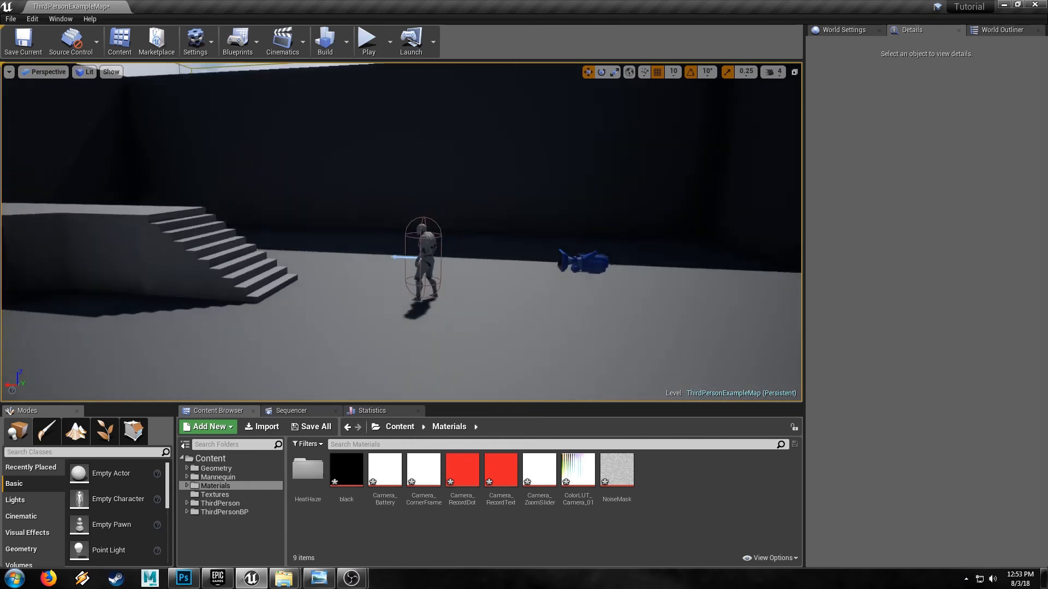
# Step: Examine the texture assets in the Materials folder, opening NoiseMask and going through the camera overlay and colour LUT textures
pyautogui.moveTo(488, 343); pyautogui.dragTo(447, 334, button='right')
pyautogui.moveTo(153, 211); pyautogui.dragTo(154, 212, button='right')
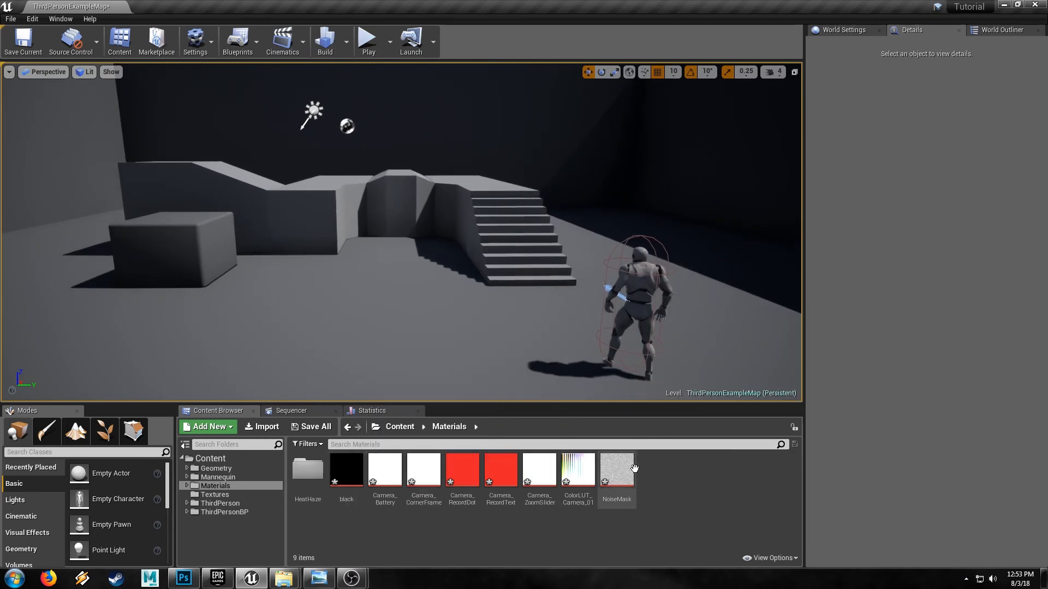
pyautogui.click(617, 468)
pyautogui.doubleClick(618, 467)
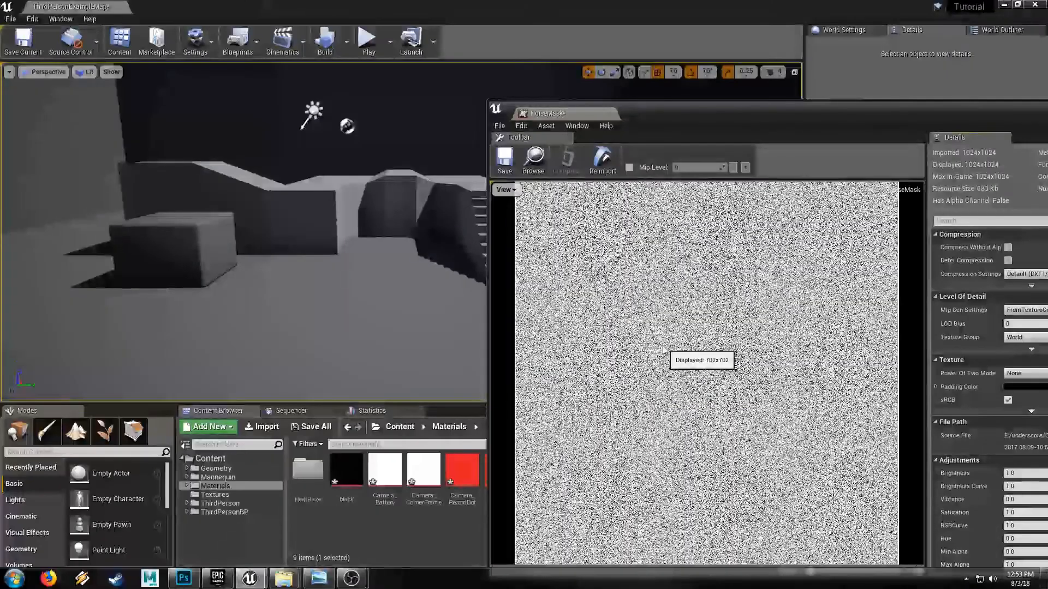
pyautogui.click(611, 114)
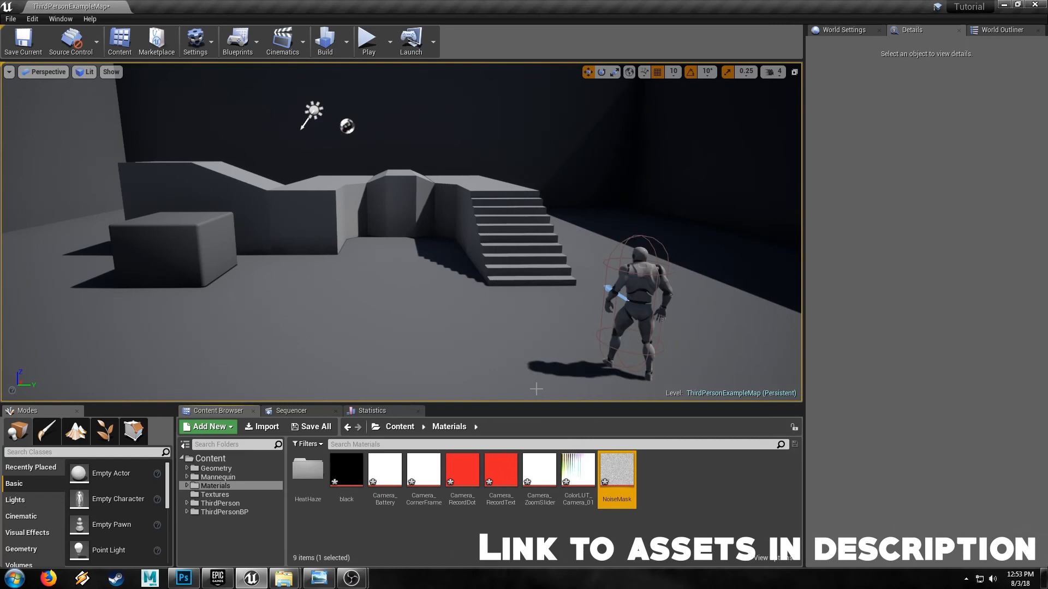
pyautogui.click(575, 478)
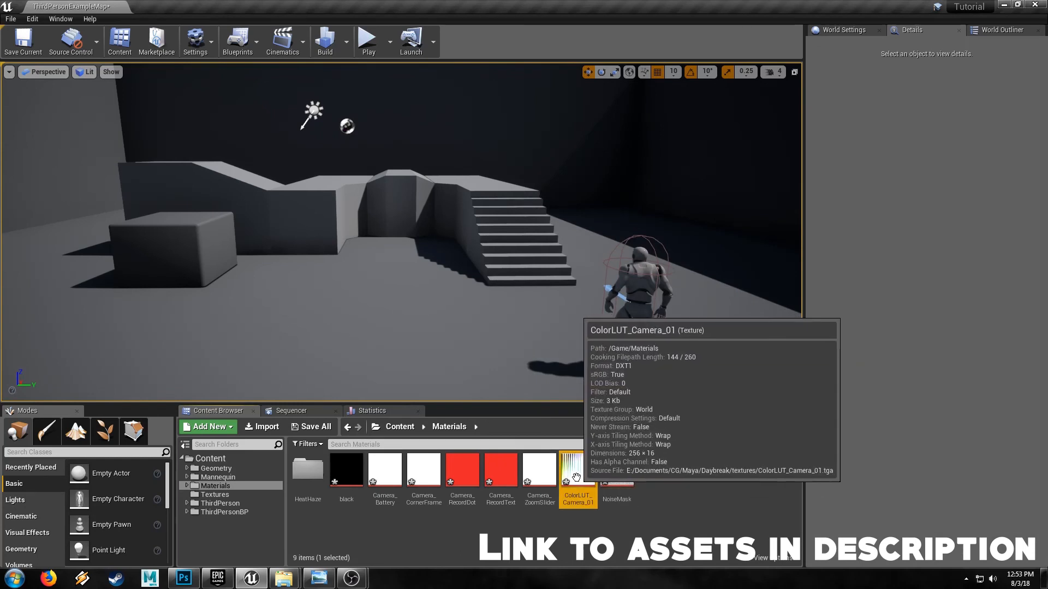
pyautogui.click(538, 471)
pyautogui.click(380, 468)
pyautogui.click(501, 470)
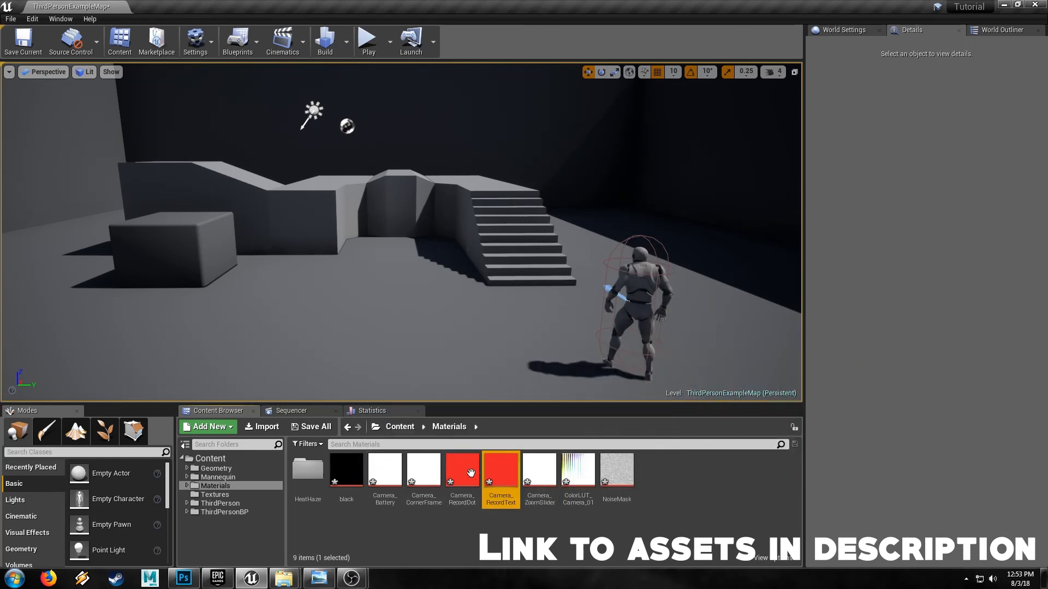
pyautogui.click(355, 474)
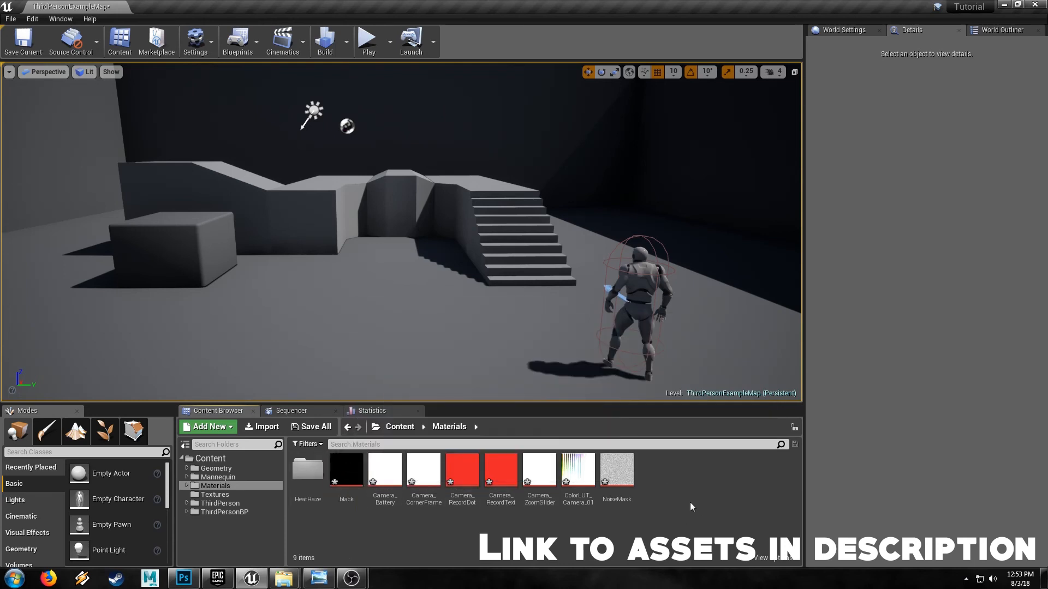
# Step: Duplicate the floor and raise the copy to a Z location of about 810 as a ceiling over the level
pyautogui.moveTo(450, 268)
pyautogui.mouseDown(button='right')
pyautogui.moveTo(362, 262)
pyautogui.moveTo(457, 269)
pyautogui.mouseUp(button='right')
pyautogui.moveTo(338, 387); pyautogui.dragTo(311, 383, button='right')
pyautogui.click(383, 314)
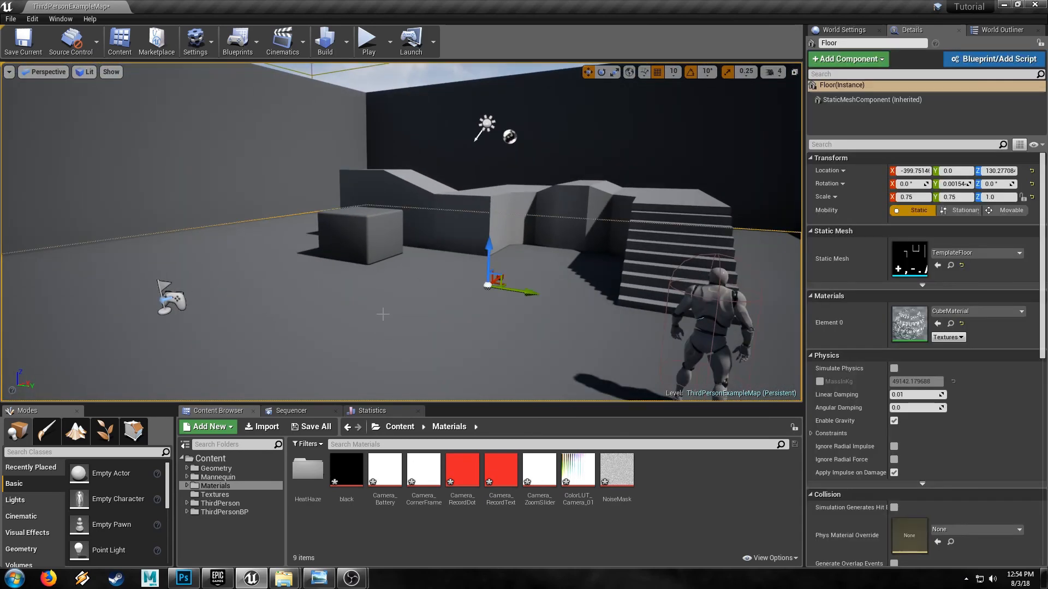
pyautogui.moveTo(490, 247); pyautogui.dragTo(491, 61)
pyautogui.hotkey('ctrl', 'z')
pyautogui.moveTo(489, 112); pyautogui.dragTo(285, 346, button='right')
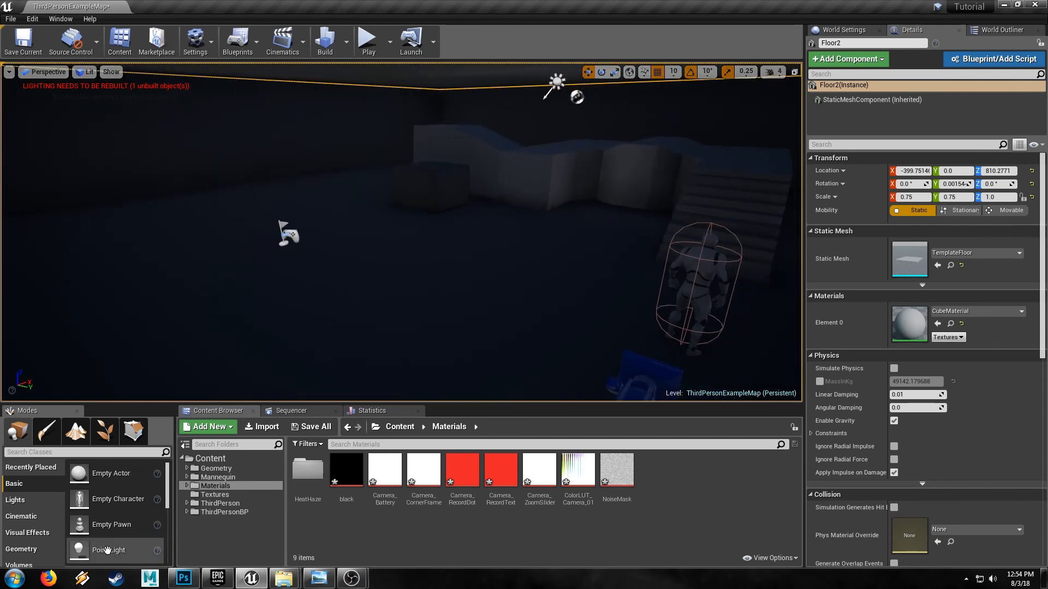
# Step: Place a point light in the level and add further point lights around the room, including beside the raised structure
pyautogui.moveTo(108, 550); pyautogui.dragTo(441, 268)
pyautogui.moveTo(450, 266); pyautogui.dragTo(475, 311, button='right')
pyautogui.moveTo(386, 269); pyautogui.dragTo(32, 355)
pyautogui.moveTo(32, 355); pyautogui.dragTo(24, 305, button='right')
pyautogui.moveTo(355, 330); pyautogui.dragTo(308, 376, button='right')
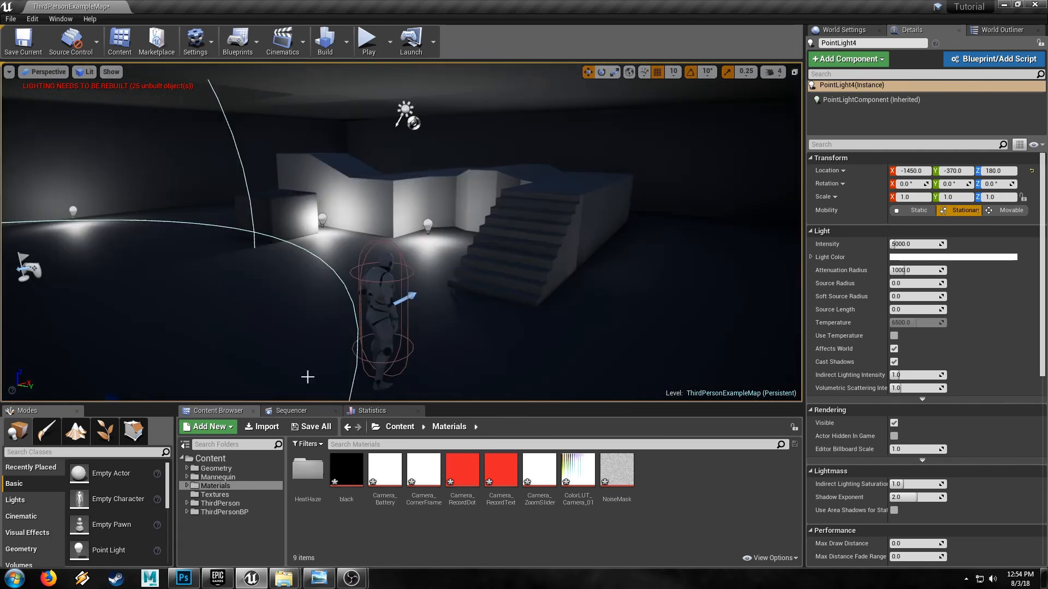
# Step: Add the First Person blueprint feature pack to the project
pyautogui.click(212, 428)
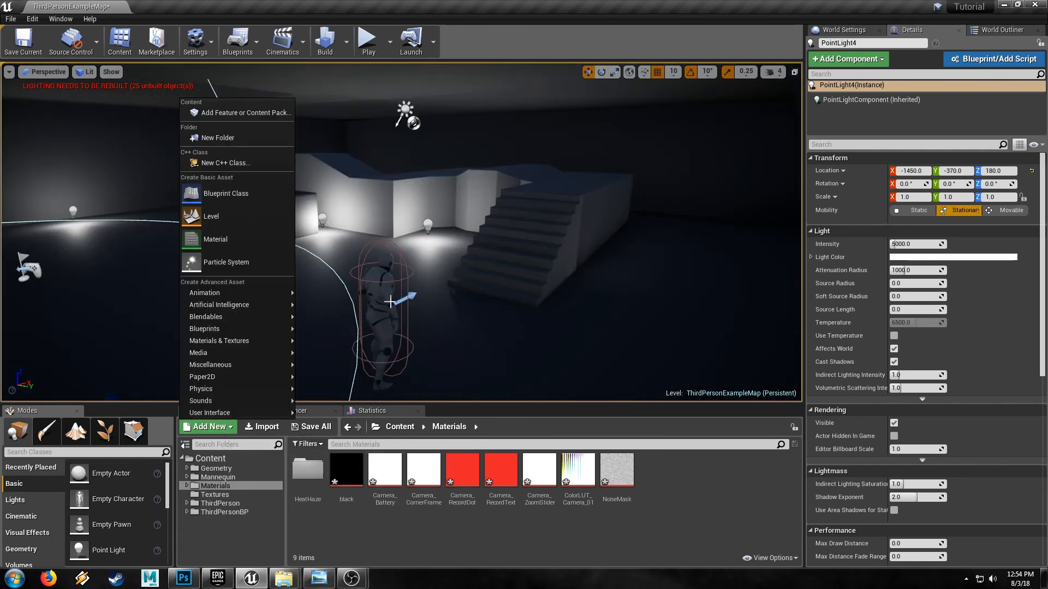
pyautogui.click(244, 113)
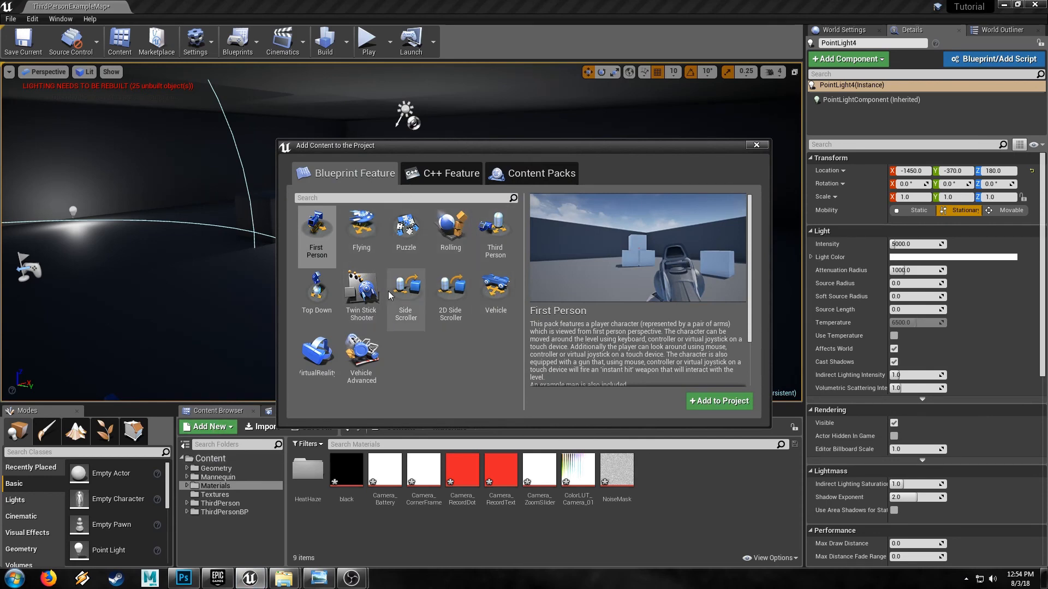
pyautogui.click(311, 232)
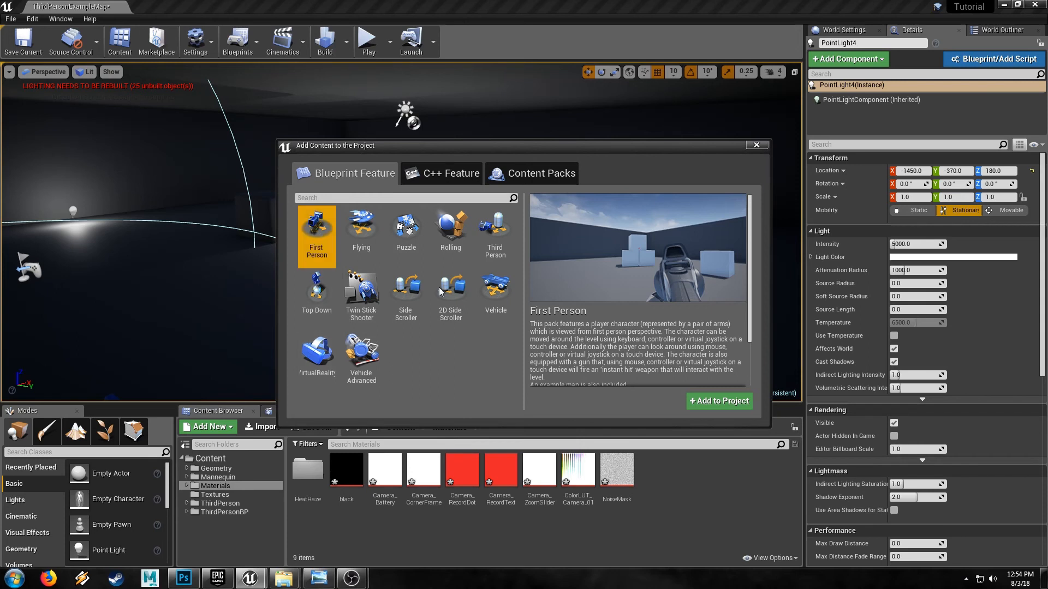
pyautogui.click(718, 403)
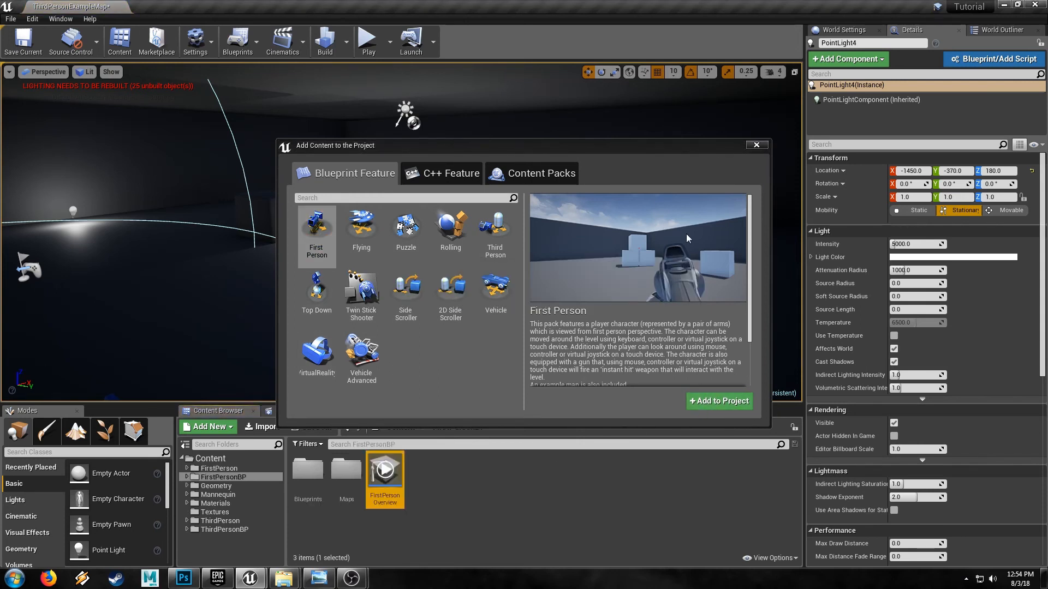
pyautogui.click(756, 144)
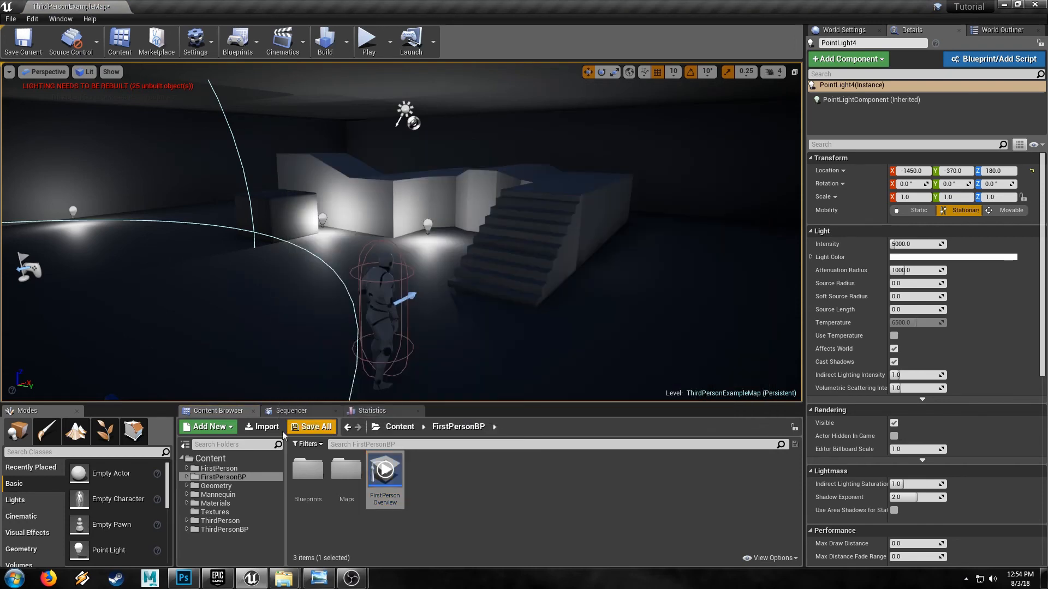
# Step: Replace the third-person character in the level with the FirstPersonCharacter blueprint, placed on the open floor
pyautogui.click(380, 322)
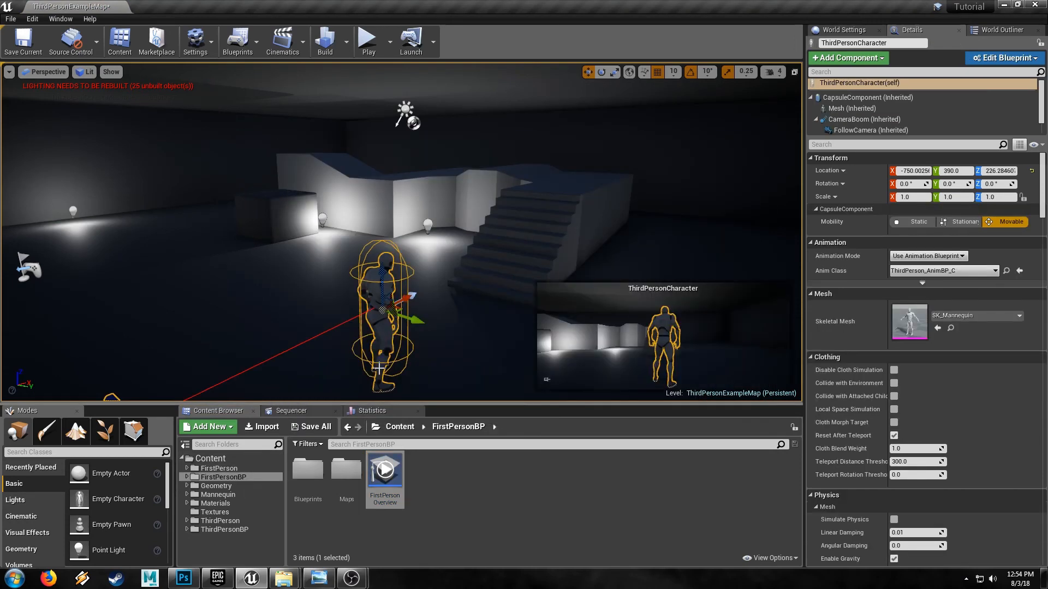
pyautogui.press('Delete')
pyautogui.doubleClick(308, 469)
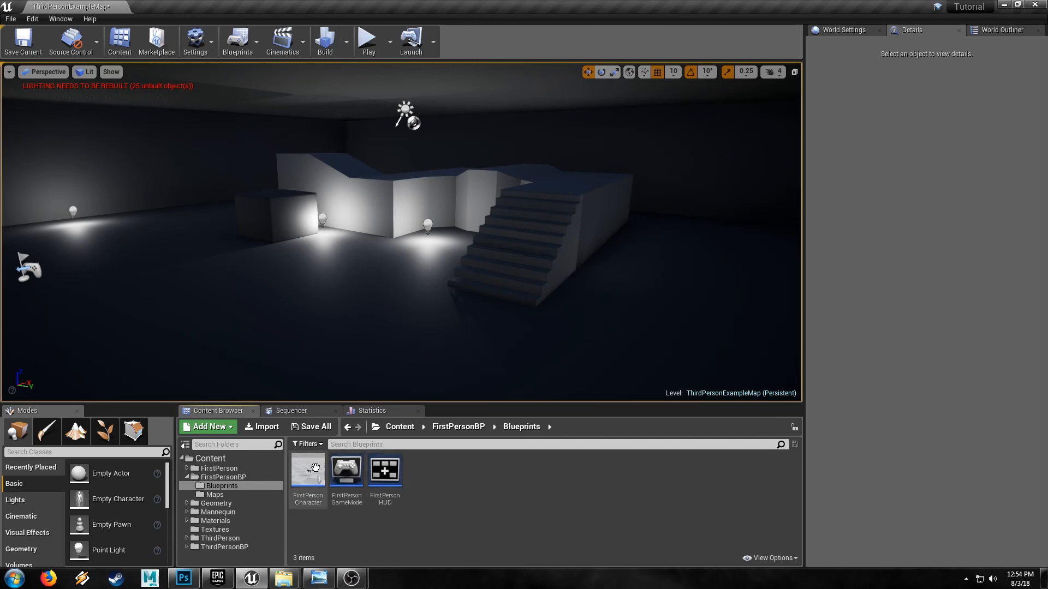
pyautogui.moveTo(308, 470); pyautogui.dragTo(304, 273)
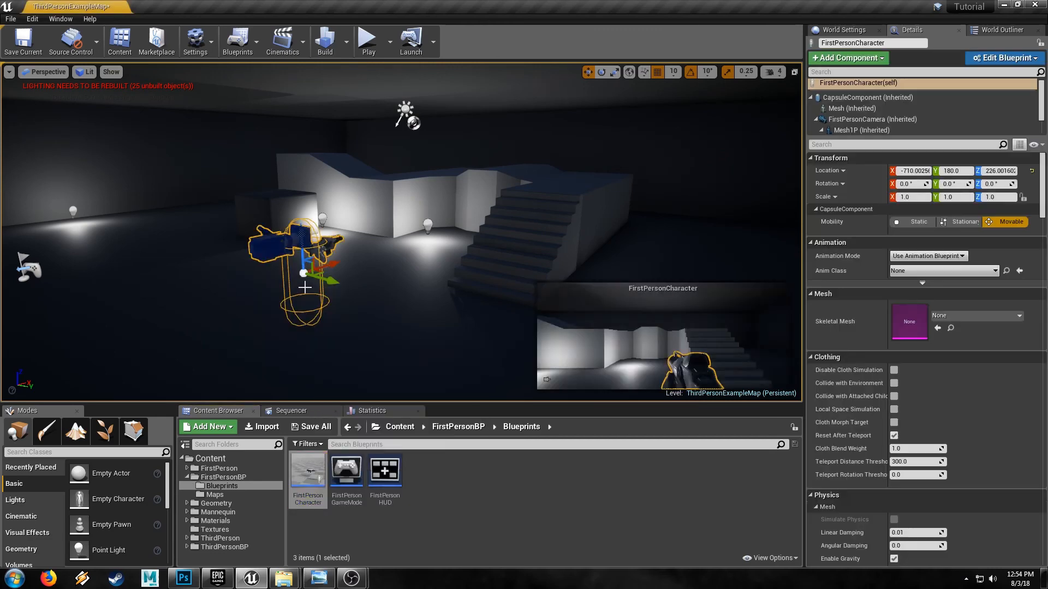
# Step: Play-test the level to check which character is controlled
pyautogui.click(369, 37)
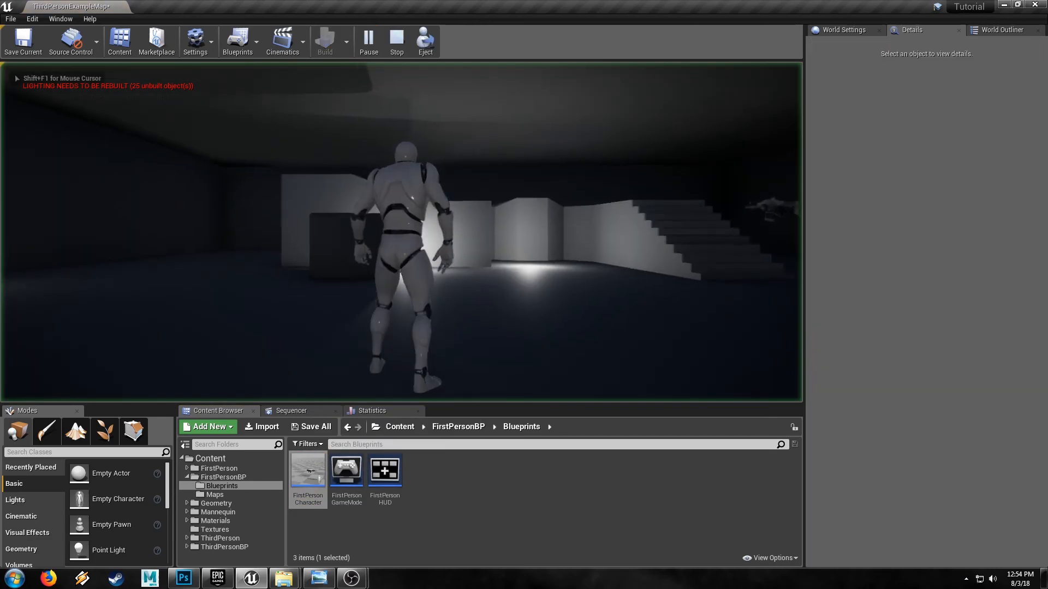
pyautogui.press('Escape')
pyautogui.moveTo(459, 184); pyautogui.dragTo(529, 196, button='right')
pyautogui.moveTo(213, 254); pyautogui.dragTo(213, 254, button='right')
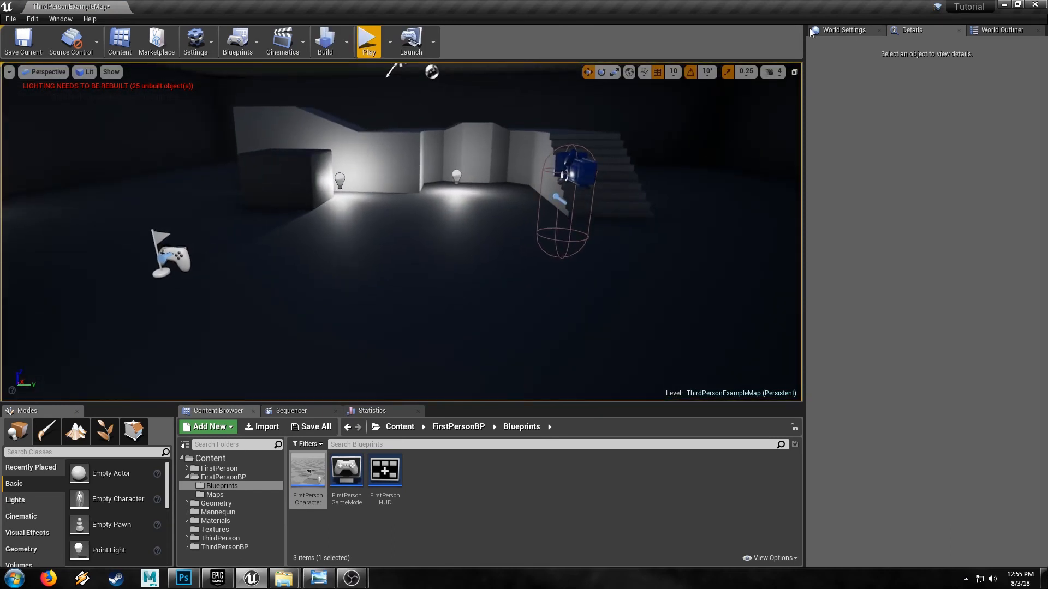
# Step: Set the level's GameMode Override to FirstPersonGameMode and play-test the level
pyautogui.click(843, 34)
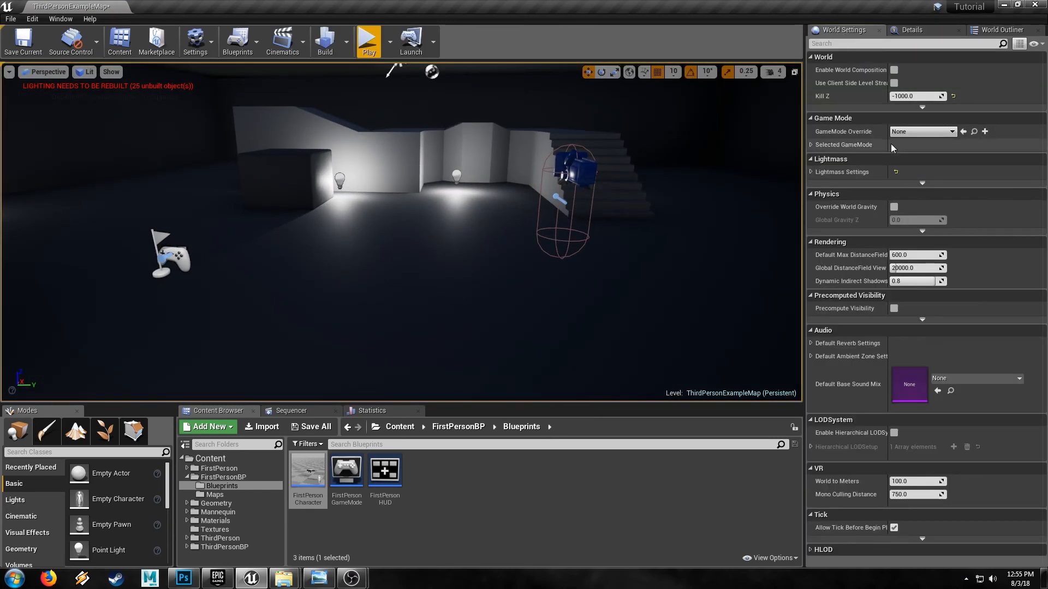
pyautogui.click(812, 144)
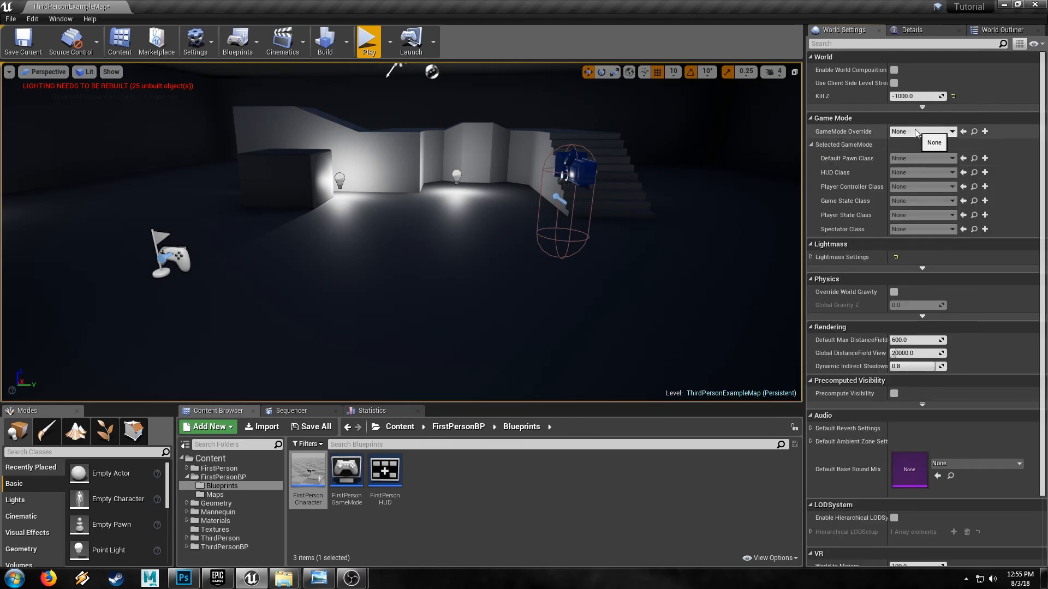
pyautogui.click(912, 136)
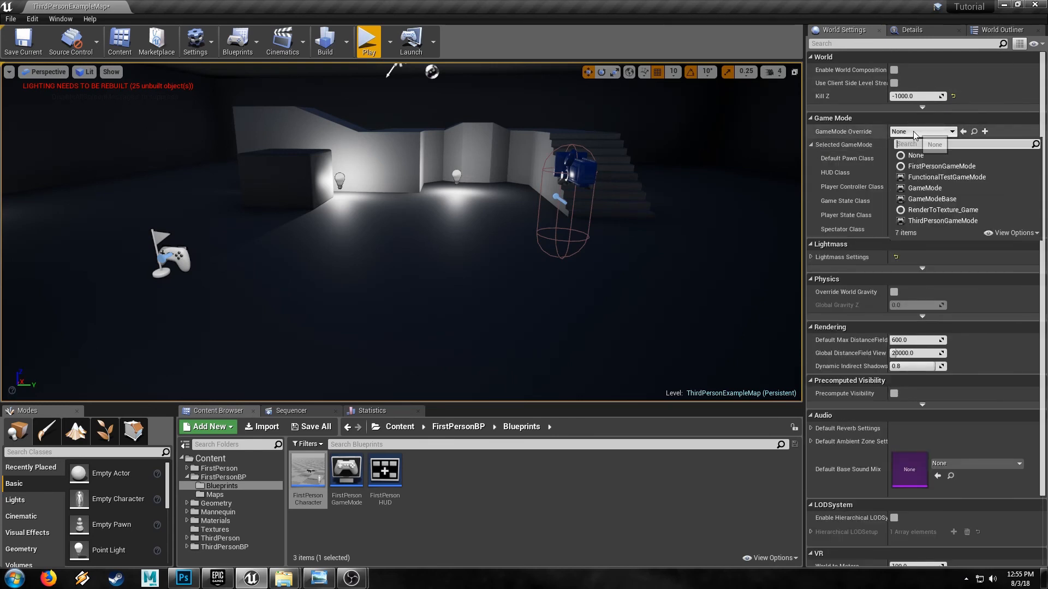
pyautogui.click(939, 166)
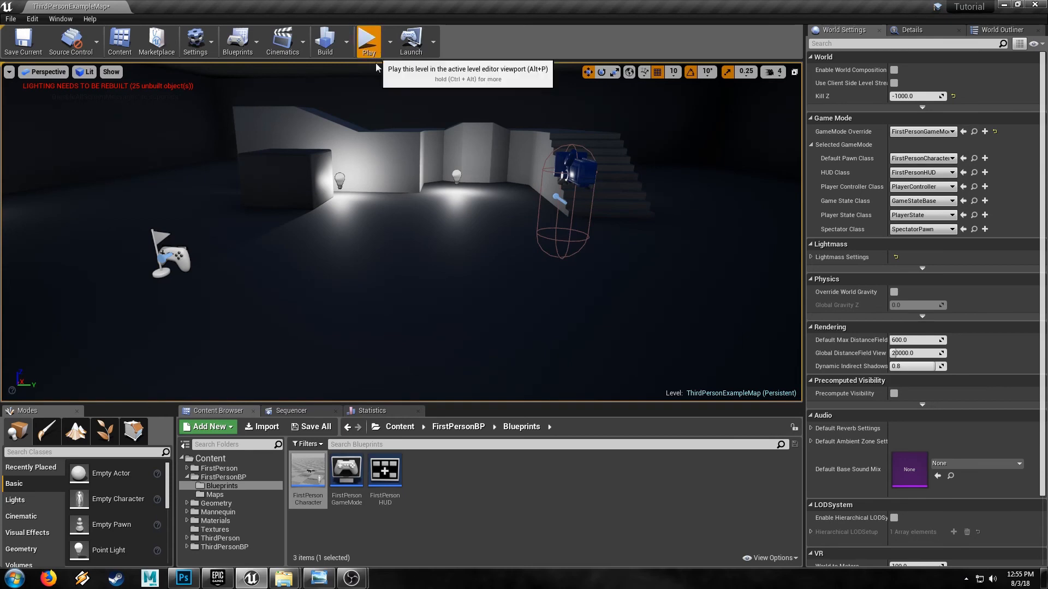
pyautogui.click(369, 44)
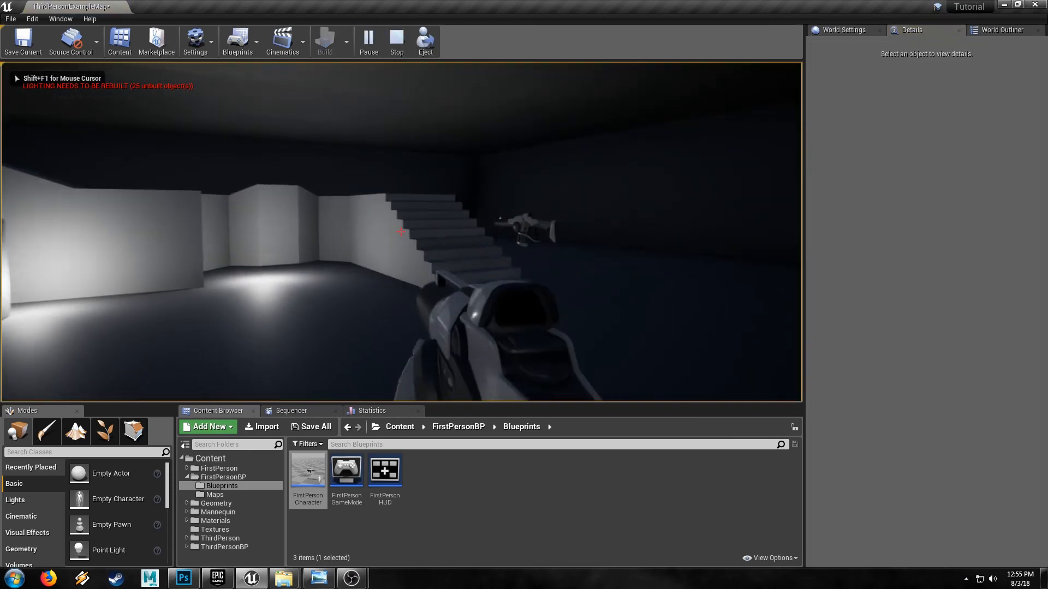
pyautogui.press('Escape')
# Step: Open the FirstPersonCharacter blueprint docked beside the level and show its 3D viewport
pyautogui.doubleClick(308, 471)
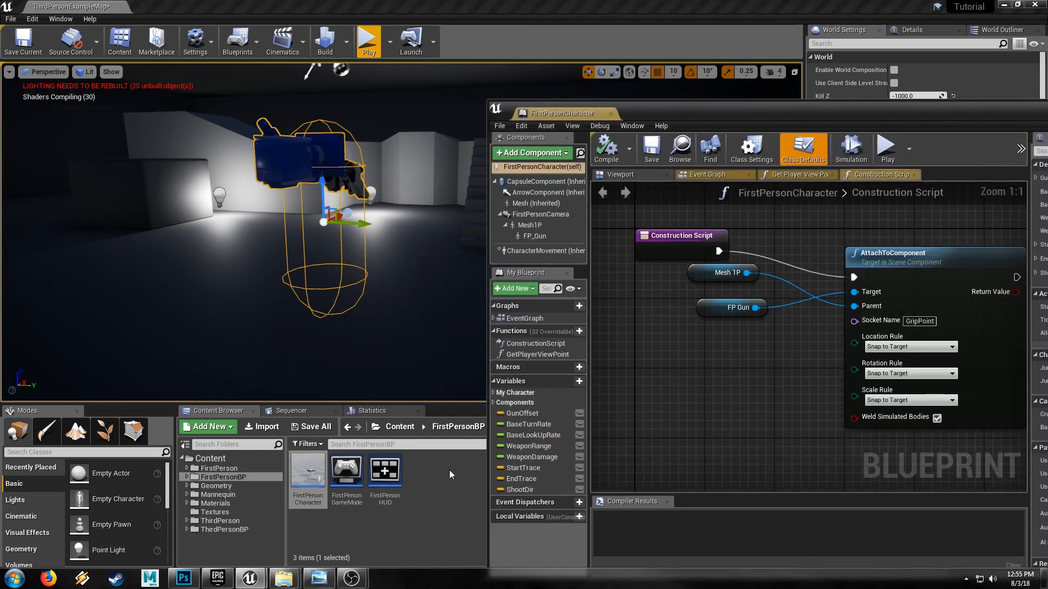
pyautogui.moveTo(540, 119); pyautogui.dragTo(248, 4)
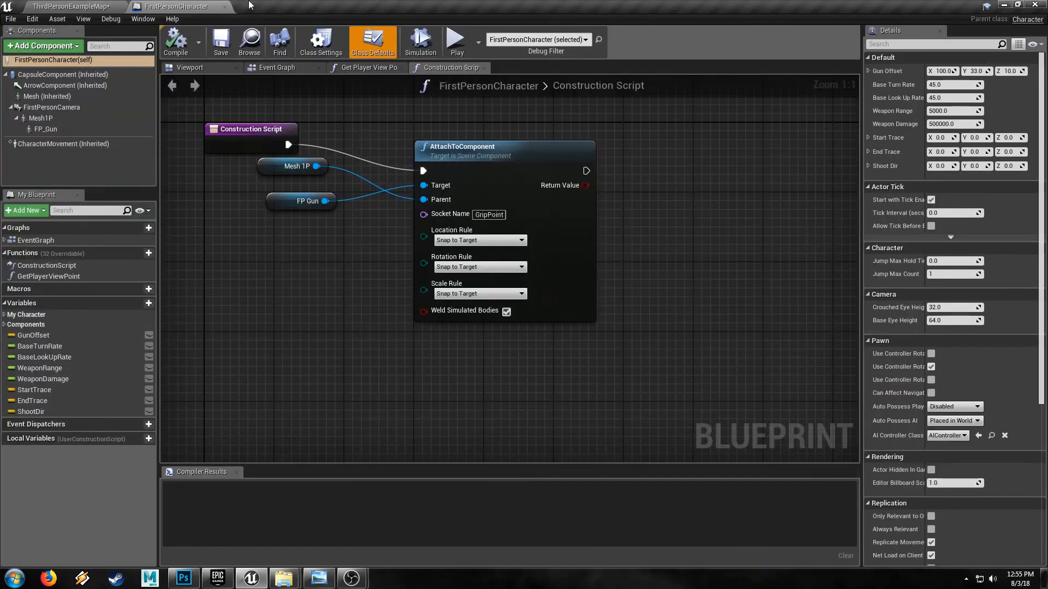
pyautogui.click(212, 69)
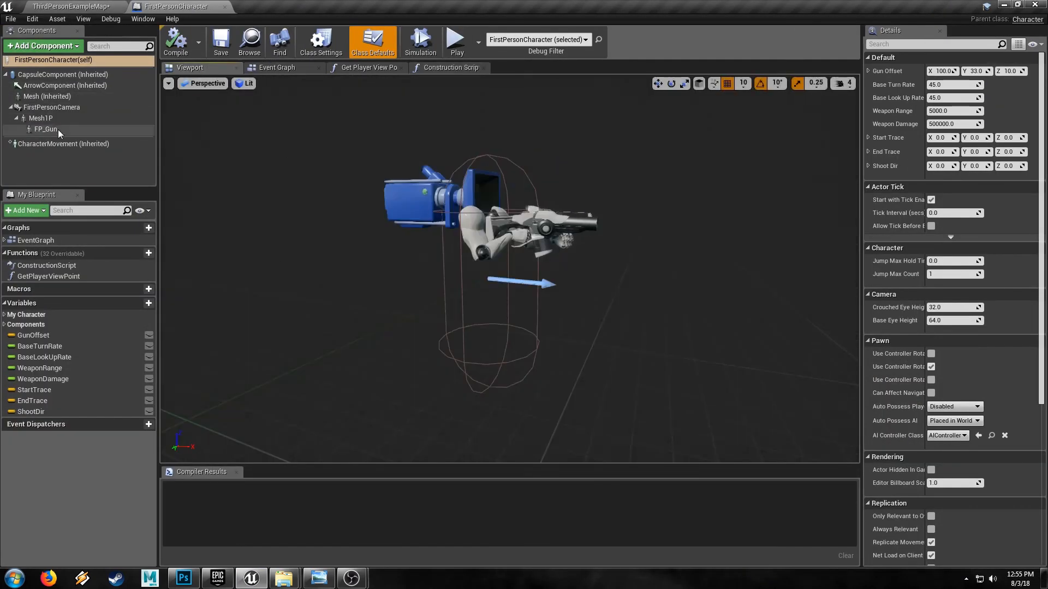
# Step: Add a Post Process component to the character blueprint, keeping the name PostProcess
pyautogui.click(42, 47)
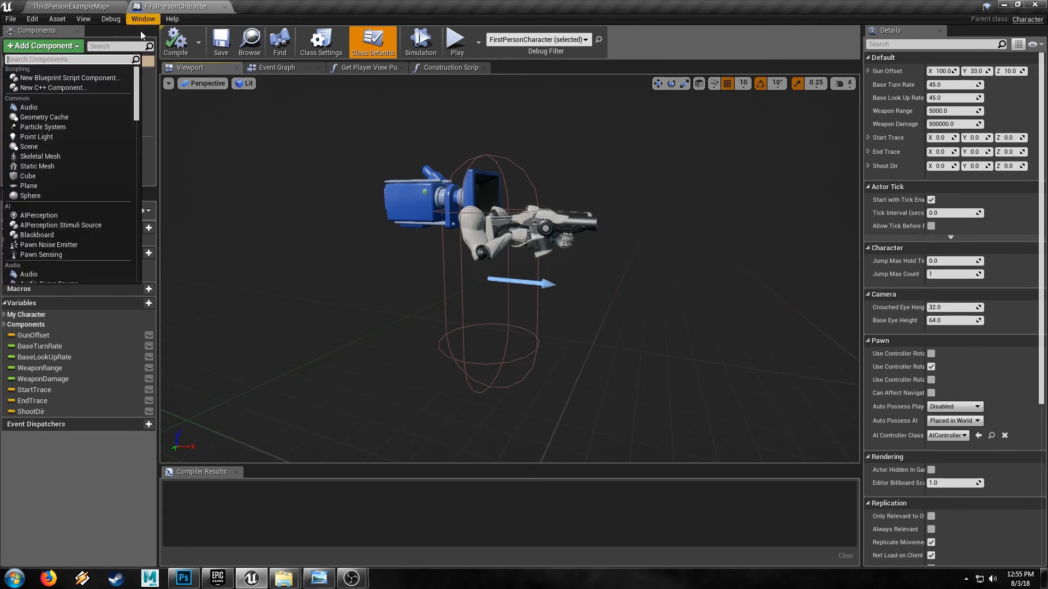
pyautogui.write('post')
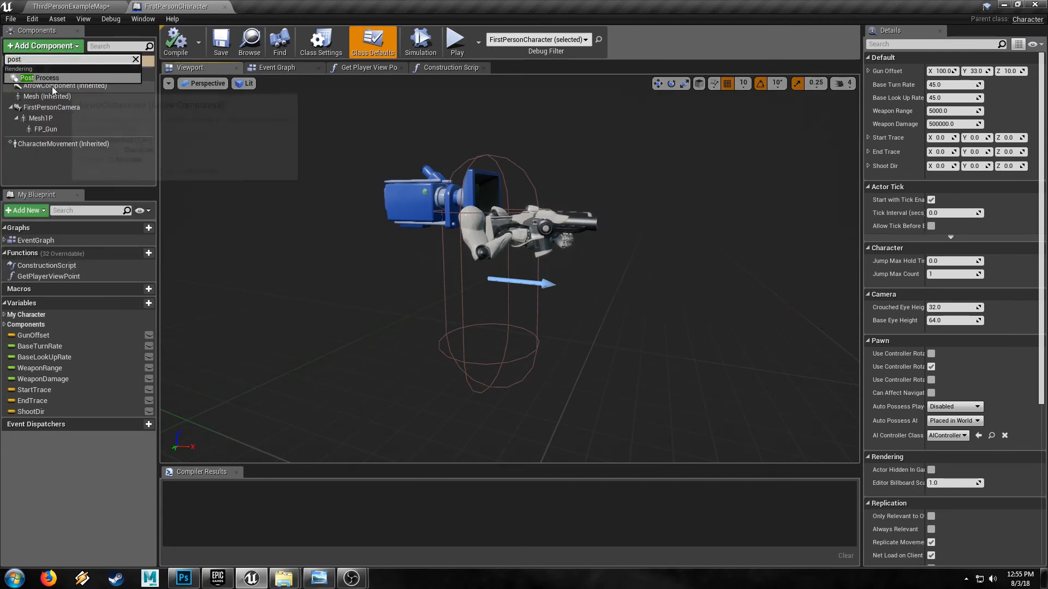
pyautogui.click(51, 86)
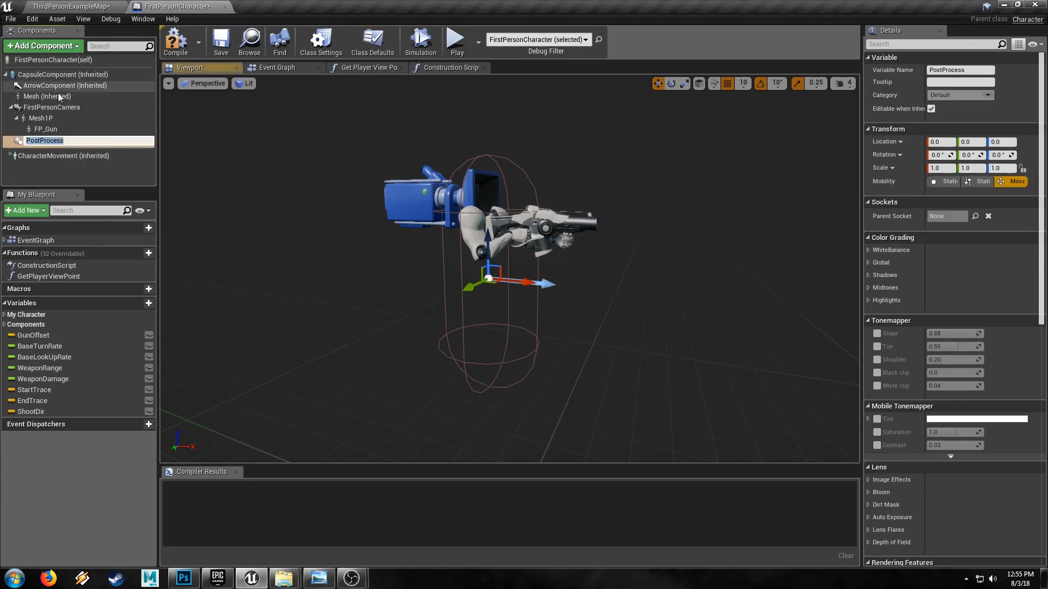
pyautogui.press('Return')
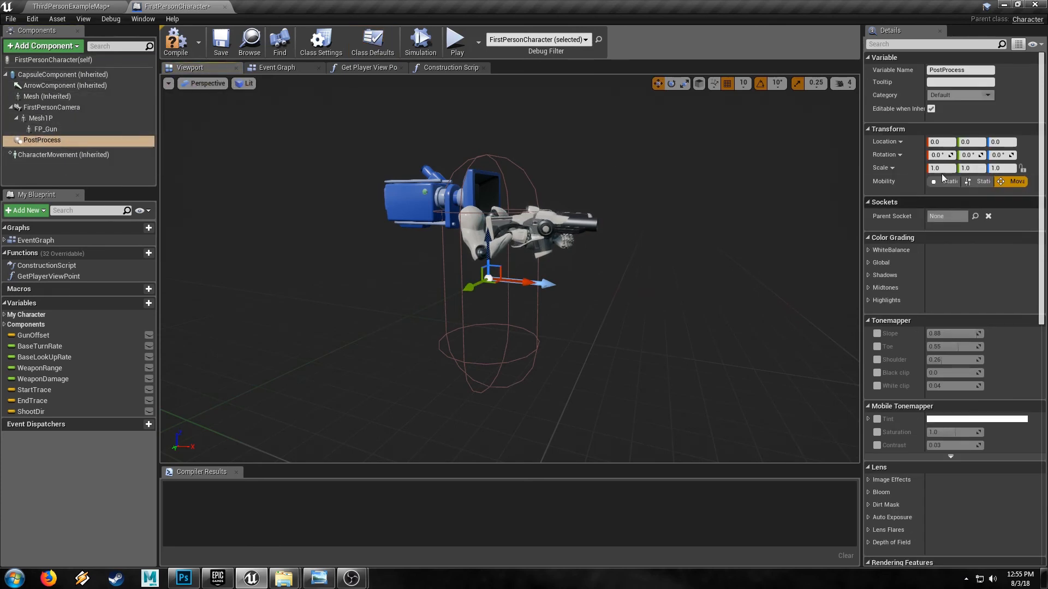
# Step: Check the PostProcess component's Unbound setting by filtering its details for "unb", and clear the filter
pyautogui.click(893, 43)
pyautogui.write('unb')
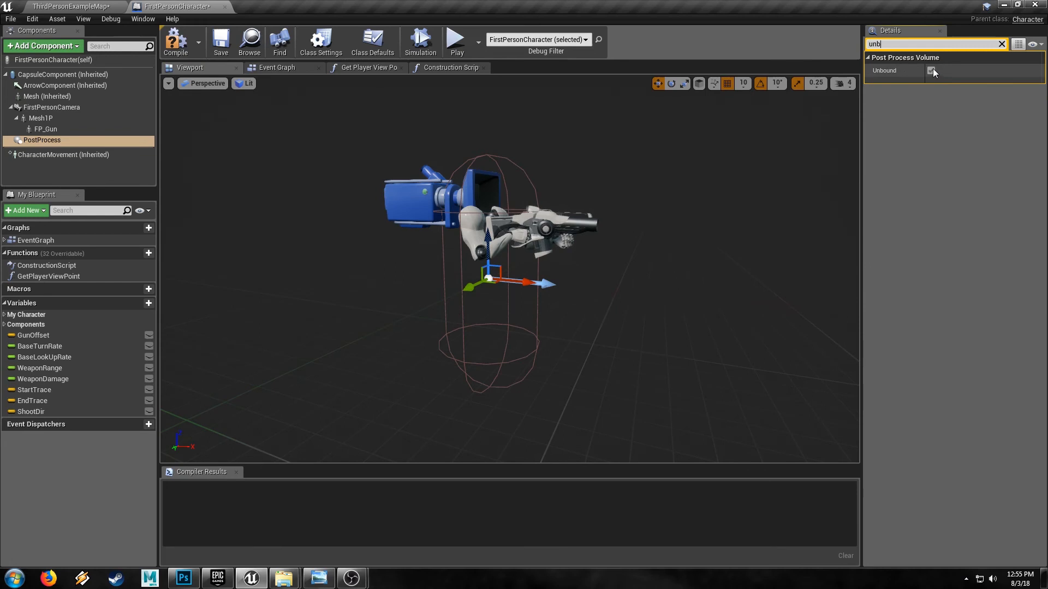
pyautogui.click(1001, 44)
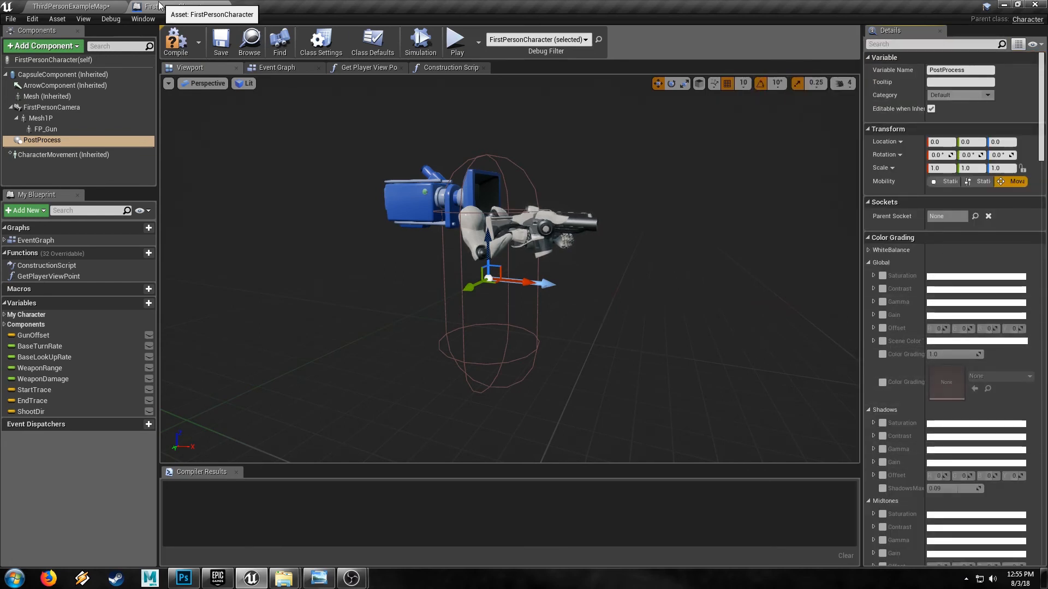
# Step: Undock the FirstPersonCharacter blueprint into a floating window over the level editor, make it taller and widen its details area
pyautogui.moveTo(152, 7); pyautogui.dragTo(557, 89)
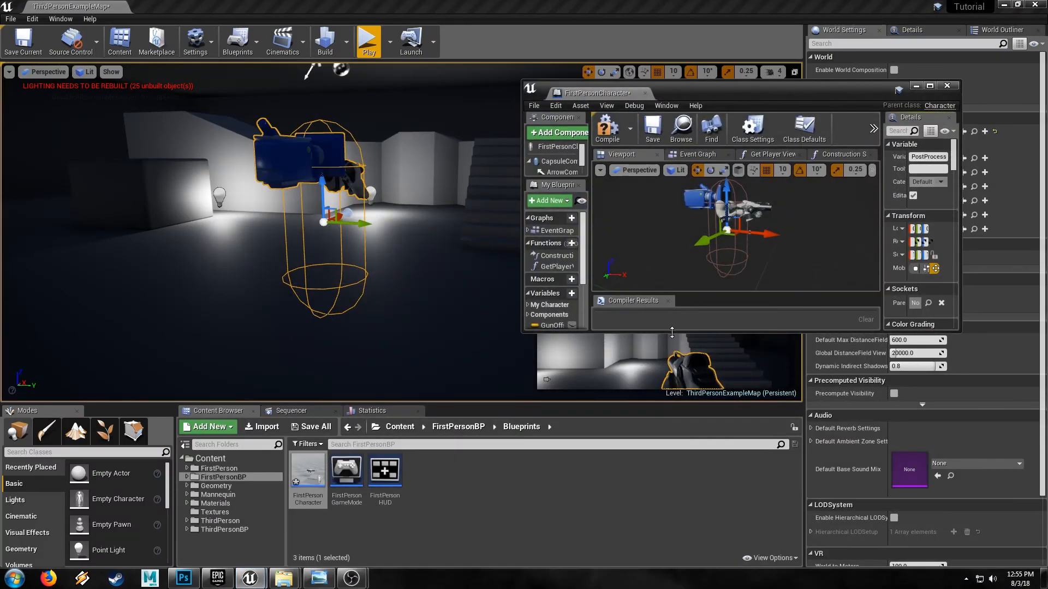
pyautogui.moveTo(671, 332); pyautogui.dragTo(672, 543)
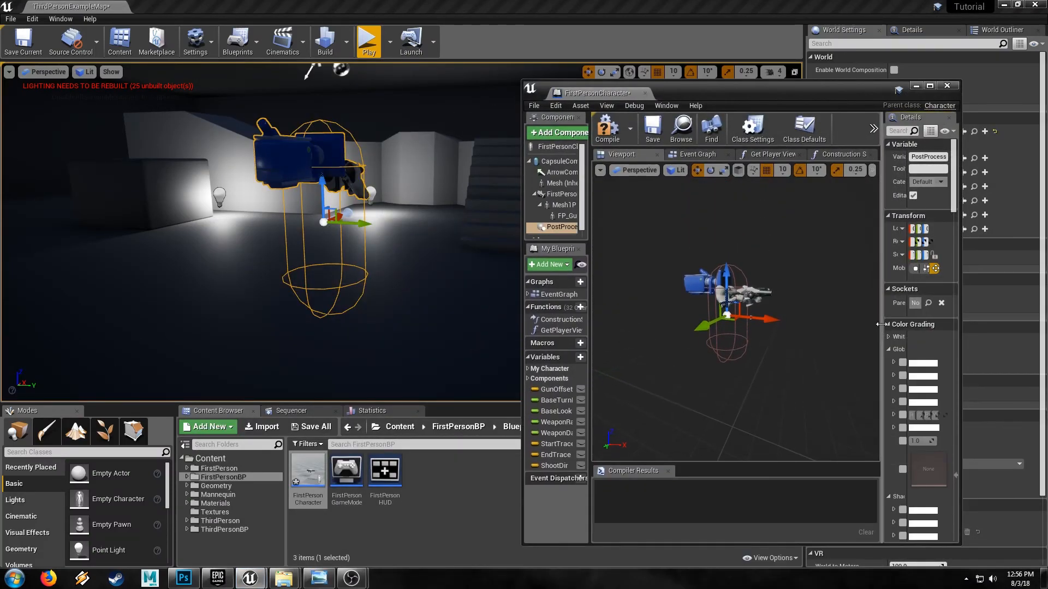
pyautogui.moveTo(879, 324); pyautogui.dragTo(748, 338)
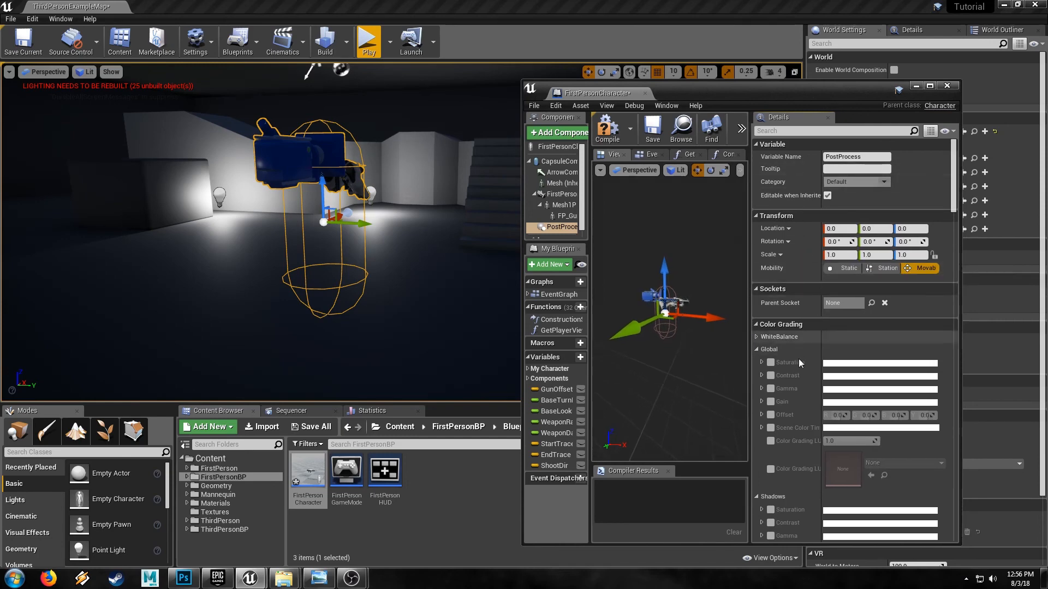
# Step: Set the PostProcess white balance Temp to 4957 and Tint to 0.43, and enable global Saturation at 0.56
pyautogui.scroll(-3, 800, 363)
pyautogui.click(757, 267)
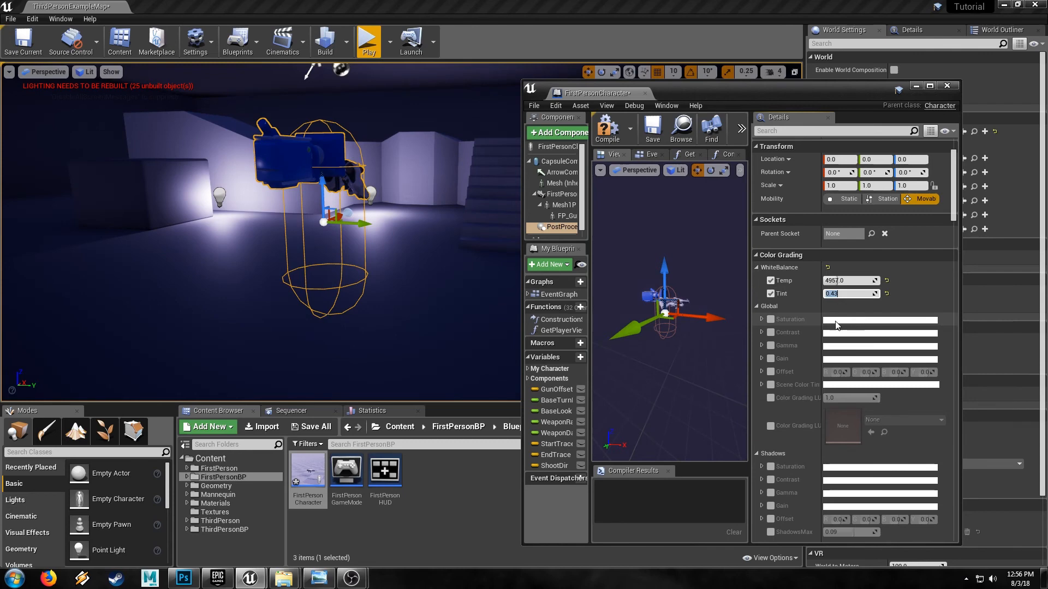
pyautogui.click(771, 319)
pyautogui.click(761, 319)
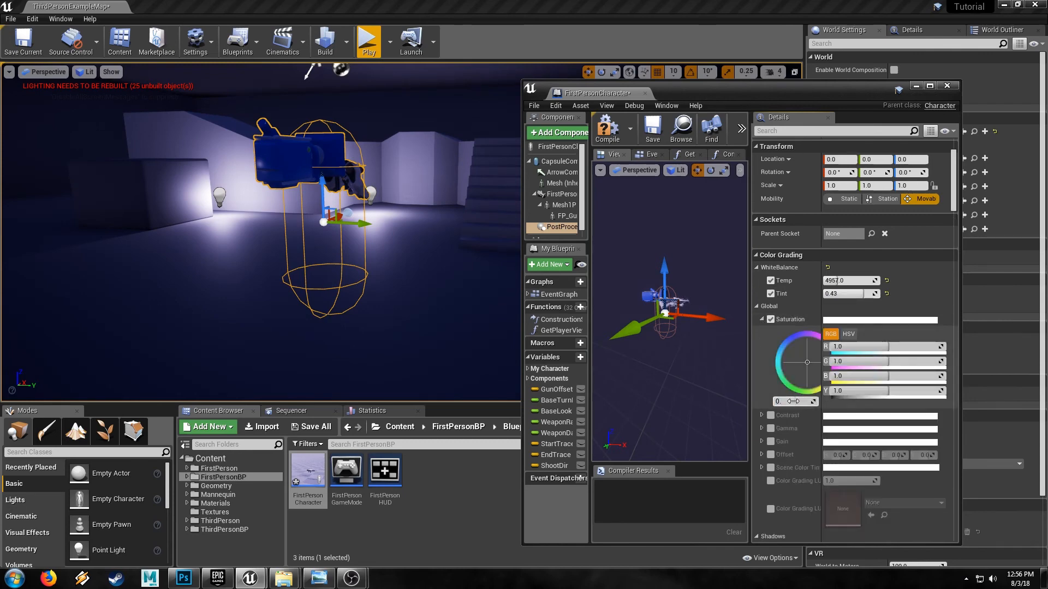
pyautogui.press('Return')
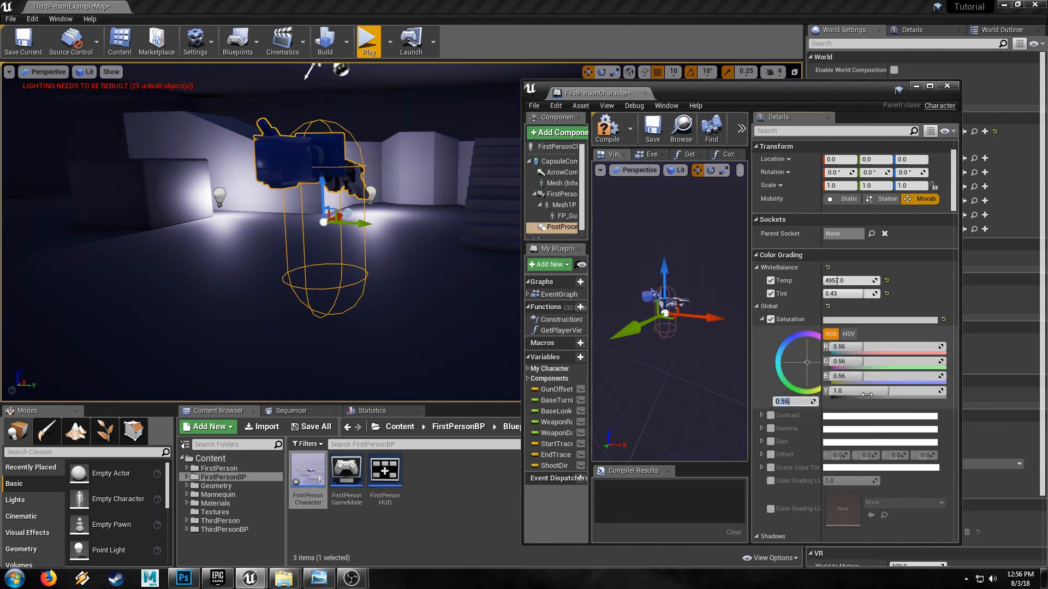
# Step: Enable the PostProcess component's global Contrast, set it to 1.34 and check the look in the level
pyautogui.scroll(-3, 869, 399)
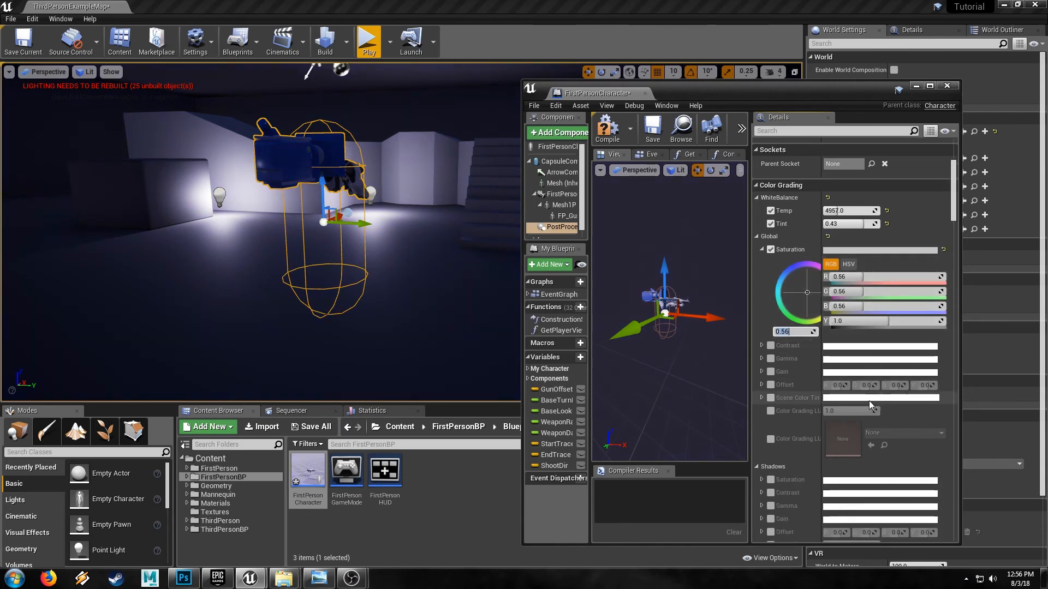
pyautogui.click(762, 345)
pyautogui.click(770, 346)
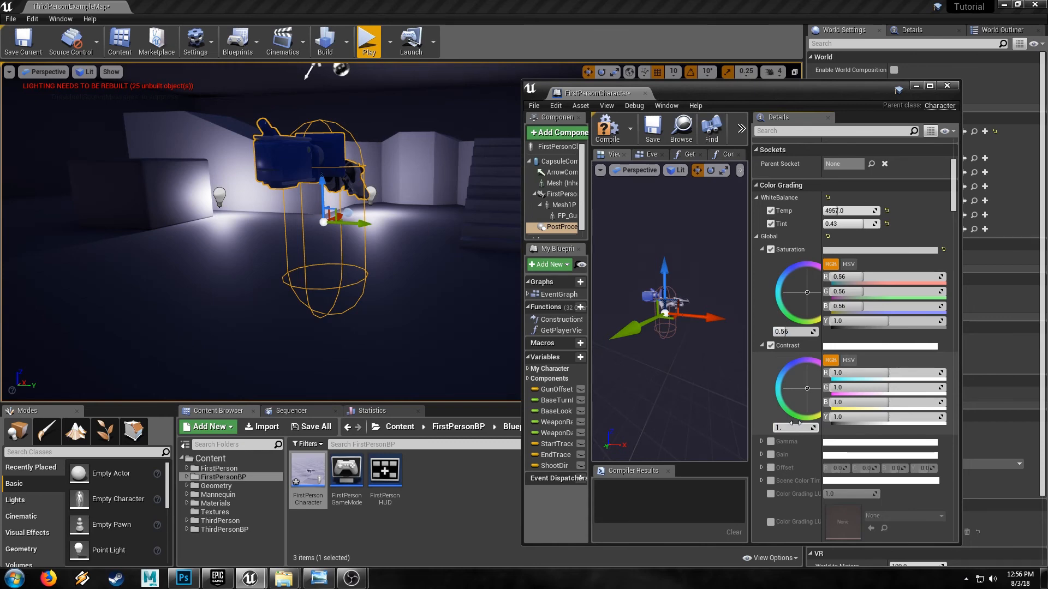
pyautogui.press('Return')
pyautogui.moveTo(414, 278); pyautogui.dragTo(451, 258, button='right')
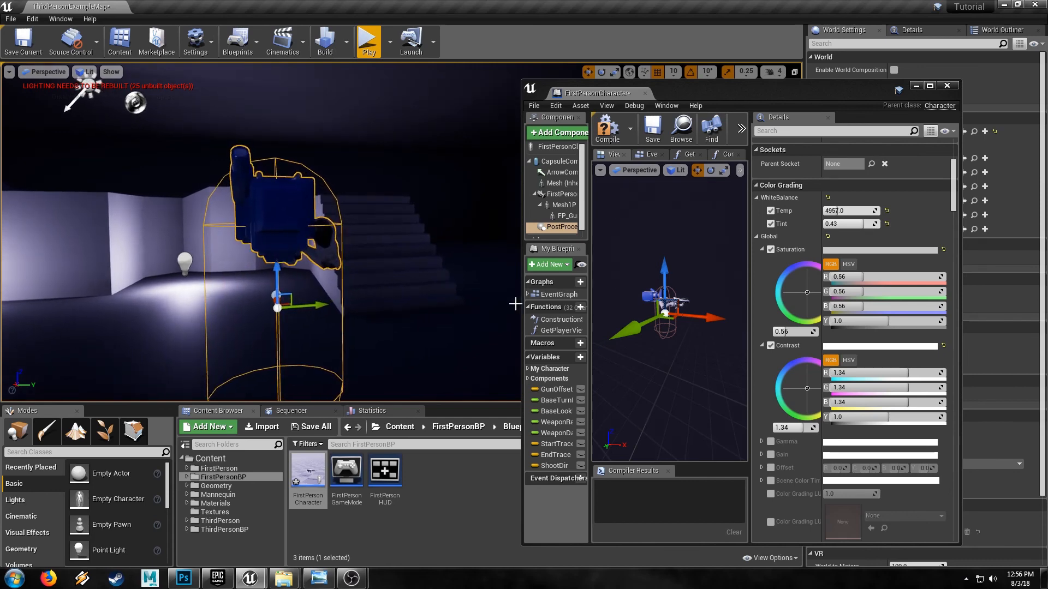
# Step: Enable the PostProcess component's global Gamma, set it to 1.5 and check the look in the level
pyautogui.scroll(-3, 798, 388)
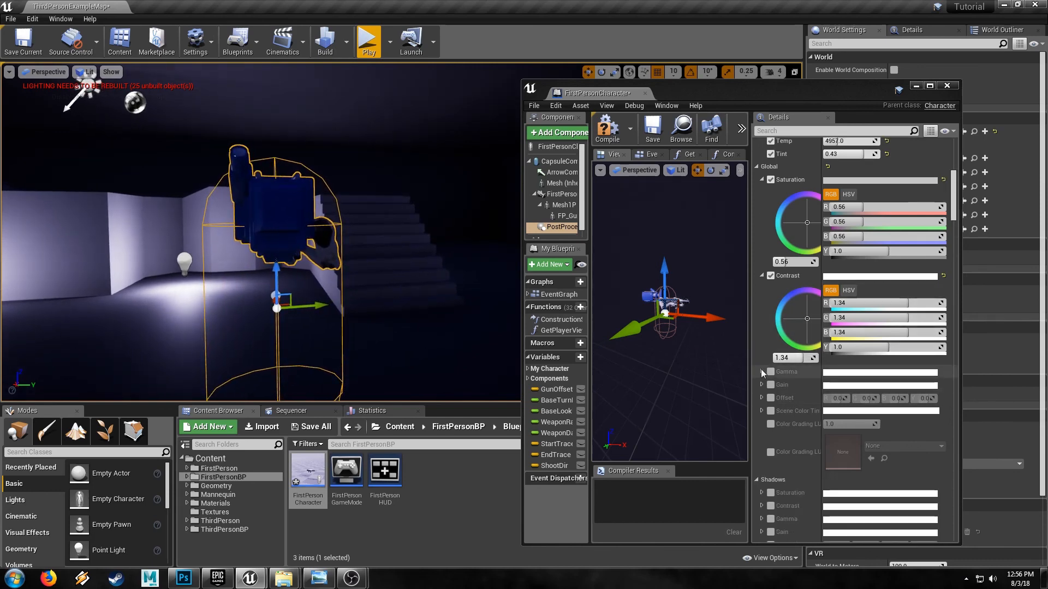
pyautogui.click(761, 371)
pyautogui.click(771, 372)
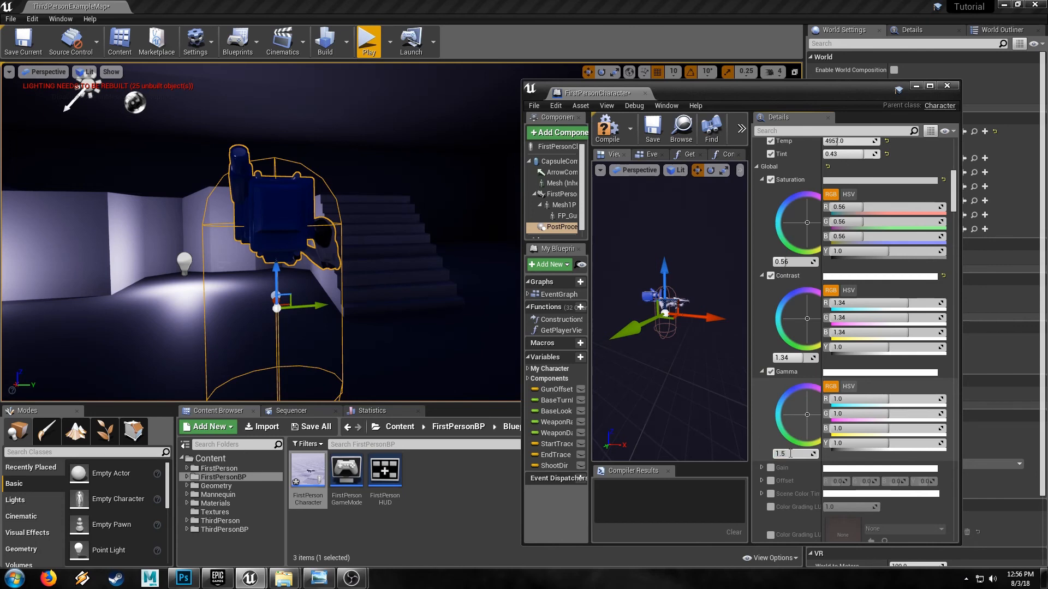
pyautogui.click(790, 454)
pyautogui.write('1.5')
pyautogui.press('Return')
pyautogui.moveTo(397, 333); pyautogui.dragTo(336, 366)
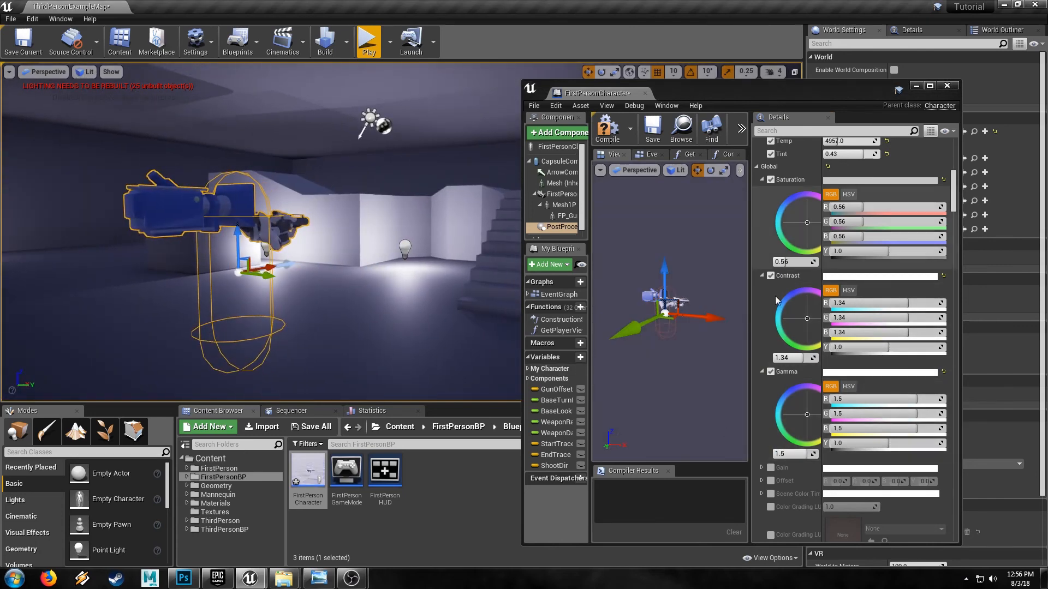
# Step: Find the vignette settings by filtering for "vignet", set Vignette Intensity to 1.3 and check it around the level
pyautogui.click(787, 131)
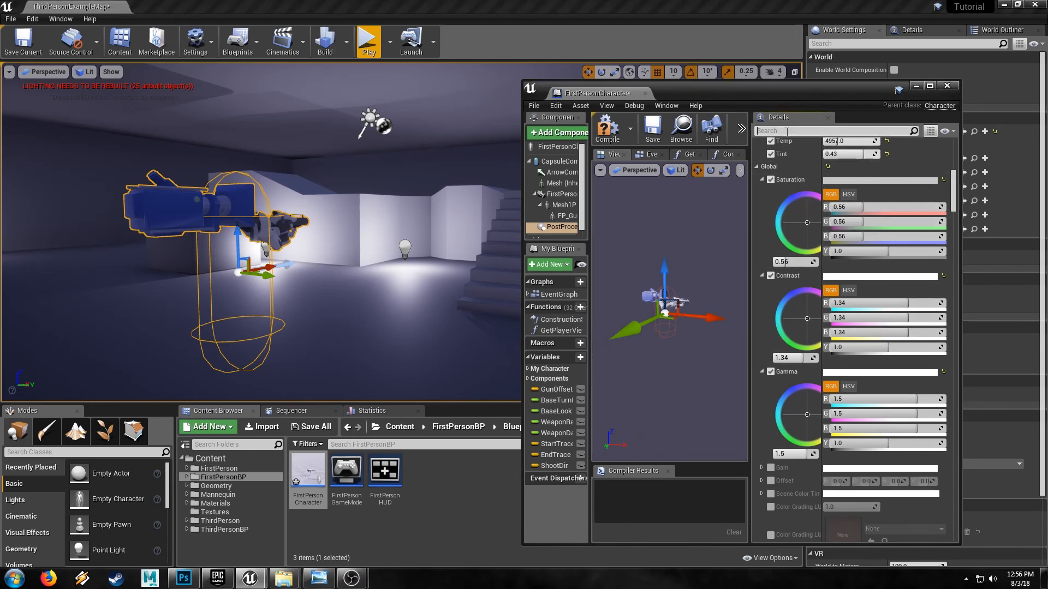
pyautogui.write('vignet')
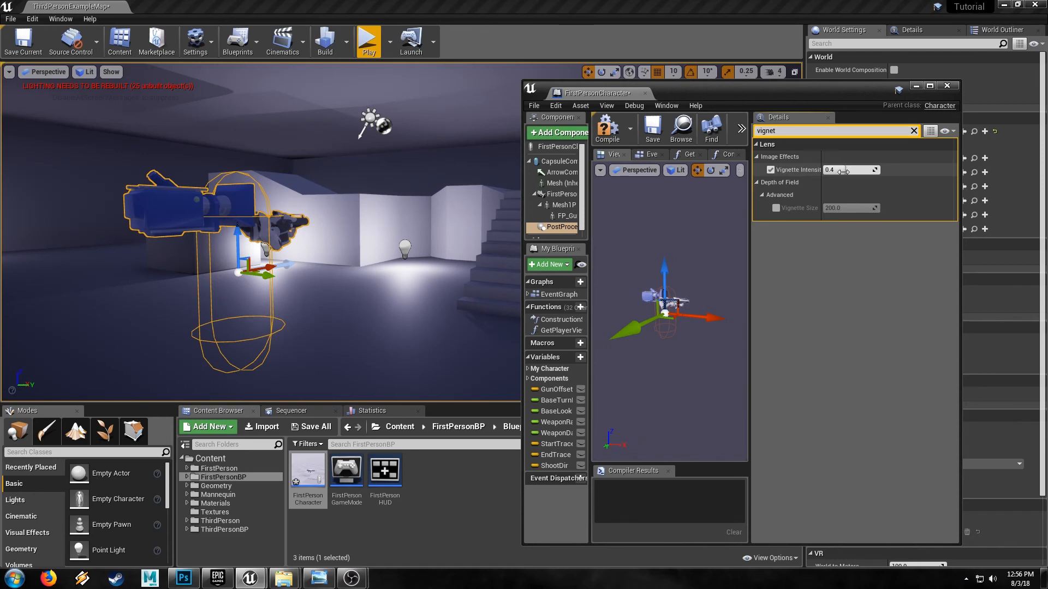
pyautogui.click(844, 170)
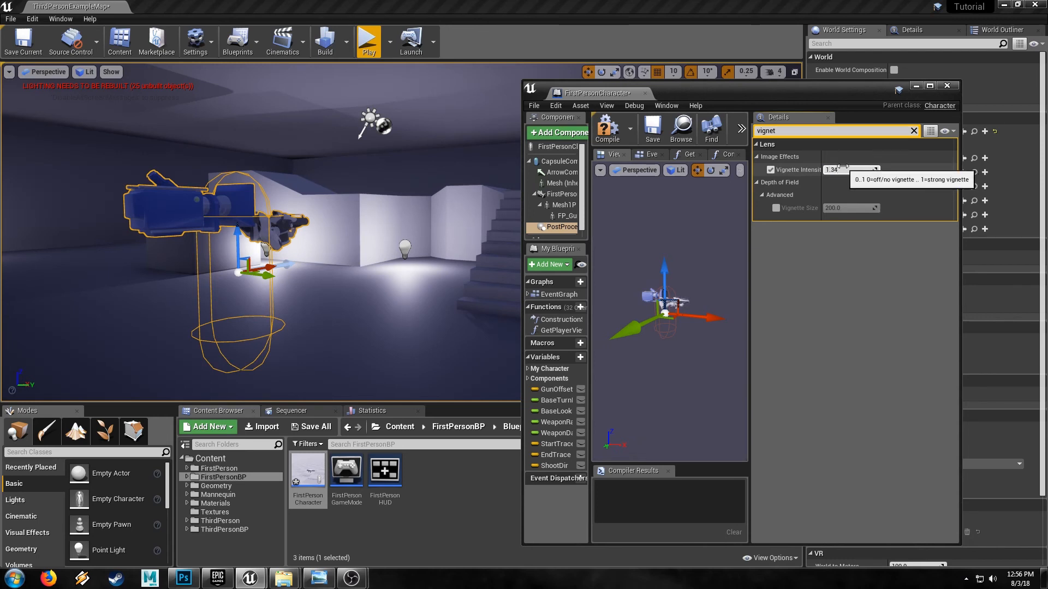
pyautogui.write('1.34')
pyautogui.press('BackSpace')
pyautogui.press('Return')
pyautogui.moveTo(346, 230); pyautogui.dragTo(164, 225, button='right')
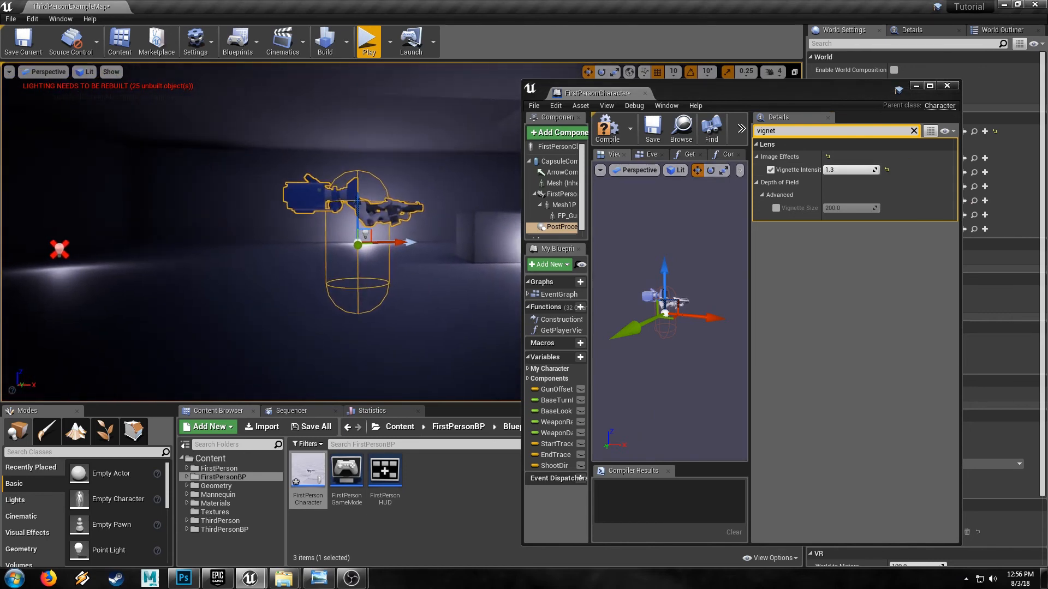
pyautogui.moveTo(338, 268); pyautogui.dragTo(432, 263, button='right')
# Step: Filter the details for "grain", enable Grain Intensity at 0.5 and check it in the level
pyautogui.click(756, 131)
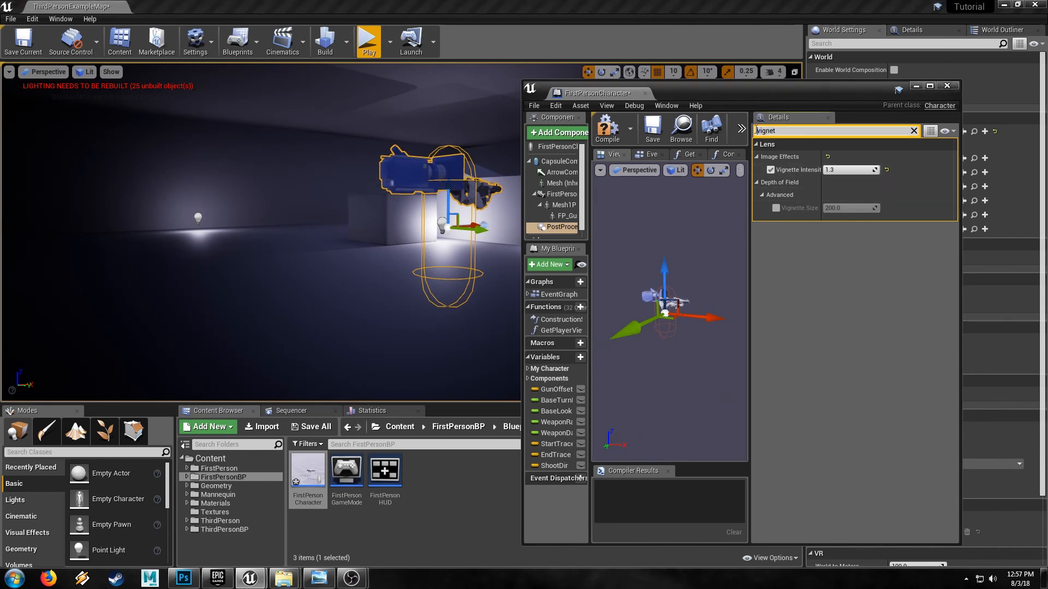
pyautogui.write('grain')
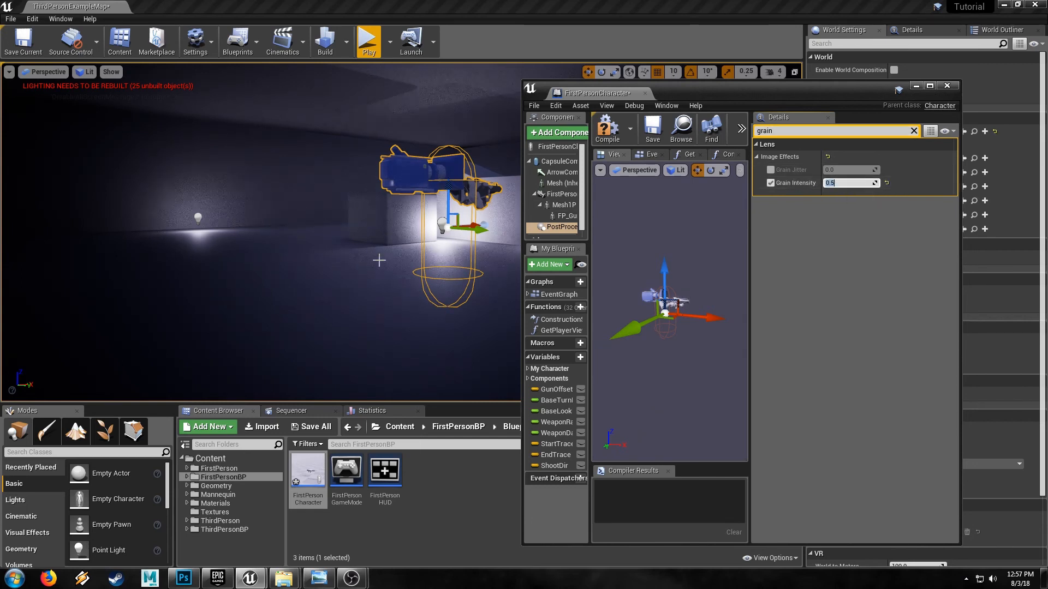
pyautogui.moveTo(379, 260); pyautogui.dragTo(457, 256, button='right')
# Step: Move the blueprint window aside to uncover more of the level, clear the details filter and slightly widen the details area
pyautogui.moveTo(744, 89); pyautogui.dragTo(945, 96)
pyautogui.moveTo(842, 93); pyautogui.dragTo(821, 93)
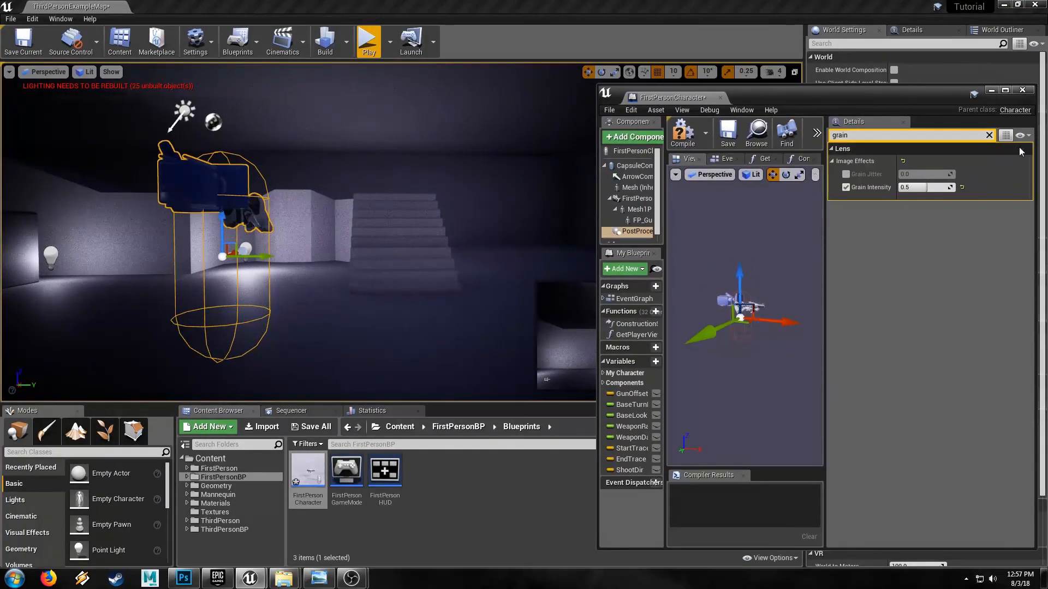
pyautogui.click(988, 135)
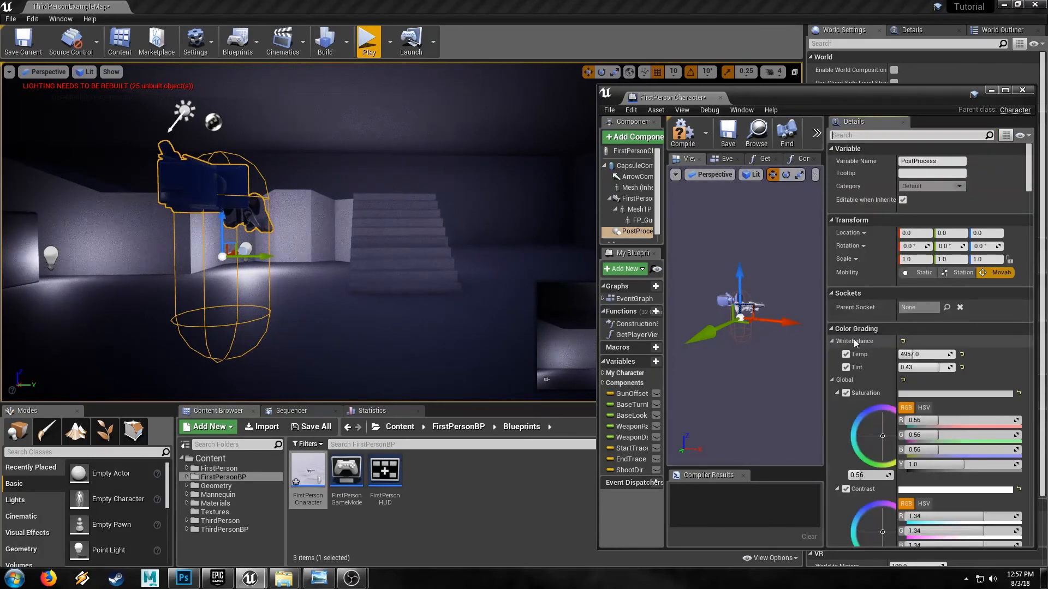
pyautogui.moveTo(825, 353); pyautogui.dragTo(817, 353)
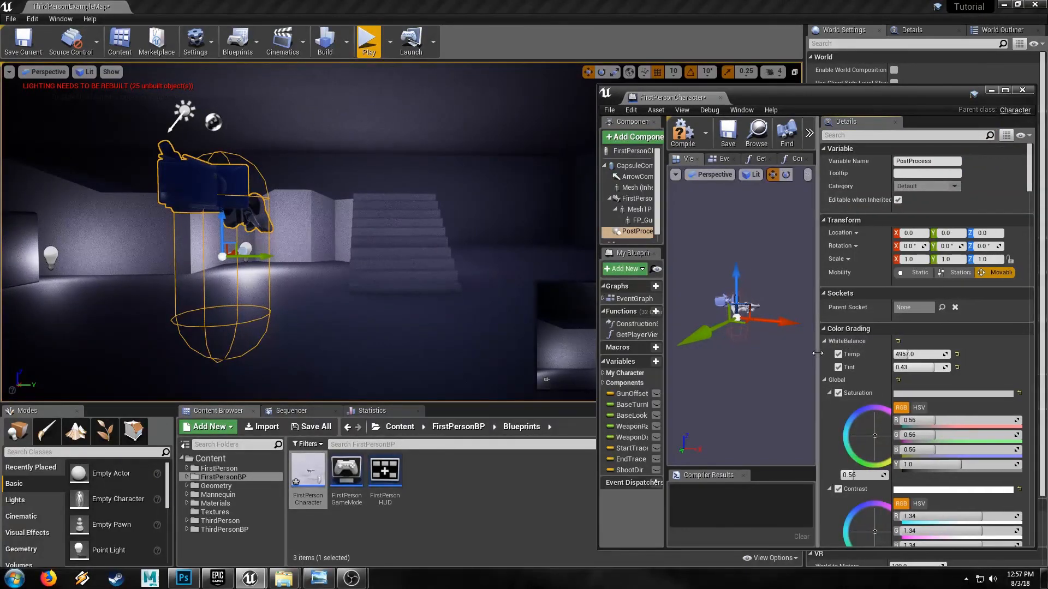
# Step: Look for the color grading LUT settings by filtering the PostProcess details for "color" and "lut"
pyautogui.scroll(-4, 874, 347)
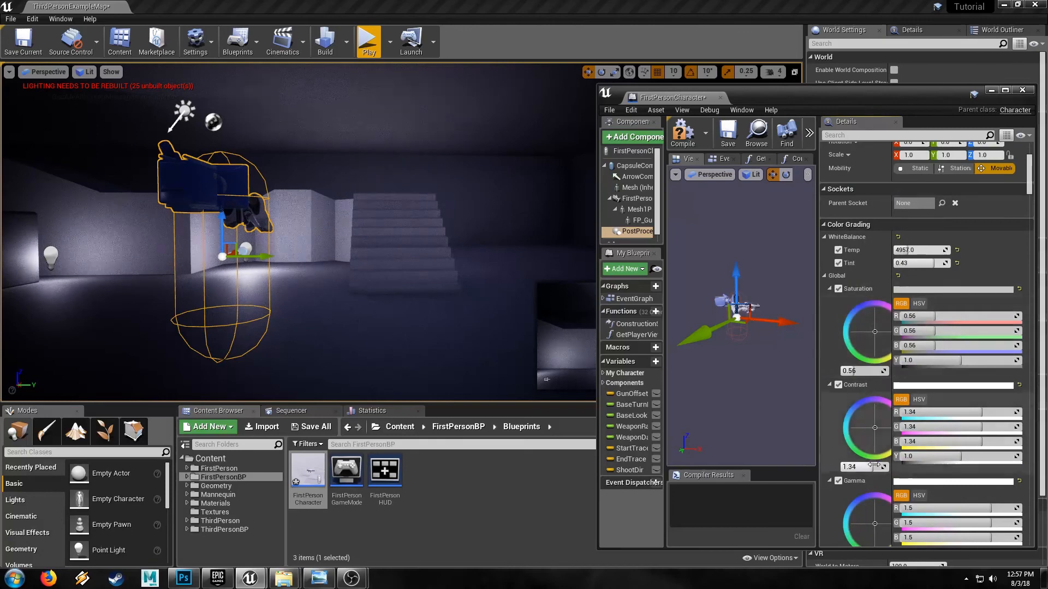
pyautogui.click(864, 136)
pyautogui.write('color')
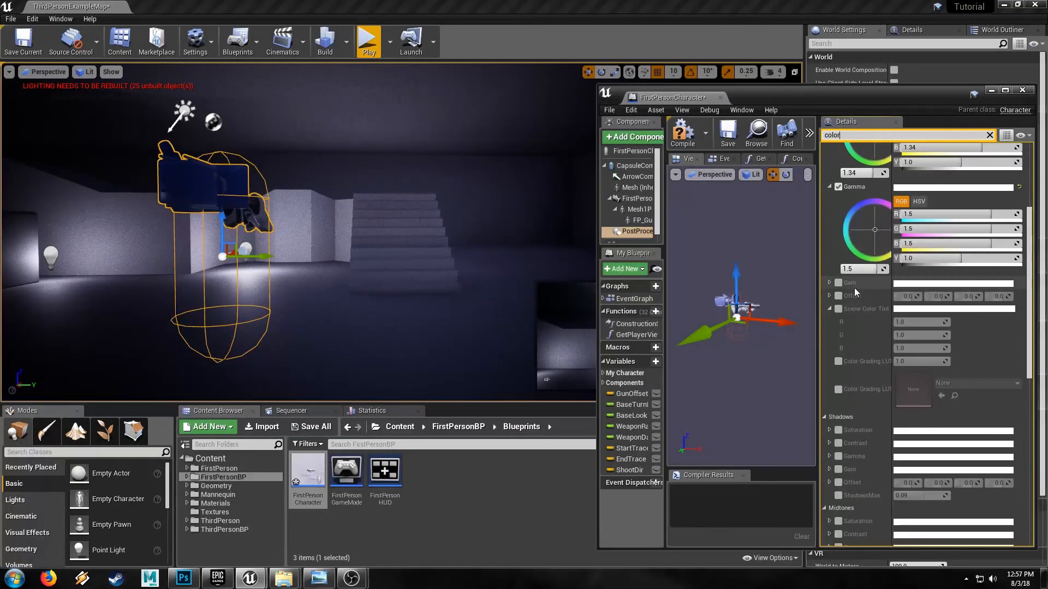
pyautogui.scroll(3, 853, 208)
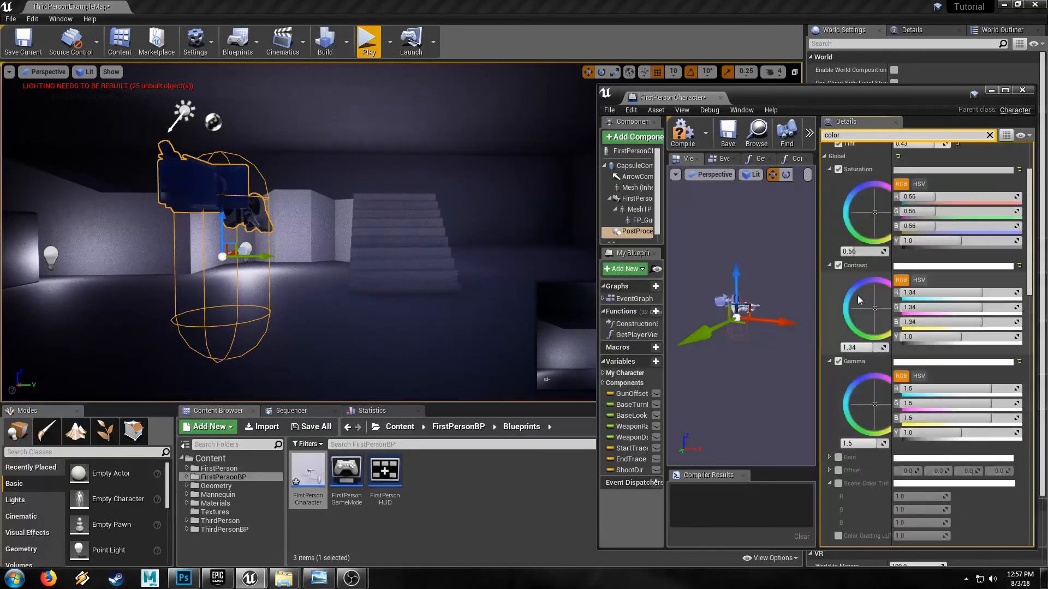
pyautogui.write('r')
pyautogui.press('BackSpace')
pyautogui.press('BackSpace')
pyautogui.press('BackSpace')
pyautogui.press('BackSpace')
pyautogui.press('BackSpace')
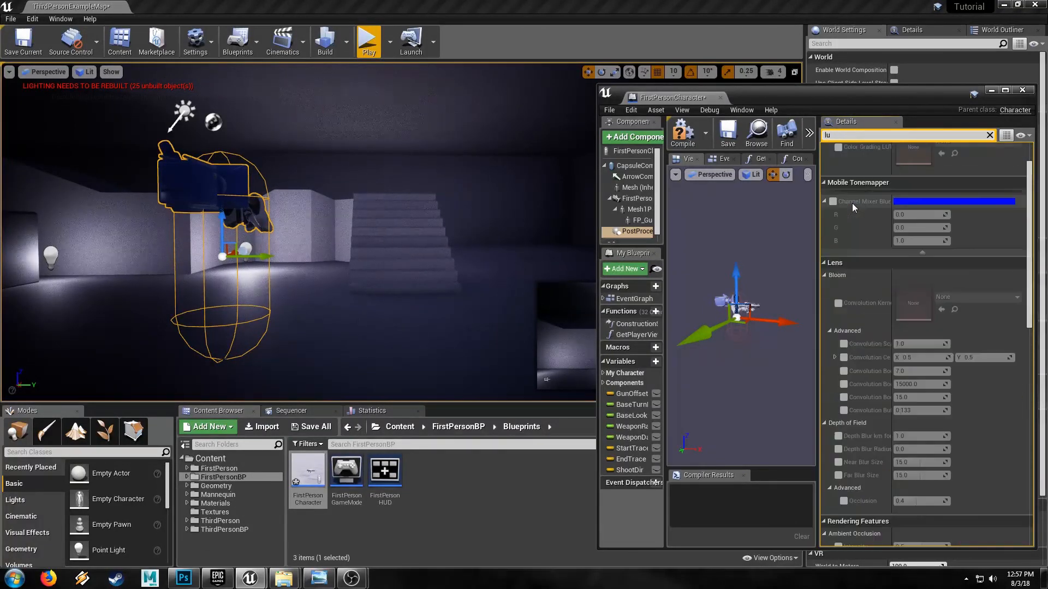
pyautogui.write('lut')
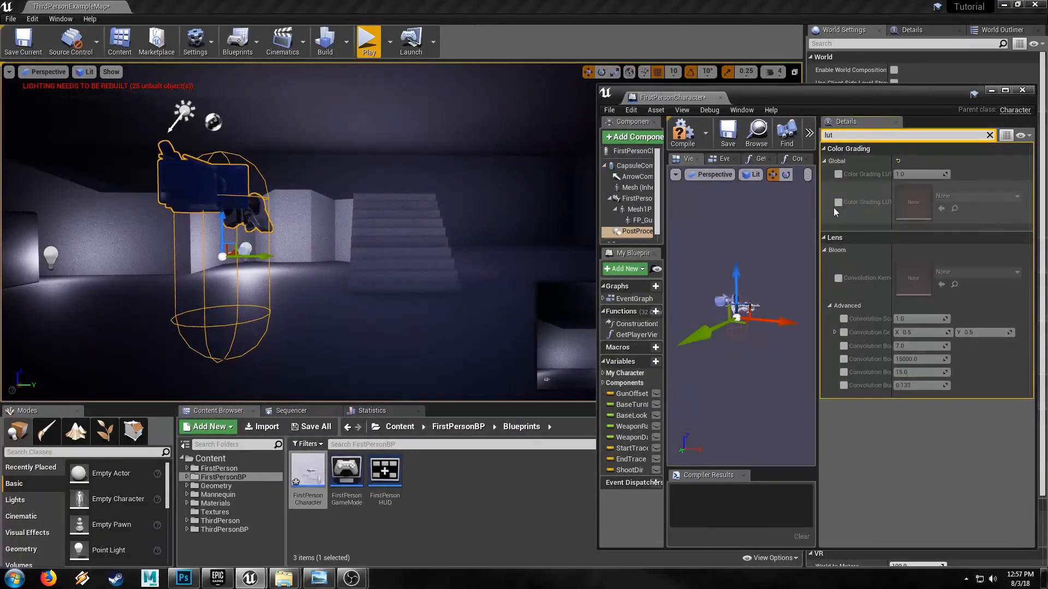
# Step: Switch to Photoshop and show the Exposure 2, Hue/Saturation 2 and Color Fill 2 layers, then view the available adjustment layer types
pyautogui.click(477, 486)
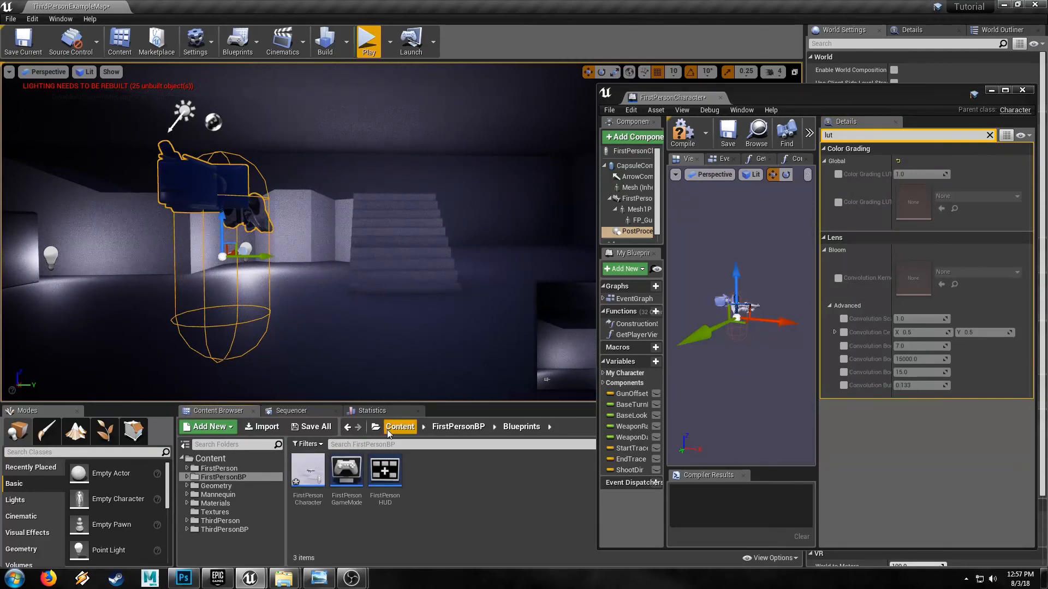
pyautogui.click(175, 586)
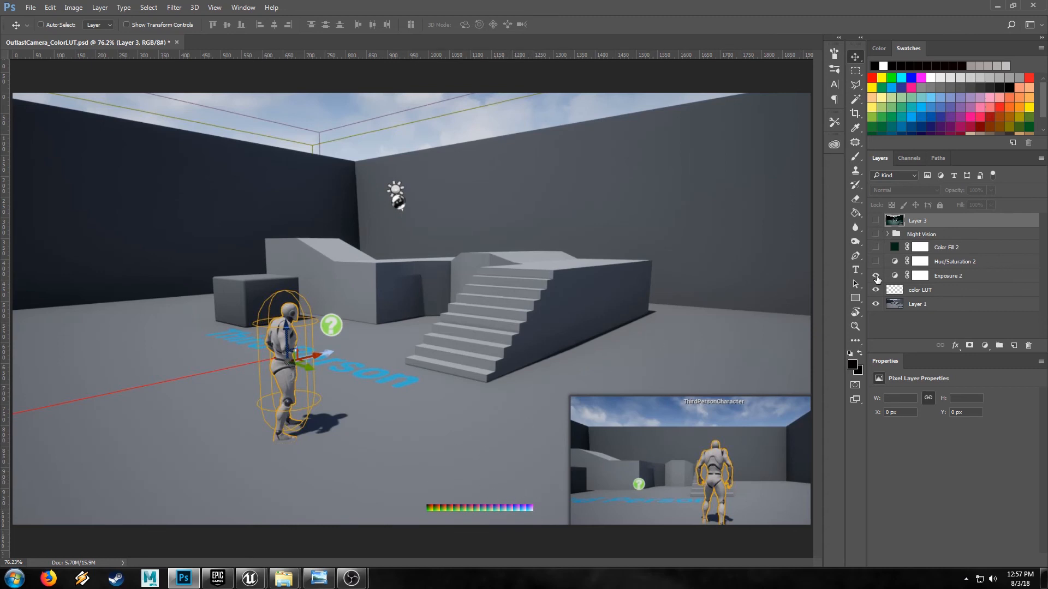
pyautogui.click(876, 276)
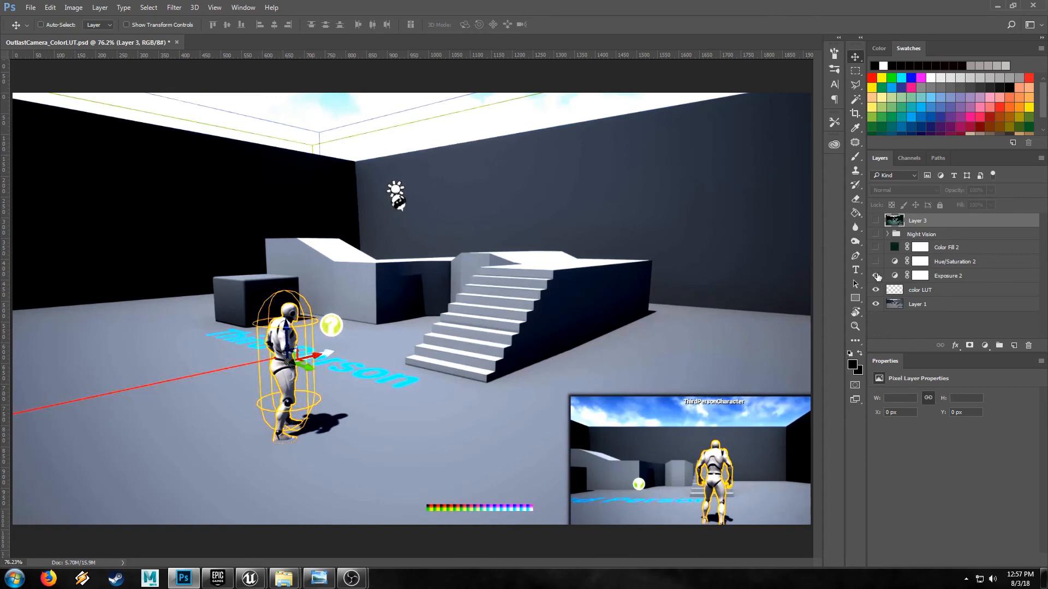
pyautogui.click(875, 263)
pyautogui.click(876, 248)
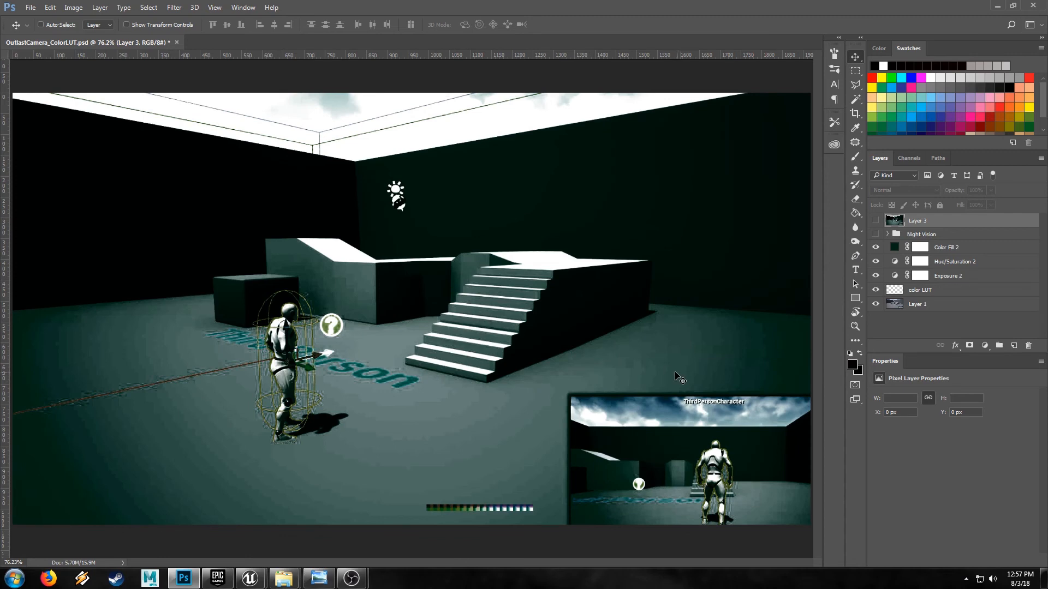
pyautogui.click(985, 346)
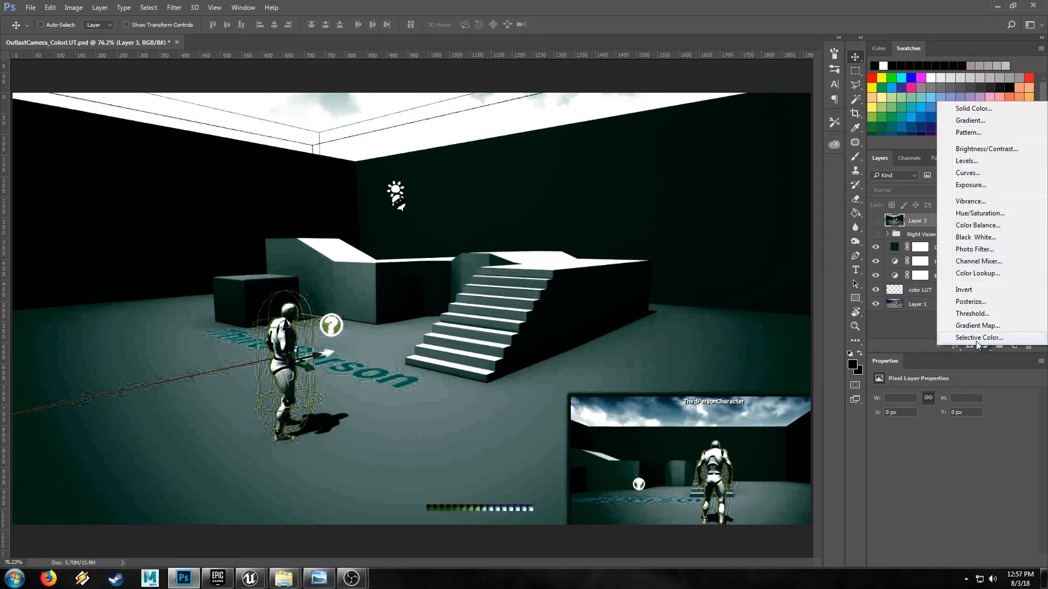
pyautogui.click(926, 324)
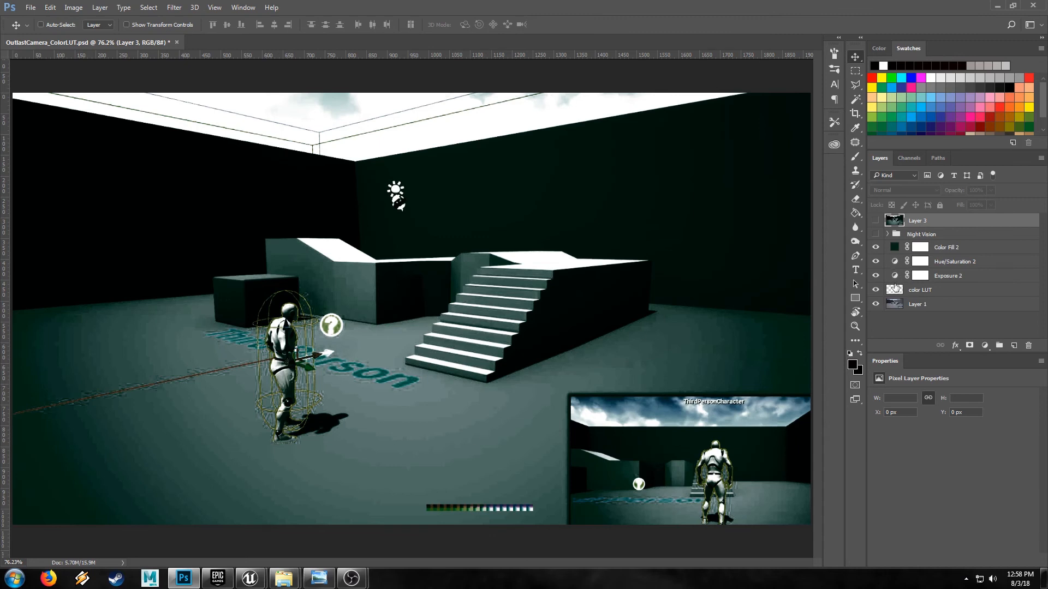
# Step: Select the outline of the color LUT layer's strip and stamp all visible layers onto a new layer above Layer 3
pyautogui.press('ctrl')
pyautogui.click(1014, 346)
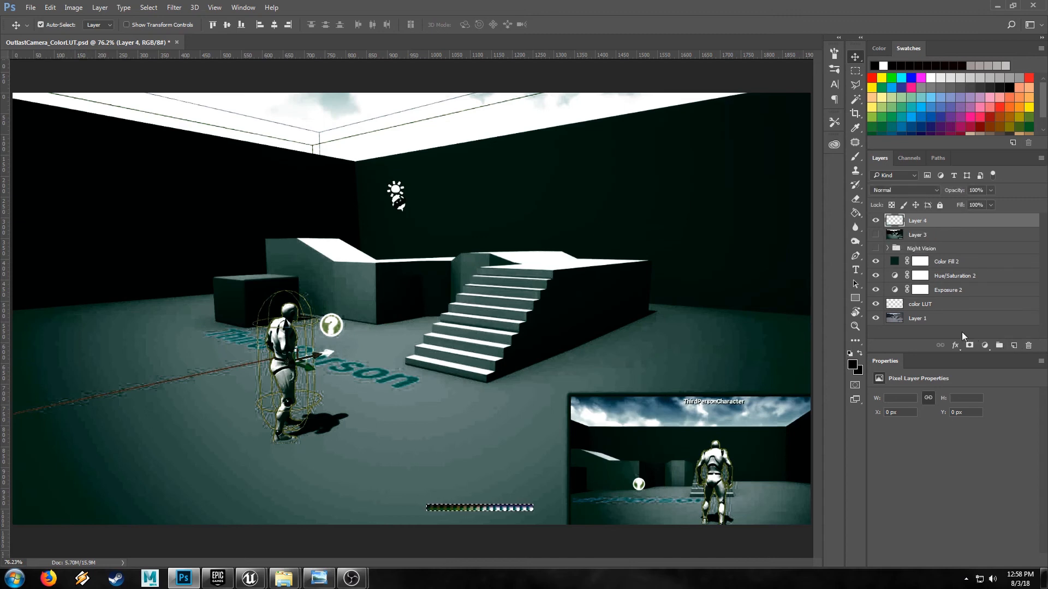
pyautogui.hotkey('ctrl', 'alt', 'shift', 'e')
# Step: Create a new 256 x 16 px RGB document at 96 pixels/inch for the LUT strip
pyautogui.hotkey('ctrl', 'n')
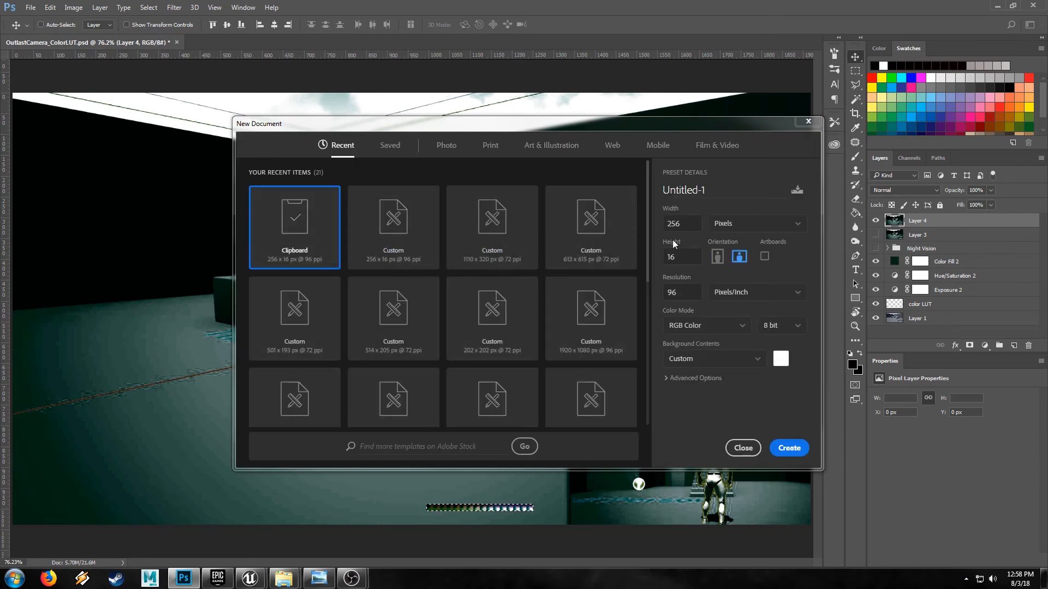
pyautogui.click(789, 448)
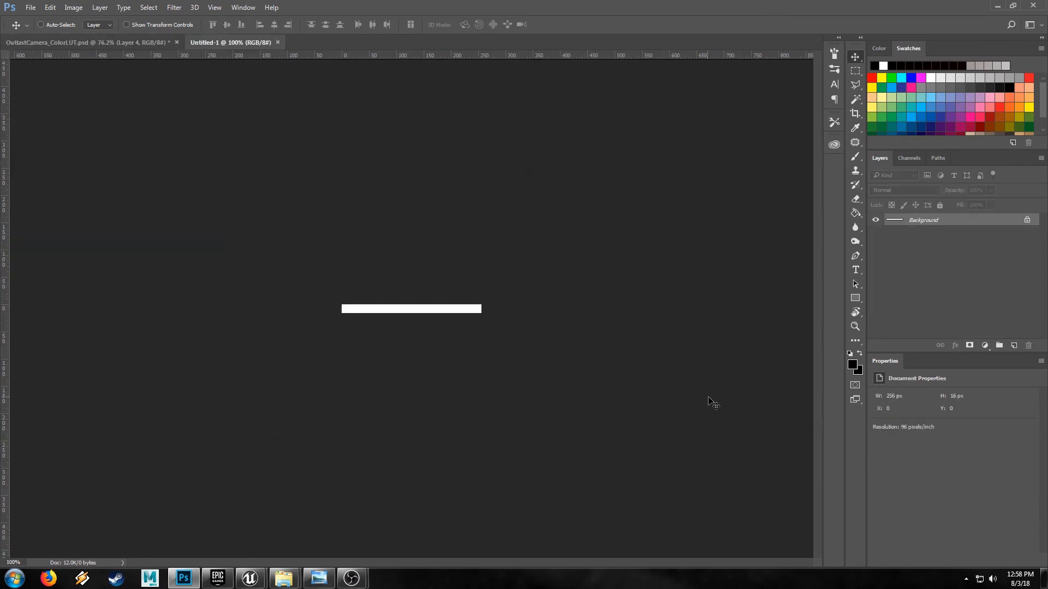
# Step: Paste the copied LUT strip into the new 256 x 16 px document and close that document without saving
pyautogui.hotkey('ctrl', 'v')
pyautogui.hotkey('ctrl', '+')
pyautogui.hotkey('ctrl', '+')
pyautogui.hotkey('ctrl', '+')
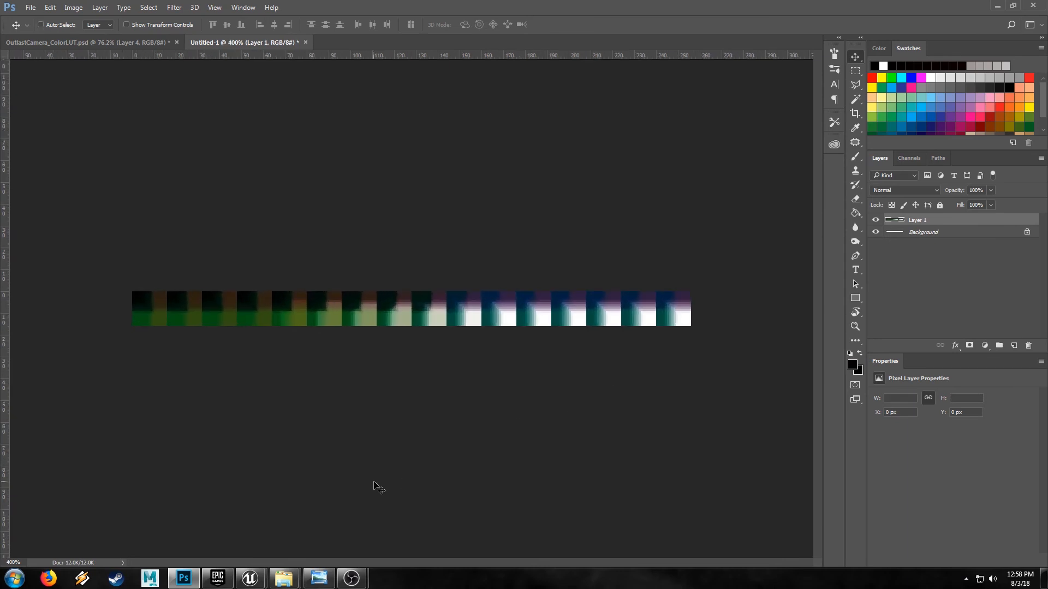
pyautogui.click(306, 43)
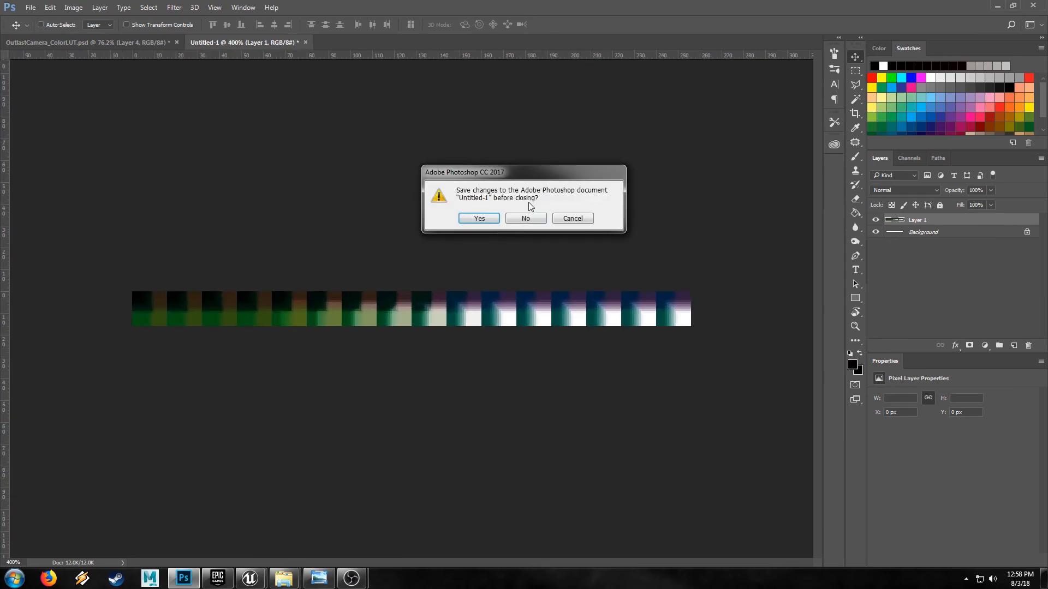
pyautogui.click(525, 219)
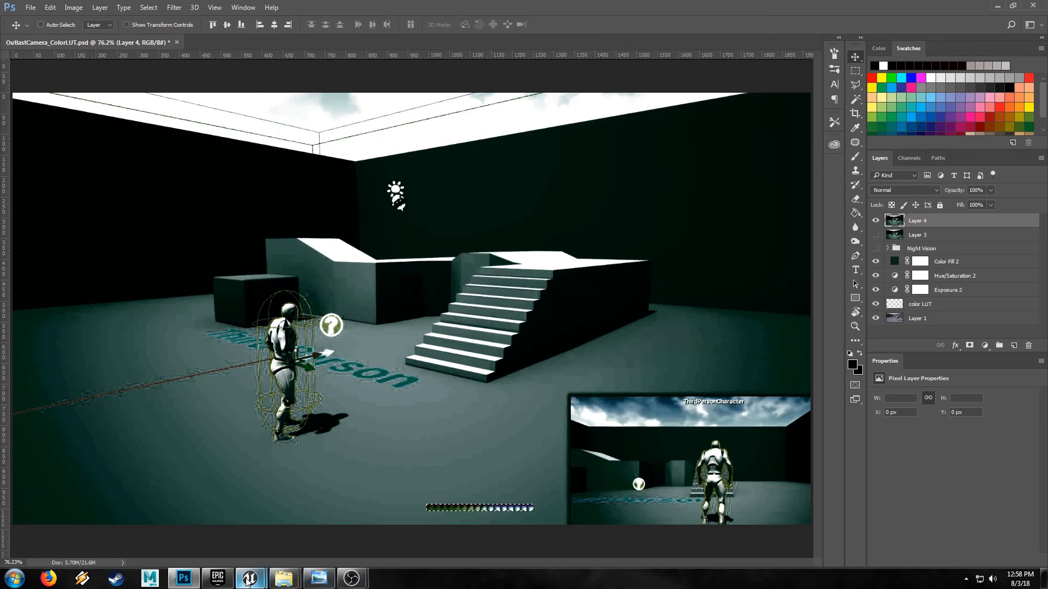
# Step: Switch to Unreal Editor, enable the PostProcess component's Color Grading LUT and assign the ColorLUT_Camera_01 texture from the Materials folder
pyautogui.moveTo(250, 578)
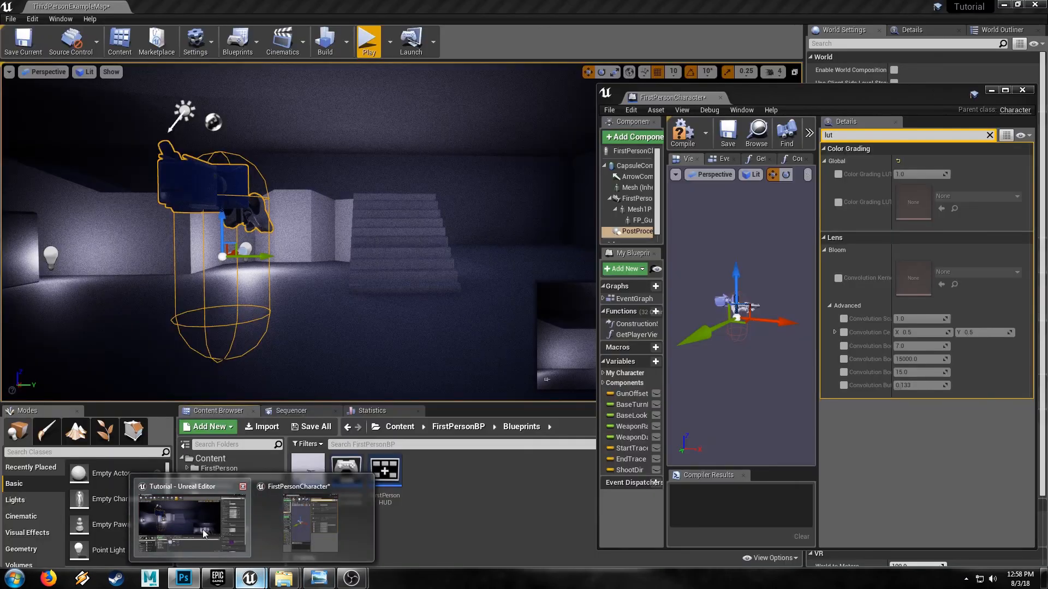
pyautogui.click(201, 529)
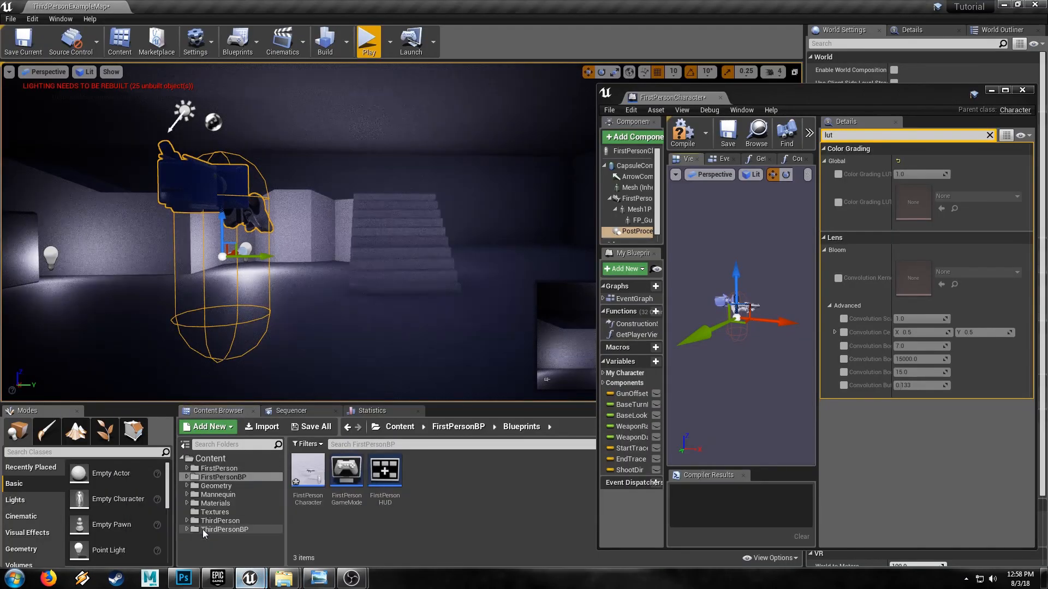
pyautogui.click(838, 202)
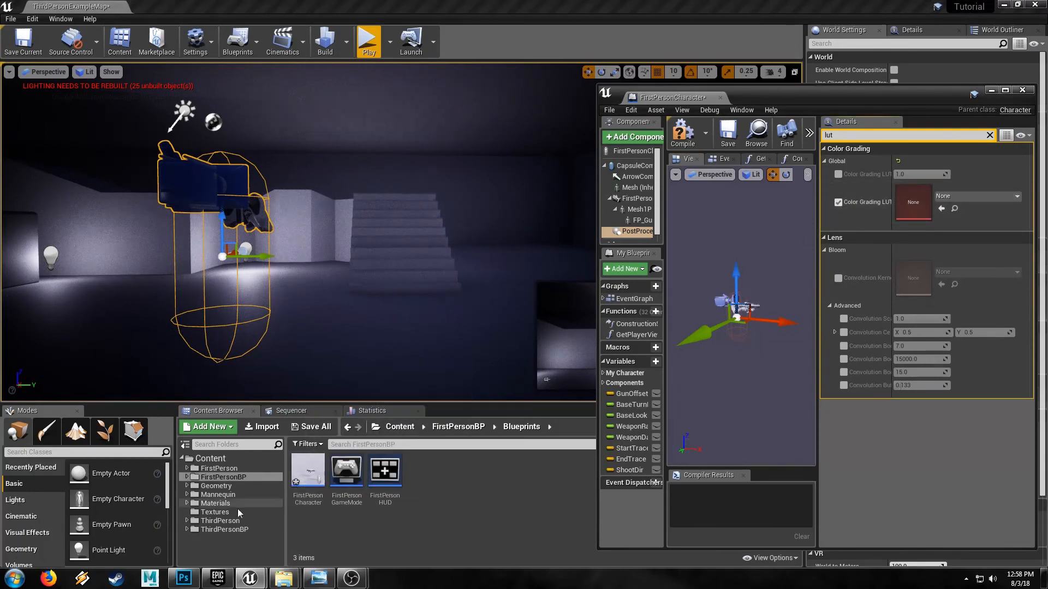
pyautogui.click(211, 512)
pyautogui.click(214, 503)
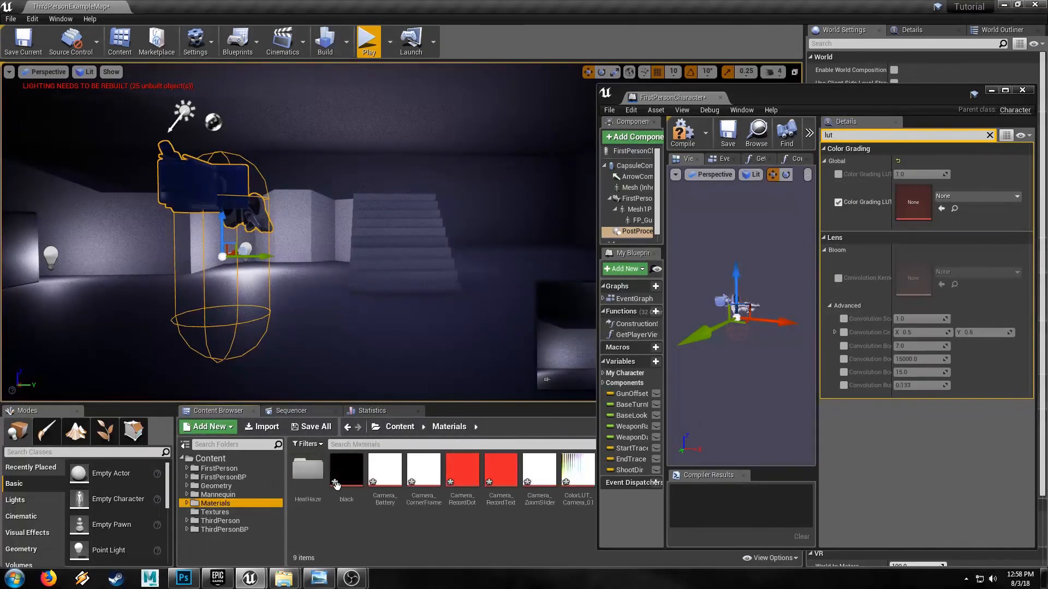
pyautogui.moveTo(776, 96)
pyautogui.mouseDown()
pyautogui.moveTo(842, 89)
pyautogui.moveTo(820, 63)
pyautogui.moveTo(788, 96)
pyautogui.mouseUp()
pyautogui.moveTo(578, 472); pyautogui.dragTo(927, 203)
pyautogui.moveTo(404, 234); pyautogui.dragTo(337, 235, button='right')
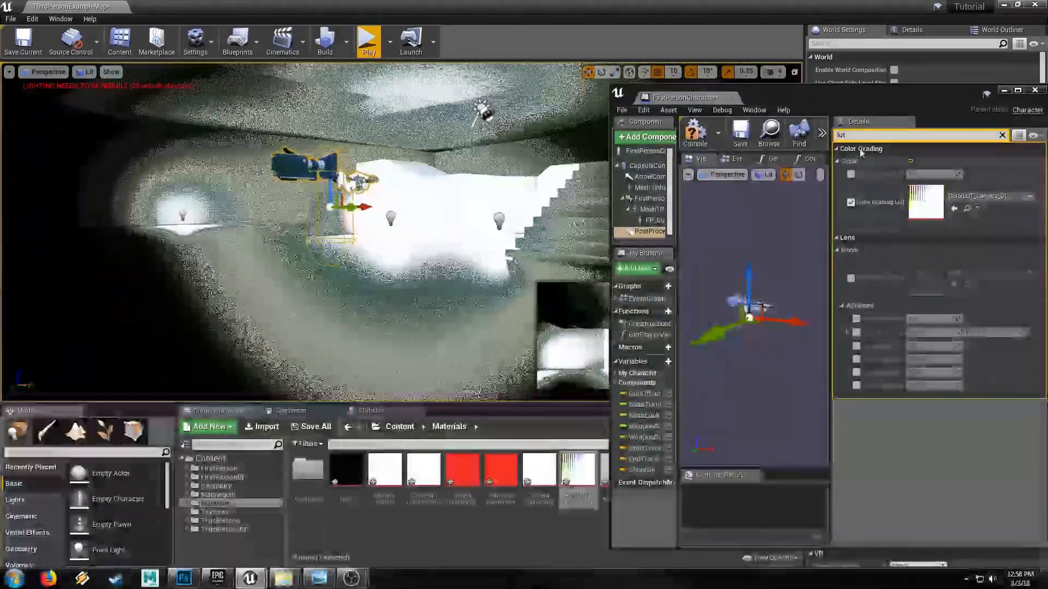
# Step: Filter the PostProcess details for "grain" and lower the Grain Intensity to about 0.05
pyautogui.click(852, 135)
pyautogui.write('gra')
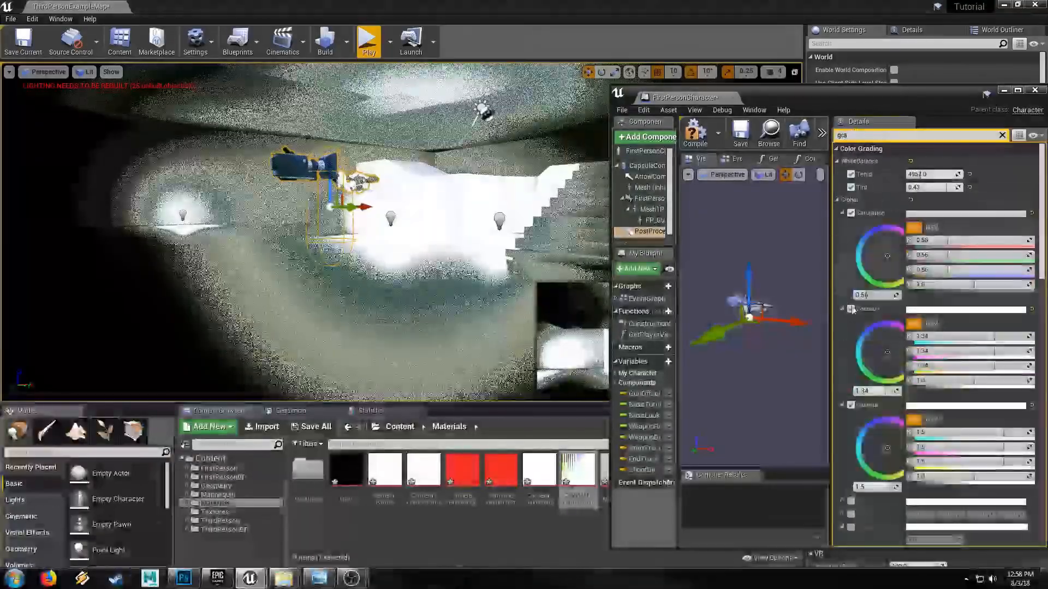
pyautogui.write('in')
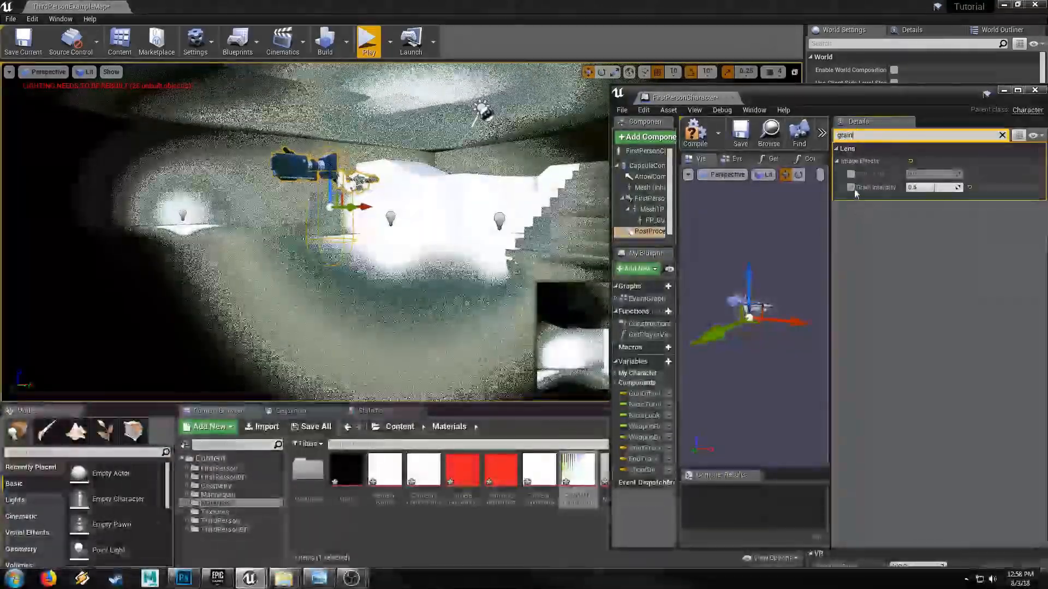
pyautogui.moveTo(938, 188); pyautogui.dragTo(911, 187)
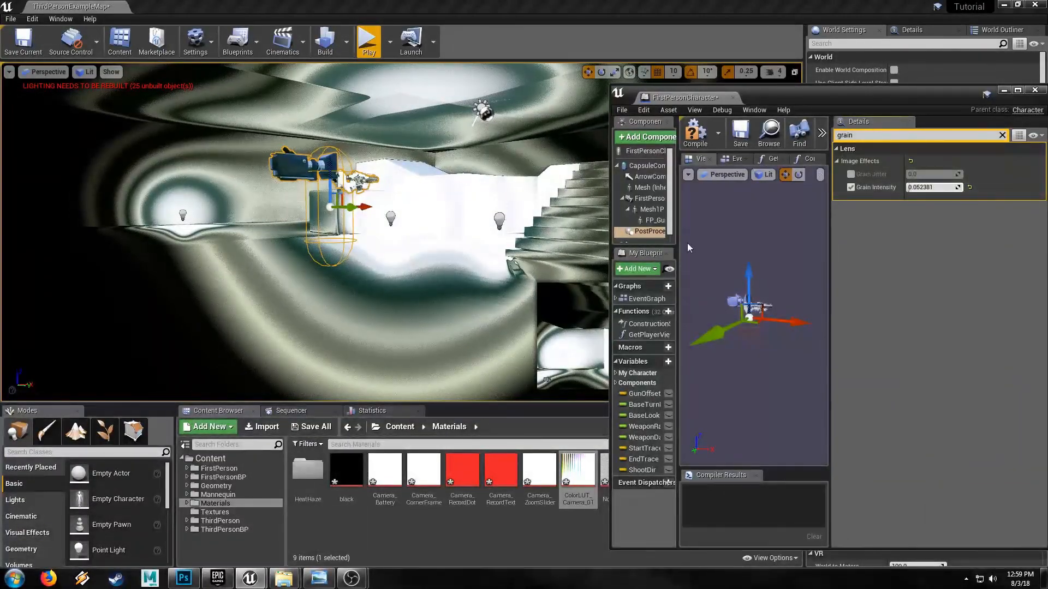
pyautogui.moveTo(491, 246); pyautogui.dragTo(390, 253, button='right')
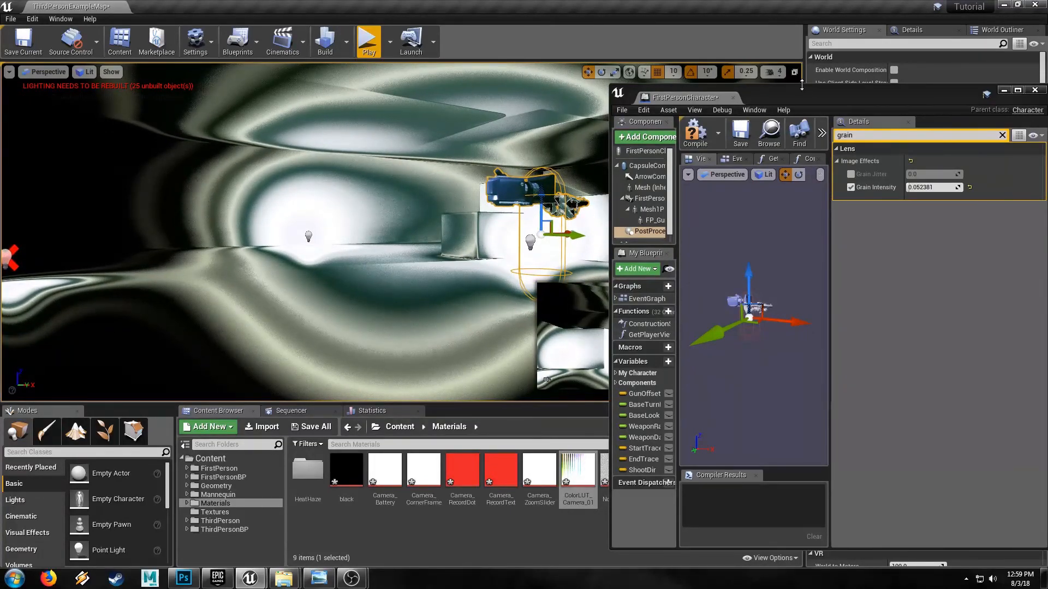
# Step: Clear the details filter and close the FirstPersonCharacter blueprint window
pyautogui.moveTo(794, 94); pyautogui.dragTo(658, 84)
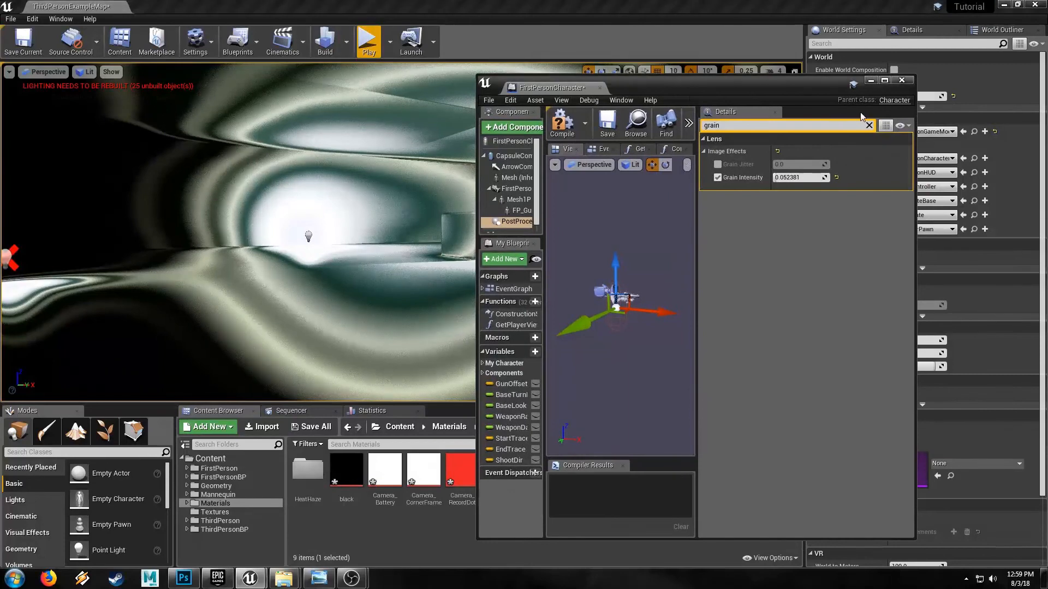
pyautogui.click(869, 126)
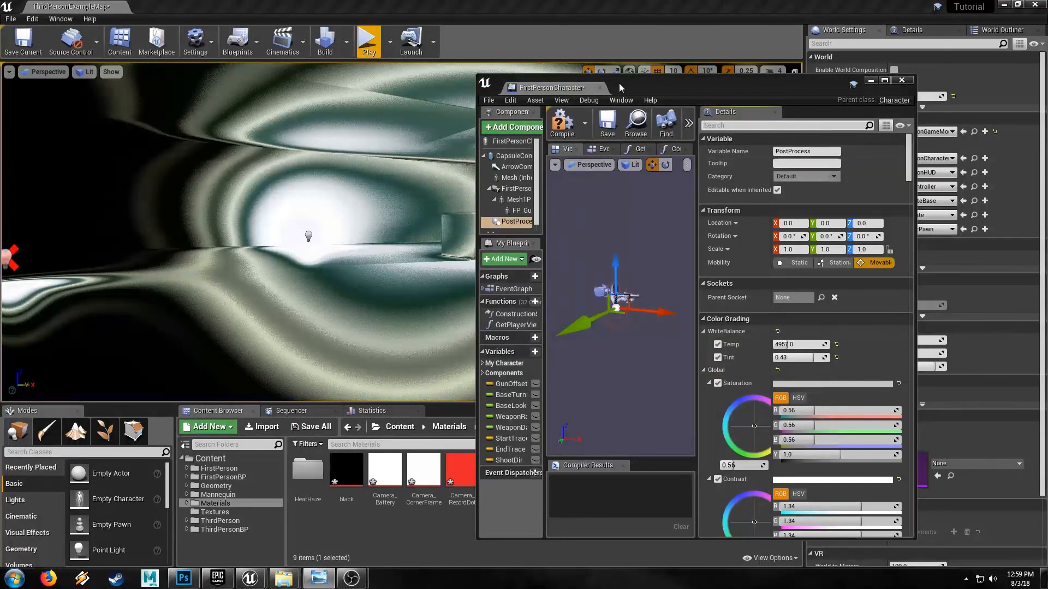
pyautogui.click(669, 84)
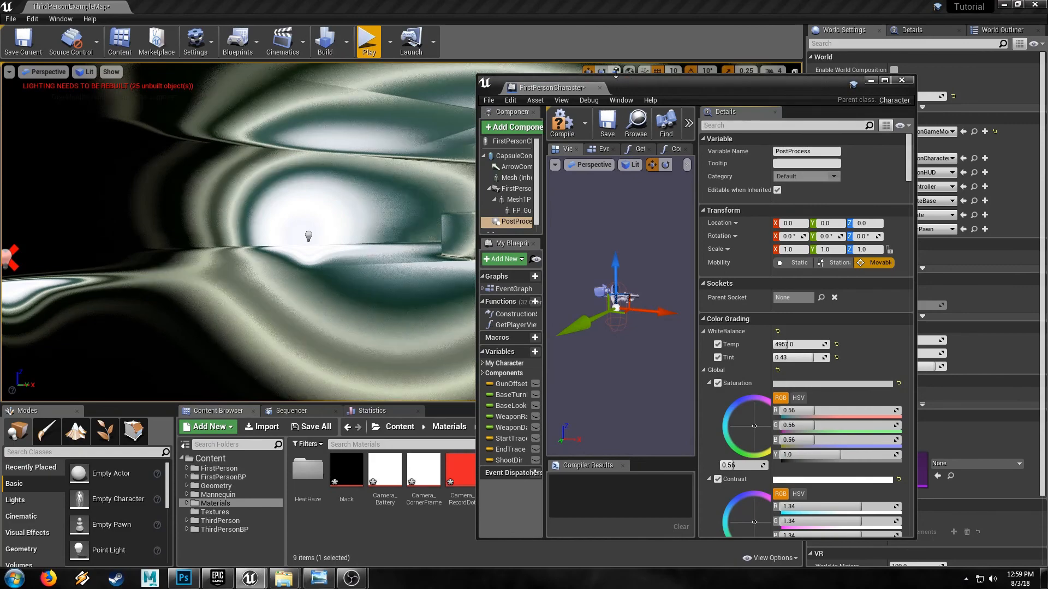
pyautogui.click(901, 81)
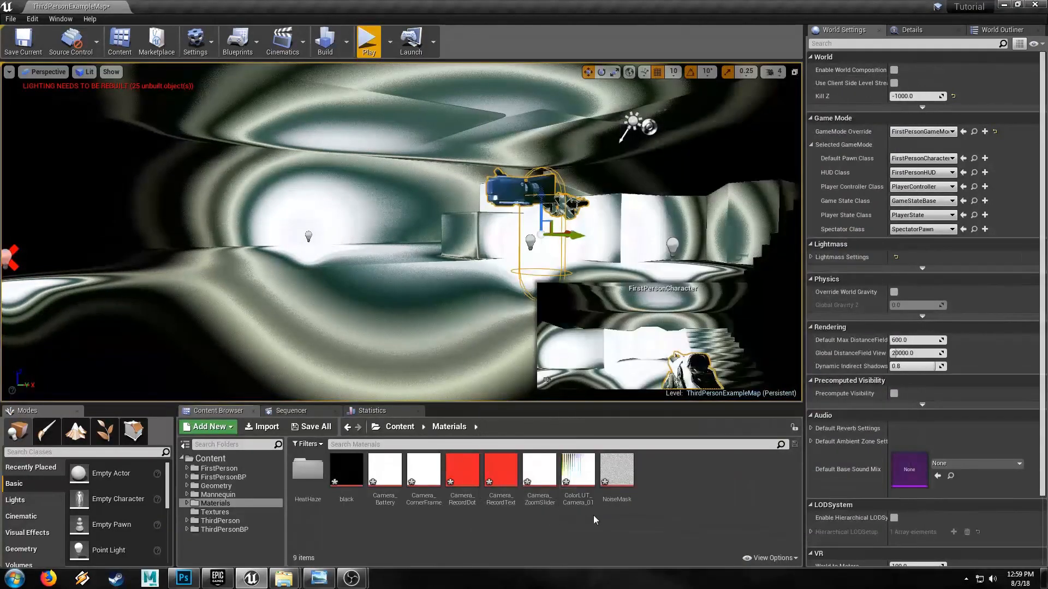
# Step: Create a new material named PP_Camera in the Materials folder and open it for editing
pyautogui.rightClick(665, 482)
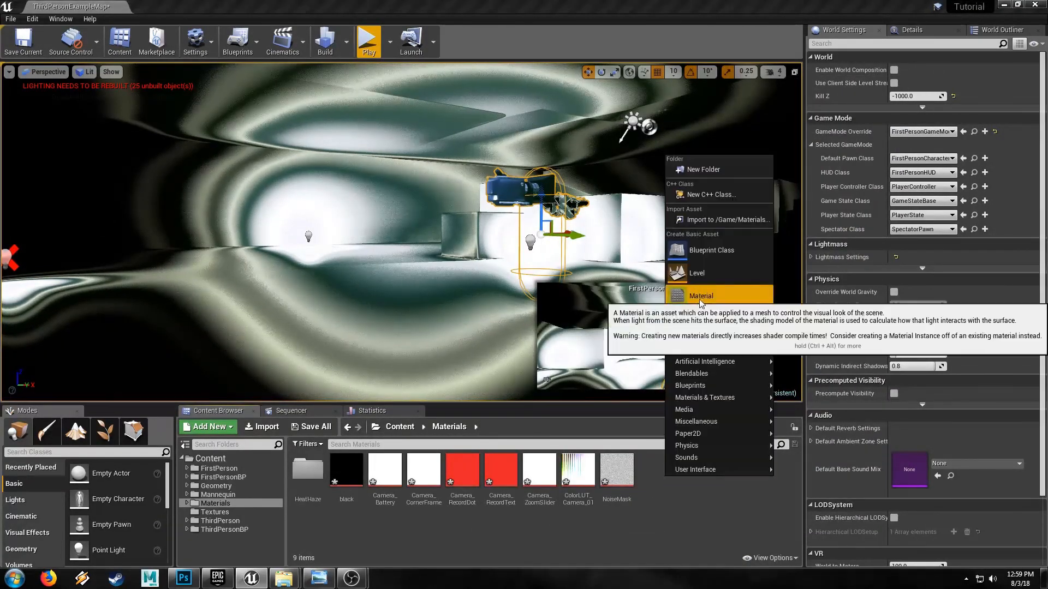
pyautogui.click(700, 293)
pyautogui.write('PP_Camera')
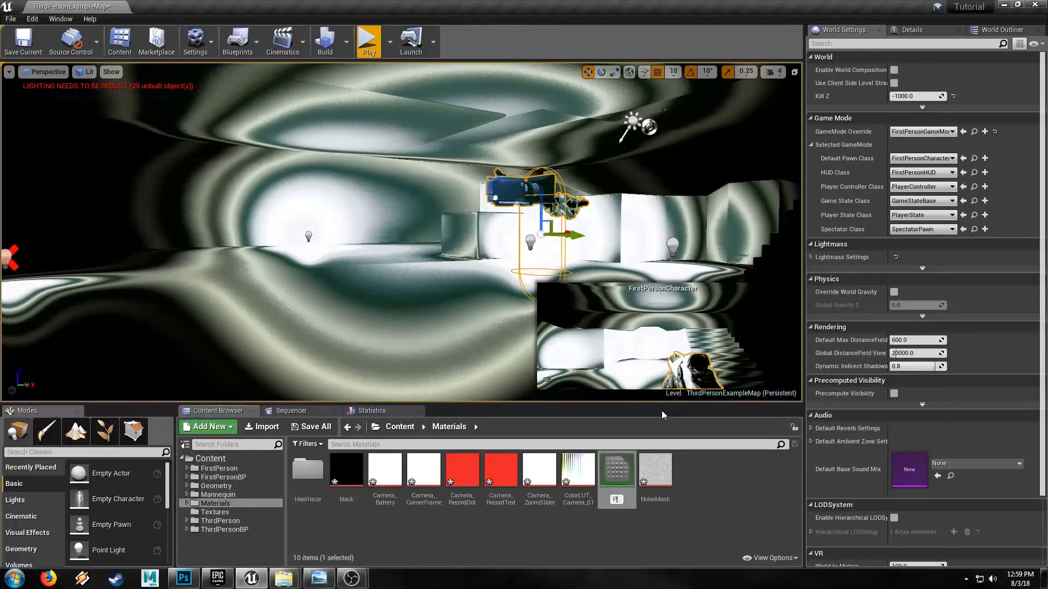
pyautogui.press('Return')
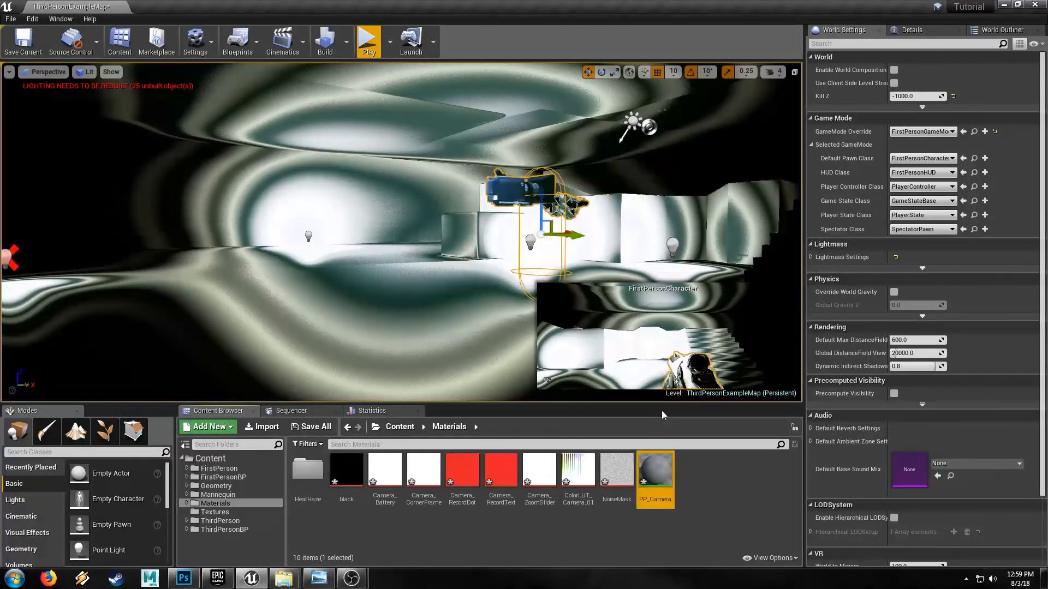
pyautogui.press('Return')
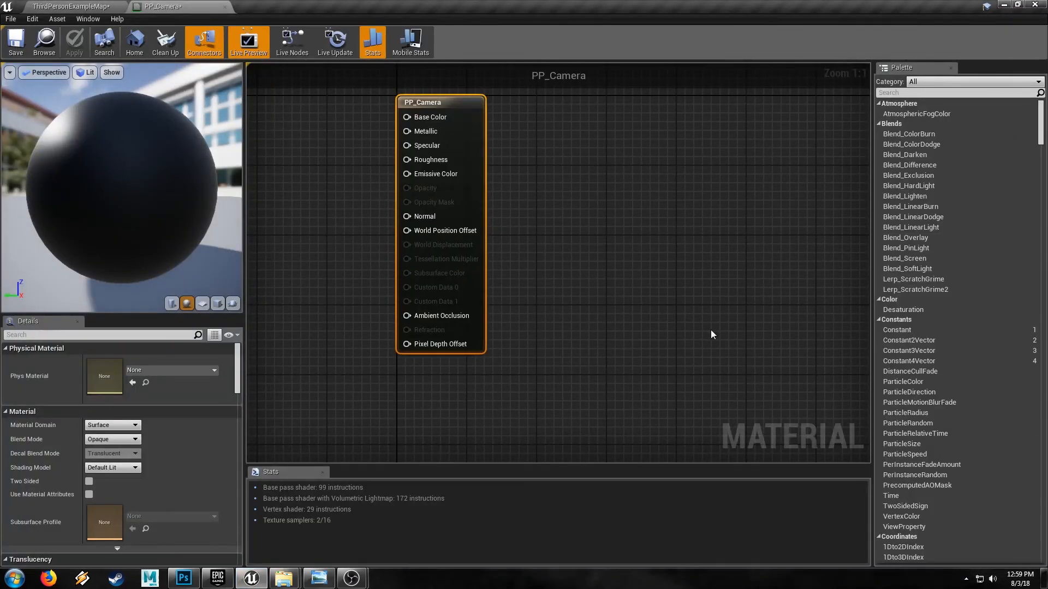
# Step: Add a SceneTexture node to the PP_Camera graph, placed to the left of the material's result node
pyautogui.moveTo(324, 182); pyautogui.dragTo(587, 276, button='right')
pyautogui.click(589, 291)
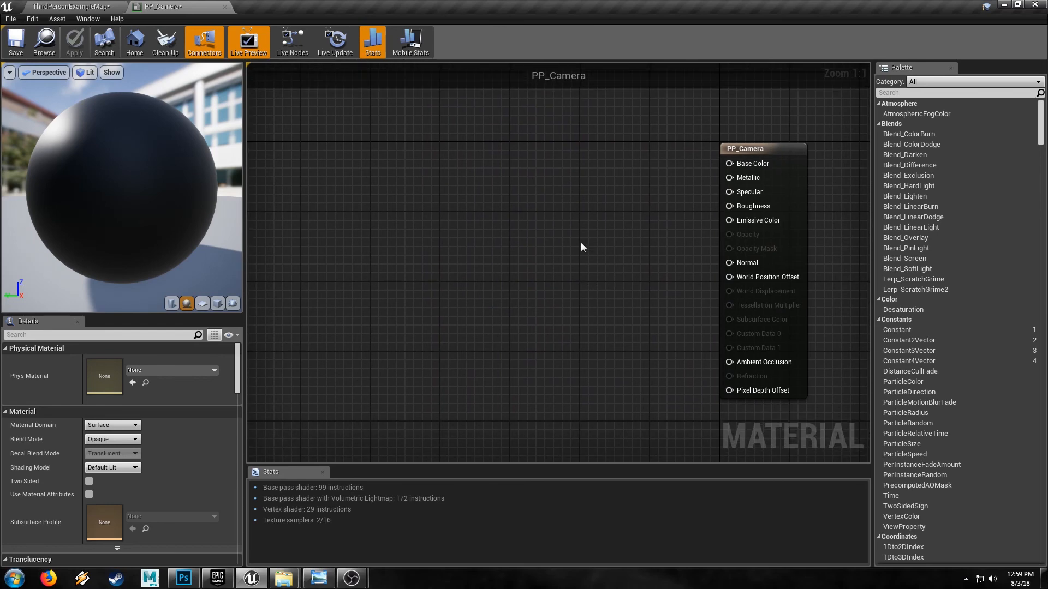
pyautogui.rightClick(585, 221)
pyautogui.write('scene')
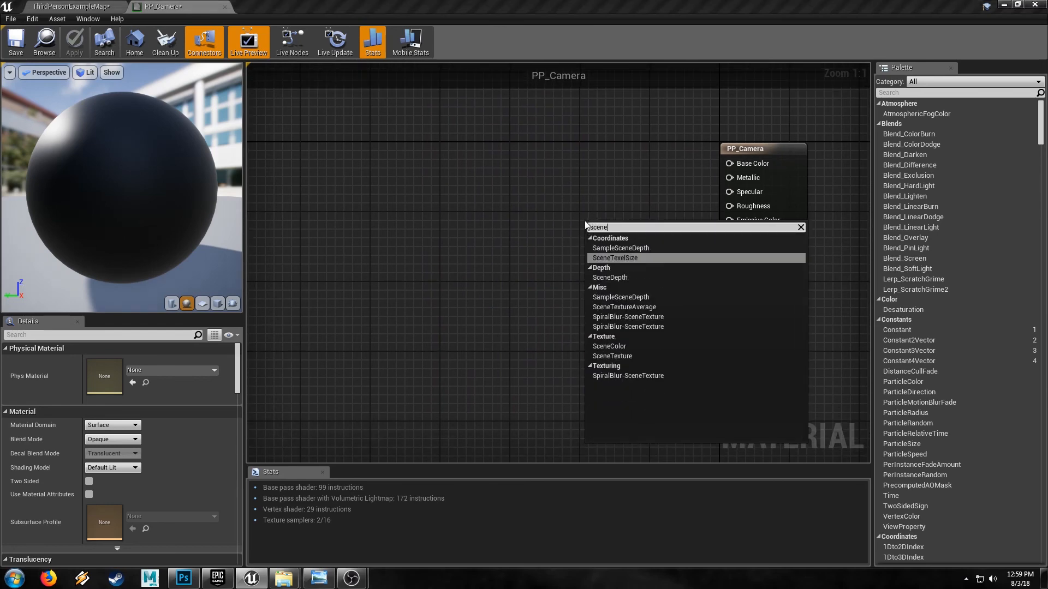
pyautogui.click(621, 356)
pyautogui.moveTo(639, 240); pyautogui.dragTo(591, 214)
# Step: Set the PP_Camera Material Domain to Post Process and connect the SceneTexture's Color output to Emissive Color
pyautogui.click(747, 149)
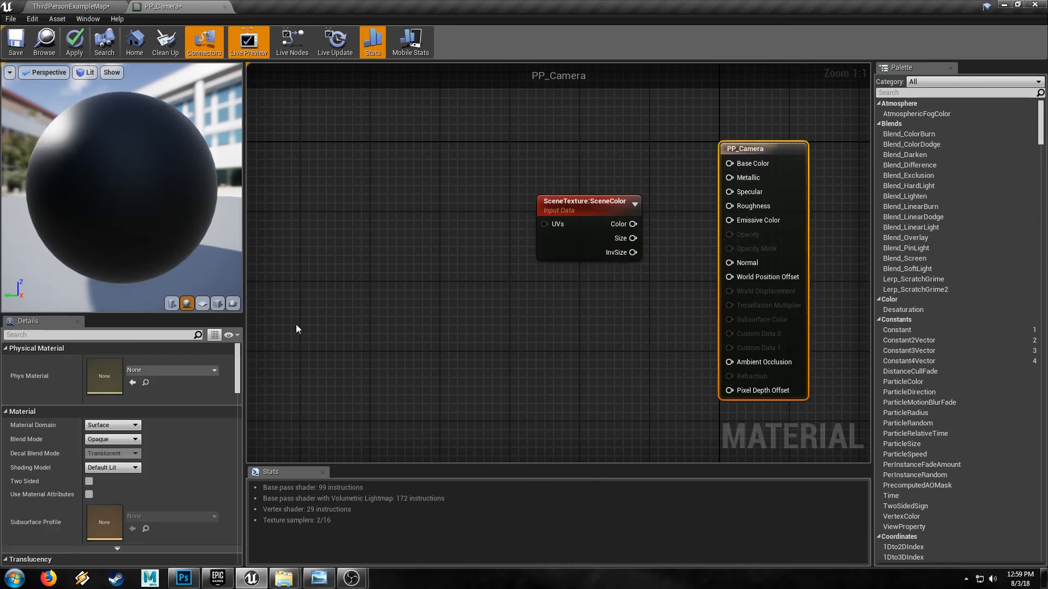
pyautogui.click(110, 426)
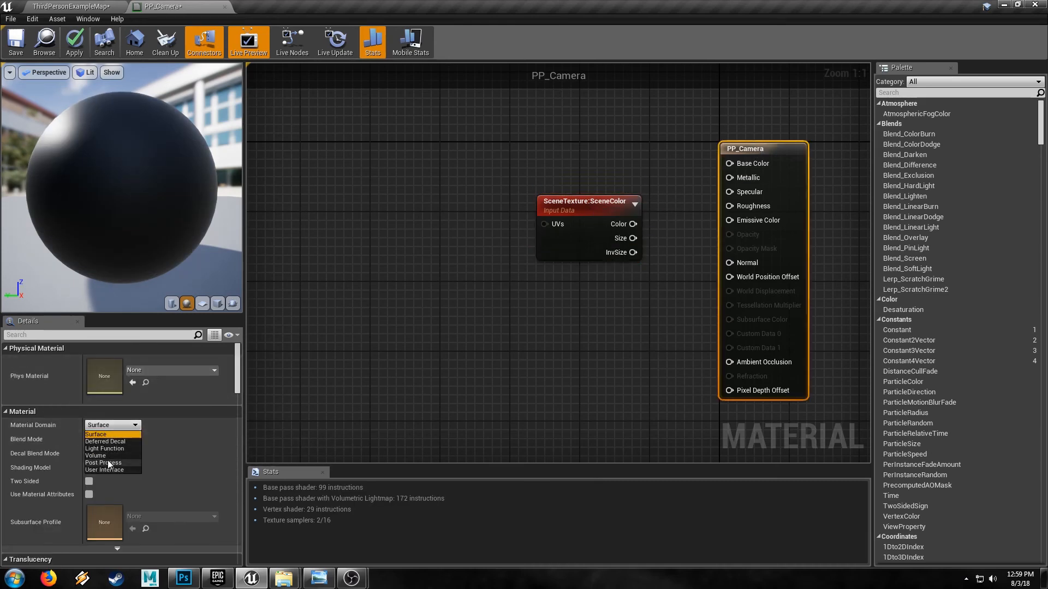
pyautogui.click(105, 463)
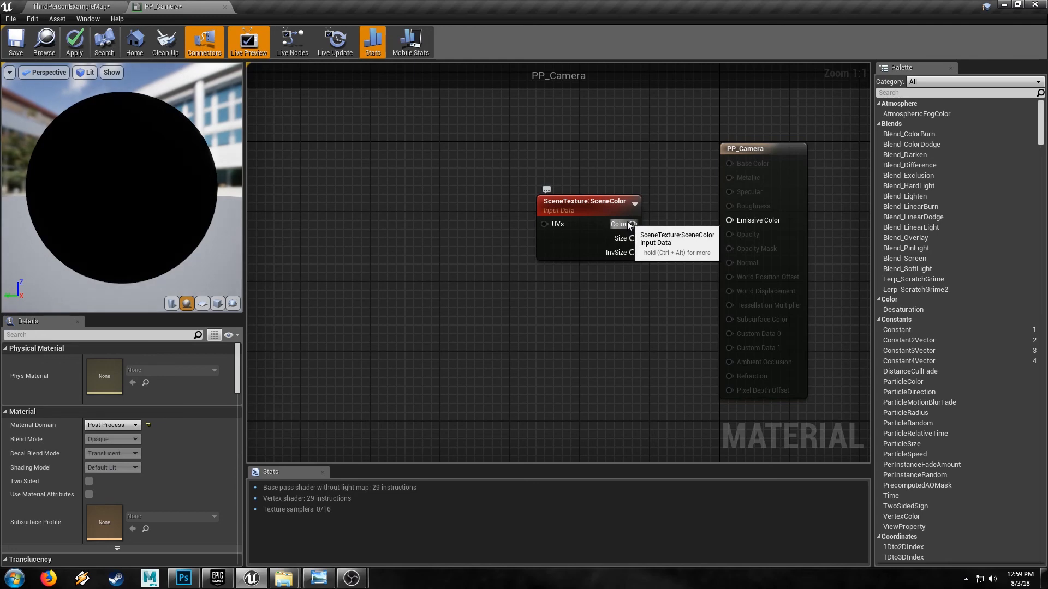
pyautogui.moveTo(631, 224); pyautogui.dragTo(729, 221)
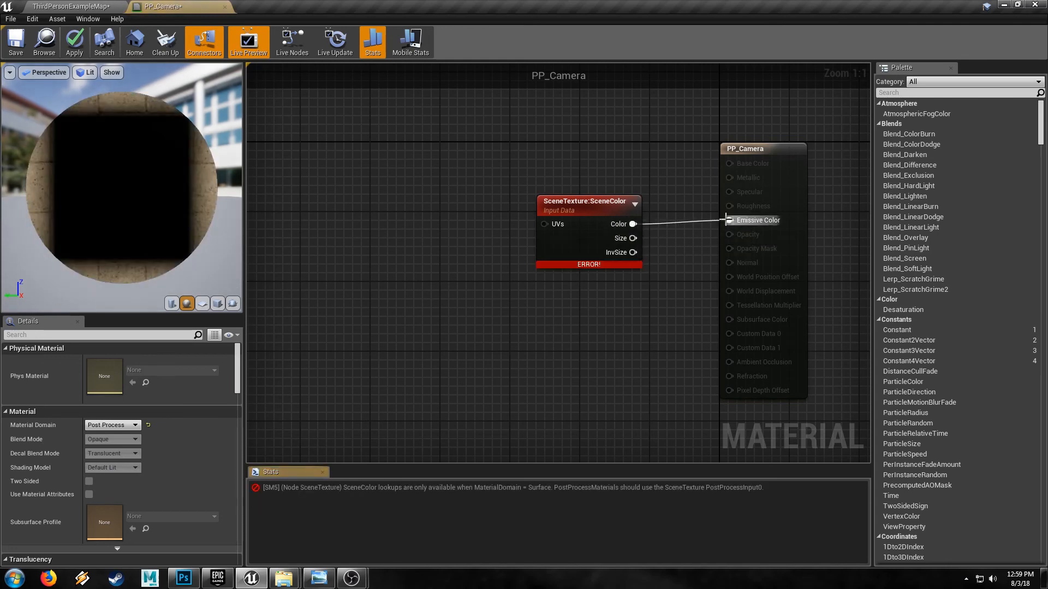
# Step: Add an Add node, a Multiply node and a Texture Sample node to the left of the SceneTexture node
pyautogui.click(425, 254)
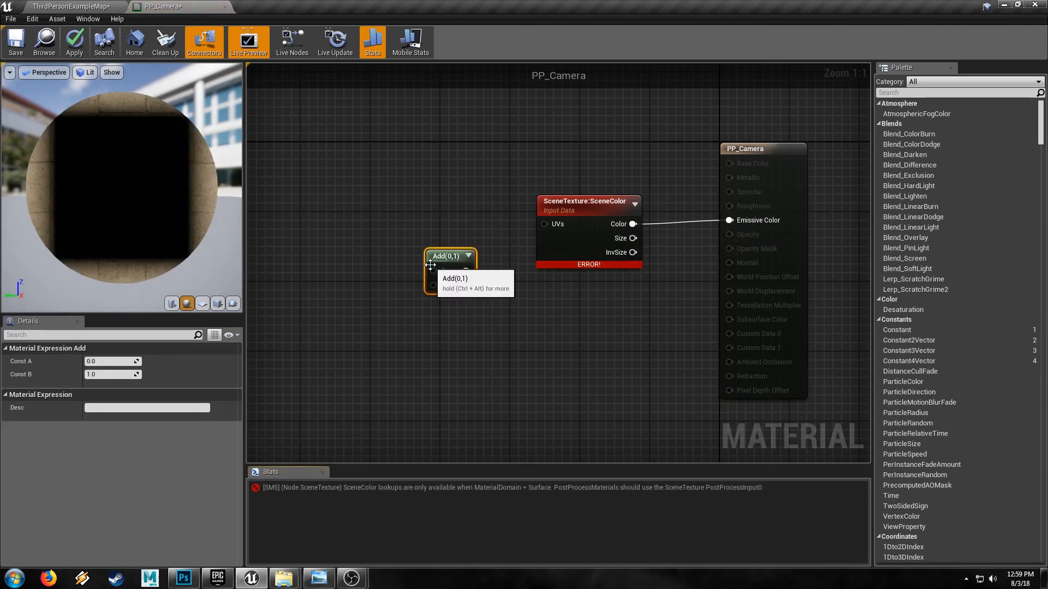
pyautogui.moveTo(399, 352); pyautogui.dragTo(603, 350, button='right')
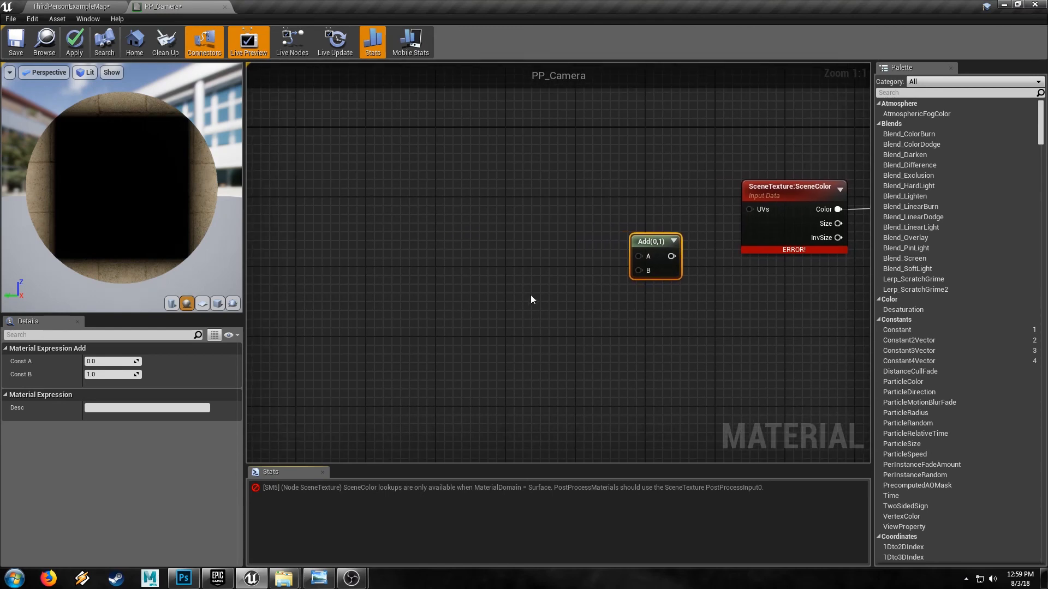
pyautogui.click(531, 295)
pyautogui.click(448, 288)
pyautogui.click(455, 251)
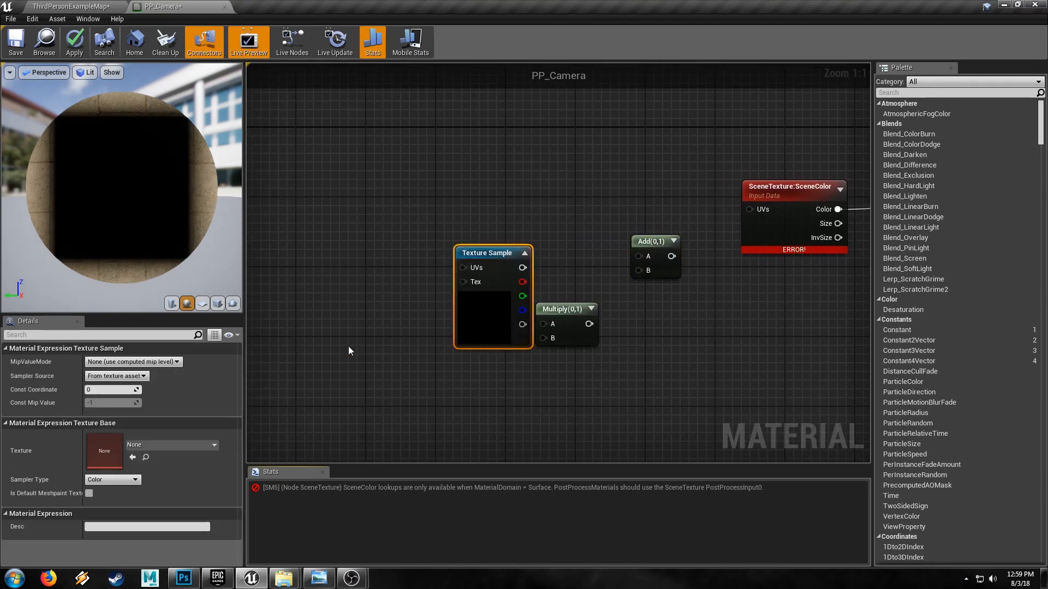
# Step: Assign the NoiseMask texture to the Texture Sample node
pyautogui.click(146, 444)
pyautogui.write('noi')
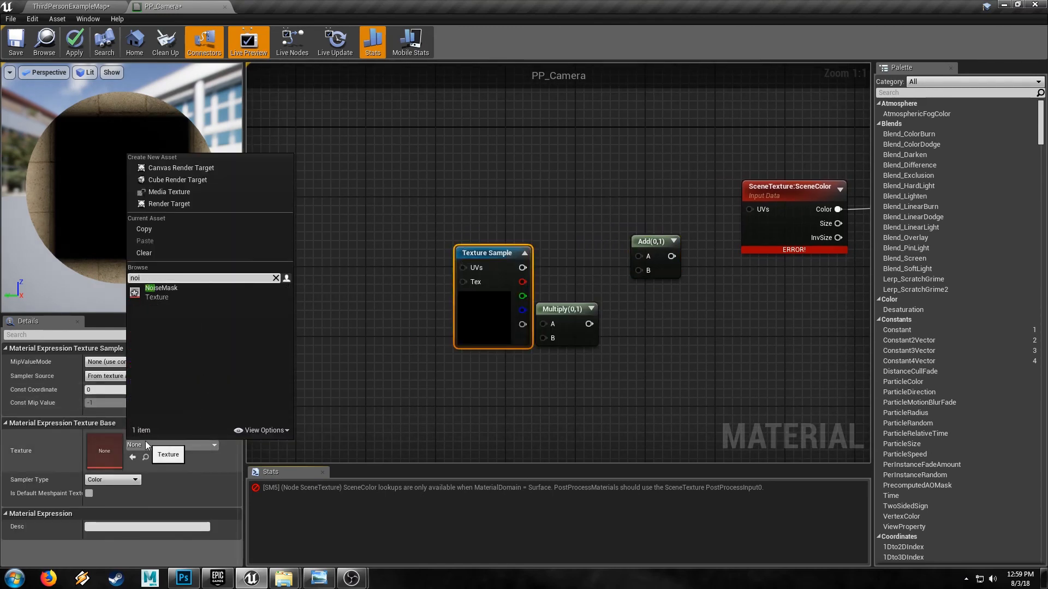
pyautogui.click(174, 295)
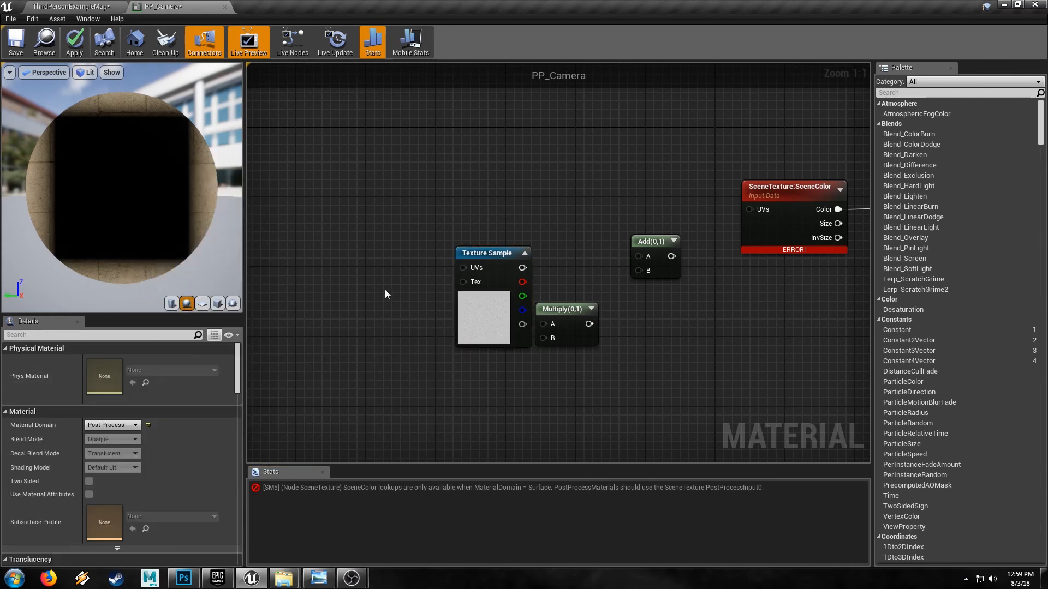
# Step: Add a Panner and a TextureCoordinate node ahead of the Texture Sample, plus a copy of the TextureCoordinate above the Add node
pyautogui.click(365, 281)
pyautogui.moveTo(316, 296); pyautogui.dragTo(335, 285, button='right')
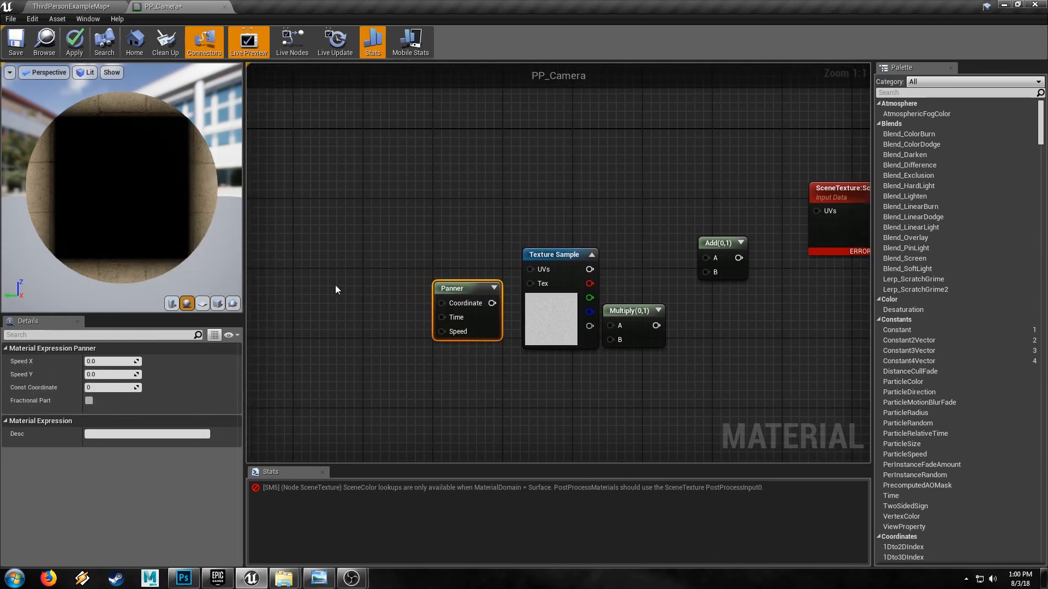
pyautogui.rightClick(335, 285)
pyautogui.write('textu')
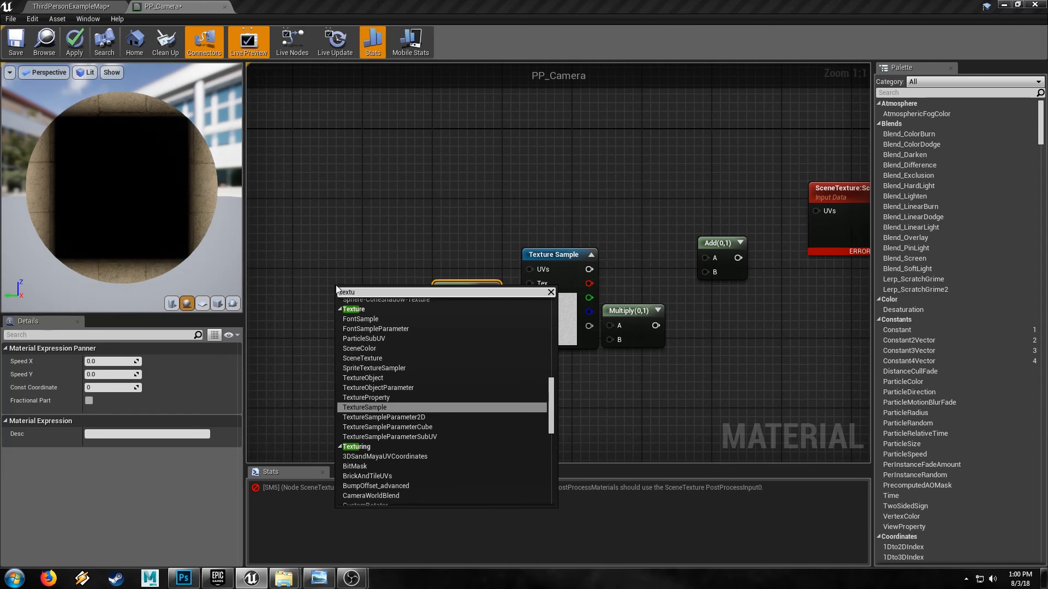
pyautogui.write('rec')
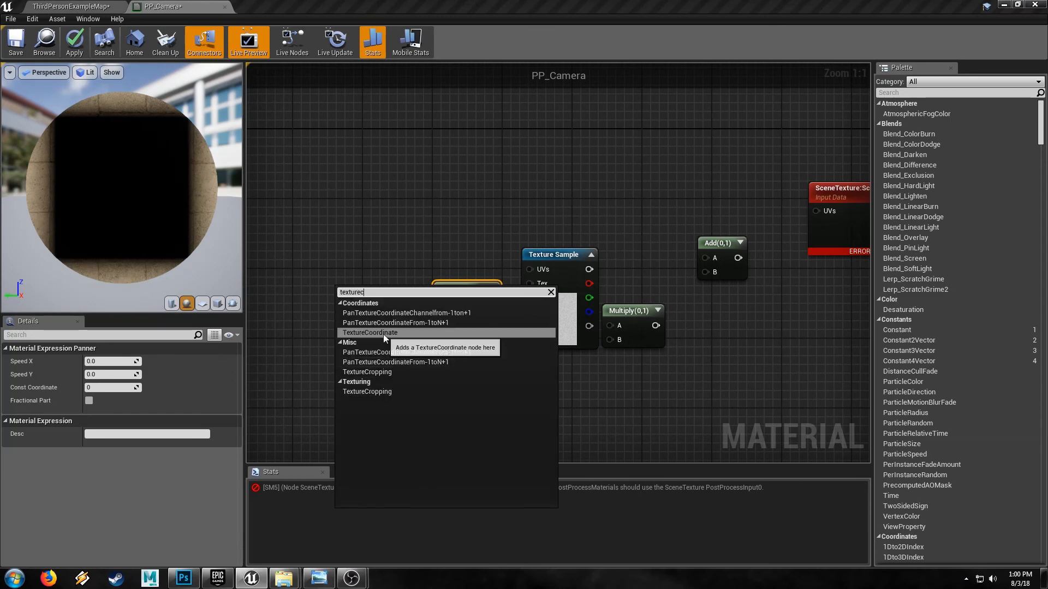
pyautogui.click(383, 334)
pyautogui.hotkey('ctrl', 'c')
pyautogui.hotkey('ctrl', 'v')
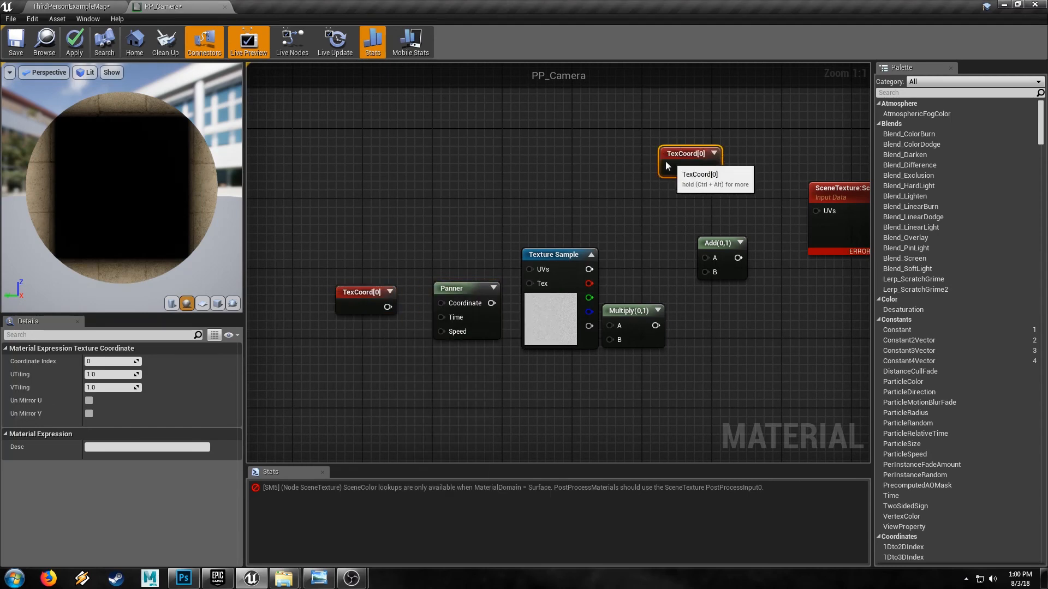
# Step: Feed the Texture Sample's red channel through the Multiply, with Const B 0.0015, into Add's B input, and the upper TexCoord into A
pyautogui.moveTo(666, 166); pyautogui.dragTo(653, 312)
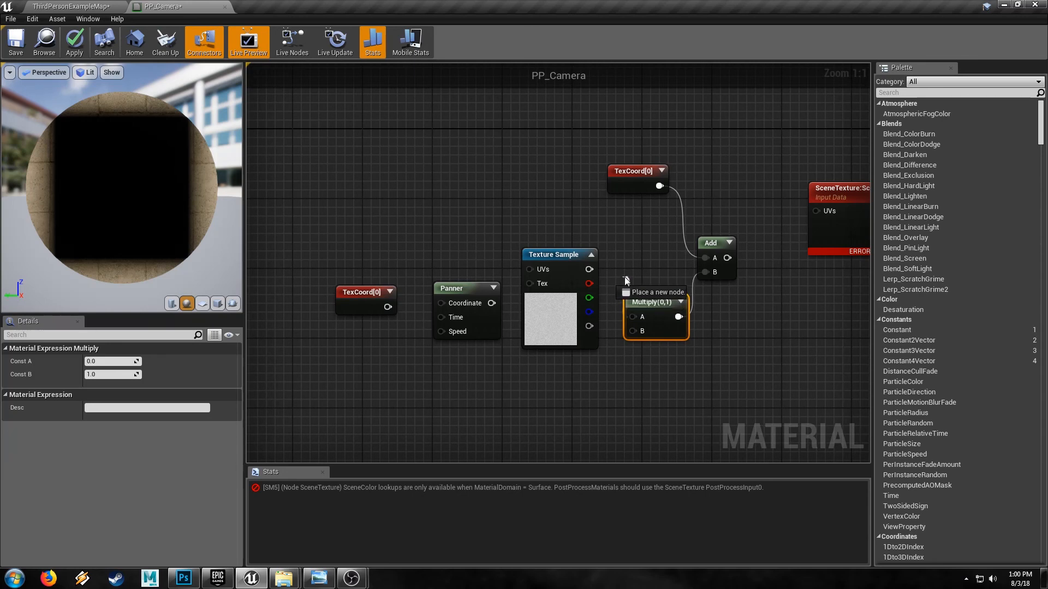
pyautogui.moveTo(632, 317); pyautogui.dragTo(589, 287)
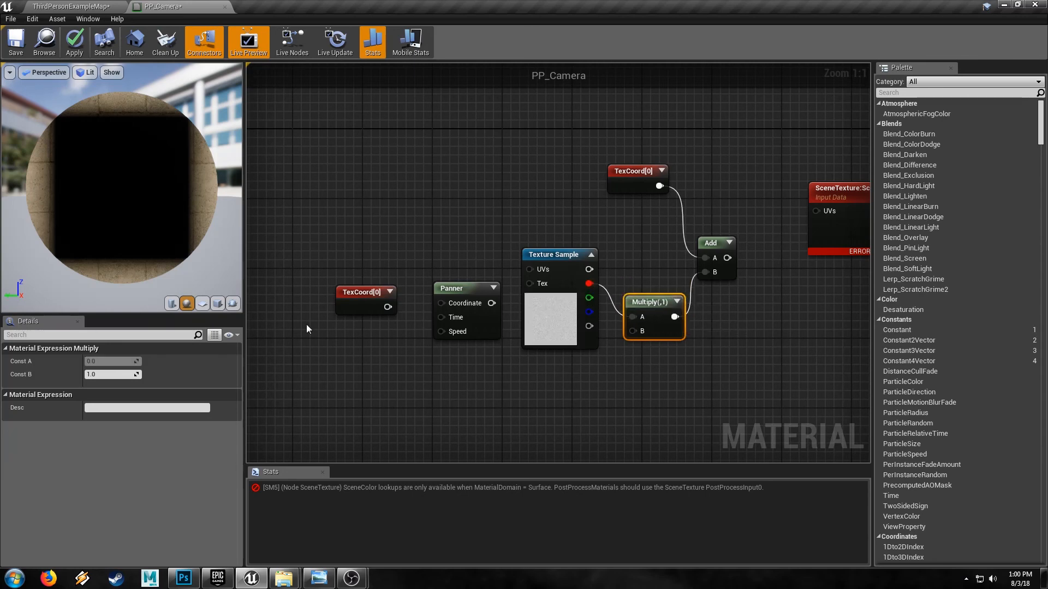
pyautogui.click(100, 372)
pyautogui.write('0')
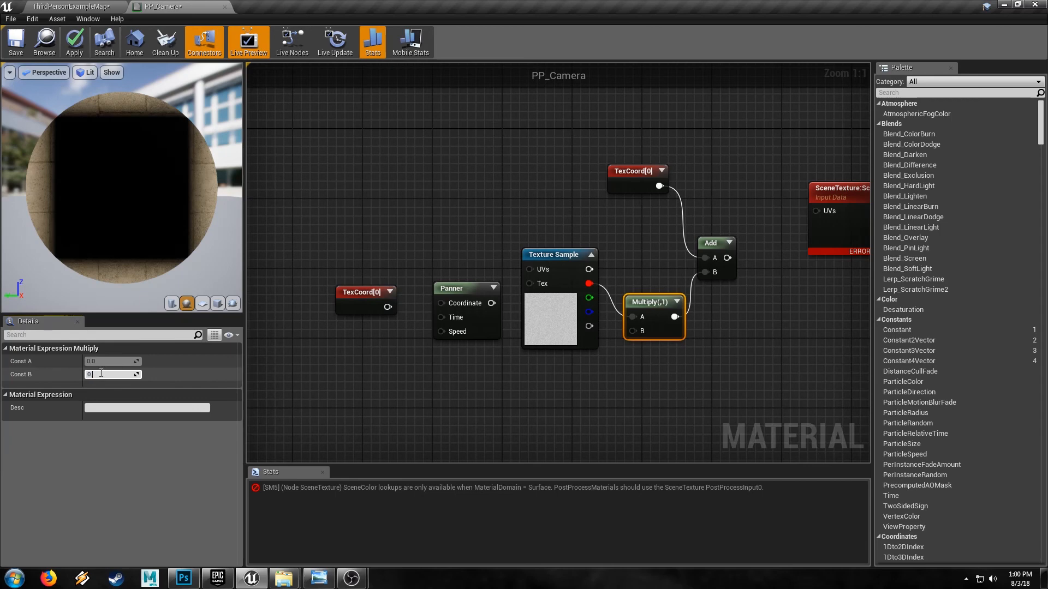
pyautogui.write('.0015')
pyautogui.press('Return')
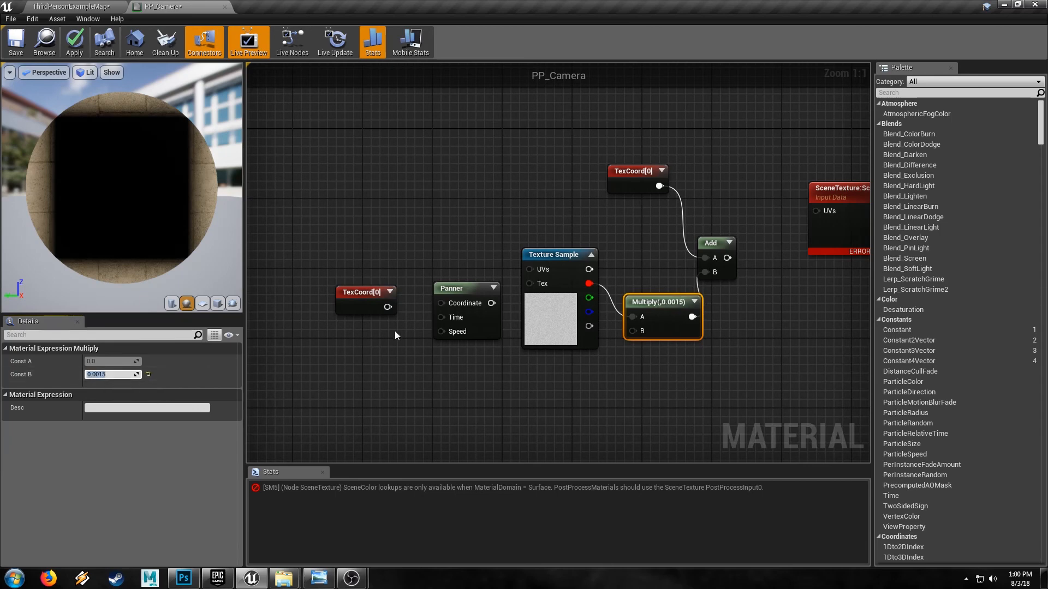
# Step: Connect the remaining TexCoord through the Panner to the Texture Sample's UVs, with the Panner's Speed X and Speed Y set to 1
pyautogui.moveTo(491, 303); pyautogui.dragTo(532, 271)
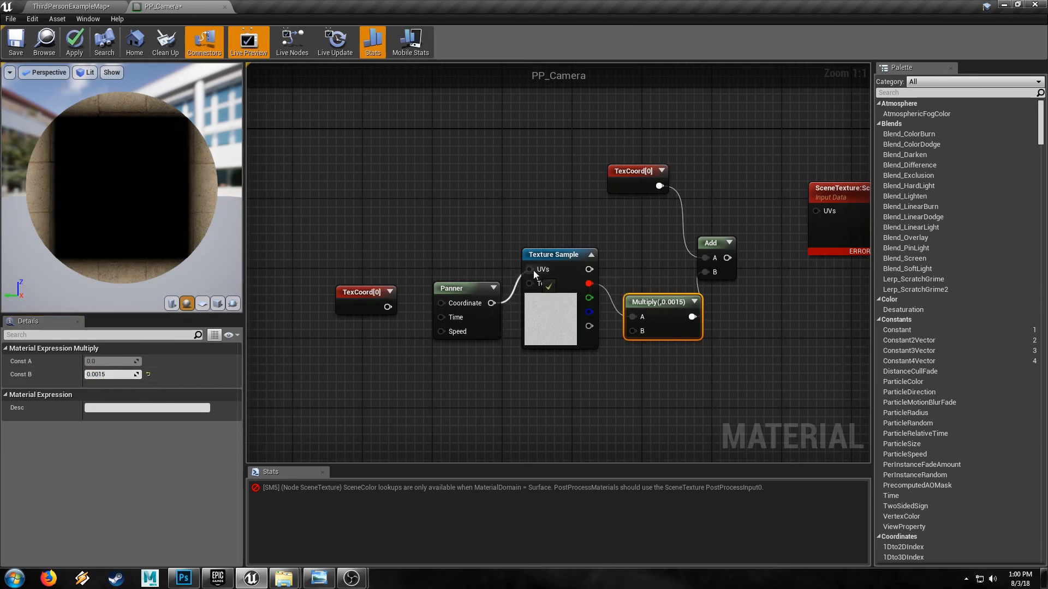
pyautogui.click(458, 288)
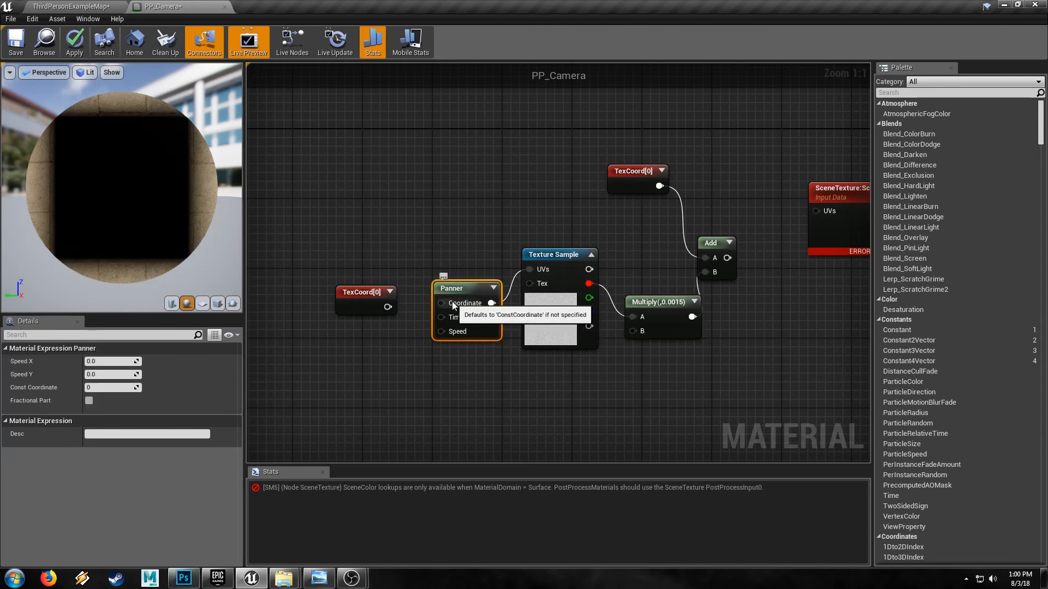
pyautogui.click(109, 363)
pyautogui.write('1')
pyautogui.click(104, 375)
pyautogui.write('1')
pyautogui.press('Return')
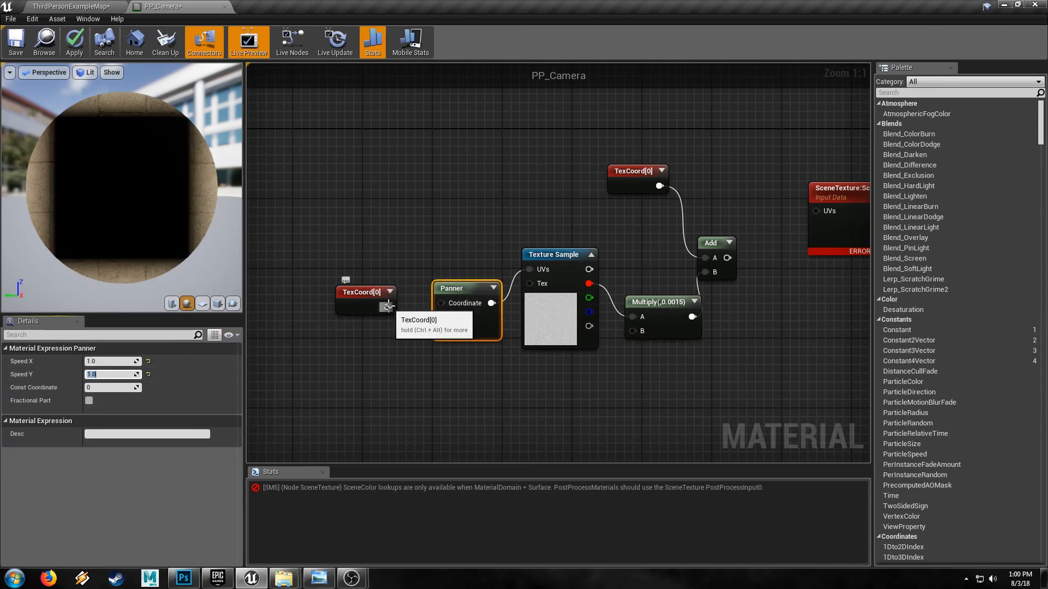
pyautogui.moveTo(388, 306); pyautogui.dragTo(441, 304)
# Step: Connect the Add output to the SceneTexture's UVs, save the material, and shift the Add node closer to the SceneTexture
pyautogui.moveTo(567, 205); pyautogui.dragTo(349, 196, button='right')
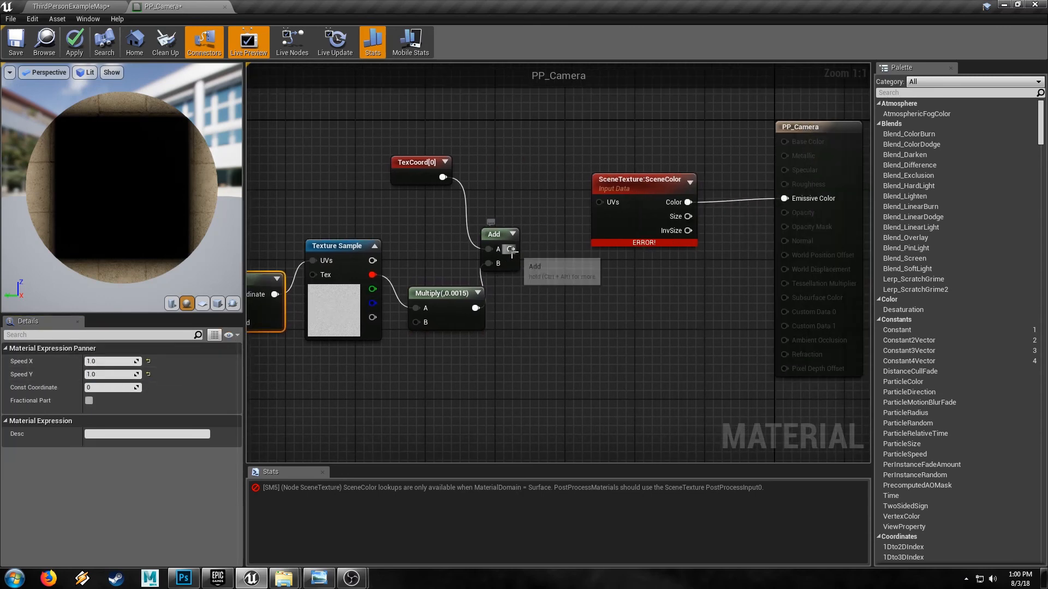
pyautogui.moveTo(511, 250); pyautogui.dragTo(600, 202)
pyautogui.click(16, 41)
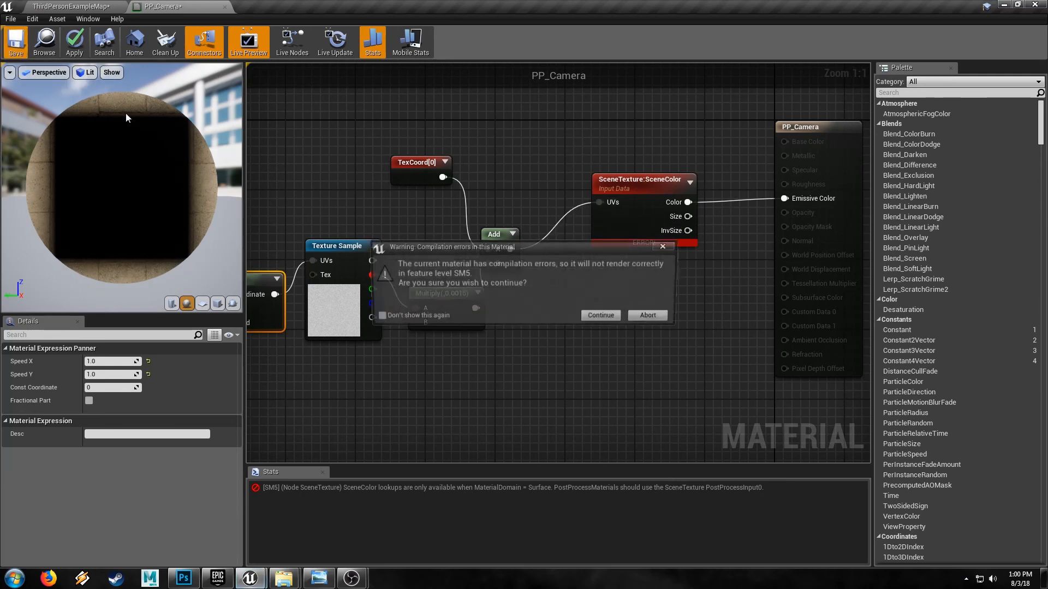
pyautogui.click(659, 319)
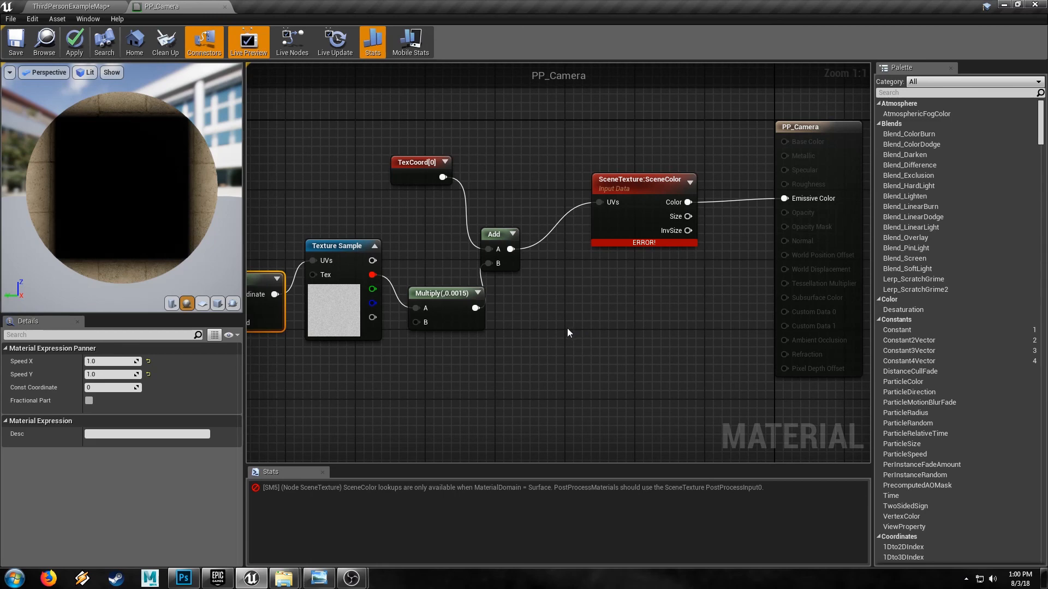
pyautogui.moveTo(509, 334); pyautogui.dragTo(539, 329, button='right')
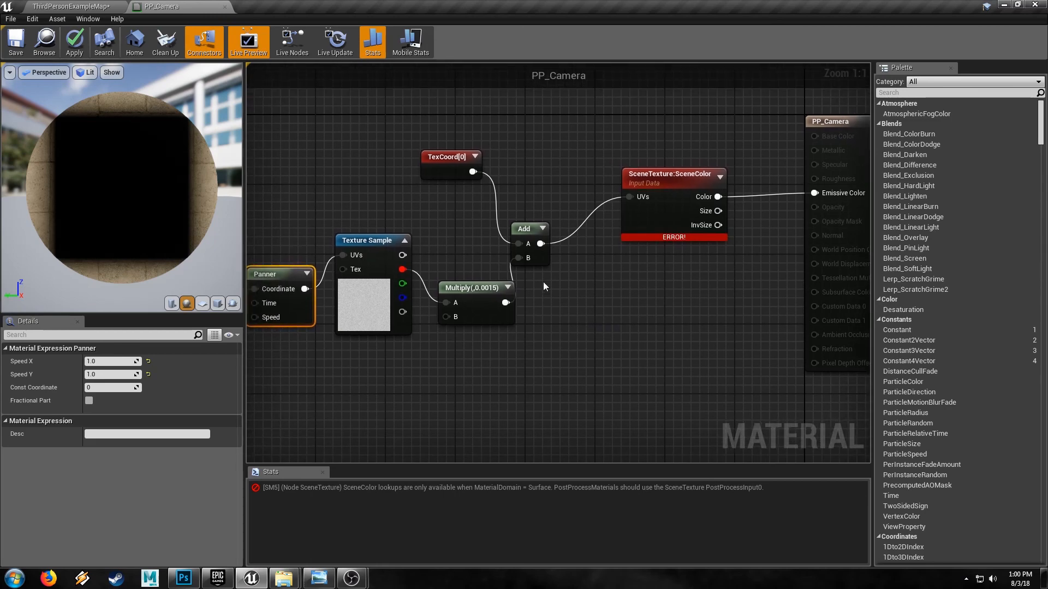
pyautogui.click(524, 226)
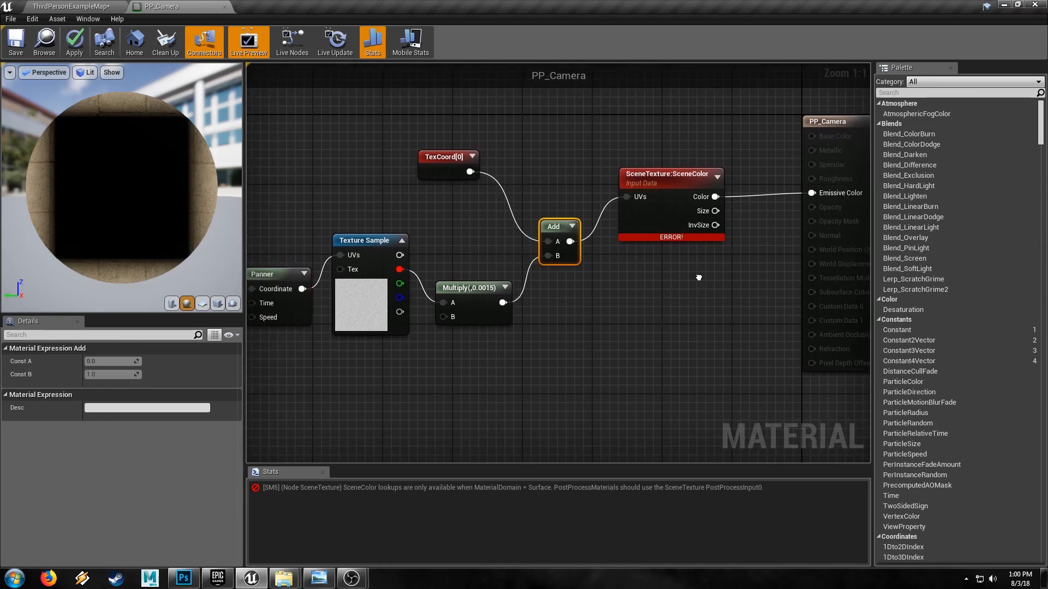
# Step: Set the SceneTexture node's Scene Texture Id to PostProcessInput0 and save the PP_Camera material
pyautogui.moveTo(700, 272); pyautogui.dragTo(662, 245, button='right')
pyautogui.click(662, 239)
pyautogui.click(112, 361)
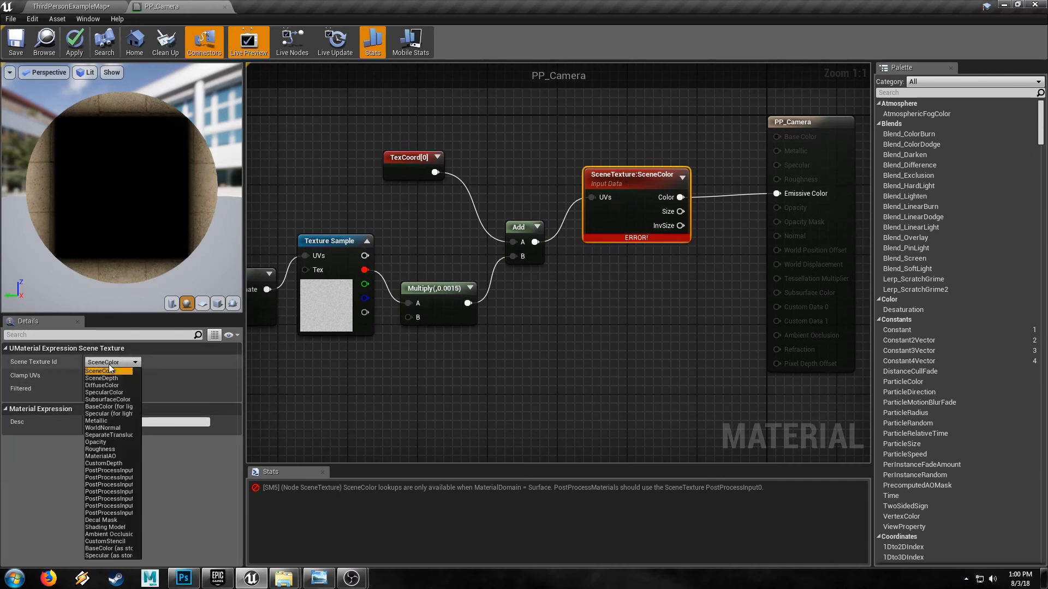
pyautogui.click(112, 470)
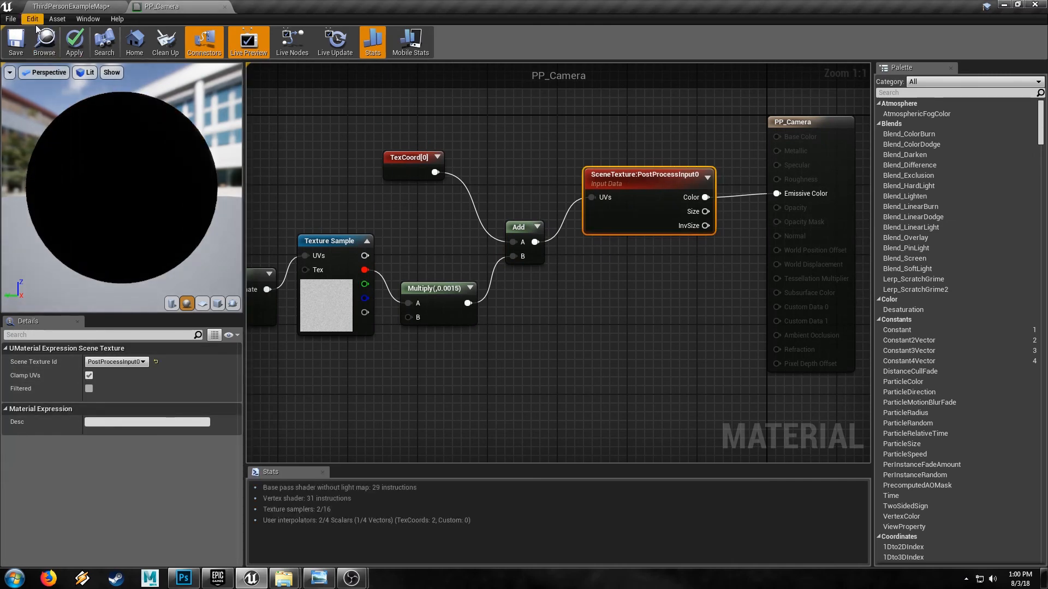
pyautogui.click(15, 44)
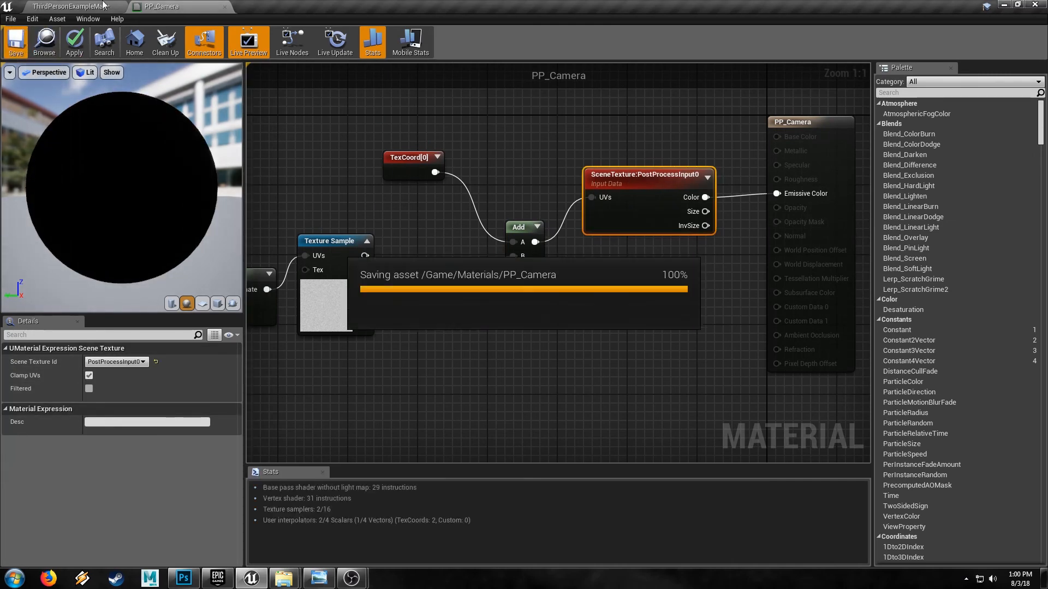
# Step: In the level, select the FirstPersonCharacter's PostProcess component and filter its properties by "mater"
pyautogui.click(78, 5)
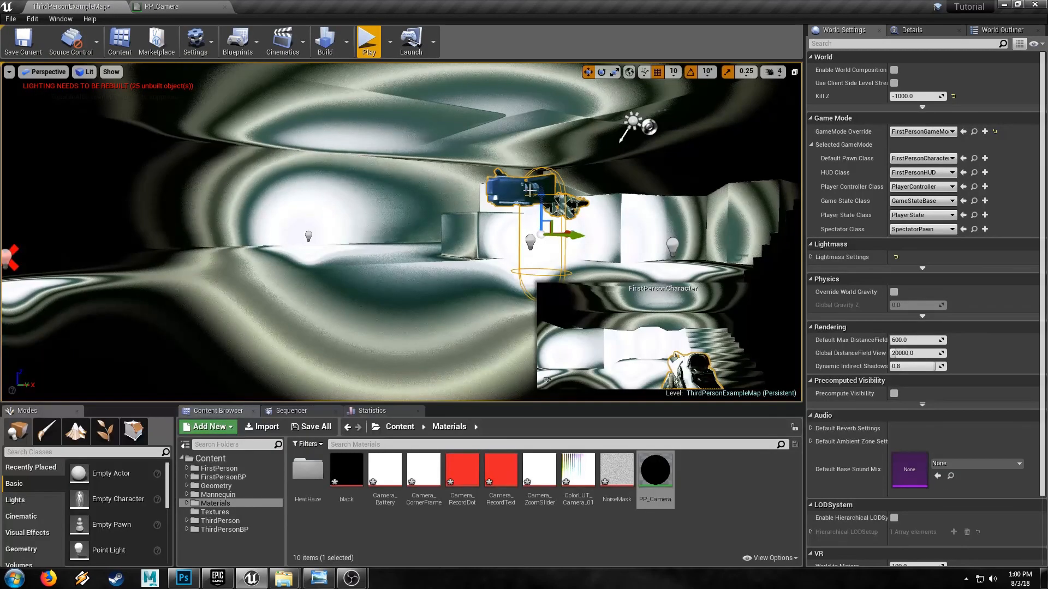
pyautogui.click(868, 44)
pyautogui.write('mat')
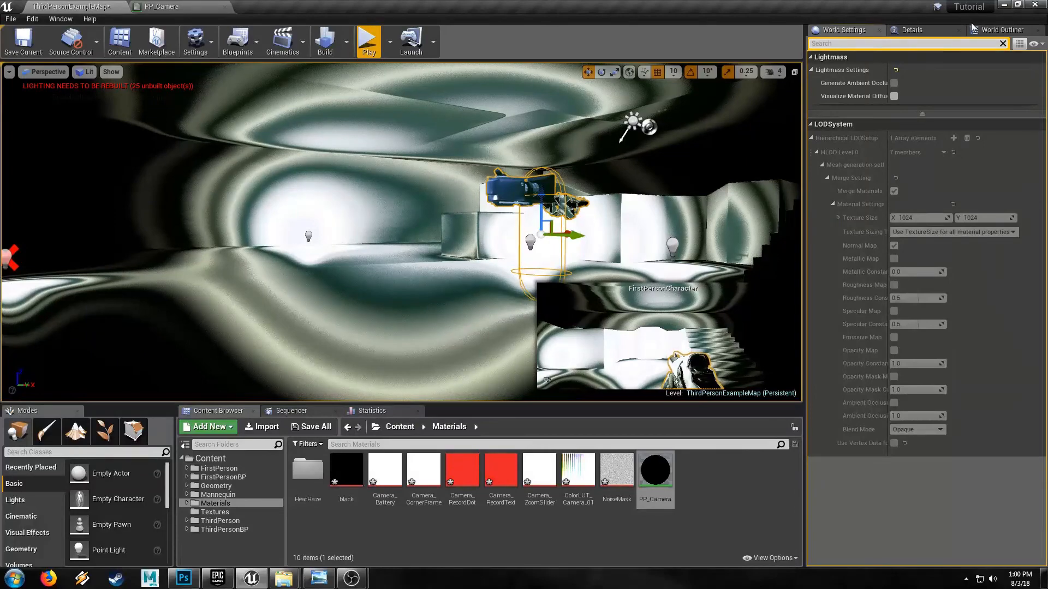
pyautogui.doubleClick(527, 194)
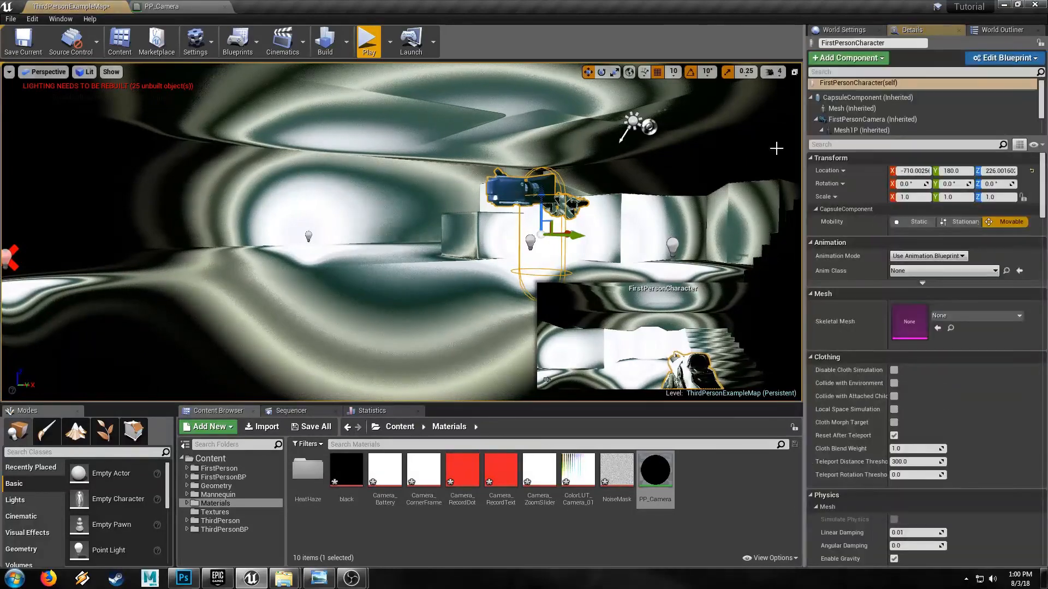
pyautogui.scroll(-2, 849, 120)
pyautogui.click(849, 113)
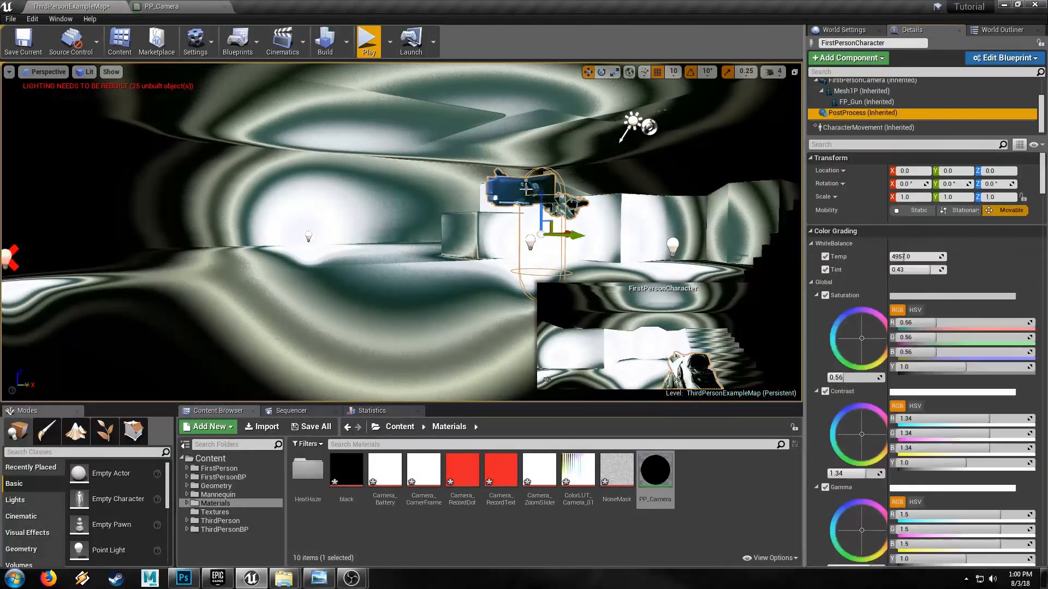
pyautogui.click(864, 145)
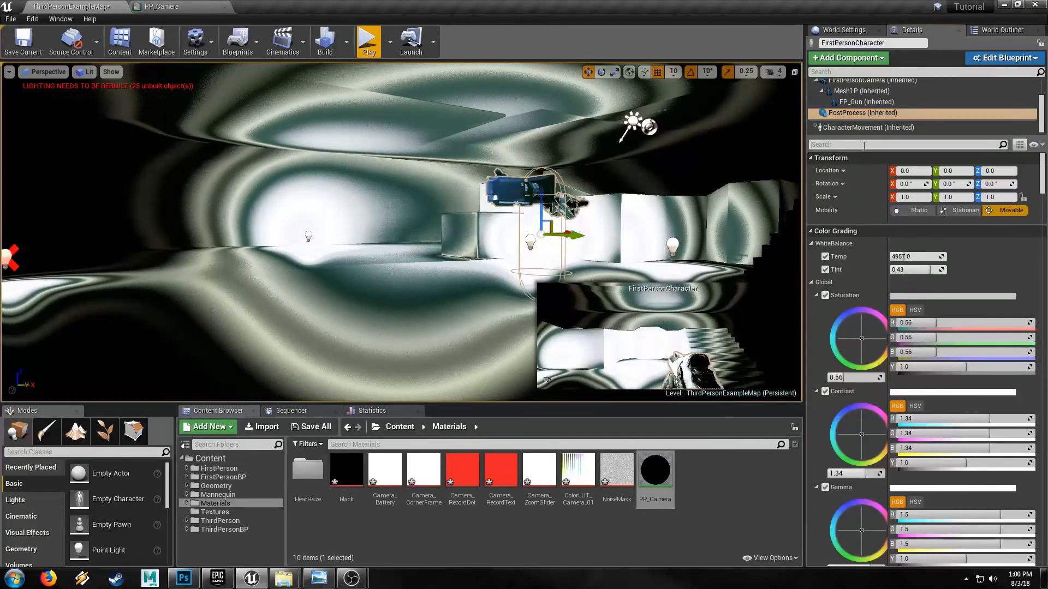
pyautogui.write('mater')
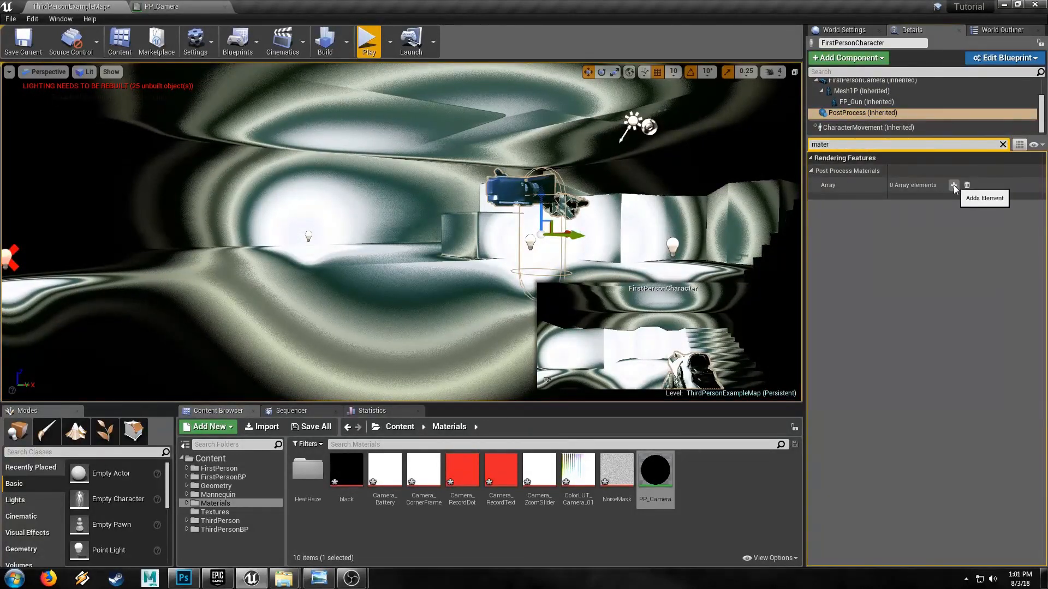
# Step: Add an element to the Post Process Materials array and assign the PP_Camera material to it
pyautogui.click(817, 185)
pyautogui.click(900, 200)
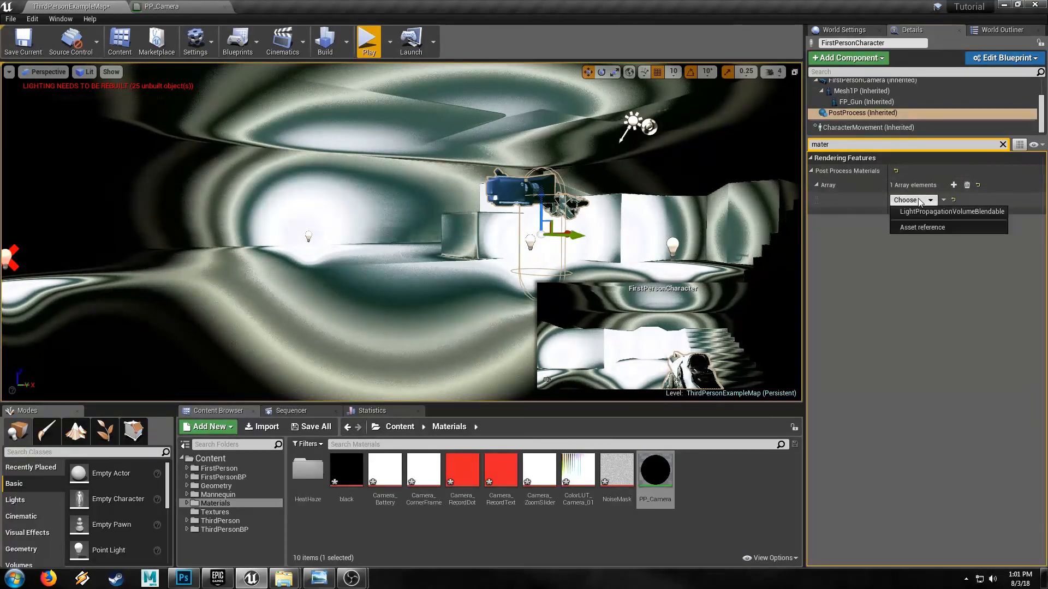
pyautogui.click(765, 373)
pyautogui.moveTo(655, 471); pyautogui.dragTo(900, 199)
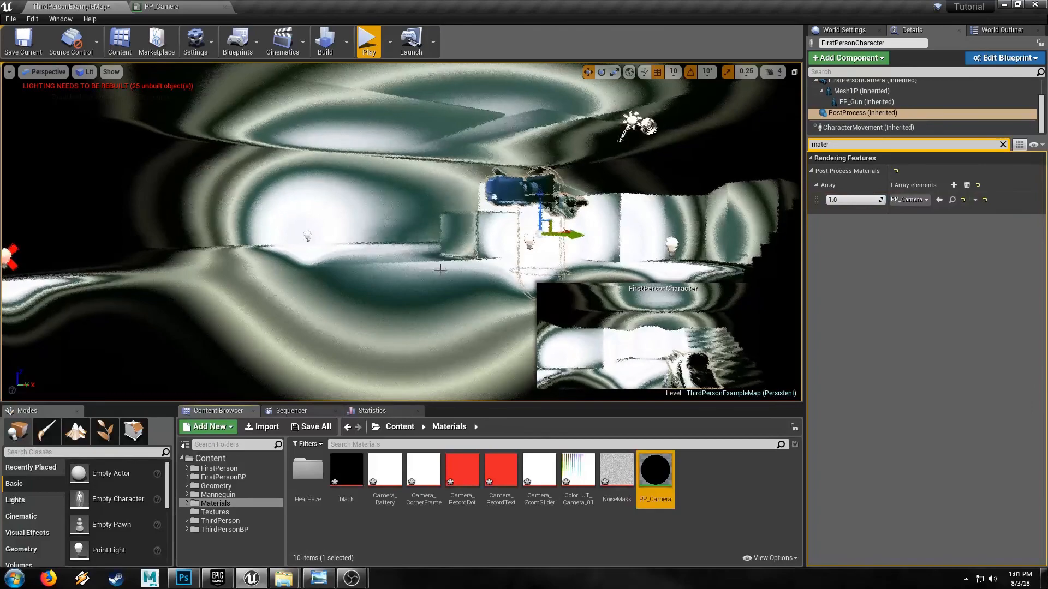
pyautogui.moveTo(440, 264); pyautogui.dragTo(497, 262, button='right')
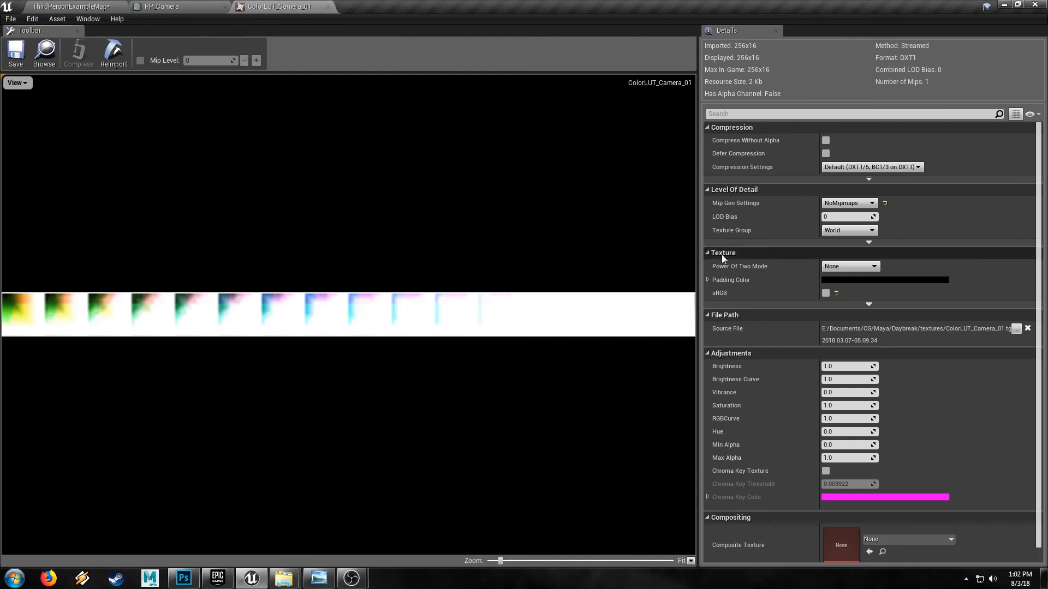
# Step: Set the ColorLUT_Camera_01 Texture Group to ColorLookupTable, save the texture, and return to the level
pyautogui.click(859, 230)
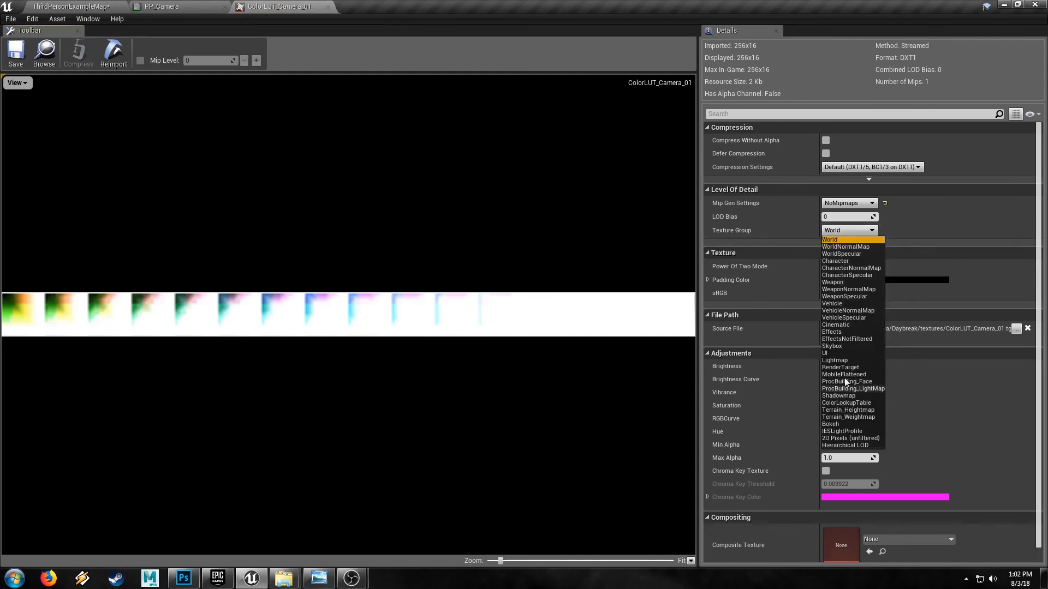
pyautogui.click(846, 403)
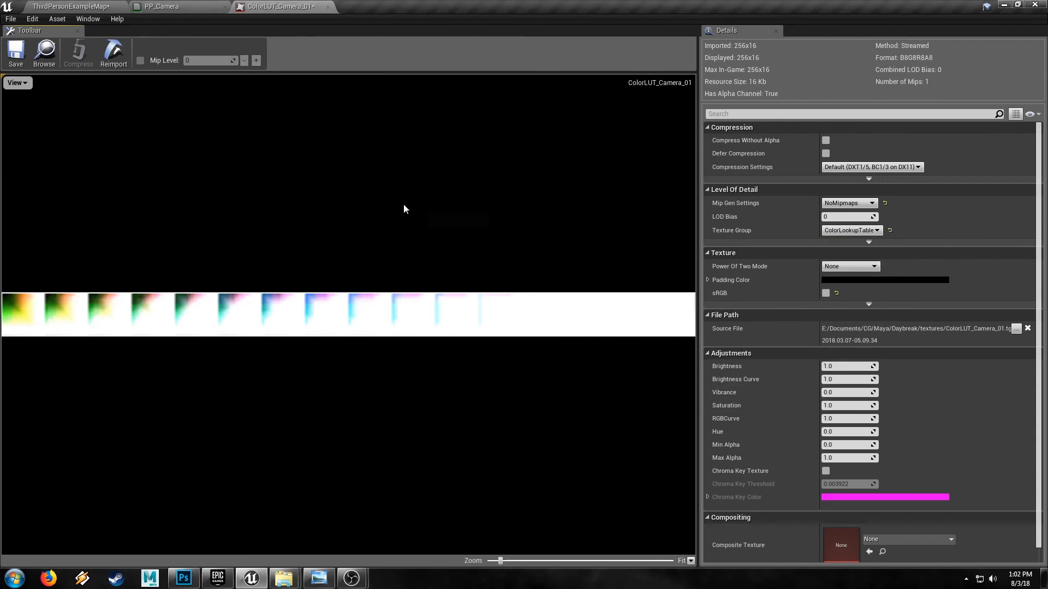
pyautogui.click(16, 52)
pyautogui.click(70, 6)
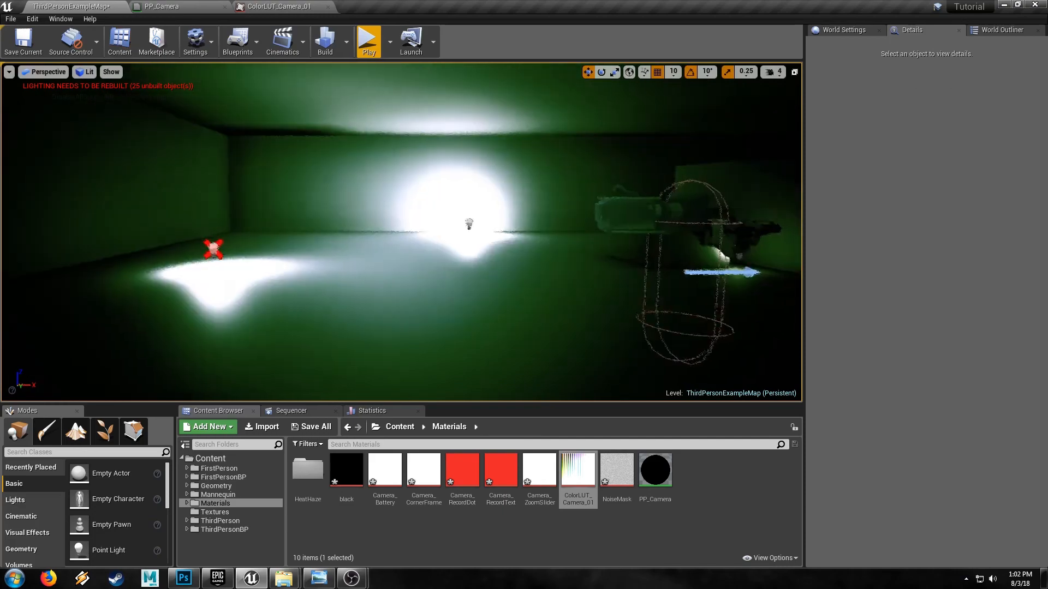
pyautogui.moveTo(402, 232); pyautogui.dragTo(524, 229, button='right')
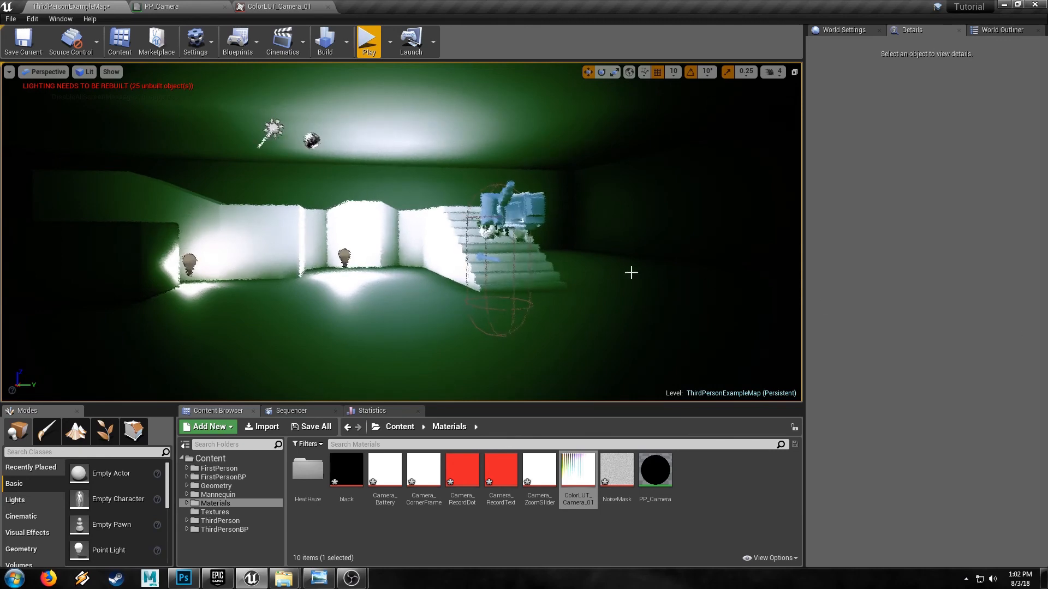
pyautogui.moveTo(631, 272); pyautogui.dragTo(491, 269, button='right')
pyautogui.press('d')
pyautogui.press('d')
# Step: Create a Widget Blueprint named CameraHUD in the Materials folder
pyautogui.rightClick(702, 473)
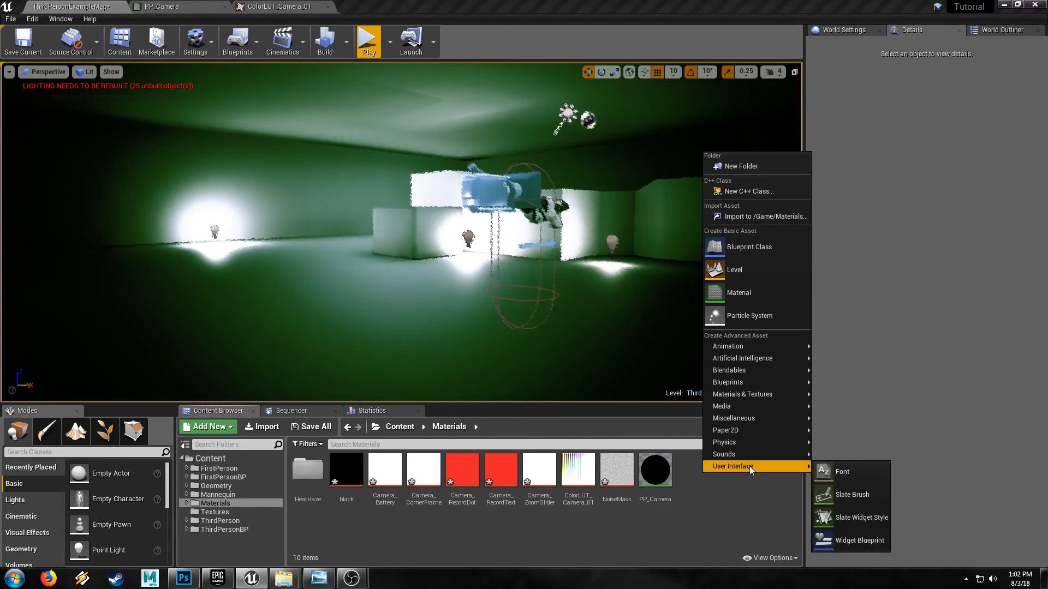
pyautogui.click(857, 543)
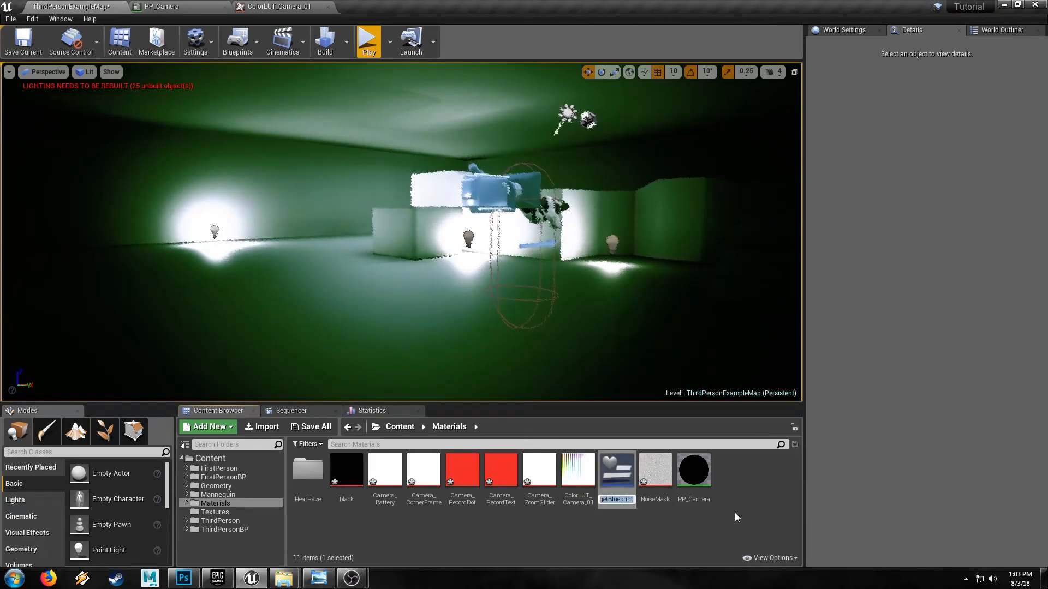
pyautogui.write('CameraHU')
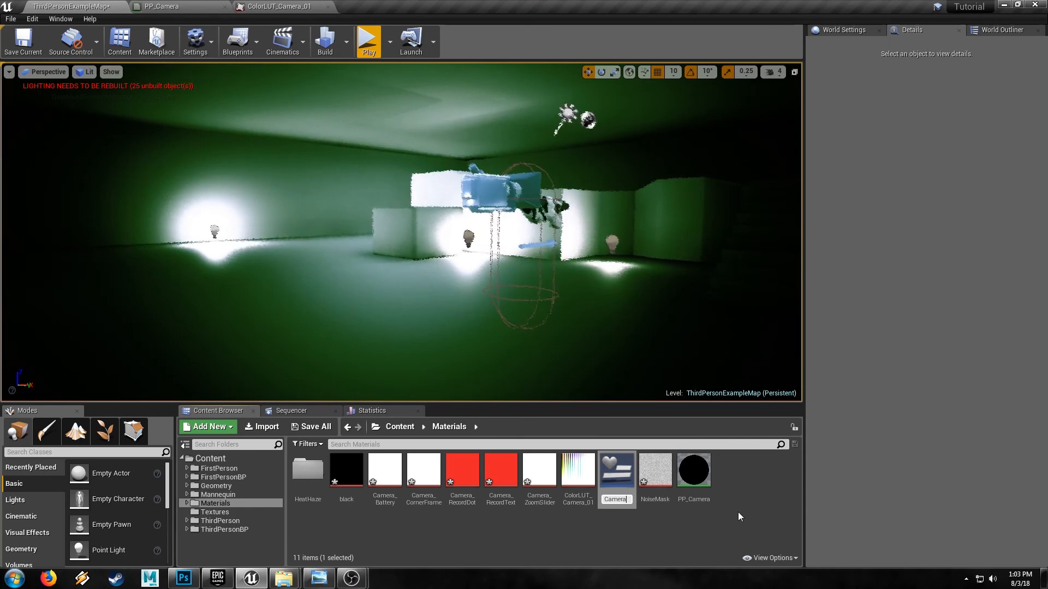
pyautogui.write('D')
pyautogui.press('Return')
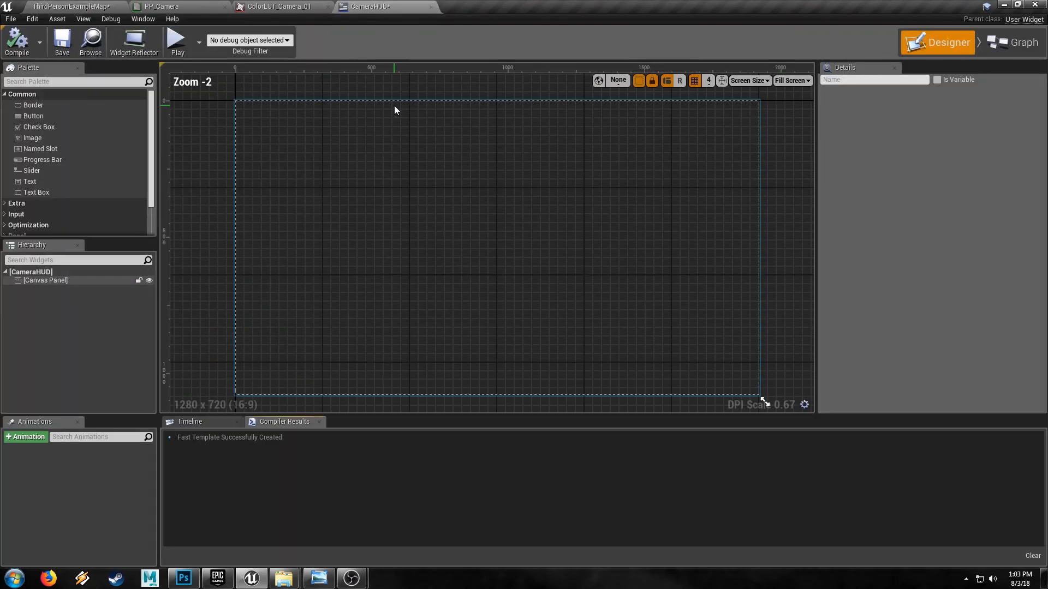
# Step: Float the CameraHUD editor in its own window and place the five textures from Camera_Battery to Camera_ZoomSlider on its canvas
pyautogui.moveTo(392, 3); pyautogui.dragTo(601, 83)
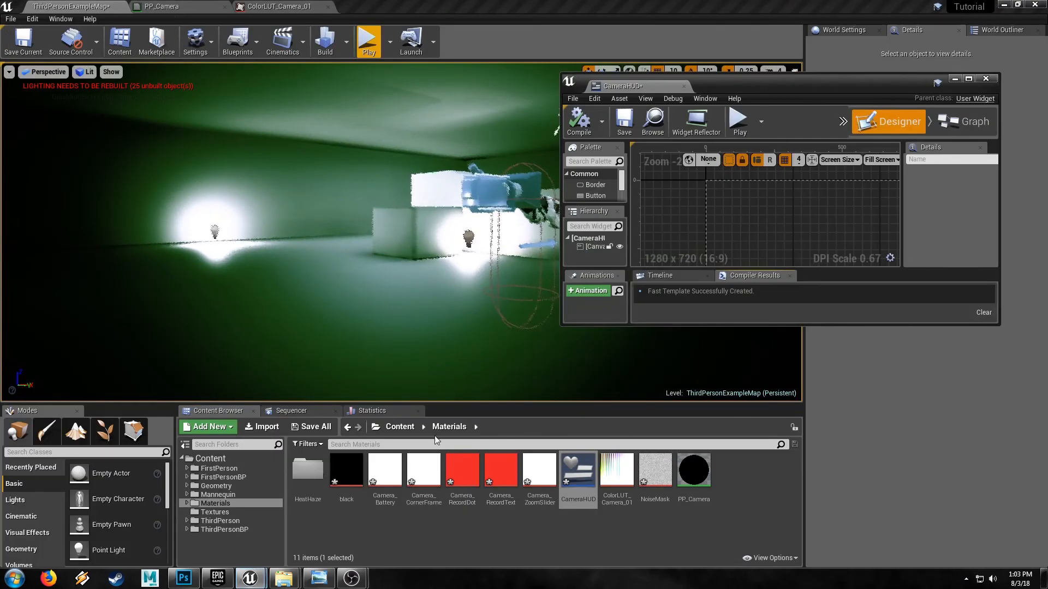
pyautogui.click(396, 472)
pyautogui.keyDown('shift'); pyautogui.click(540, 470); pyautogui.keyUp('shift')
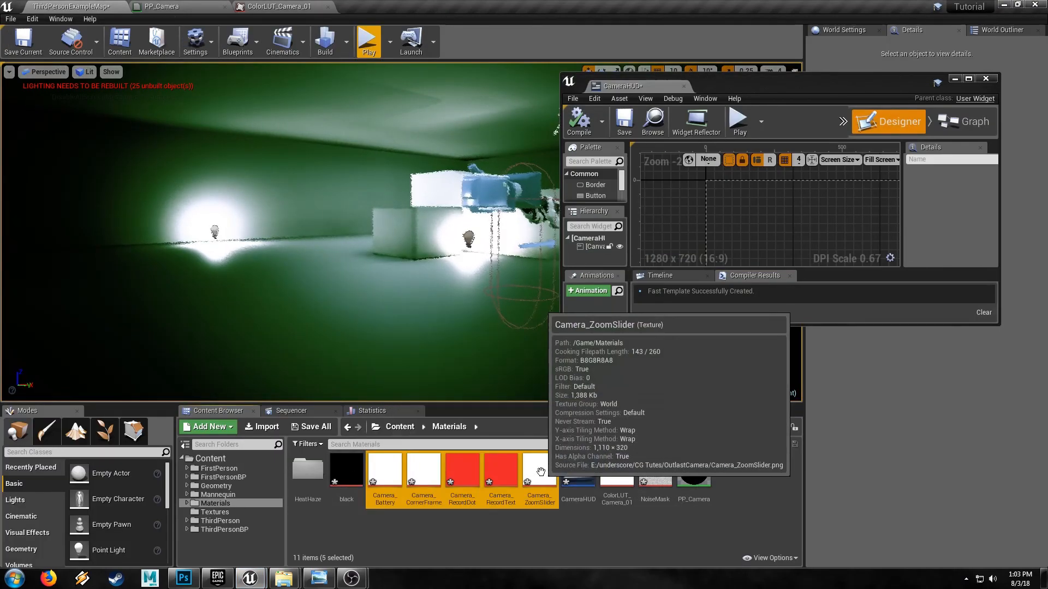
pyautogui.moveTo(500, 471); pyautogui.dragTo(797, 221)
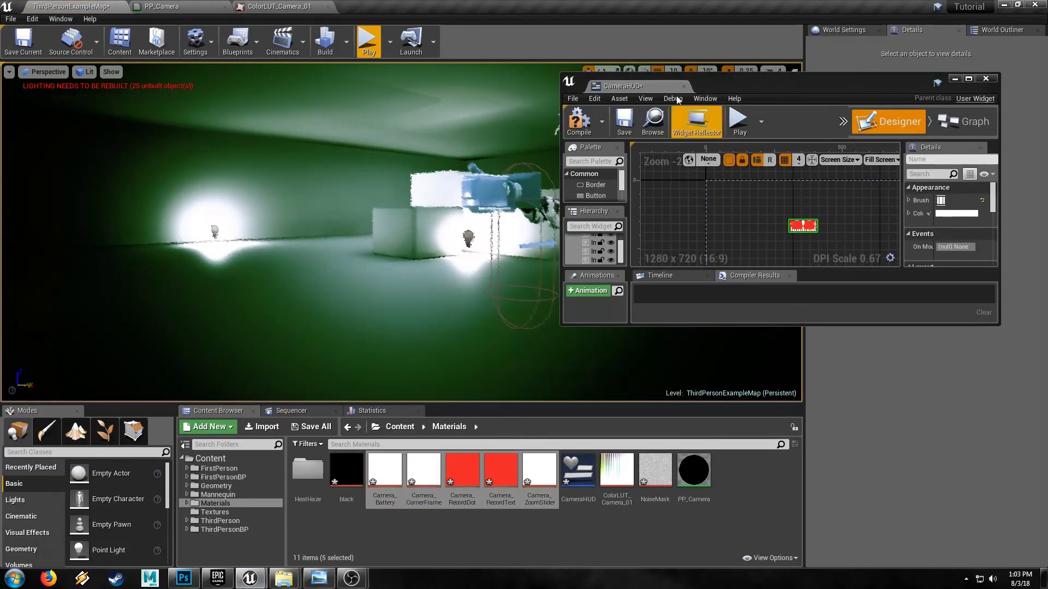
# Step: Dock the CameraHUD editor in the main window, then move the zoom slider image to about X 464, Y 312 and enlarge it
pyautogui.doubleClick(621, 80)
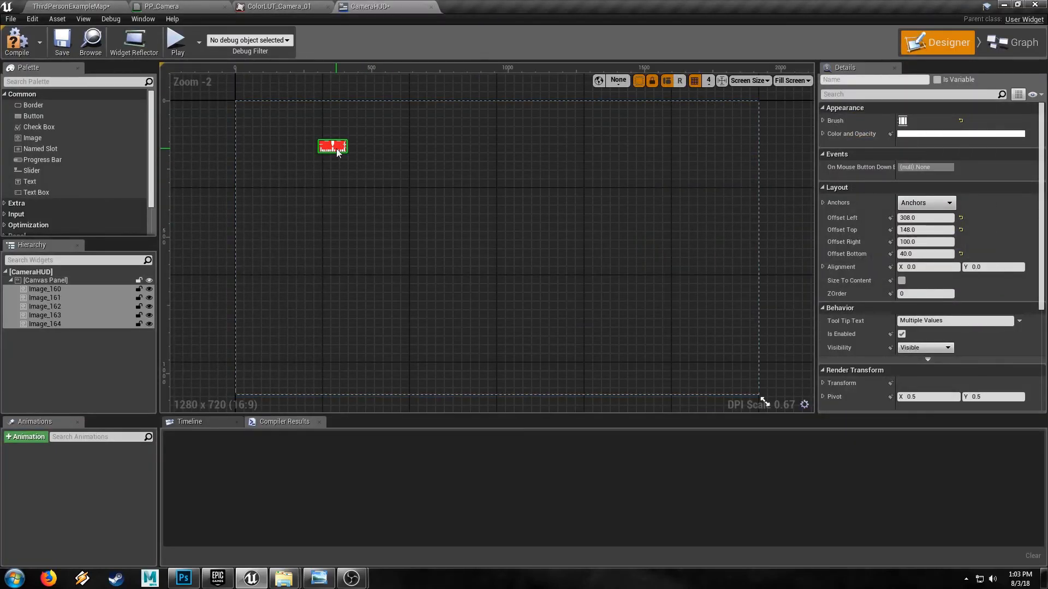
pyautogui.moveTo(332, 147); pyautogui.dragTo(366, 193)
pyautogui.click(447, 240)
pyautogui.click(476, 287)
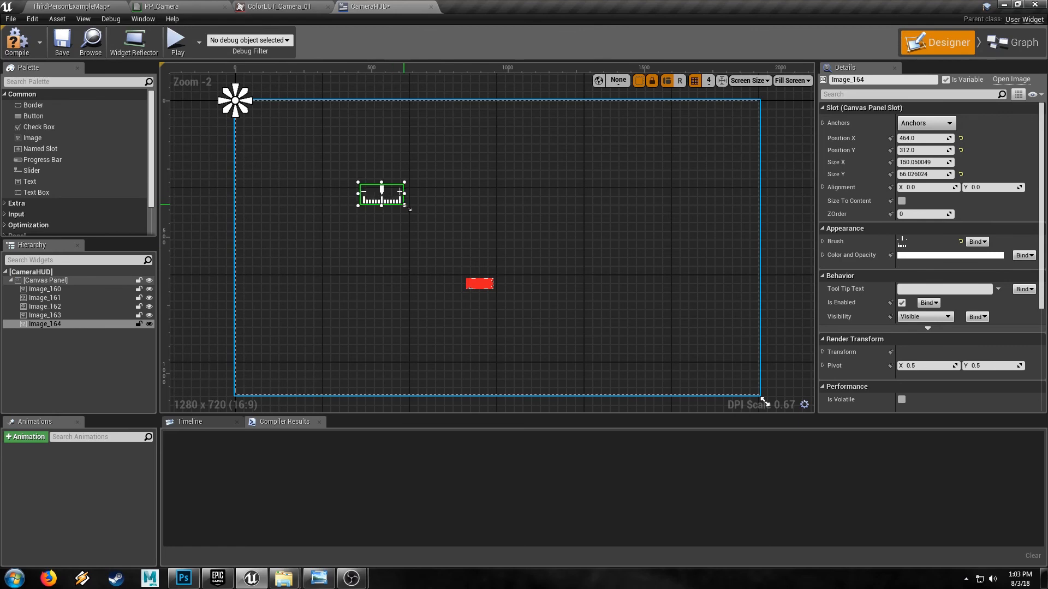
# Step: Move the REC text to about X 1632, Y 112, and place the red dot, narrowed to about 42, beside it at X 1536, Y 112
pyautogui.moveTo(479, 284); pyautogui.dragTo(517, 241)
pyautogui.moveTo(690, 146); pyautogui.dragTo(690, 146)
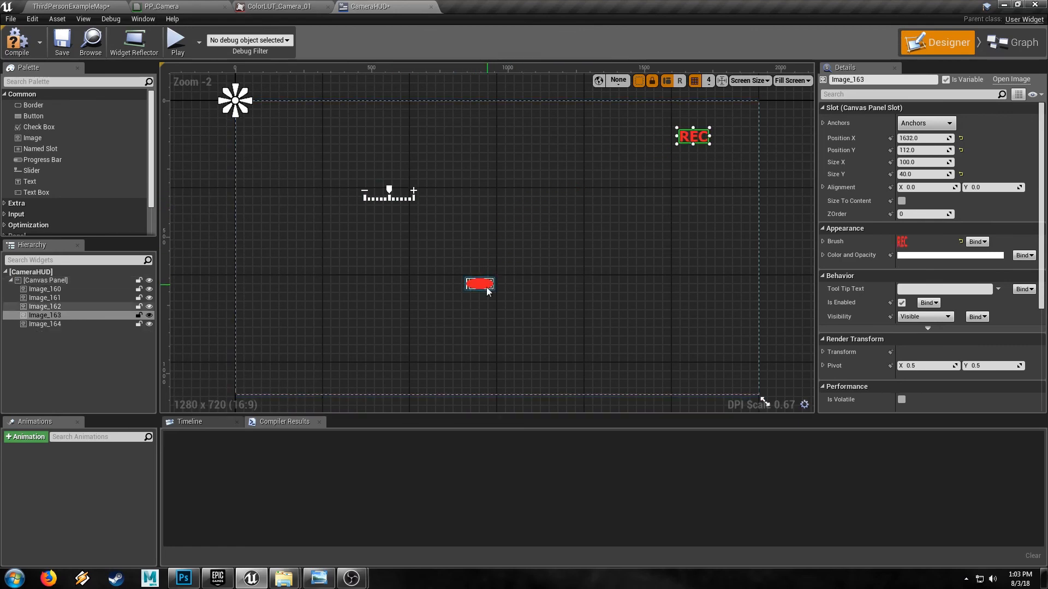
pyautogui.click(478, 283)
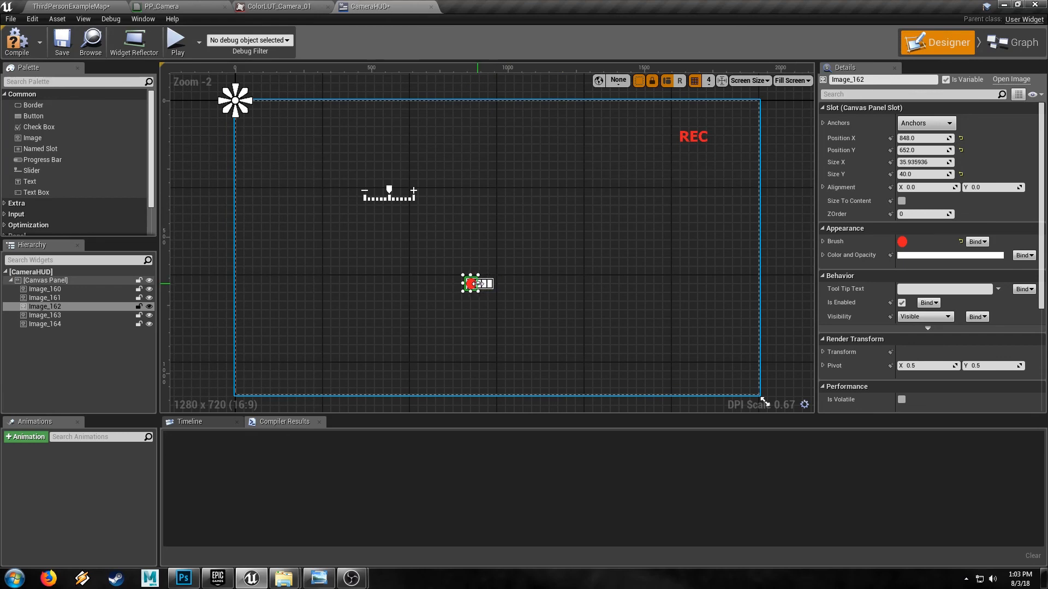
pyautogui.moveTo(478, 283); pyautogui.dragTo(580, 212)
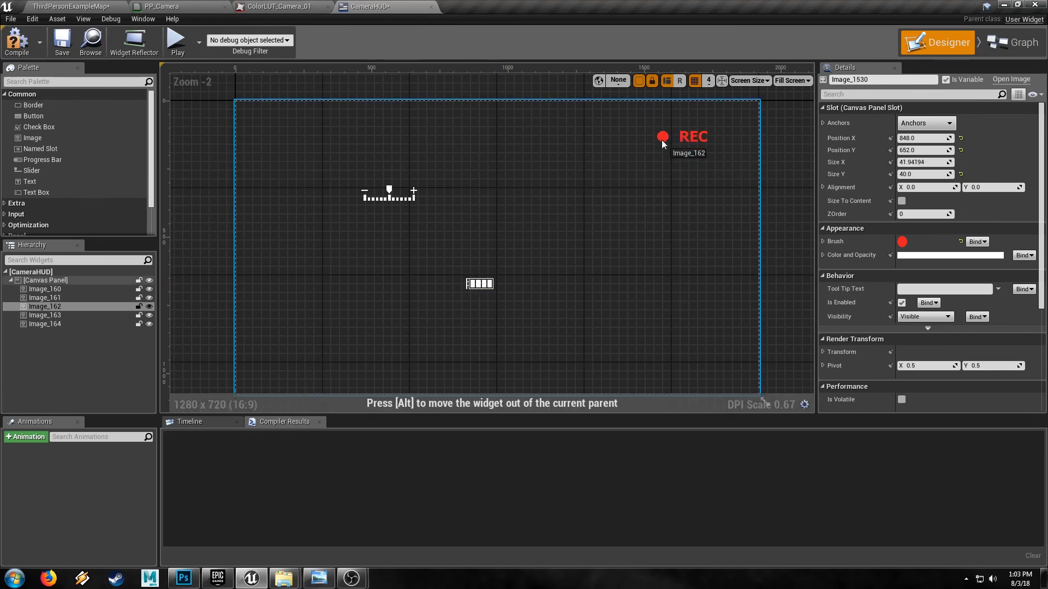
pyautogui.moveTo(660, 143); pyautogui.dragTo(660, 143)
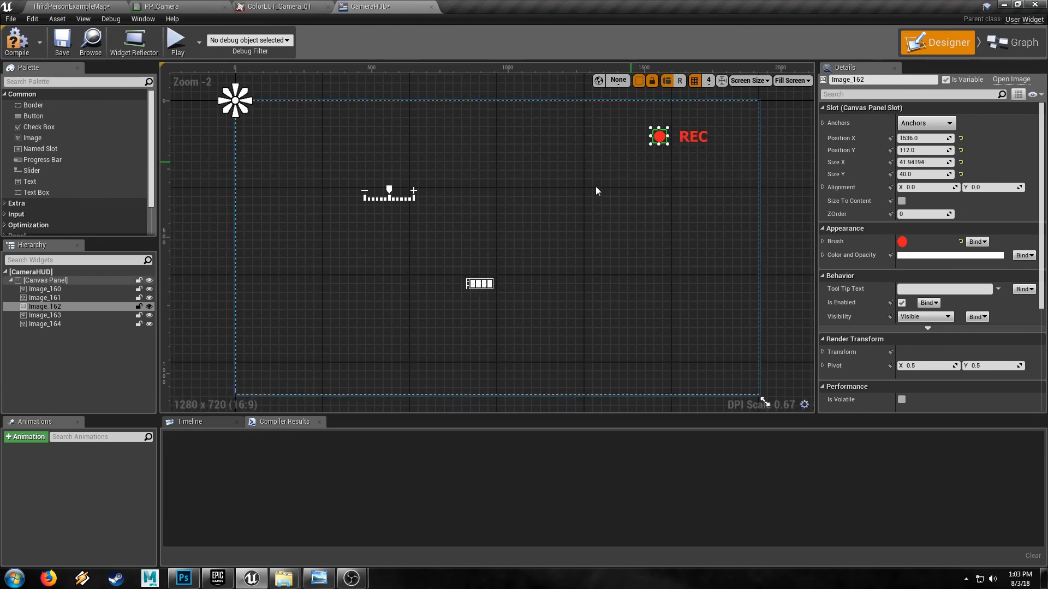
# Step: Enlarge the corner frame image to about 266 × 268 and place it at X 40, Y 40 in the canvas's upper-left corner
pyautogui.moveTo(480, 283); pyautogui.dragTo(339, 179)
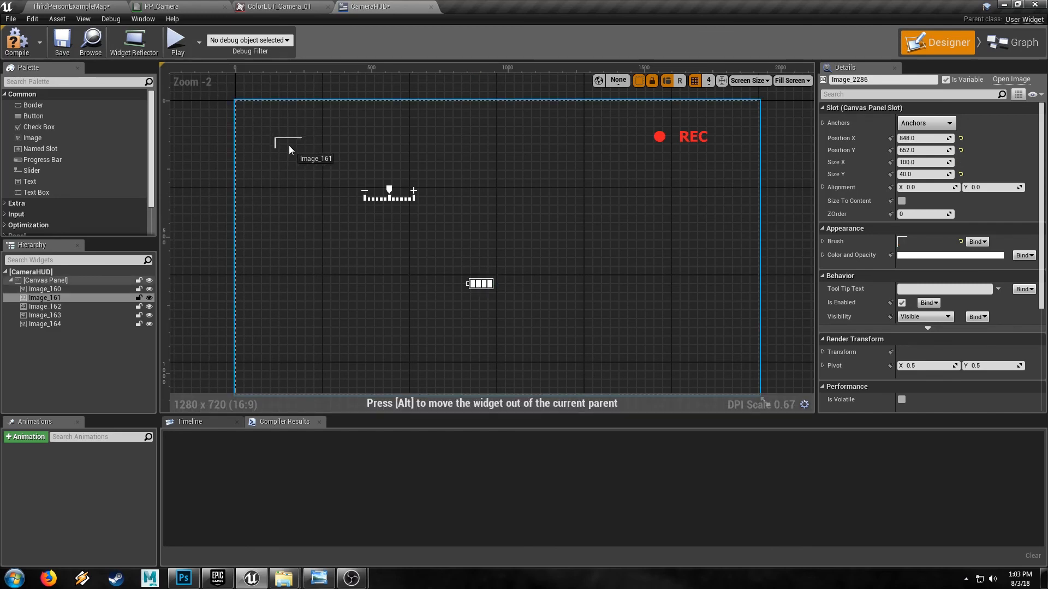
pyautogui.moveTo(289, 146); pyautogui.dragTo(289, 145)
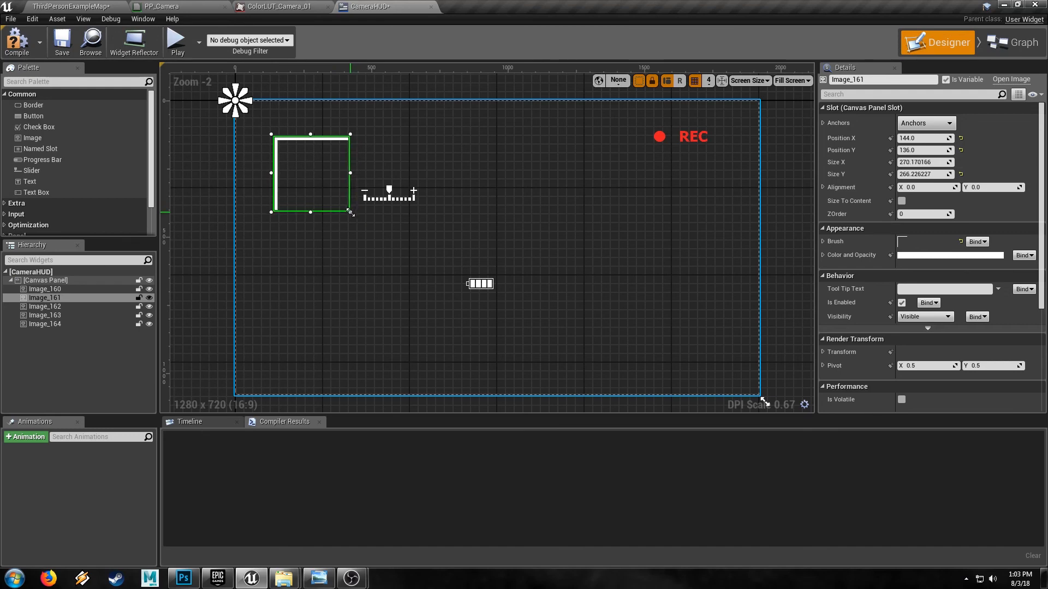
pyautogui.moveTo(347, 212); pyautogui.dragTo(321, 184)
# Step: Move the zoom slider to the canvas's lower-right area and the battery inside the upper-left corner frame, at about X 144, Y 112
pyautogui.moveTo(388, 195); pyautogui.dragTo(689, 365)
pyautogui.moveTo(487, 285); pyautogui.dragTo(289, 136)
# Step: Copy the corner frame image Image_161 and paste three duplicates of it into the Canvas Panel
pyautogui.click(258, 153)
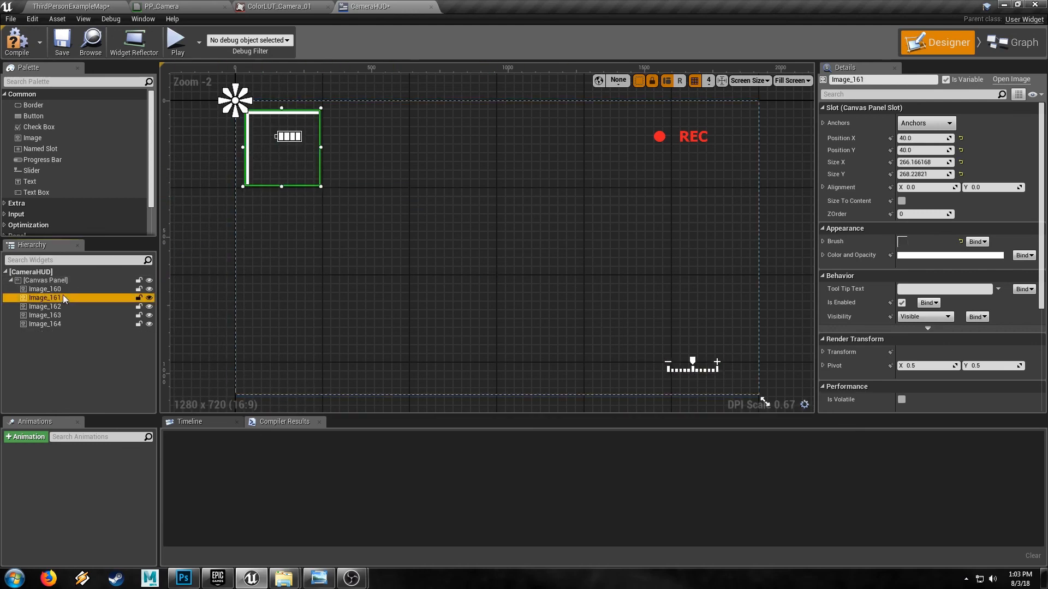
pyautogui.rightClick(64, 299)
pyautogui.click(30, 299)
pyautogui.rightClick(52, 298)
pyautogui.click(76, 324)
pyautogui.click(47, 375)
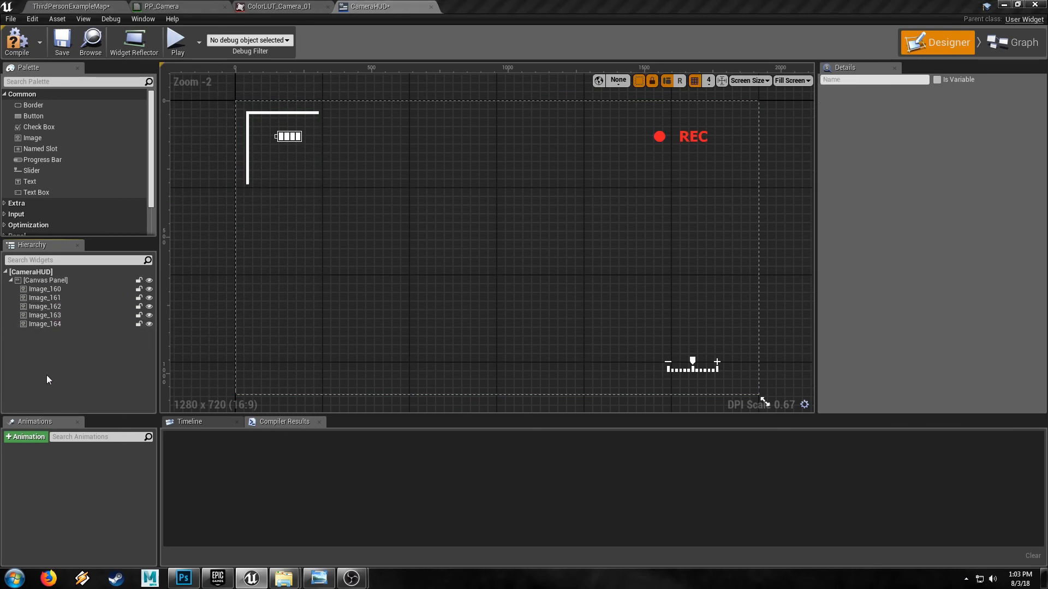
pyautogui.rightClick(47, 375)
pyautogui.click(38, 360)
pyautogui.click(44, 280)
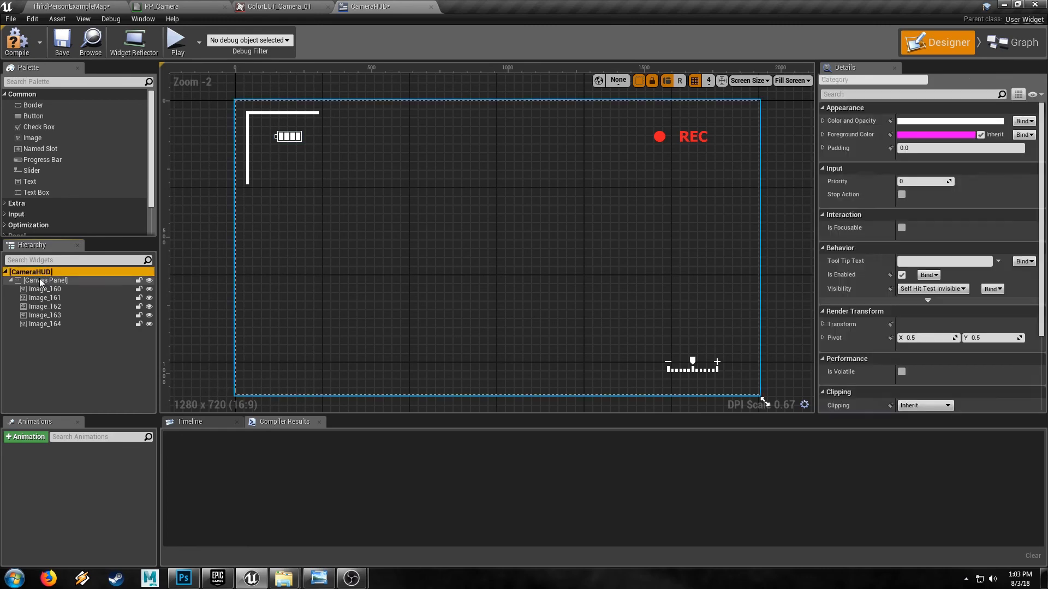
pyautogui.rightClick(47, 281)
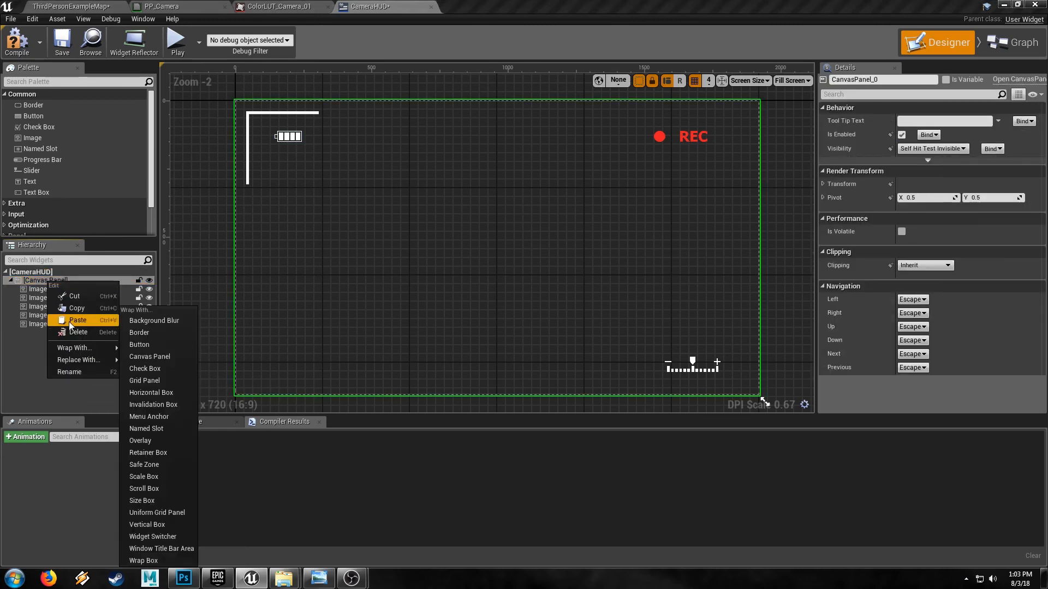
pyautogui.click(69, 320)
pyautogui.rightClick(61, 280)
pyautogui.click(82, 316)
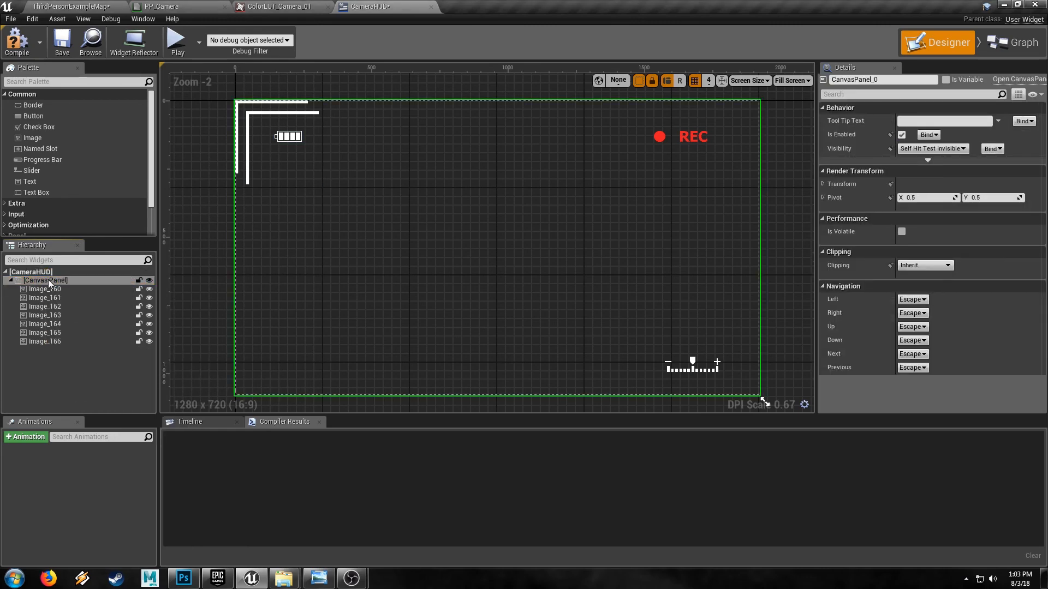
pyautogui.click(48, 279)
pyautogui.rightClick(48, 279)
pyautogui.click(81, 320)
# Step: Flip one frame copy vertically with Size Y -268.22821 and place it in the canvas's lower-left corner at about X 40, Y 1056
pyautogui.click(246, 110)
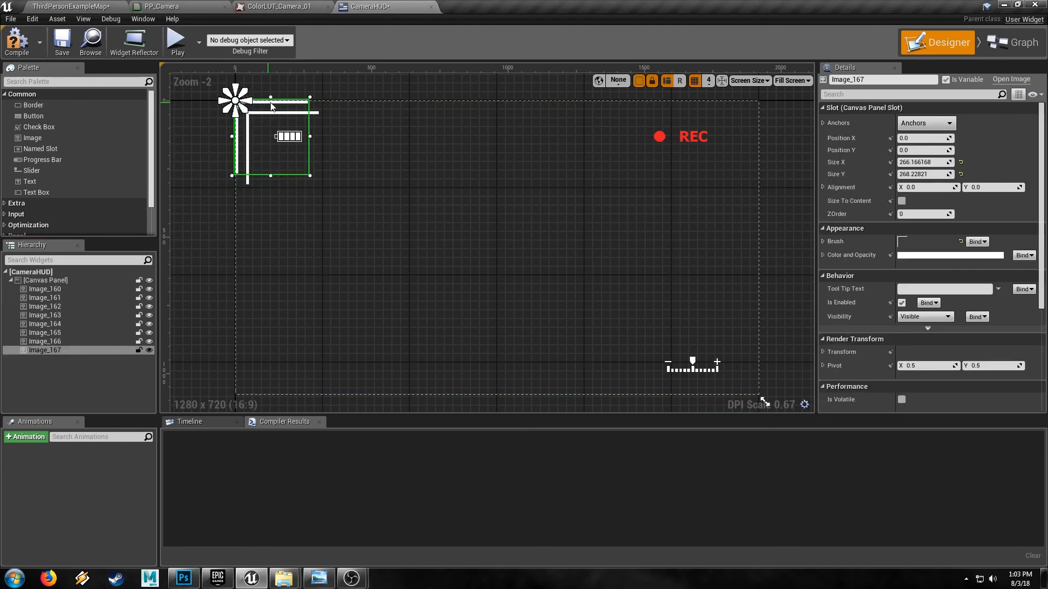
pyautogui.moveTo(271, 106); pyautogui.dragTo(298, 298)
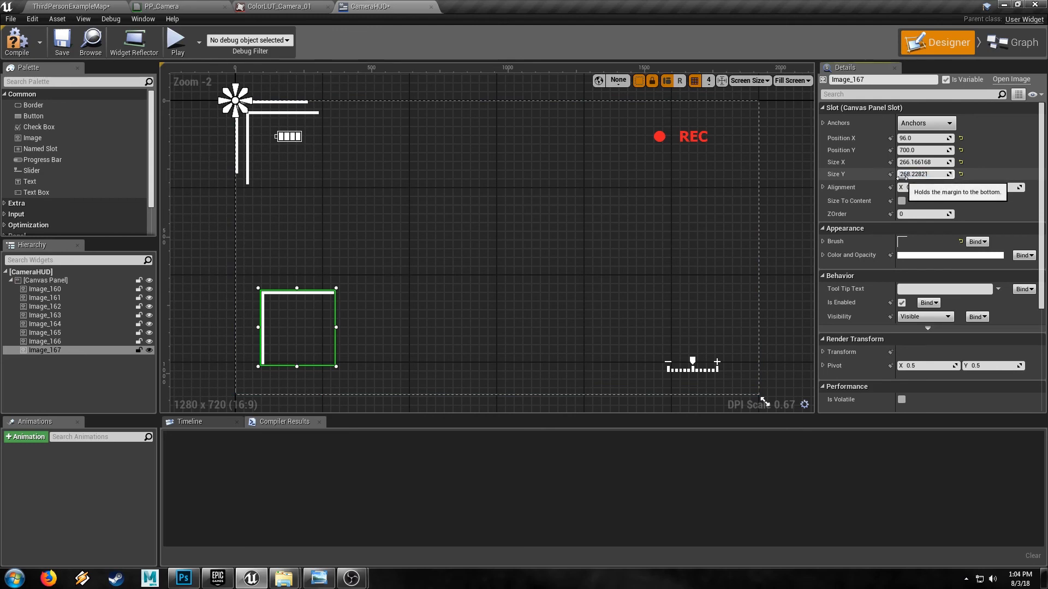
pyautogui.write('-')
pyautogui.press('Return')
pyautogui.moveTo(291, 267); pyautogui.dragTo(280, 362)
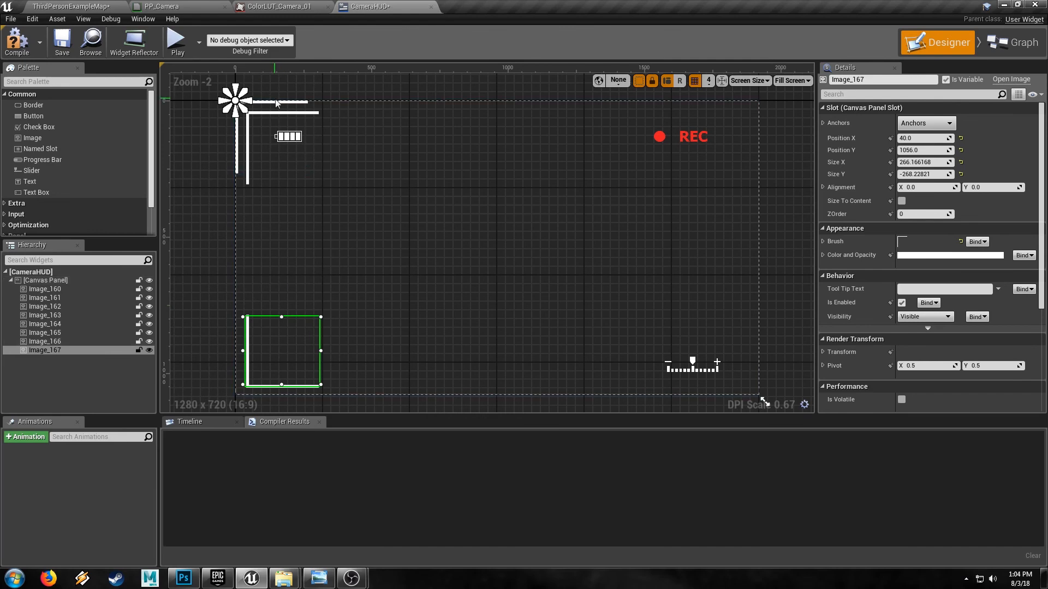
# Step: Flip a second frame copy horizontally with a Size X of -266.166168 and place it in the canvas's upper-right corner
pyautogui.moveTo(275, 102); pyautogui.dragTo(572, 185)
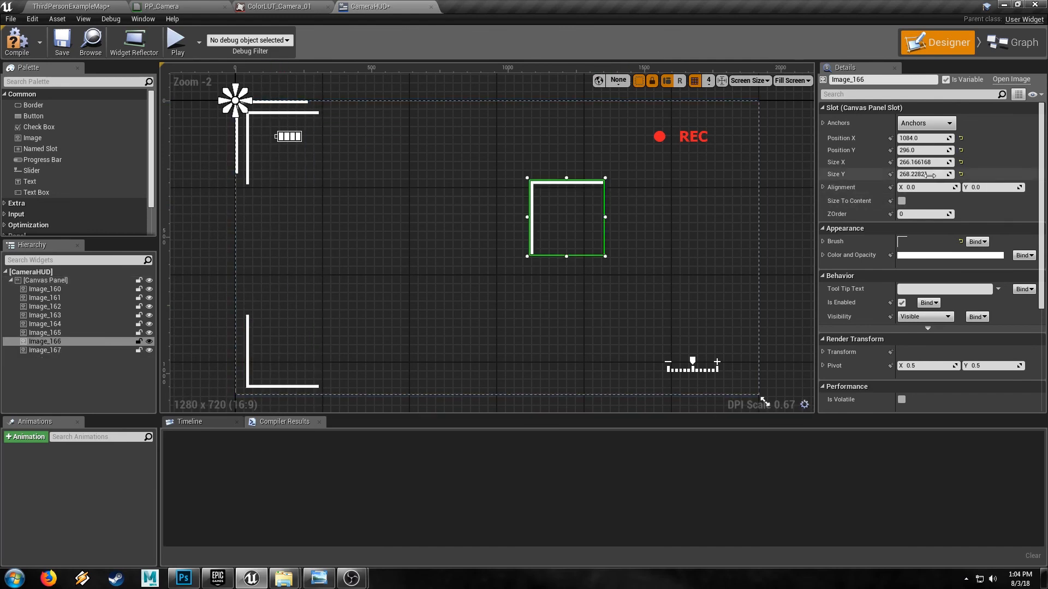
pyautogui.click(905, 162)
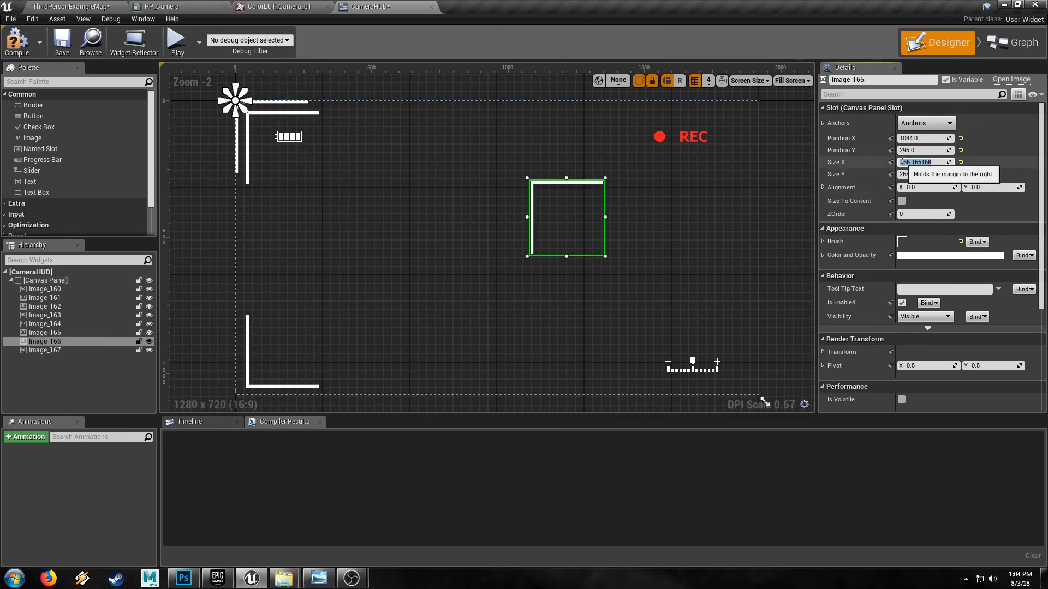
pyautogui.write('-')
pyautogui.press('Return')
pyautogui.moveTo(570, 203); pyautogui.dragTo(709, 136)
# Step: Set the last frame copy's size to X -266.166168, Y -268.22821, place it in the lower-right corner, and nudge the lower-left frame slightly upward
pyautogui.moveTo(237, 143); pyautogui.dragTo(446, 252)
pyautogui.moveTo(604, 284); pyautogui.dragTo(602, 284)
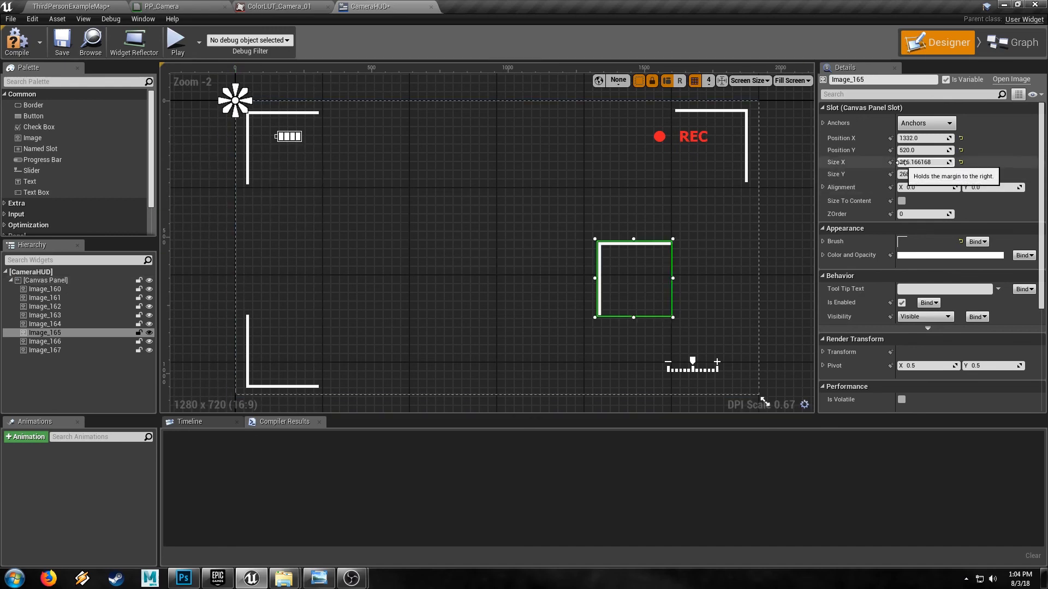
pyautogui.write('-')
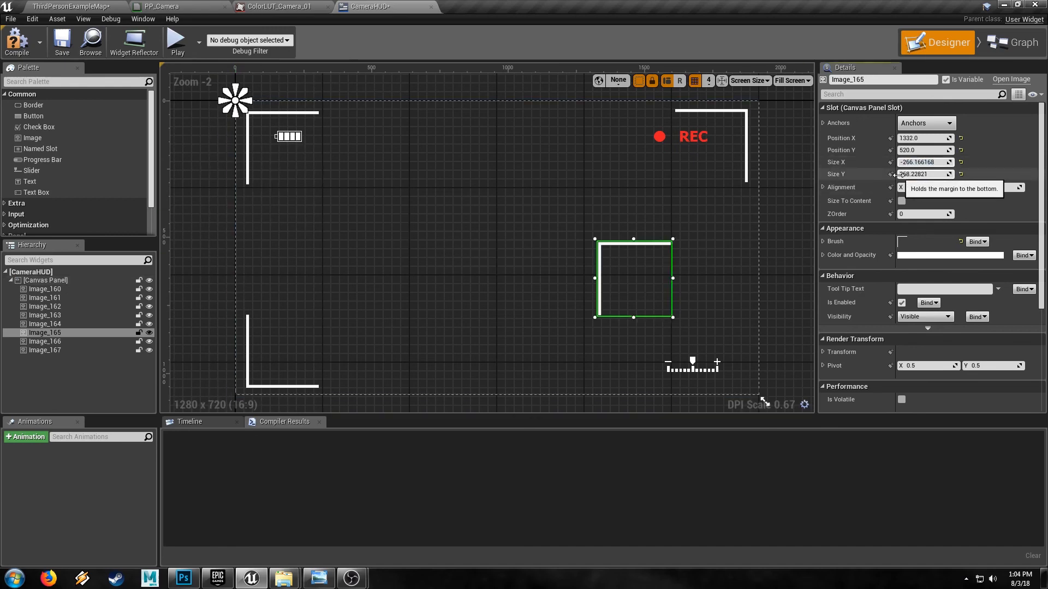
pyautogui.click(901, 175)
pyautogui.click(901, 174)
pyautogui.write('-')
pyautogui.press('Return')
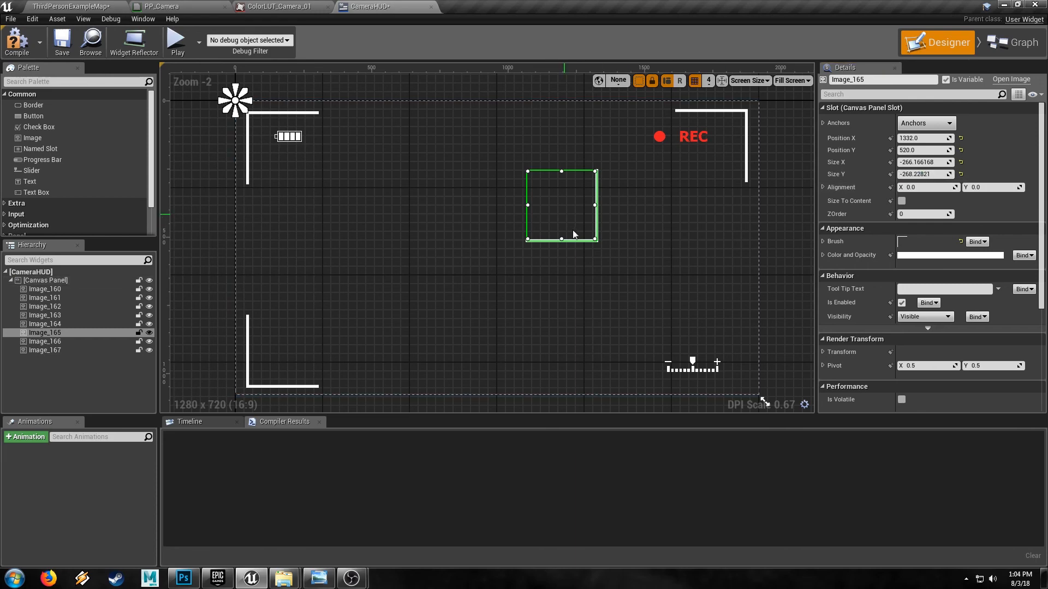
pyautogui.moveTo(573, 234); pyautogui.dragTo(711, 356)
pyautogui.moveTo(280, 352); pyautogui.dragTo(280, 350)
pyautogui.click(376, 267)
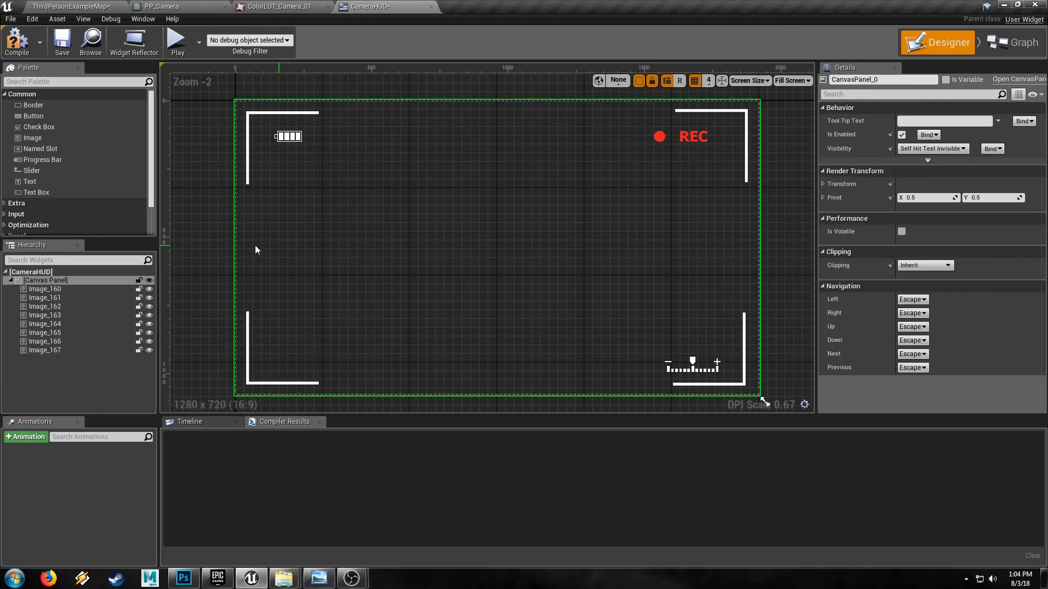
# Step: Set the anchors of all eight images, Image_160 to Image_167, to the center of the canvas
pyautogui.click(59, 293)
pyautogui.keyDown('shift'); pyautogui.click(54, 348); pyautogui.keyUp('shift')
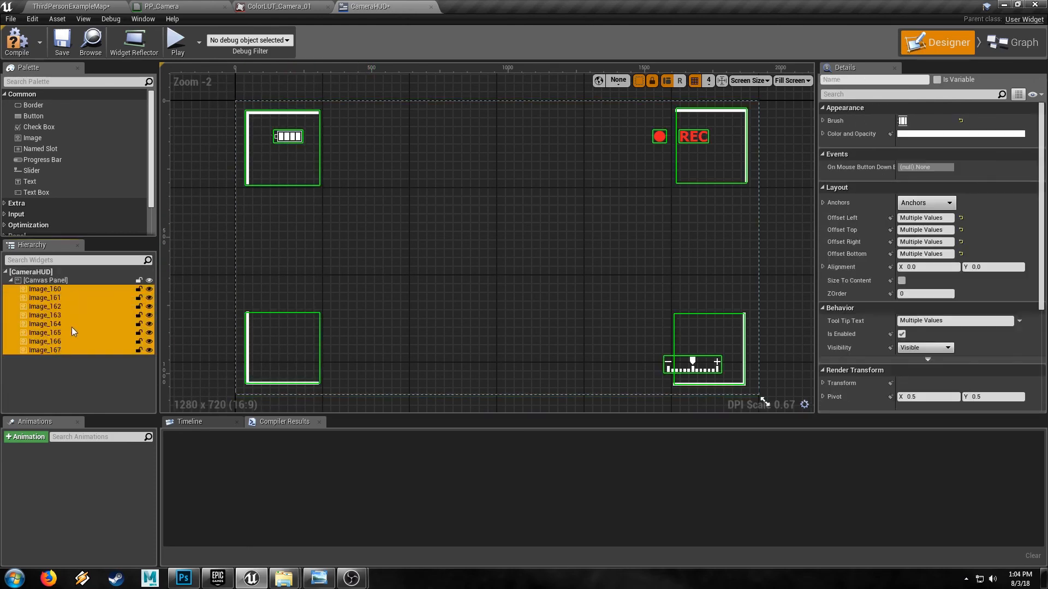
pyautogui.click(77, 281)
pyautogui.click(50, 291)
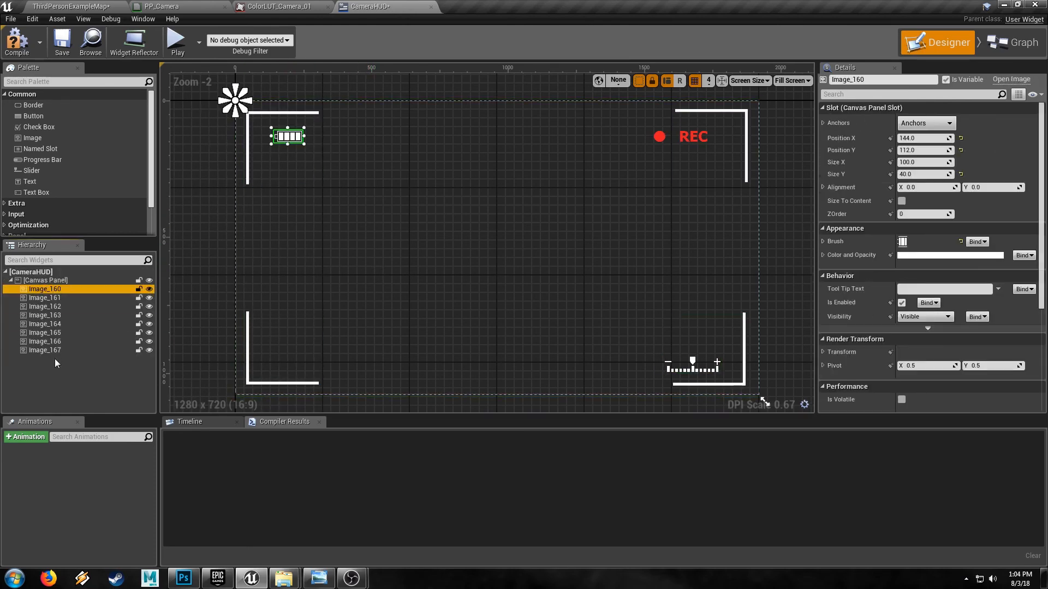
pyautogui.keyDown('shift'); pyautogui.click(55, 352); pyautogui.keyUp('shift')
pyautogui.click(926, 202)
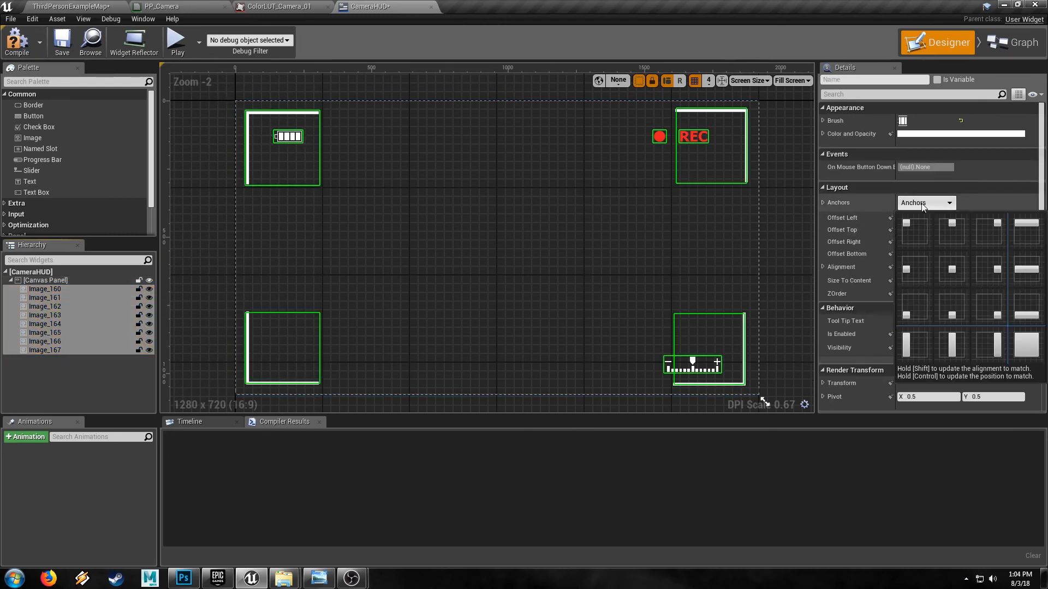
pyautogui.click(951, 272)
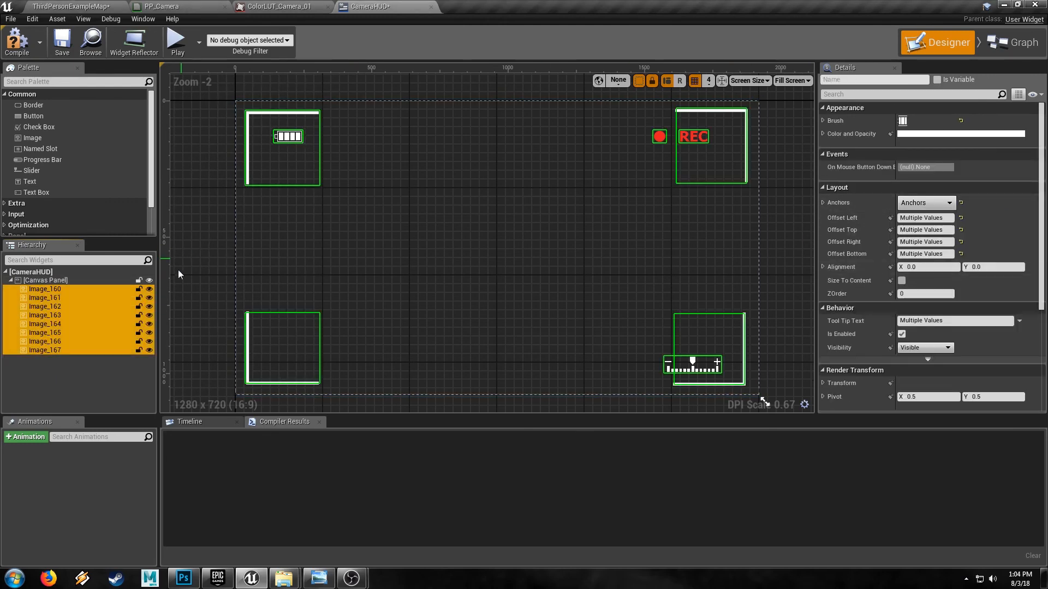
# Step: Rename the red record dot image, Image_162, to Dot
pyautogui.click(95, 316)
pyautogui.click(605, 231)
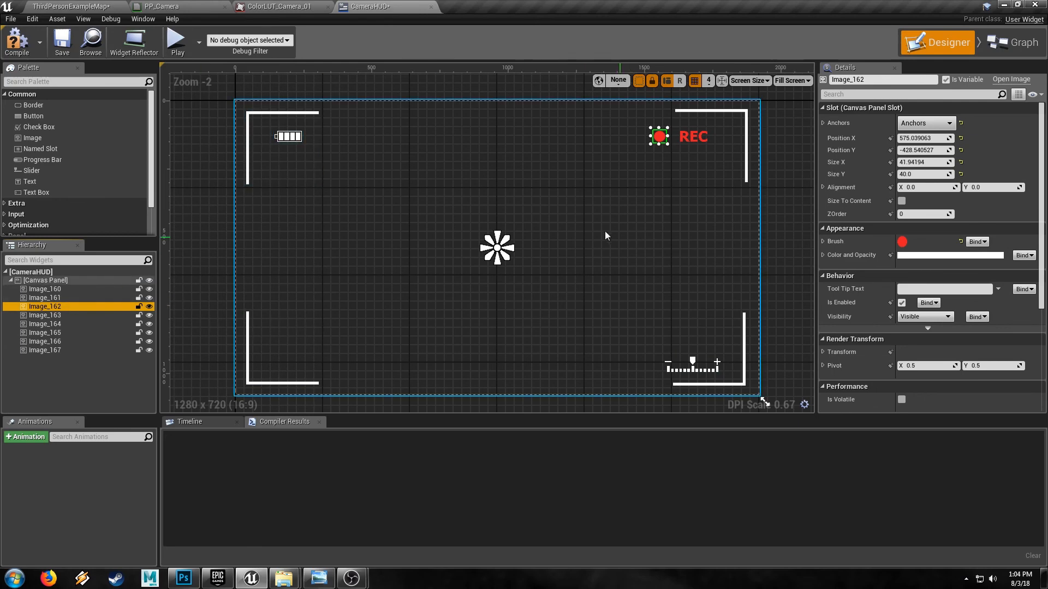
pyautogui.click(661, 137)
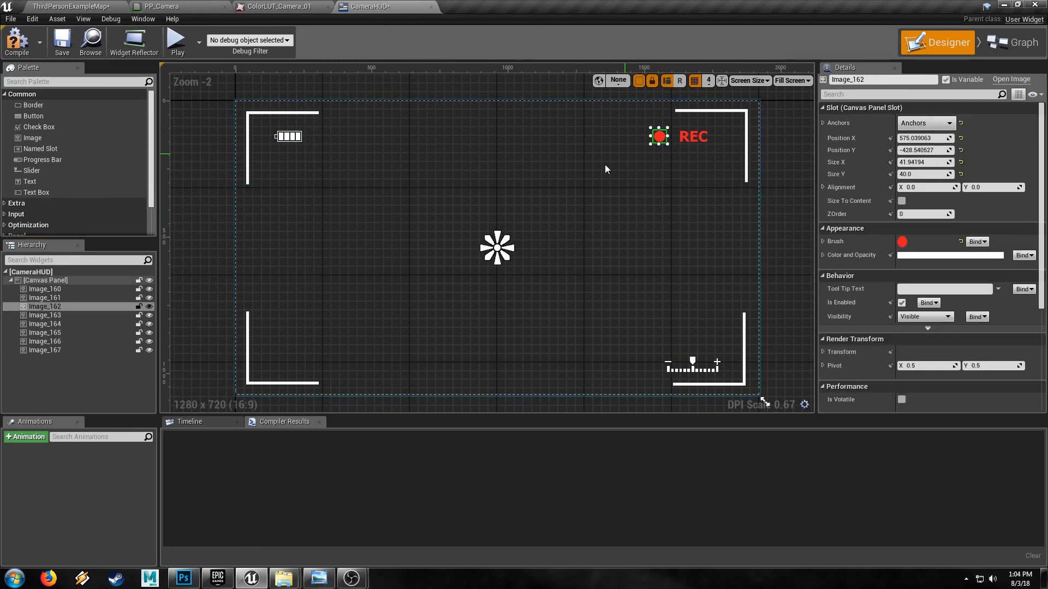
pyautogui.rightClick(54, 305)
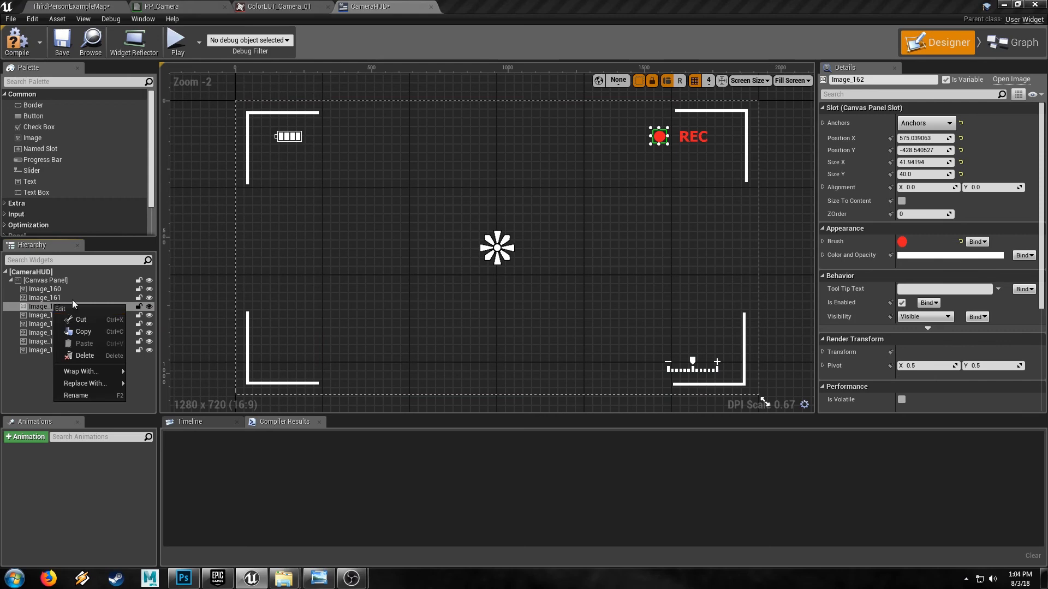
pyautogui.click(76, 395)
pyautogui.write('Dot')
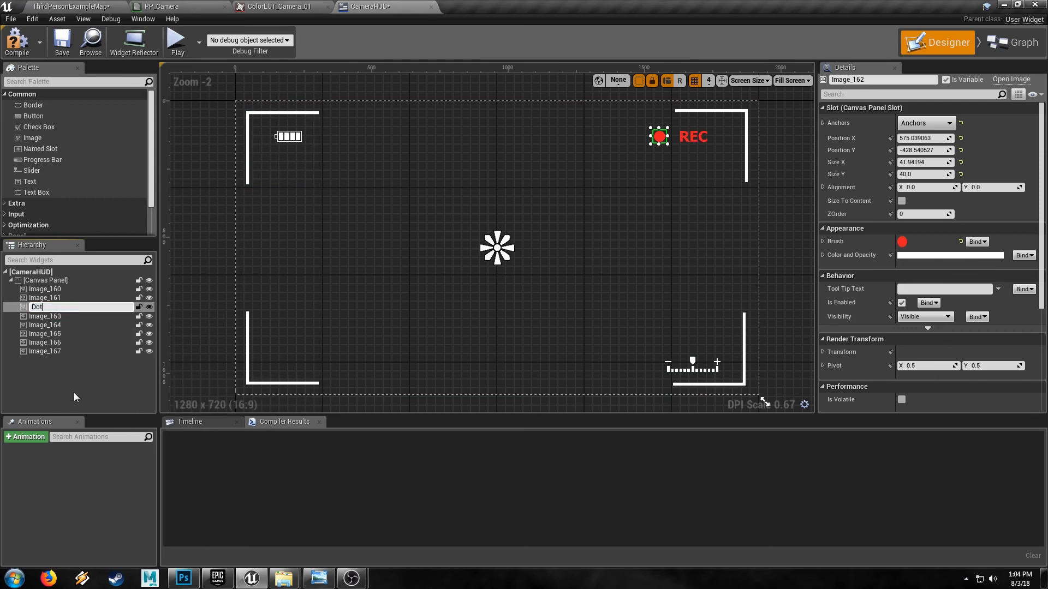
pyautogui.press('Return')
# Step: Delete the three default event nodes from the CameraHUD Event Graph and add a Get Dot variable node
pyautogui.click(1011, 43)
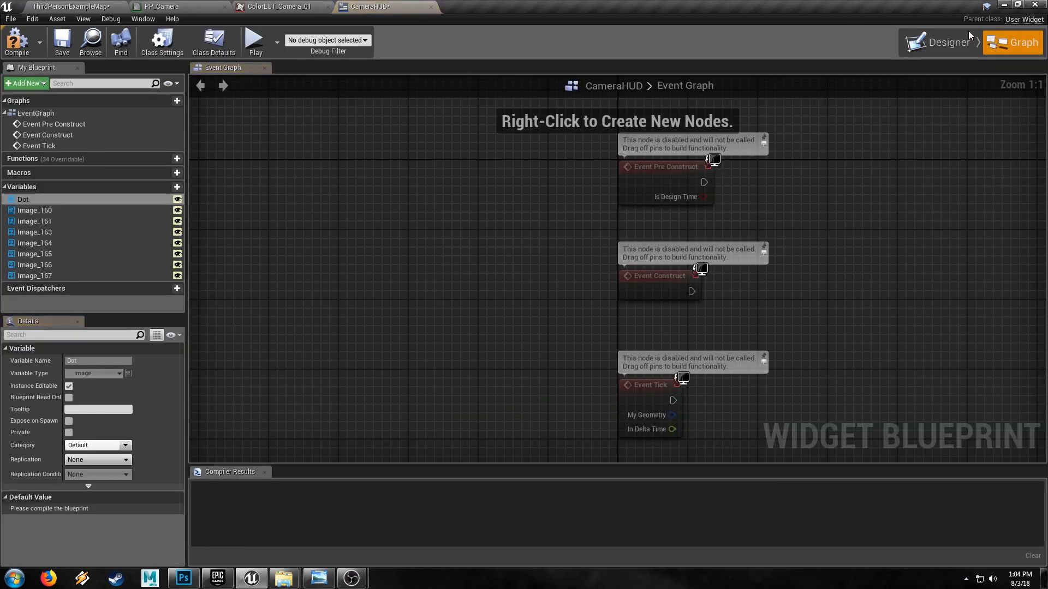
pyautogui.moveTo(372, 139); pyautogui.dragTo(538, 405)
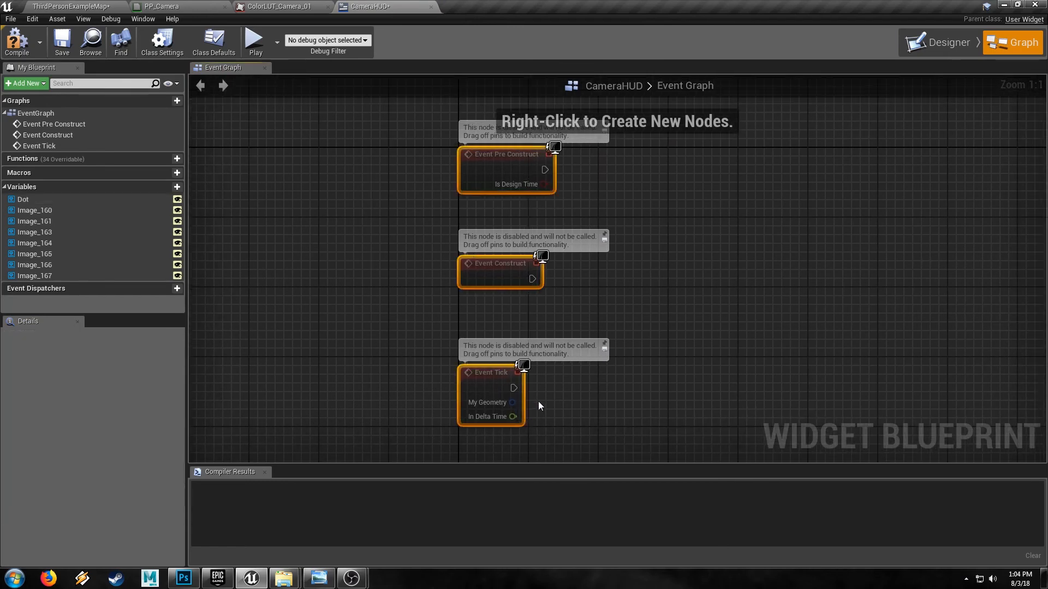
pyautogui.press('Delete')
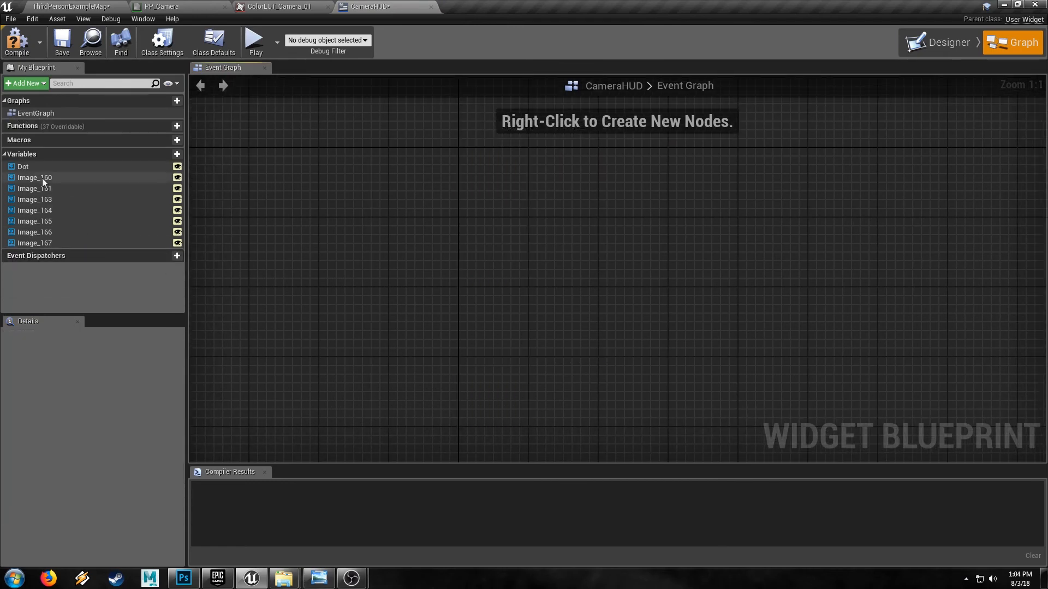
pyautogui.moveTo(27, 167); pyautogui.dragTo(464, 234)
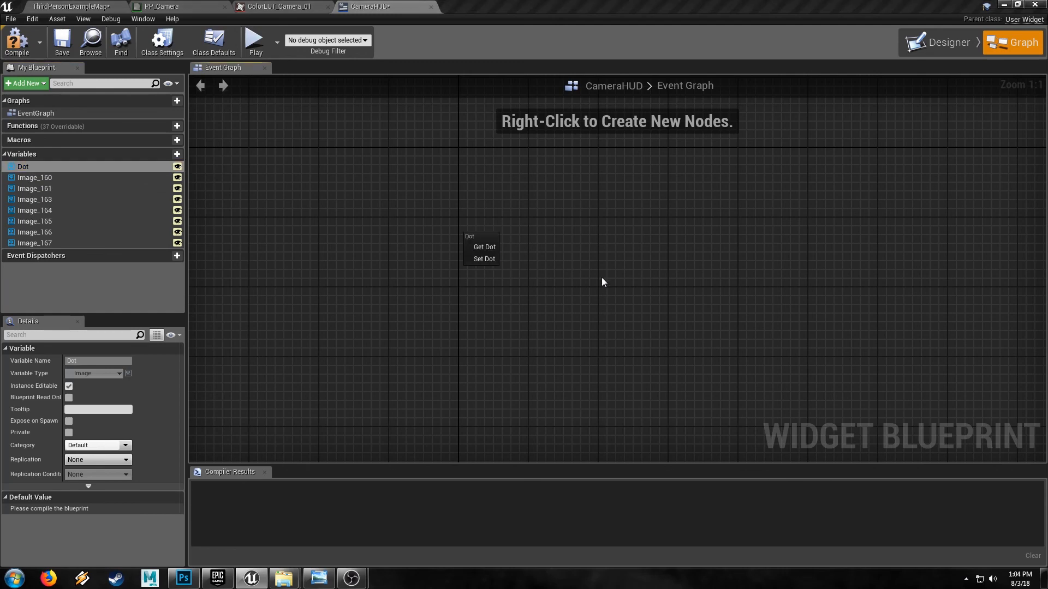
pyautogui.click(491, 249)
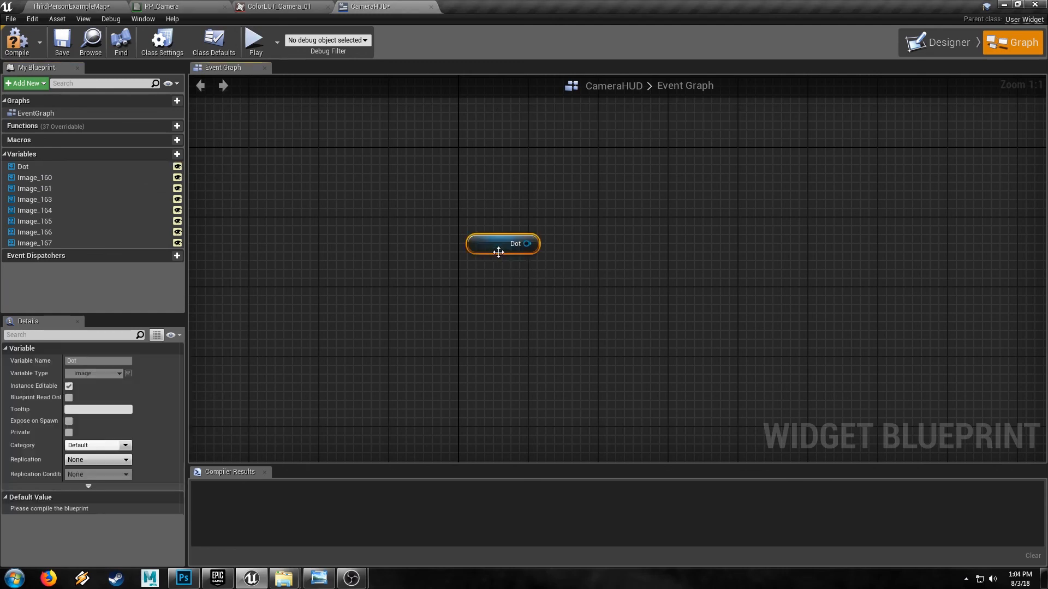
# Step: Add an Event Tick node to the CameraHUD Event Graph and arrange it above the Dot variable node
pyautogui.click(467, 197)
pyautogui.rightClick(516, 179)
pyautogui.write('even')
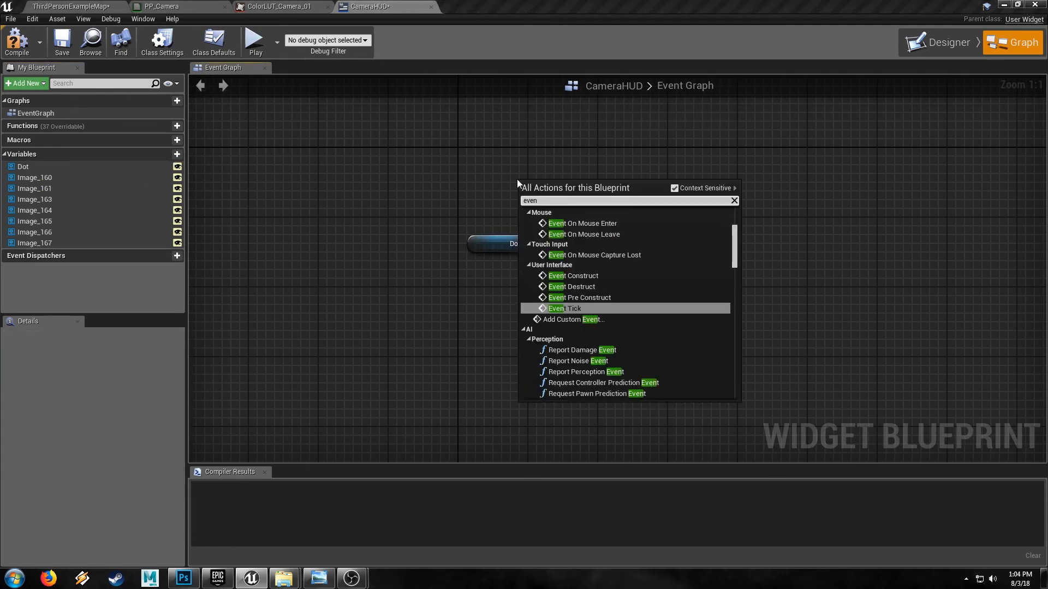
pyautogui.click(574, 309)
pyautogui.moveTo(557, 203); pyautogui.dragTo(493, 160)
pyautogui.moveTo(479, 246); pyautogui.dragTo(462, 281)
# Step: Add a Delay node connected to Event Tick and set its duration to 0.5
pyautogui.moveTo(633, 243); pyautogui.dragTo(513, 291, button='right')
pyautogui.click(499, 282)
pyautogui.write('delay')
pyautogui.moveTo(497, 233); pyautogui.dragTo(489, 205)
pyautogui.click(555, 374)
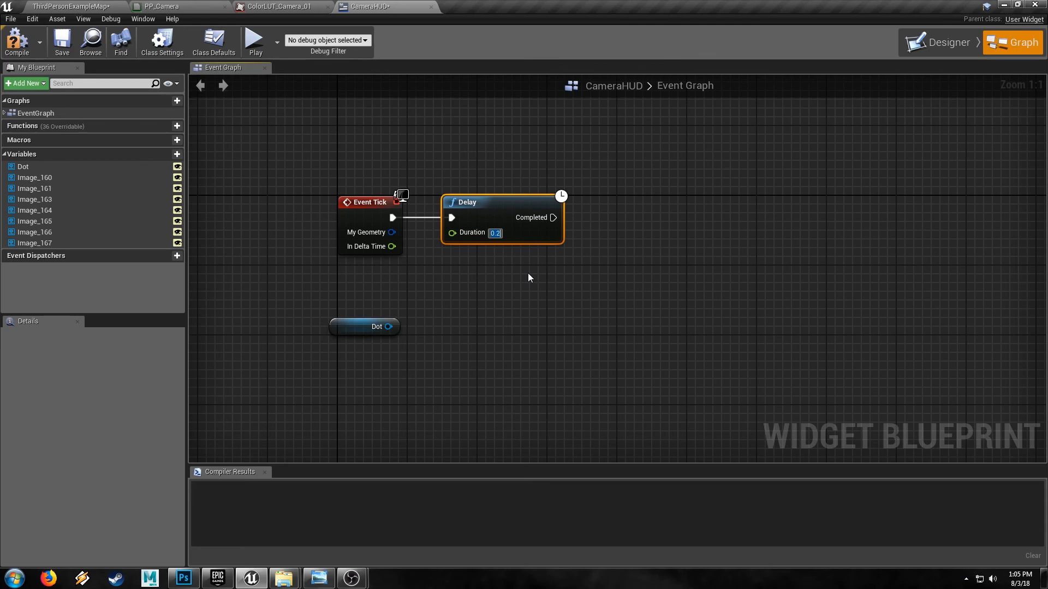
pyautogui.write('0.5')
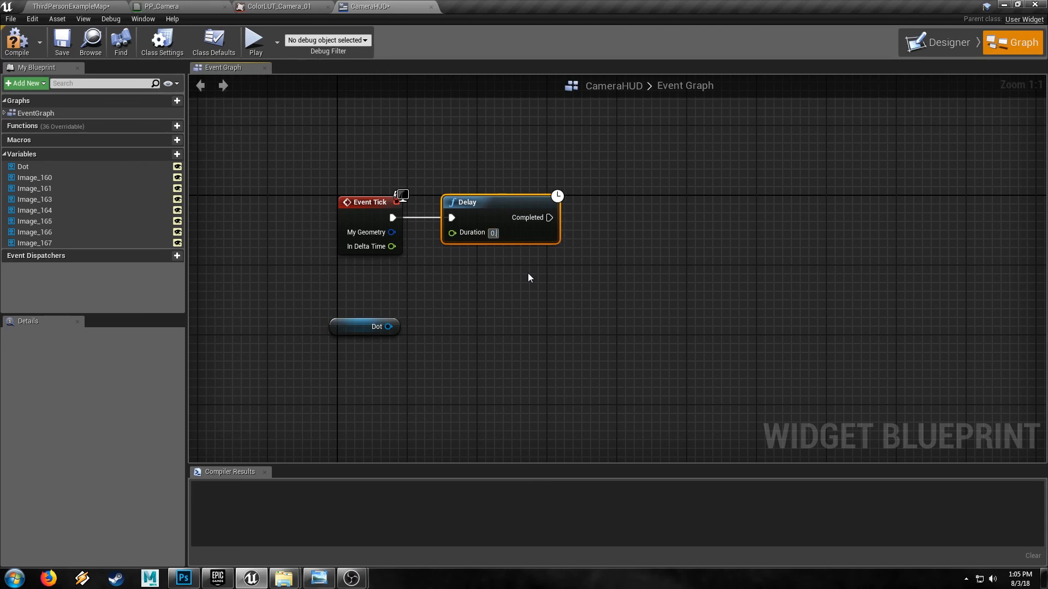
pyautogui.press('Return')
# Step: Add a FlipFlop node fed by the Delay's Completed output, align it with the Delay, and place the Dot node below it
pyautogui.moveTo(345, 334); pyautogui.dragTo(545, 311)
pyautogui.moveTo(697, 292); pyautogui.dragTo(570, 322, button='right')
pyautogui.moveTo(429, 248); pyautogui.dragTo(536, 251)
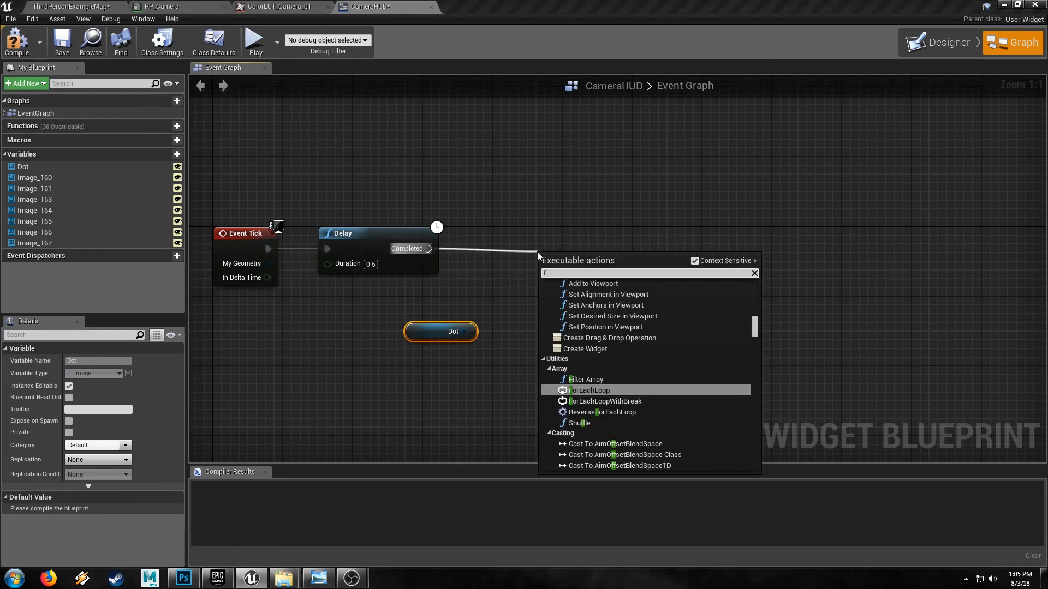
pyautogui.write('flip')
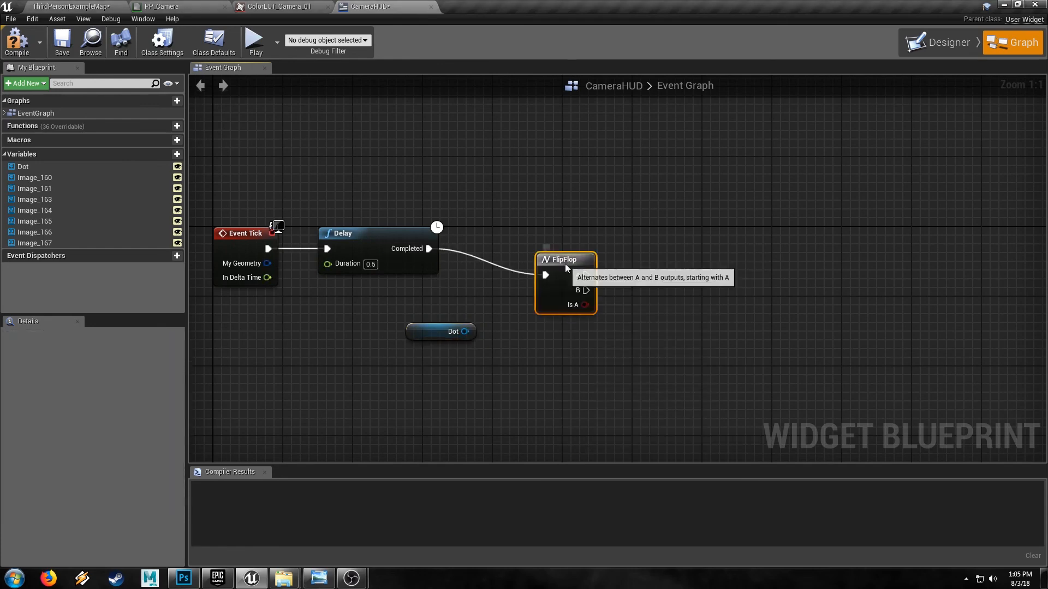
pyautogui.moveTo(568, 262); pyautogui.dragTo(515, 235)
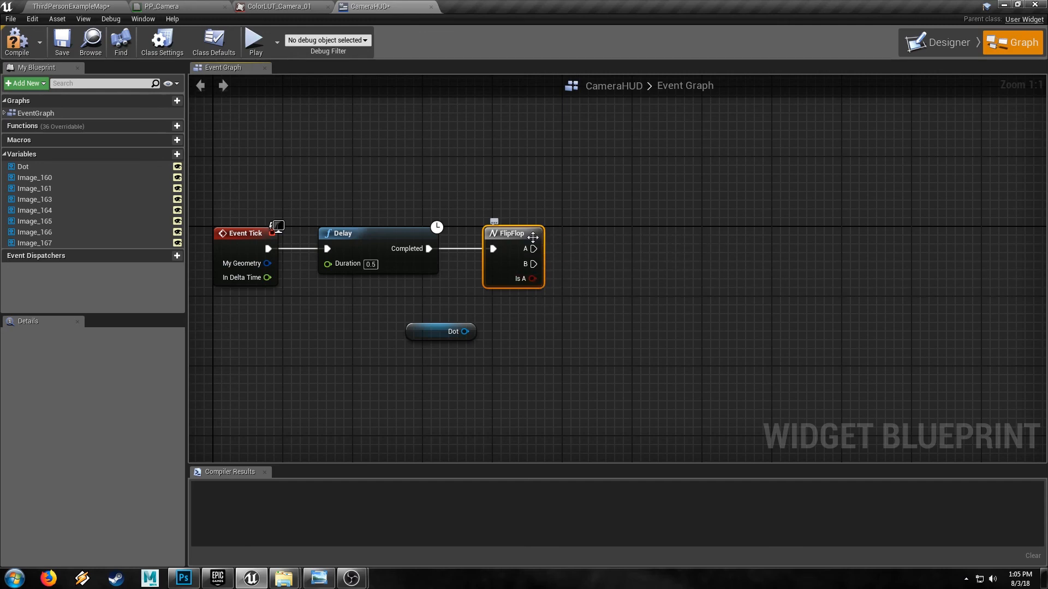
pyautogui.moveTo(443, 333); pyautogui.dragTo(496, 351)
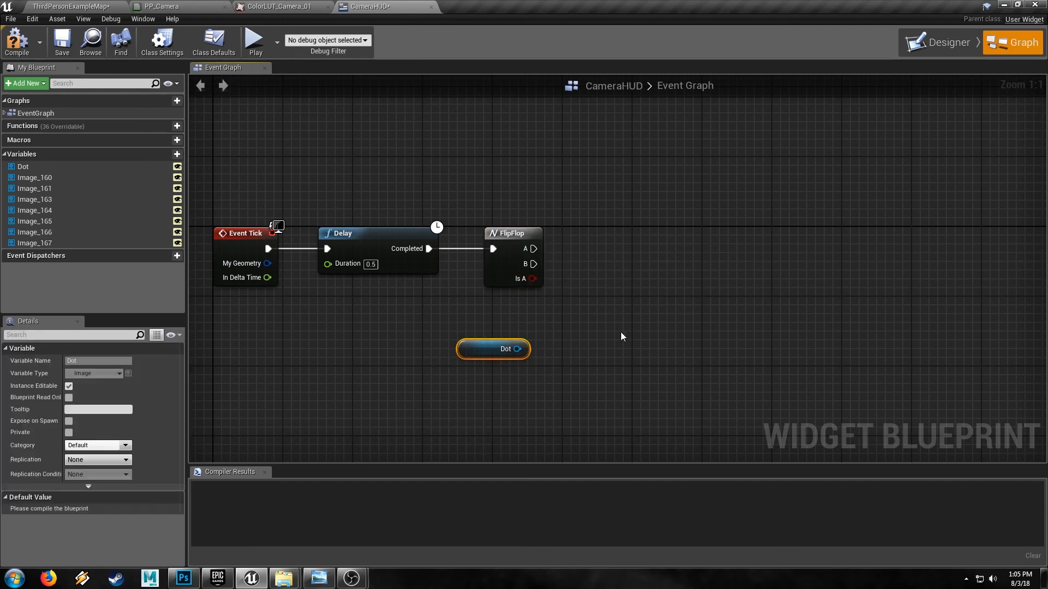
pyautogui.click(625, 329)
# Step: Add a Set Visibility node with Dot as its target and move the Dot node next to it
pyautogui.moveTo(653, 306); pyautogui.dragTo(557, 317, button='right')
pyautogui.rightClick(574, 265)
pyautogui.write('set visi')
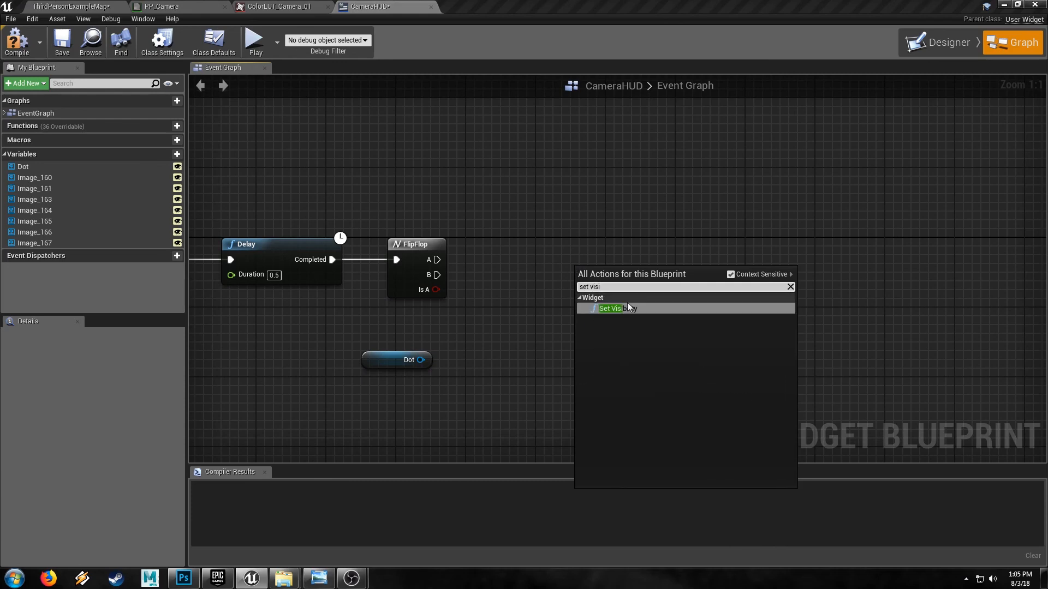
pyautogui.click(622, 308)
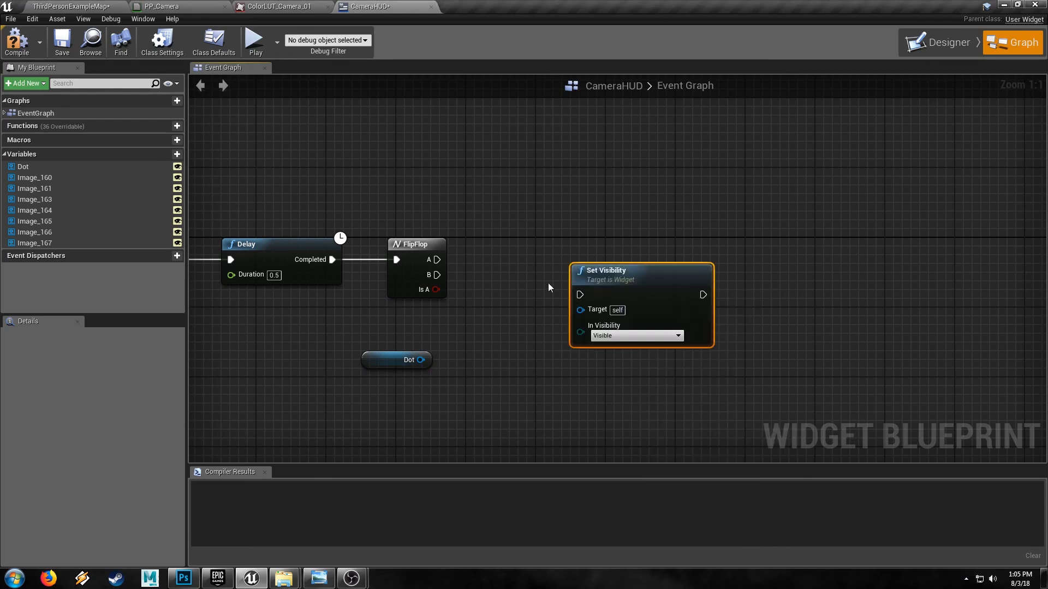
pyautogui.moveTo(422, 360); pyautogui.dragTo(580, 309)
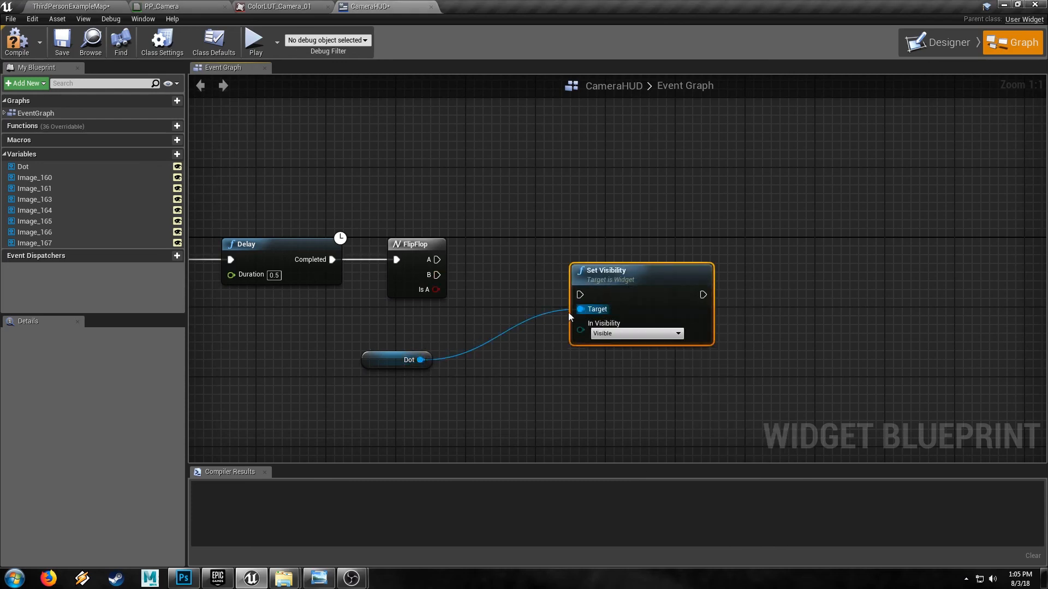
pyautogui.moveTo(383, 364); pyautogui.dragTo(604, 357)
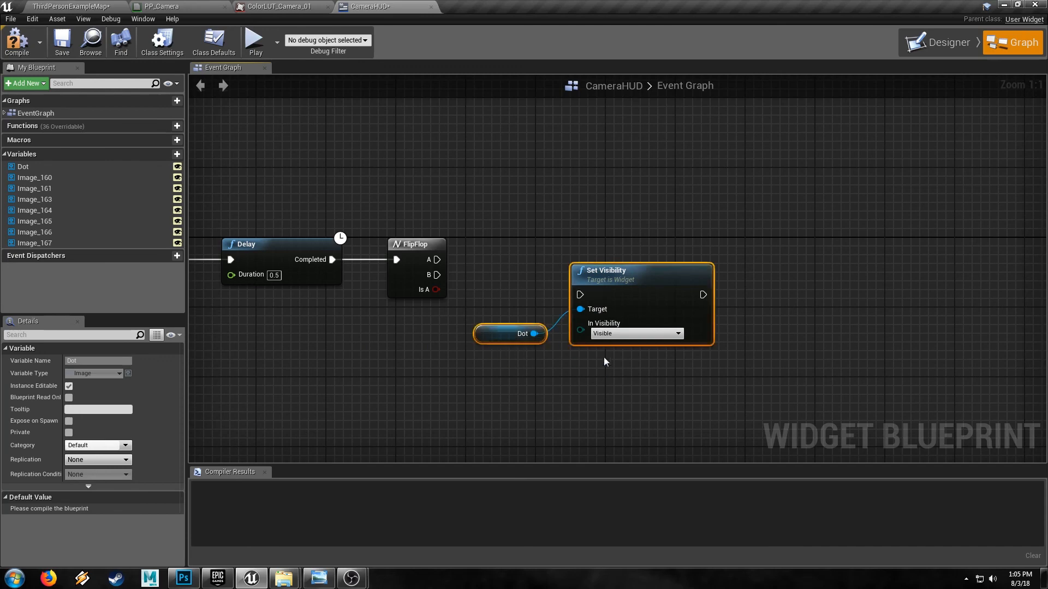
# Step: Duplicate the Dot and Set Visibility pair and place the copy directly above the original
pyautogui.hotkey('ctrl', 'c')
pyautogui.hotkey('ctrl', 'v')
pyautogui.moveTo(684, 208); pyautogui.dragTo(641, 172)
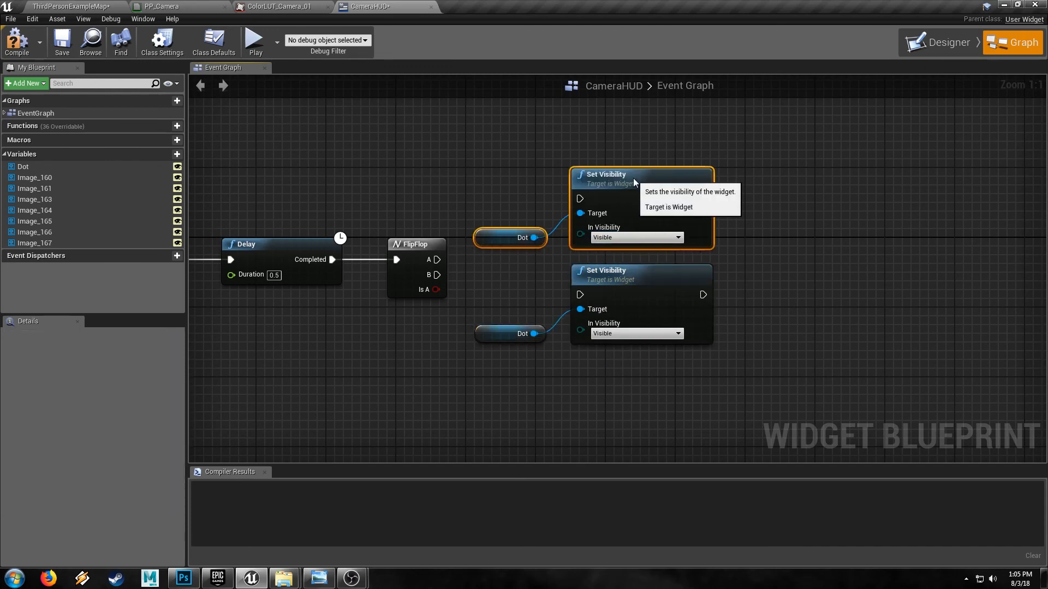
pyautogui.click(480, 212)
# Step: Wire FlipFlop A to the upper Set Visibility and B to the lower one, set the lower to Hidden, and compile
pyautogui.moveTo(436, 259); pyautogui.dragTo(580, 198)
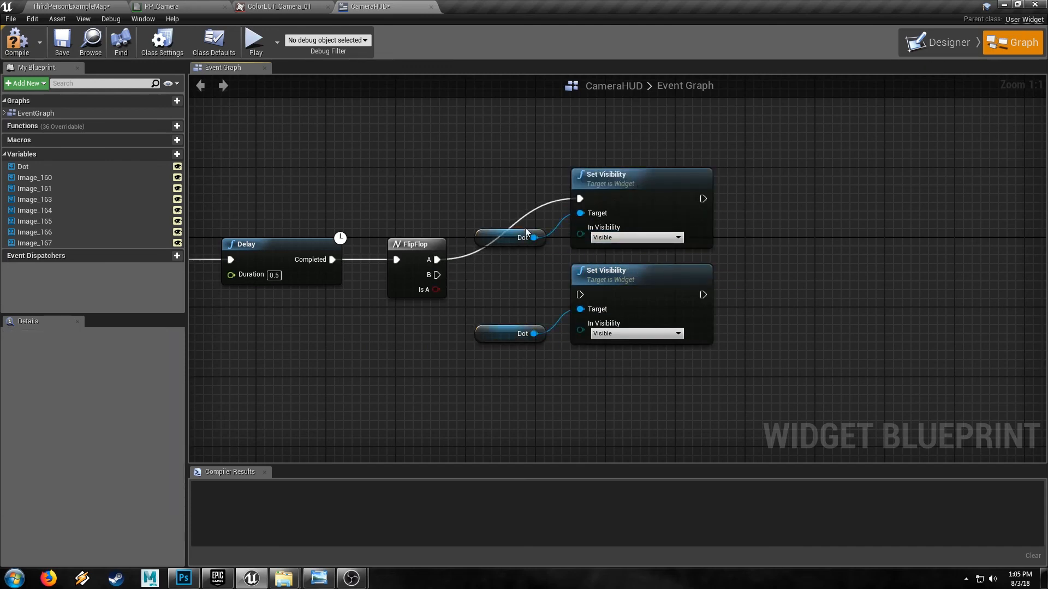
pyautogui.moveTo(437, 275); pyautogui.dragTo(581, 295)
pyautogui.click(642, 335)
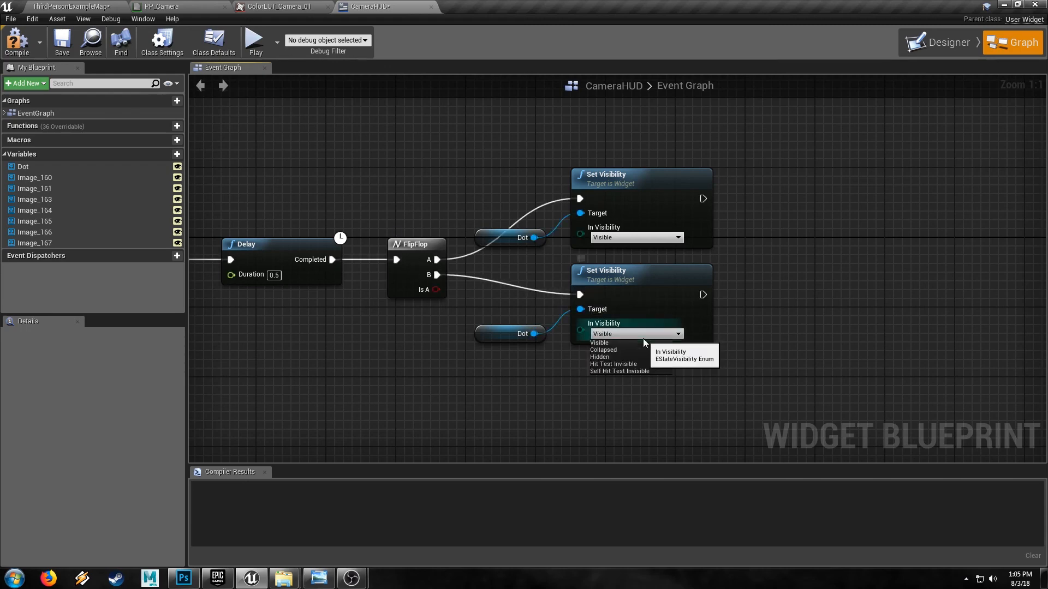
pyautogui.click(604, 359)
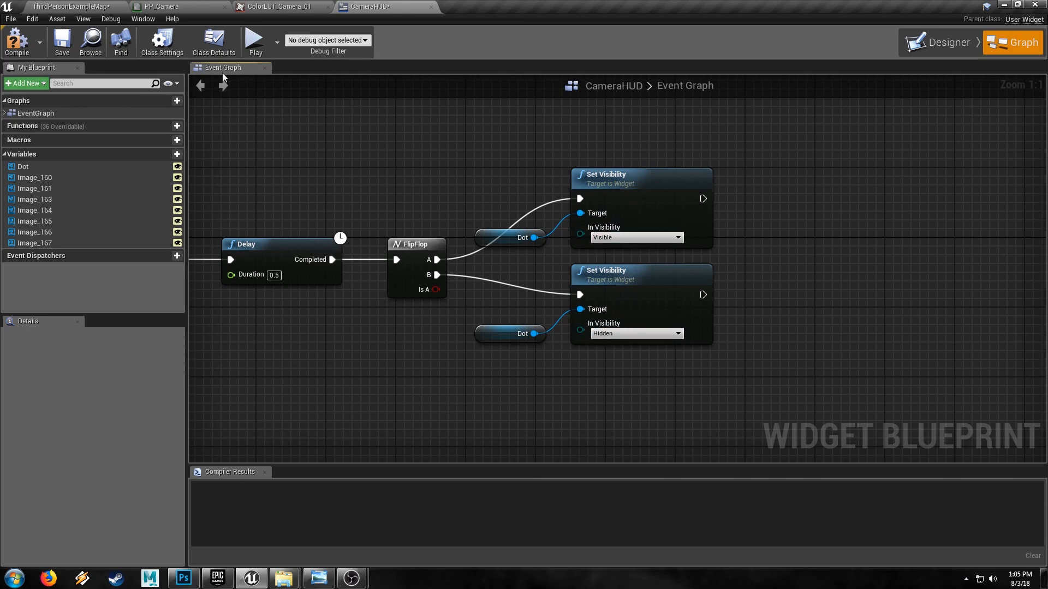
pyautogui.click(16, 41)
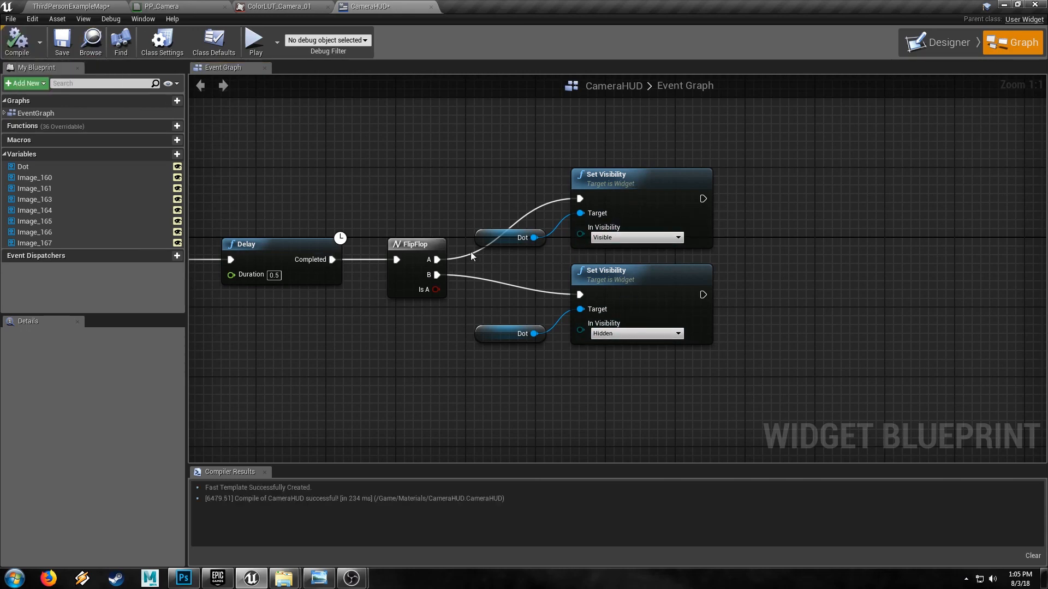
pyautogui.moveTo(359, 182); pyautogui.dragTo(489, 171, button='right')
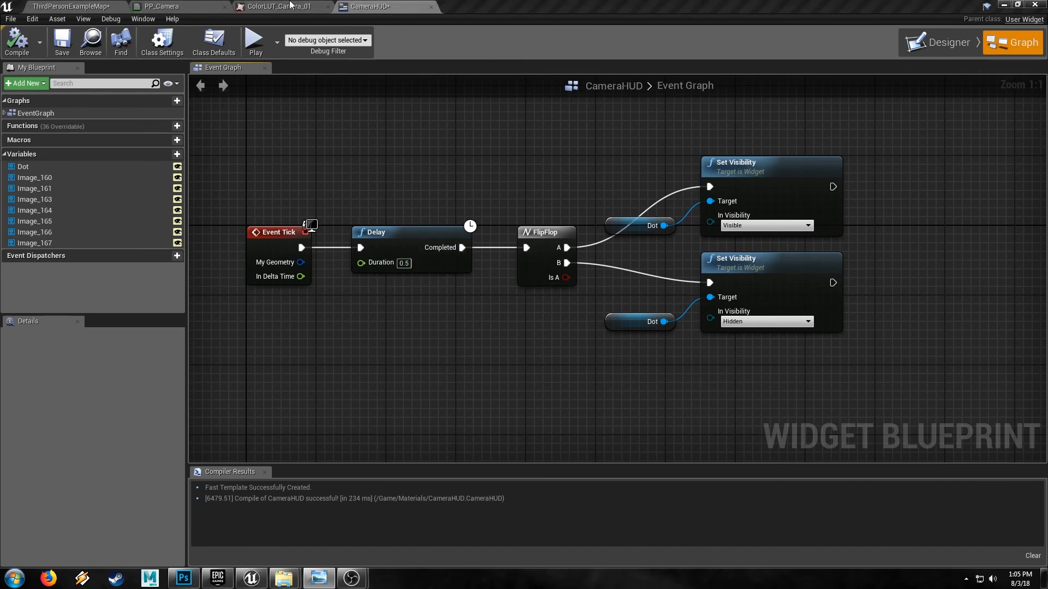
# Step: In the widget's Designer, lower the Color and Opacity alpha of all images except Dot and Image_163, then compile and save
pyautogui.click(942, 43)
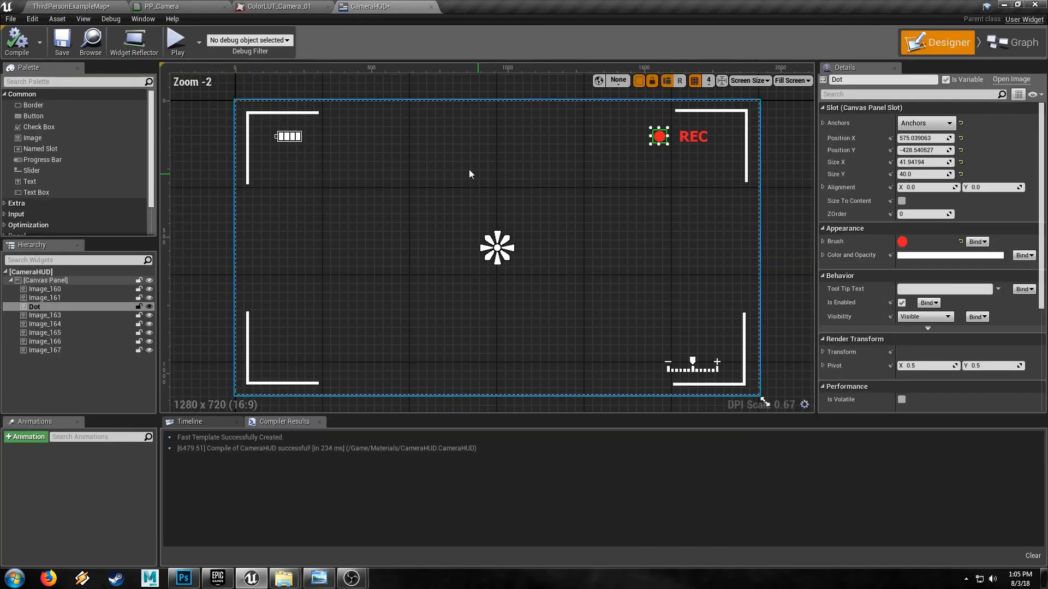
pyautogui.click(43, 297)
pyautogui.click(38, 307)
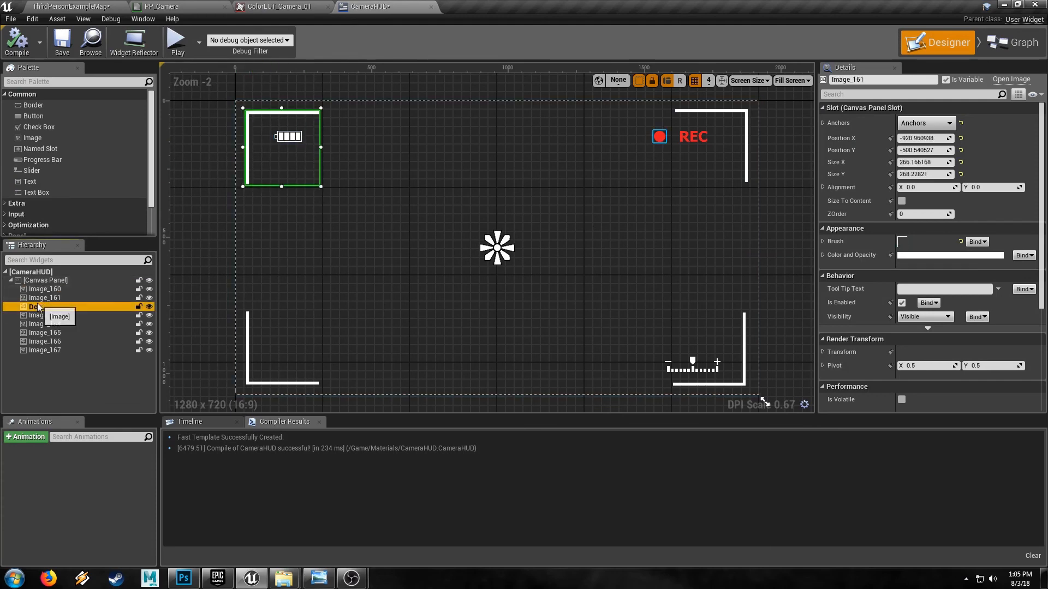
pyautogui.click(38, 318)
pyautogui.click(38, 328)
pyautogui.keyDown('ctrl'); pyautogui.click(41, 349); pyautogui.keyUp('ctrl')
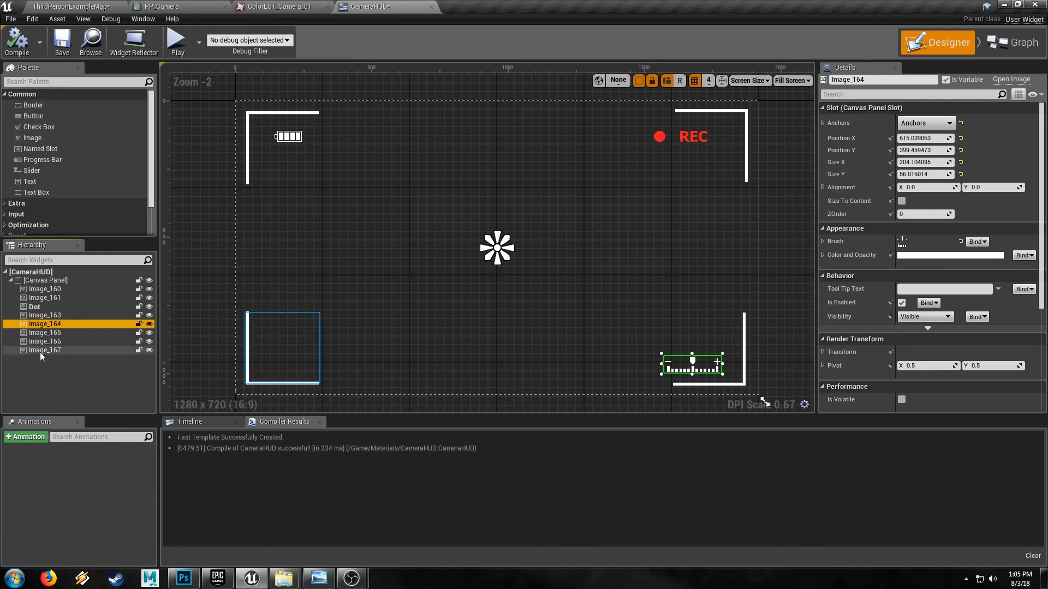
pyautogui.keyDown('ctrl'); pyautogui.click(42, 341); pyautogui.keyUp('ctrl')
pyautogui.keyDown('ctrl'); pyautogui.click(42, 332); pyautogui.keyUp('ctrl')
pyautogui.keyDown('ctrl'); pyautogui.click(45, 298); pyautogui.keyUp('ctrl')
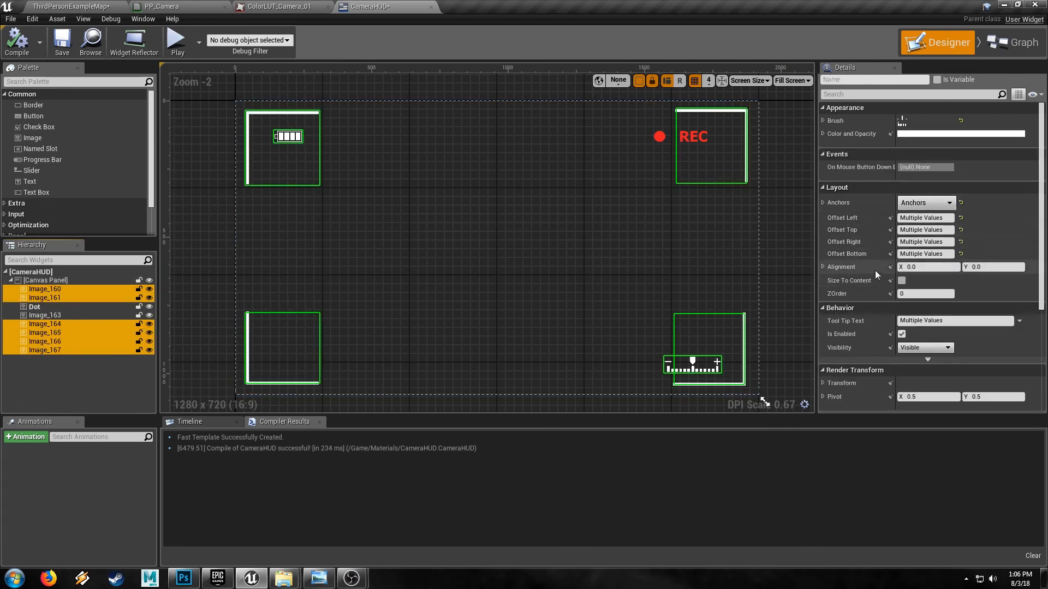
pyautogui.click(855, 94)
pyautogui.write('op')
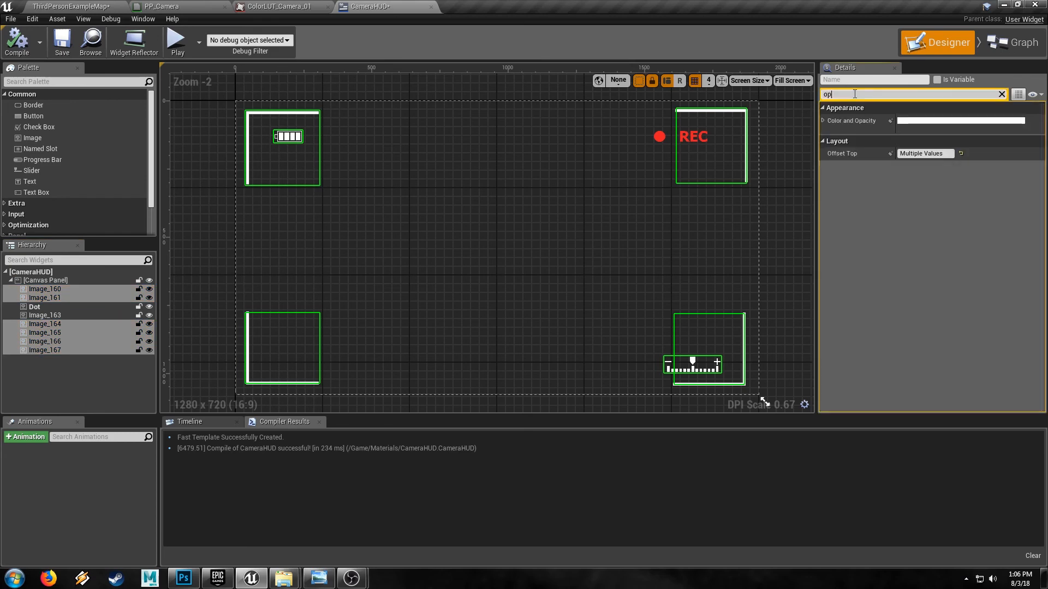
pyautogui.click(824, 121)
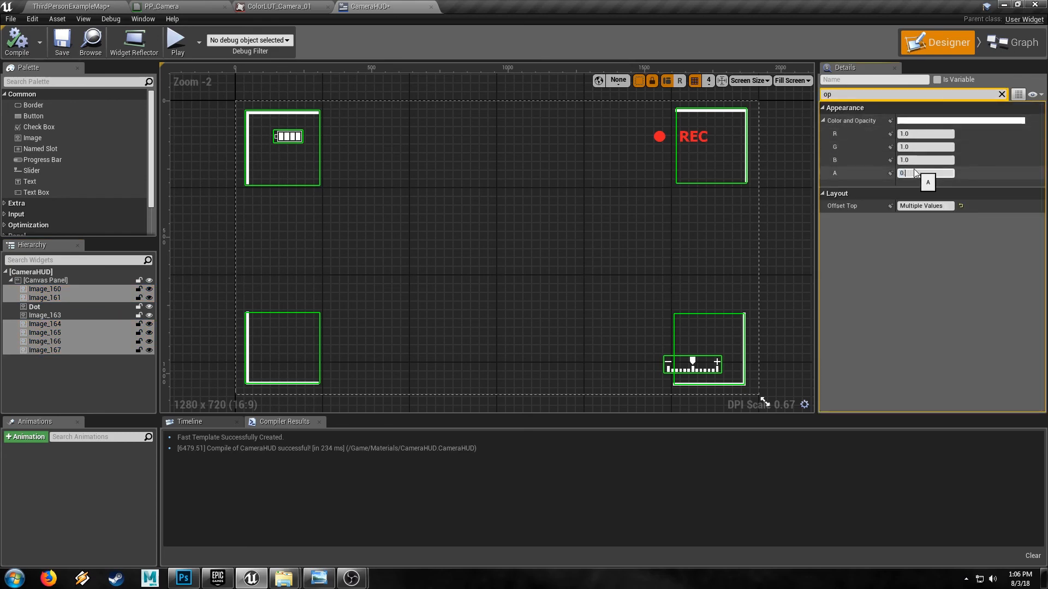
pyautogui.click(915, 172)
pyautogui.write('0')
pyautogui.press('Return')
pyautogui.click(377, 176)
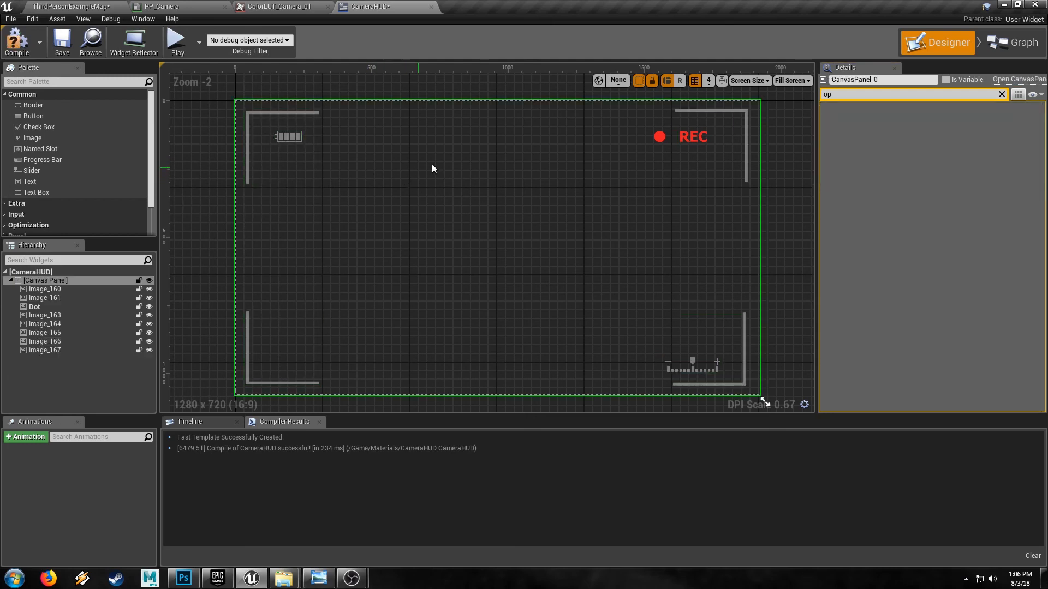
pyautogui.click(19, 45)
pyautogui.click(68, 46)
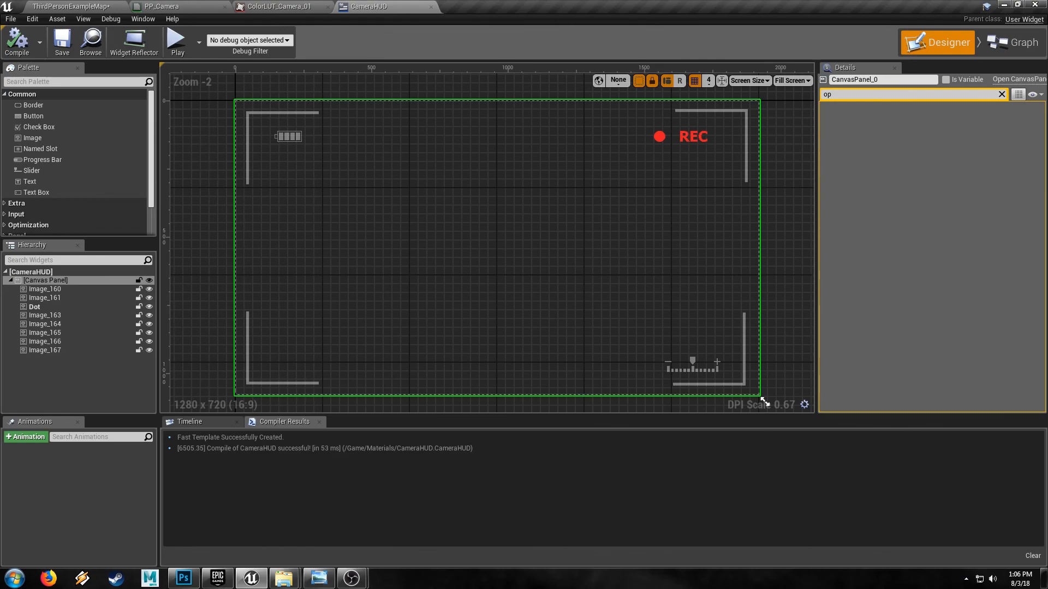
# Step: Open the blueprint editor for the level's FirstPersonCharacter and enlarge its graph area
pyautogui.click(28, 5)
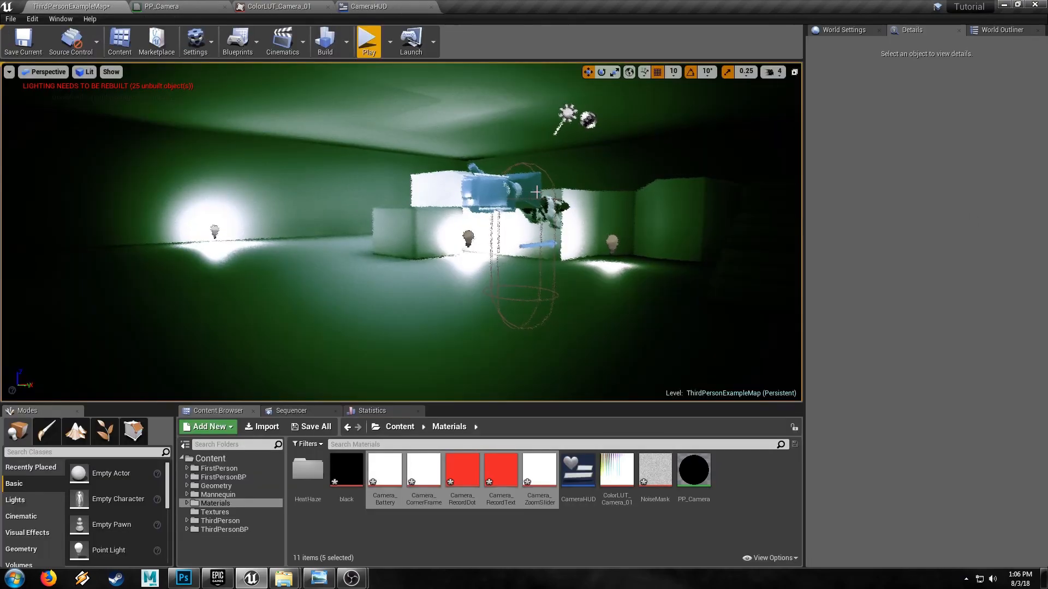
pyautogui.click(535, 213)
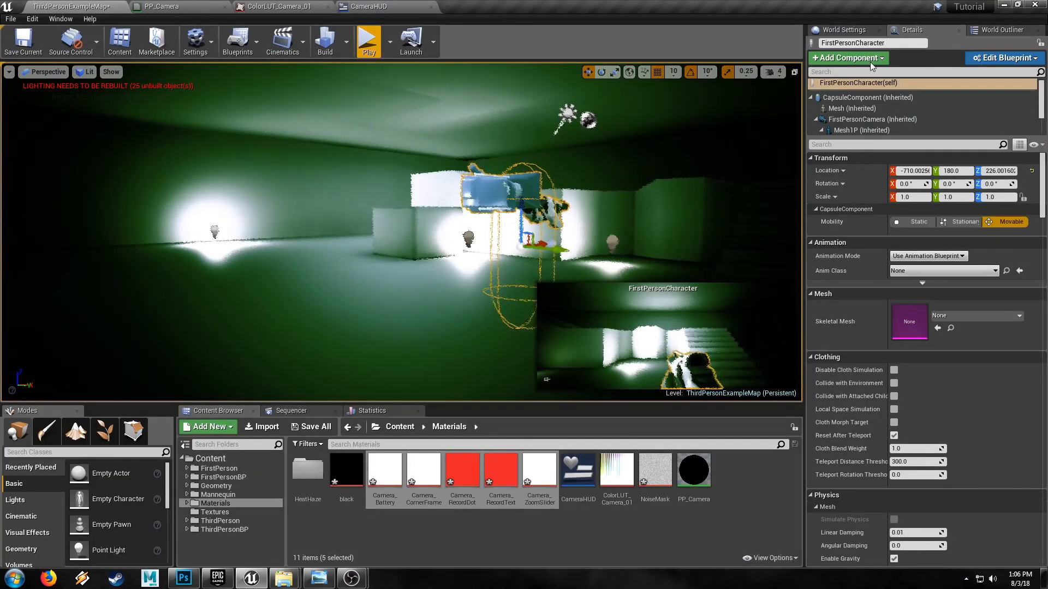
pyautogui.click(1009, 59)
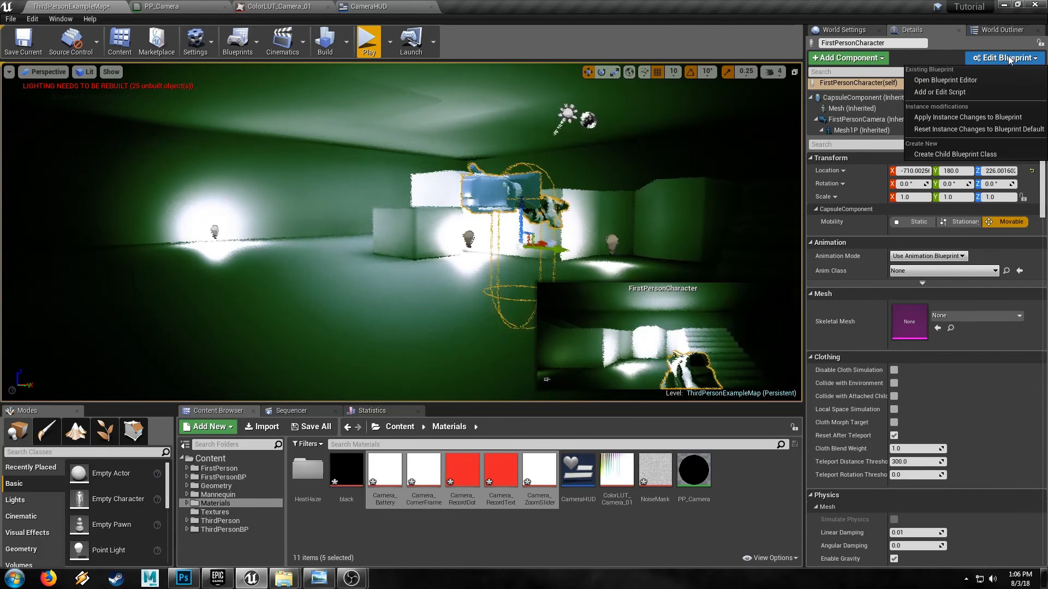
pyautogui.click(942, 81)
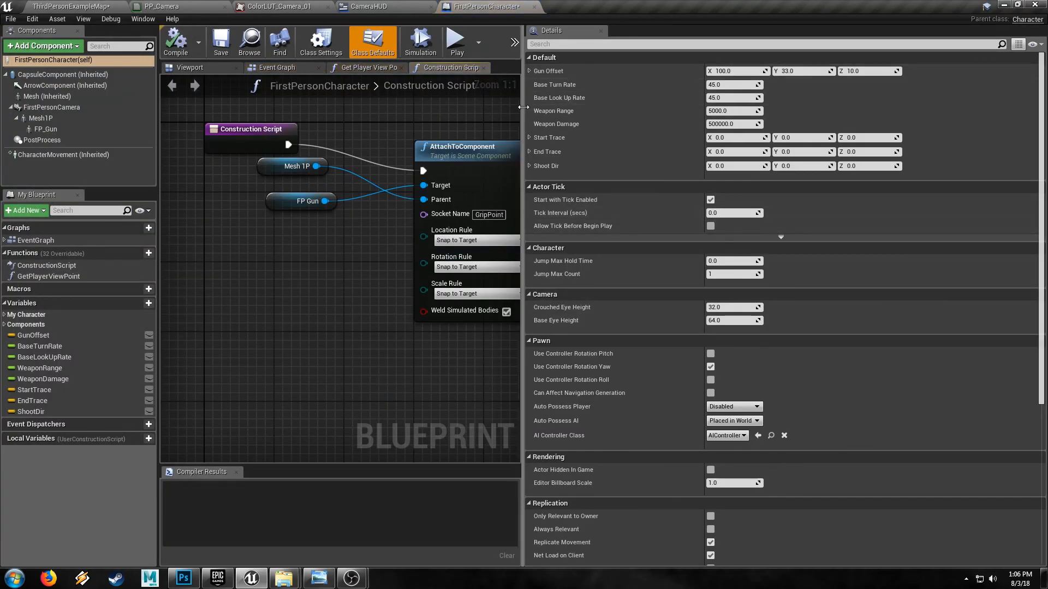
pyautogui.moveTo(522, 107); pyautogui.dragTo(861, 132)
pyautogui.scroll(-4, 654, 200)
pyautogui.moveTo(667, 144); pyautogui.dragTo(652, 187, button='right')
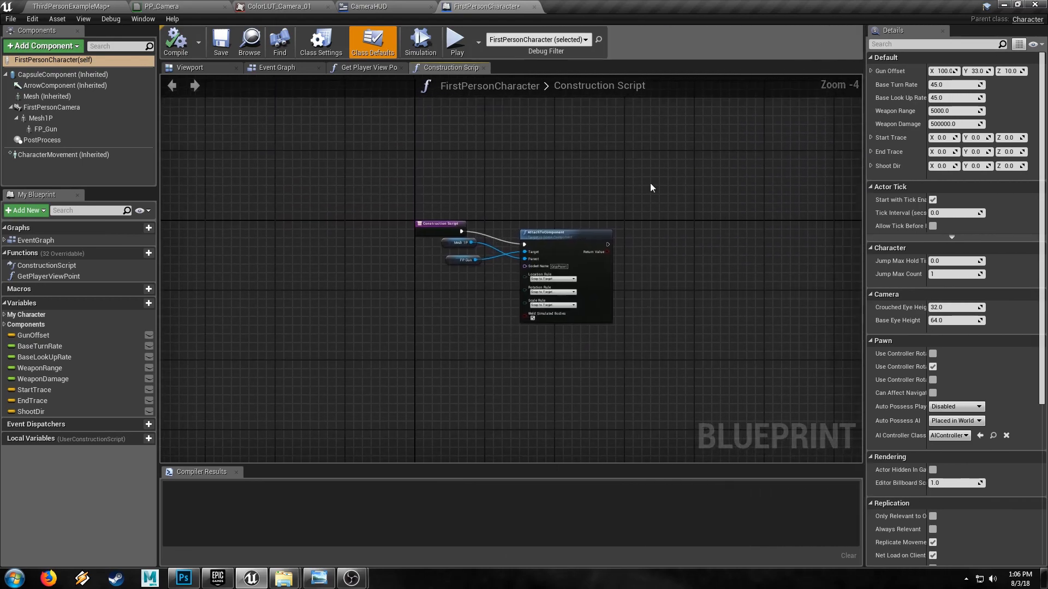
pyautogui.scroll(4, 470, 228)
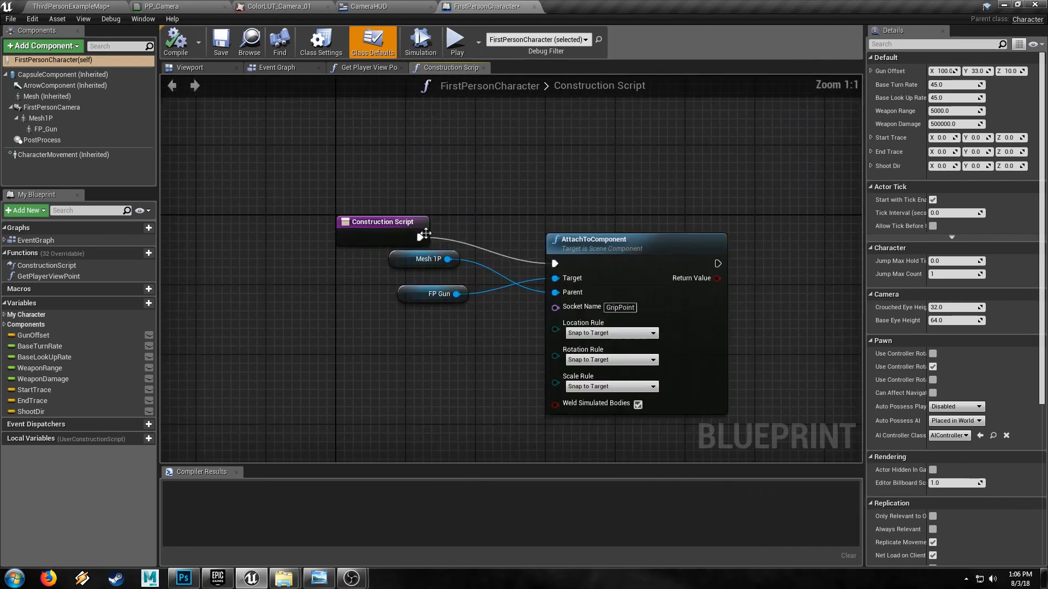
# Step: Look through the character's Event Graph, from the input groups to the Deal With Impact section
pyautogui.click(275, 68)
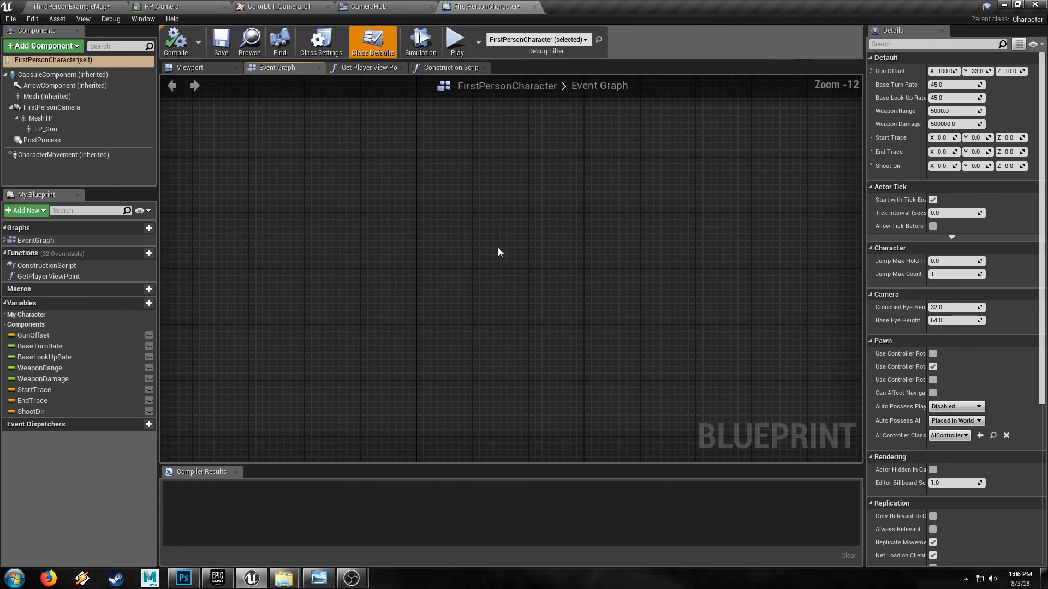
pyautogui.moveTo(498, 248); pyautogui.dragTo(428, 446, button='right')
pyautogui.scroll(6, 334, 347)
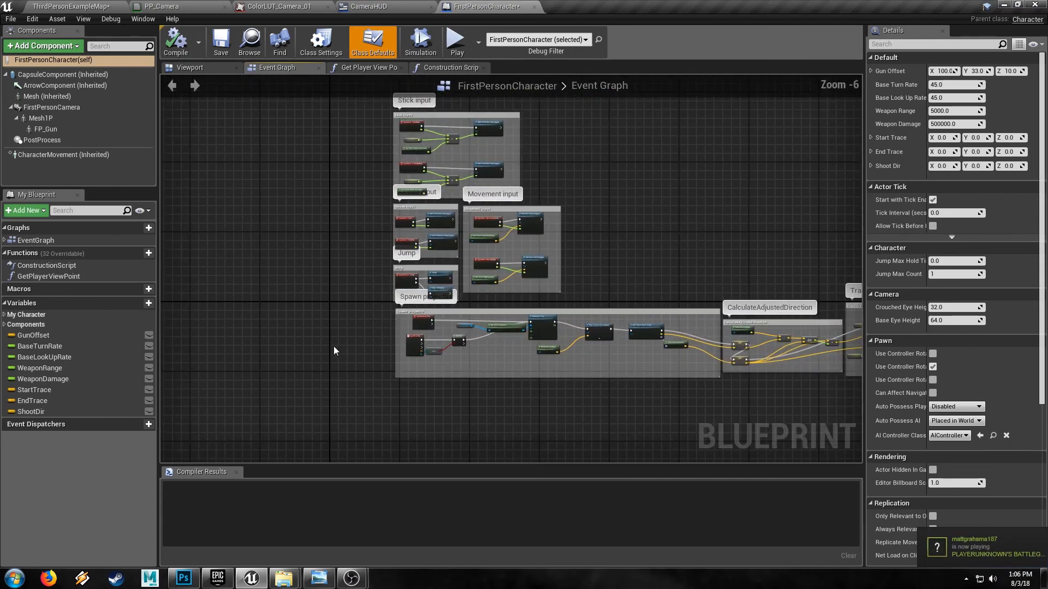
pyautogui.scroll(3, 327, 262)
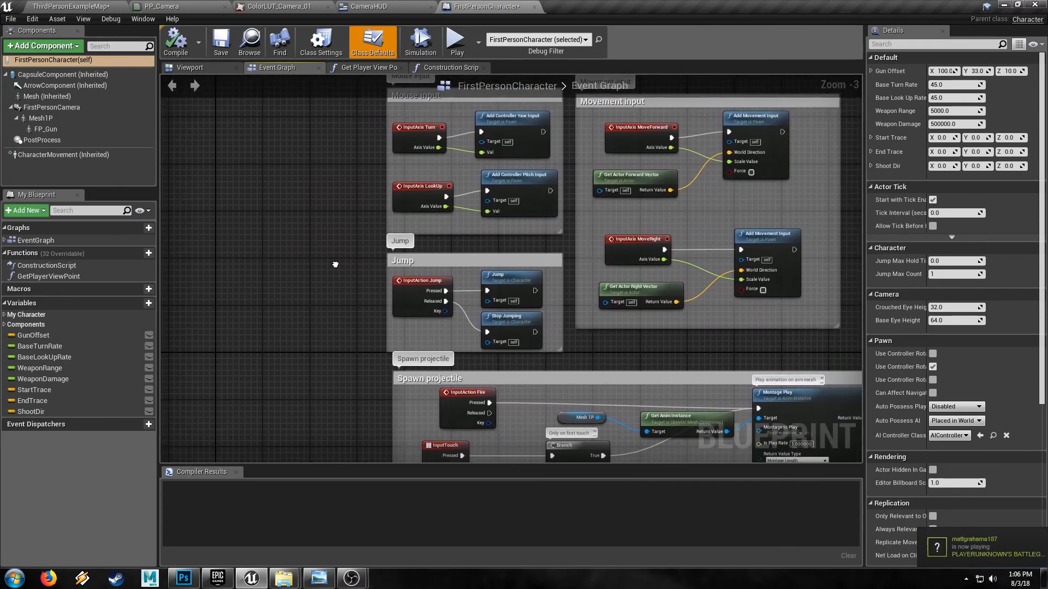
pyautogui.moveTo(350, 304); pyautogui.dragTo(299, 213, button='right')
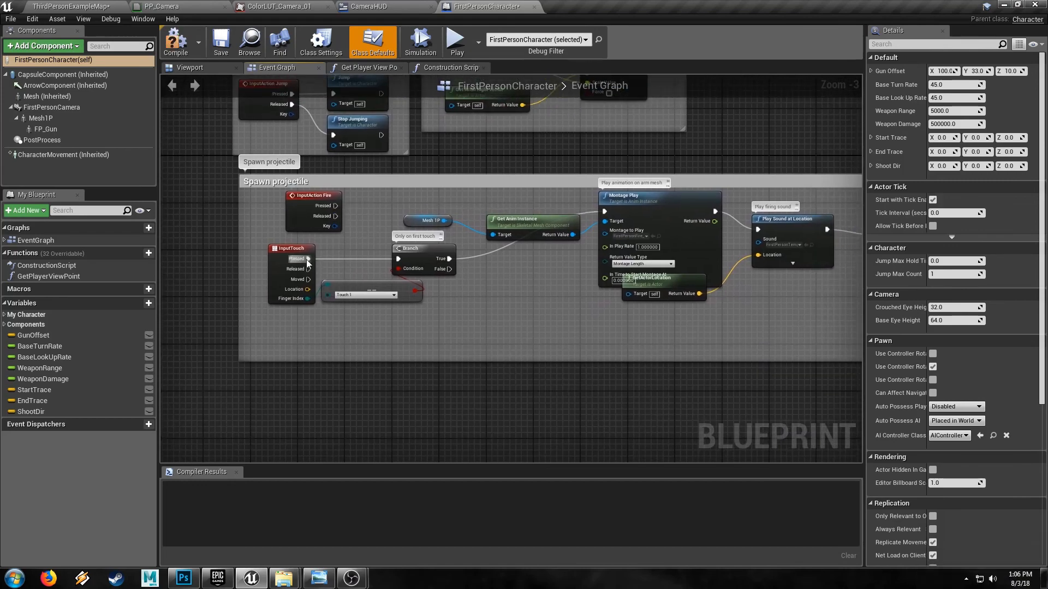
pyautogui.moveTo(849, 278); pyautogui.dragTo(169, 306, button='right')
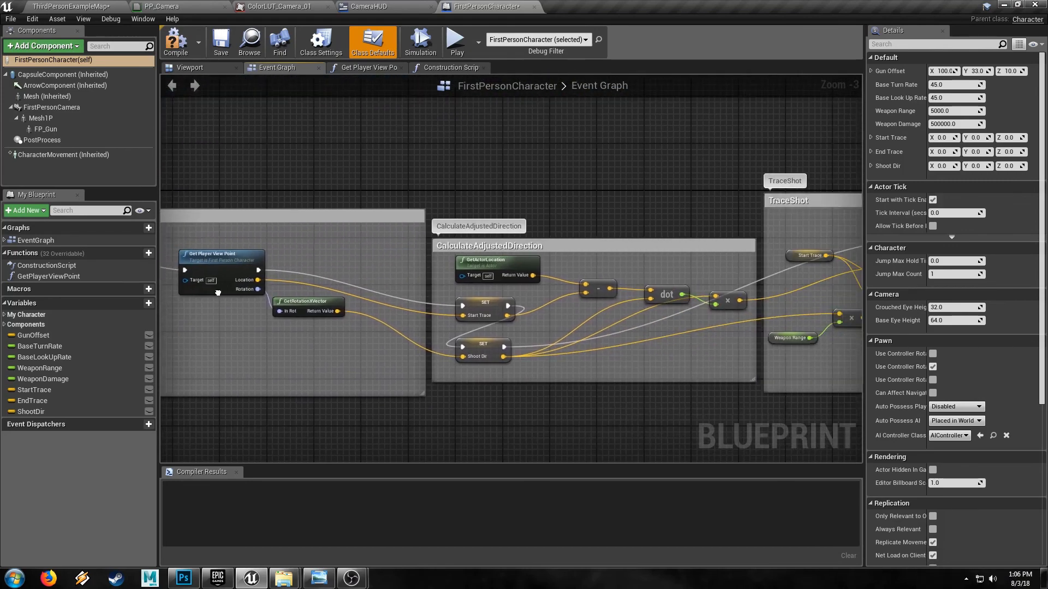
pyautogui.moveTo(563, 269); pyautogui.dragTo(272, 274, button='right')
pyautogui.moveTo(380, 218); pyautogui.dragTo(169, 205, button='right')
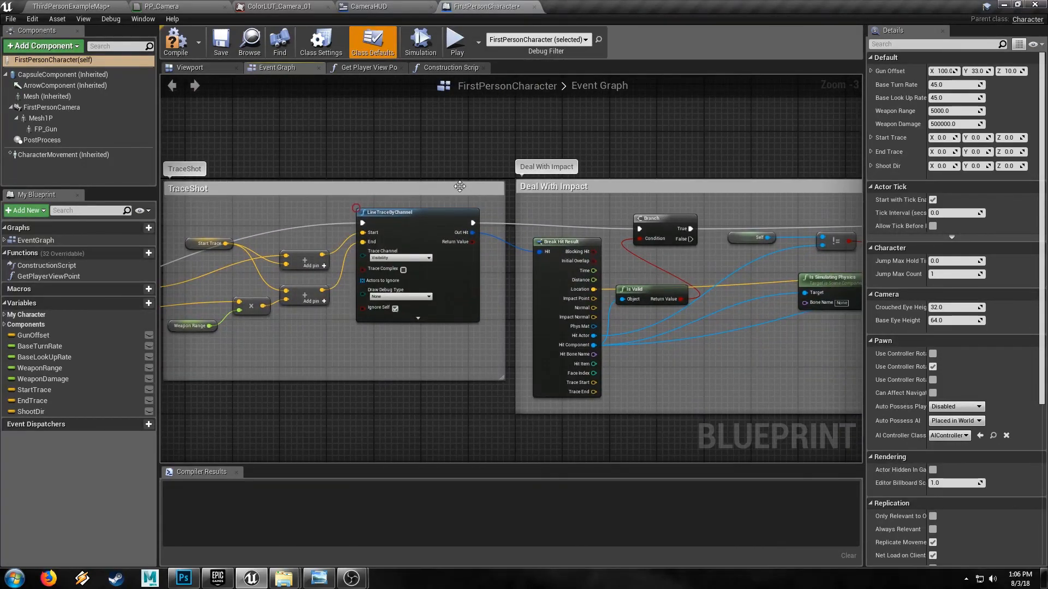
pyautogui.moveTo(331, 161); pyautogui.dragTo(624, 142, button='right')
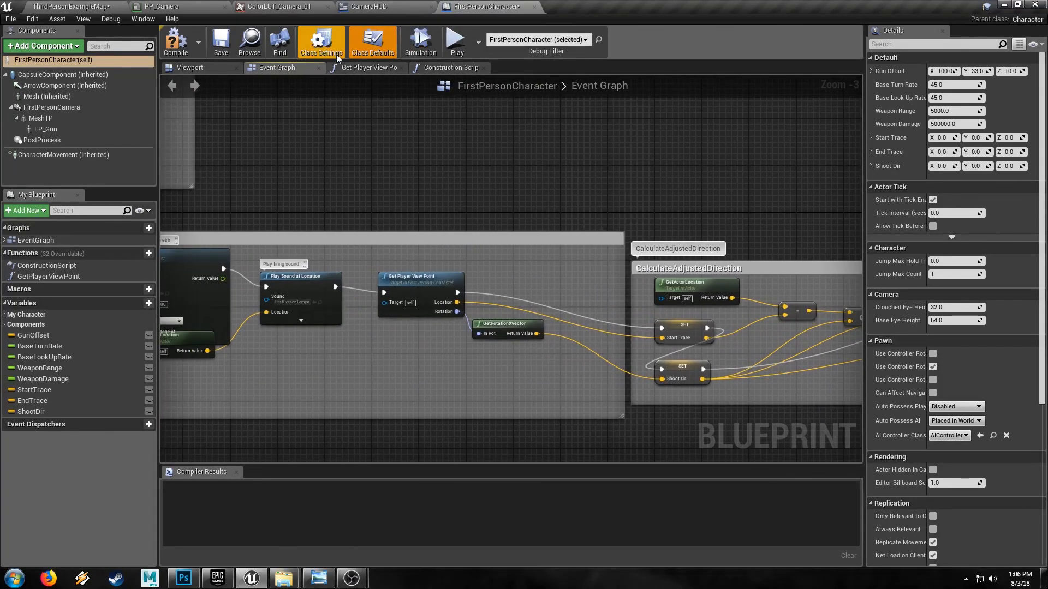
# Step: Delete the Mesh 1P and FP Gun nodes from the Construction Script, remove the Mesh1P and FP_Gun components, and compile
pyautogui.click(431, 68)
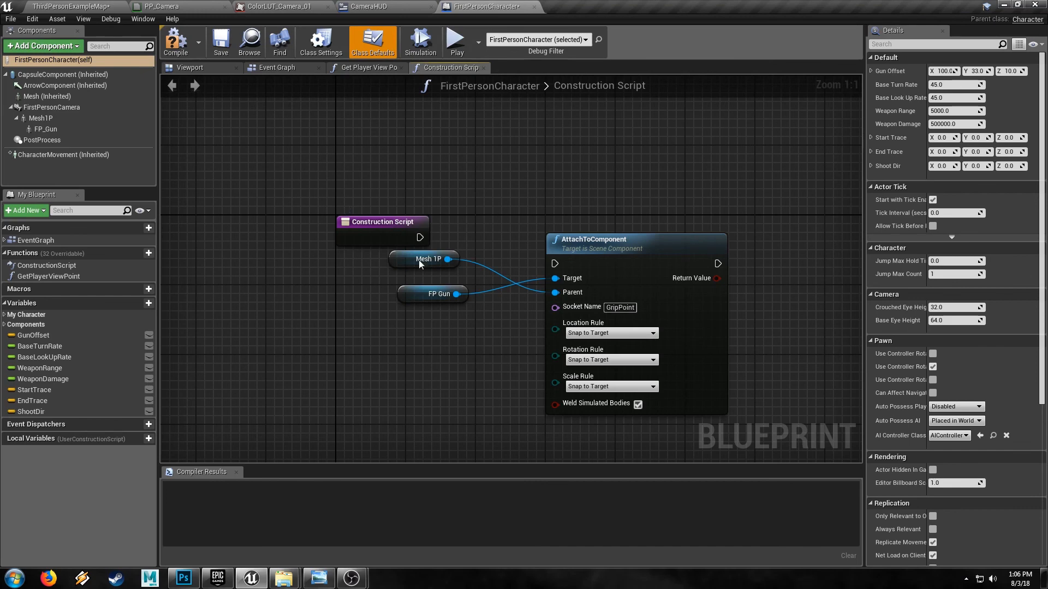
pyautogui.moveTo(377, 258); pyautogui.dragTo(460, 337)
pyautogui.press('Delete')
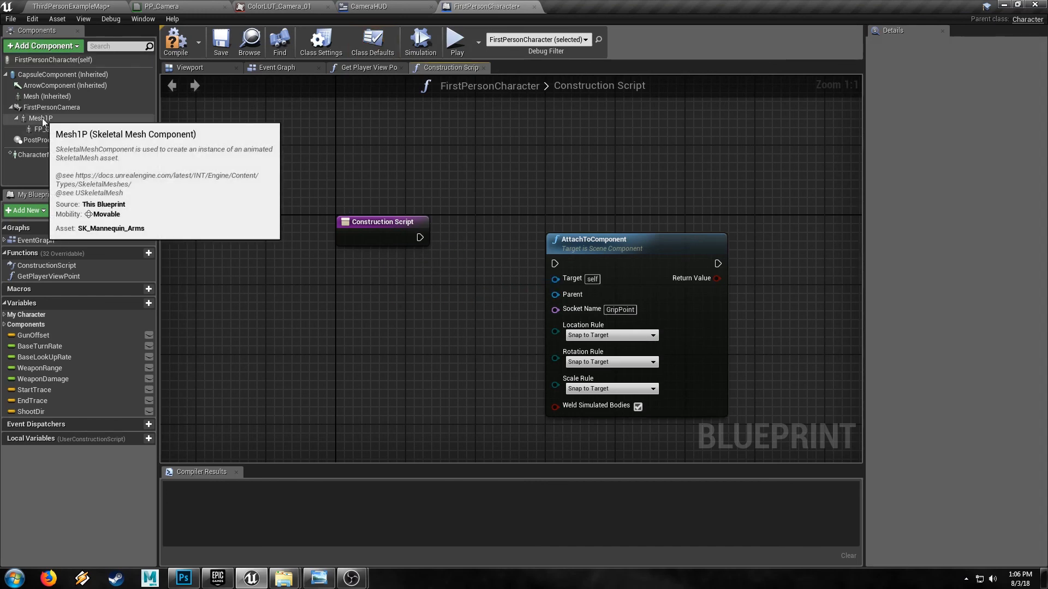
pyautogui.click(45, 119)
pyautogui.press('Delete')
pyautogui.press('Delete')
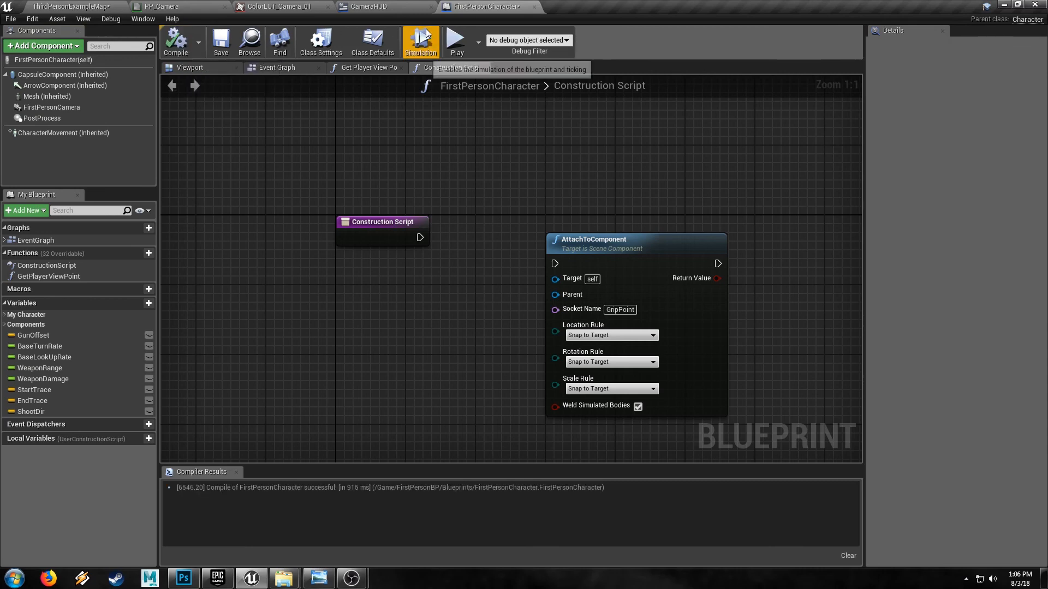
# Step: Play-test the character without arms and gun, inspecting FirstPersonCamera in the blueprint's viewport between the two runs
pyautogui.click(457, 43)
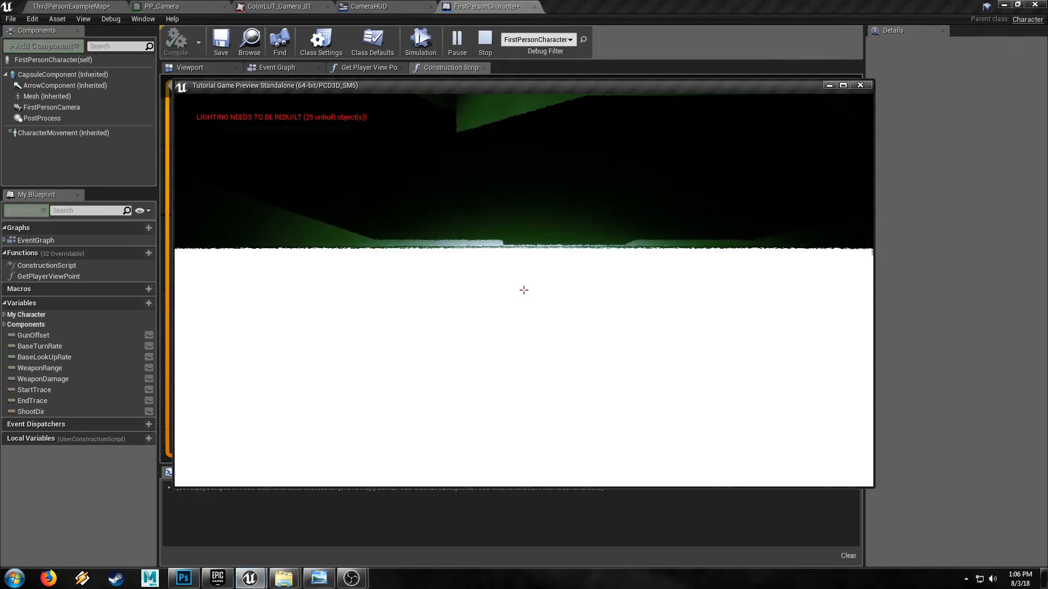
pyautogui.press('Escape')
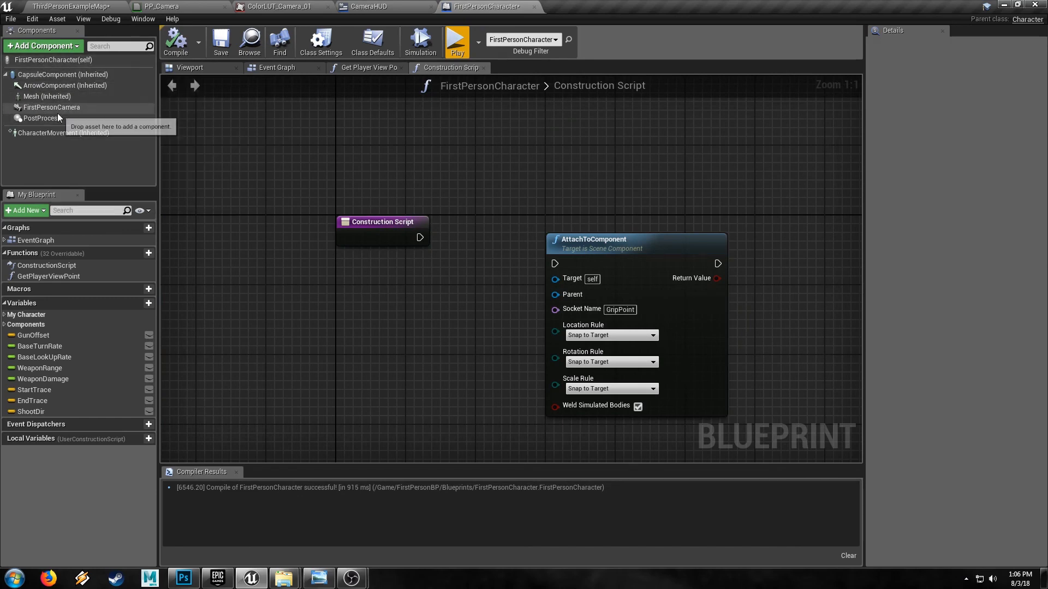
pyautogui.click(58, 112)
pyautogui.click(207, 68)
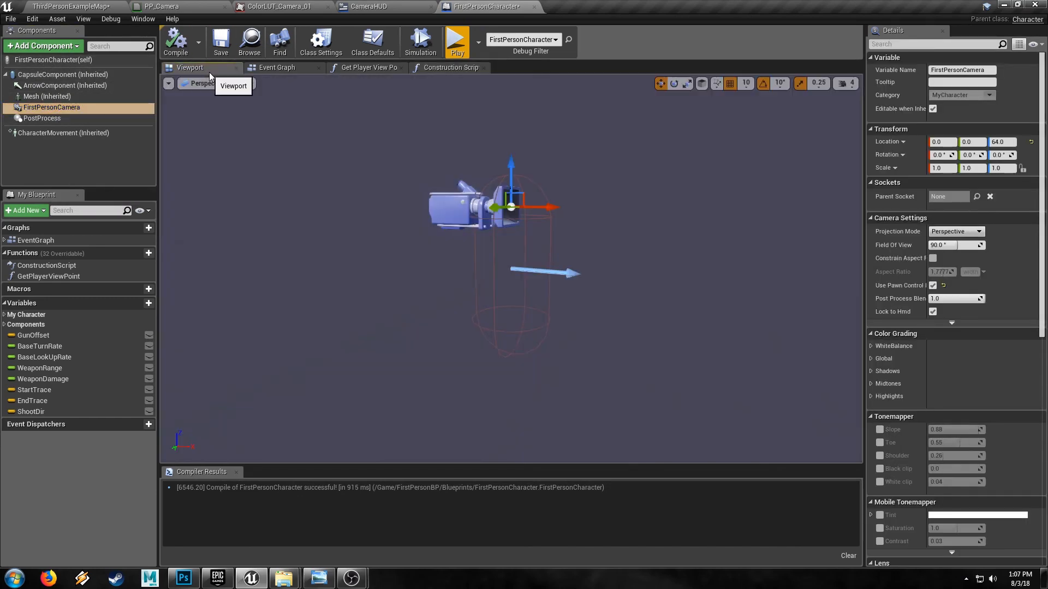
pyautogui.click(457, 41)
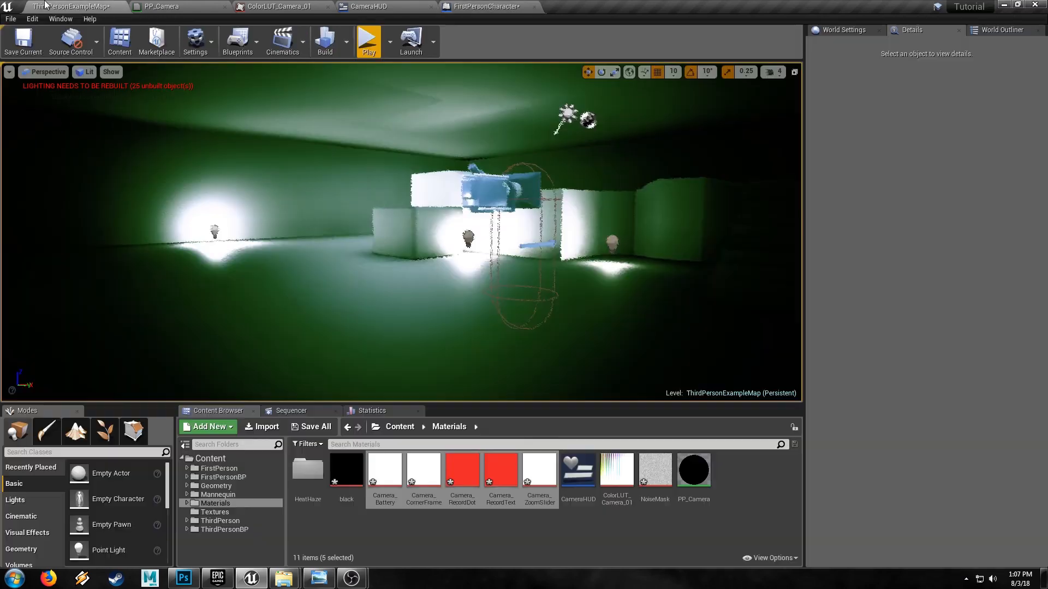
pyautogui.press('w')
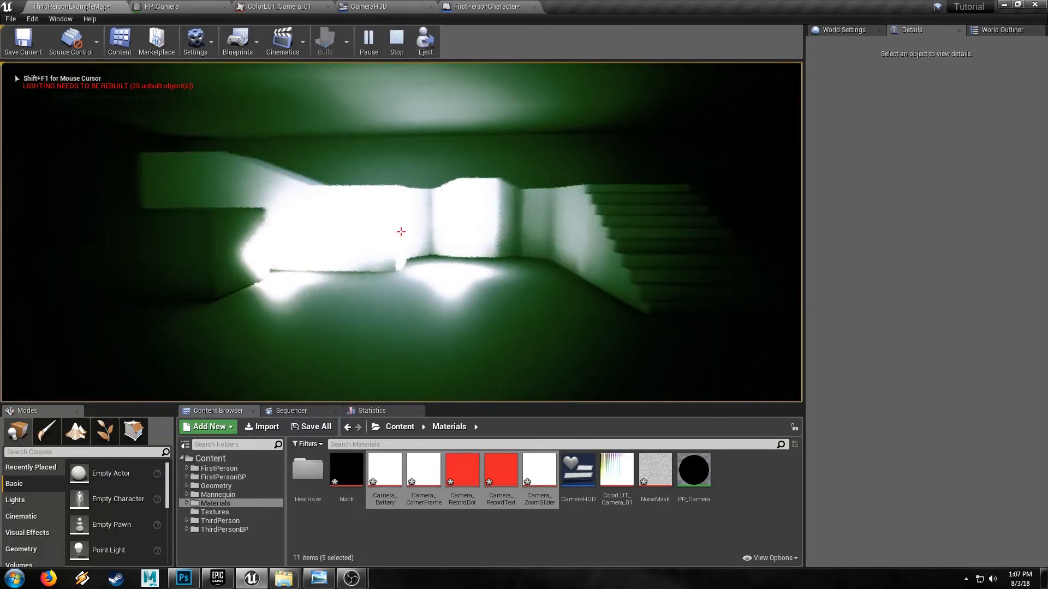
pyautogui.press('Escape')
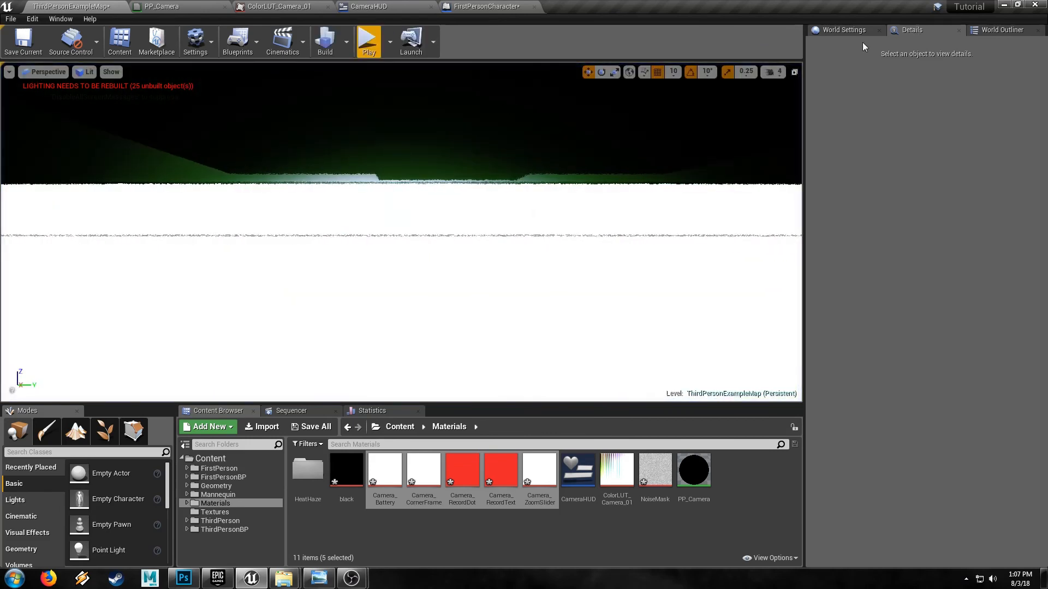
# Step: Clear the search filter in the level's World Settings and set the game mode's HUD Class to None
pyautogui.moveTo(654, 164); pyautogui.dragTo(586, 145, button='right')
pyautogui.press('w')
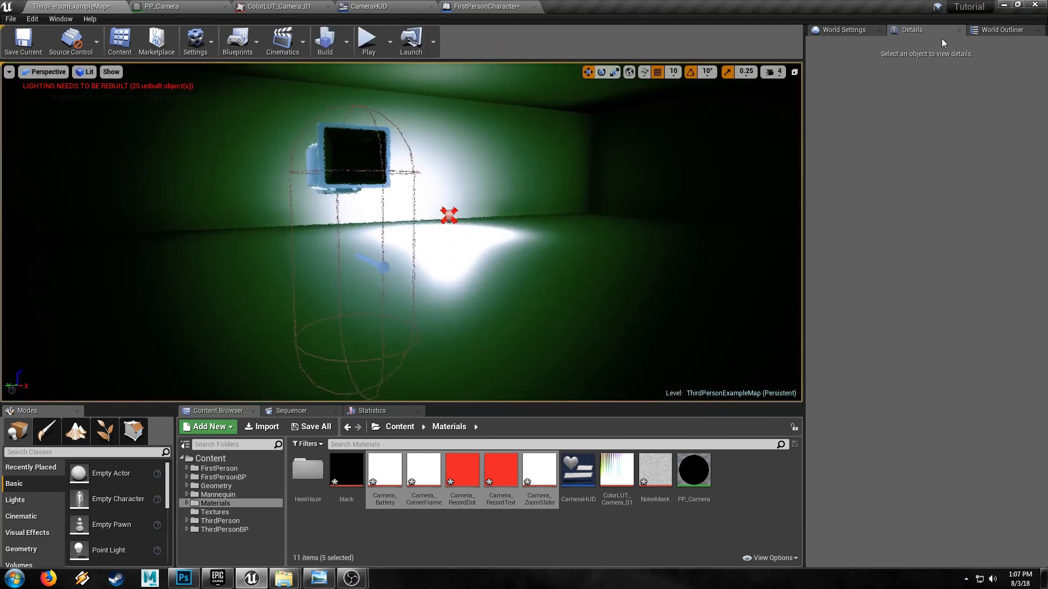
pyautogui.click(1000, 30)
pyautogui.click(840, 31)
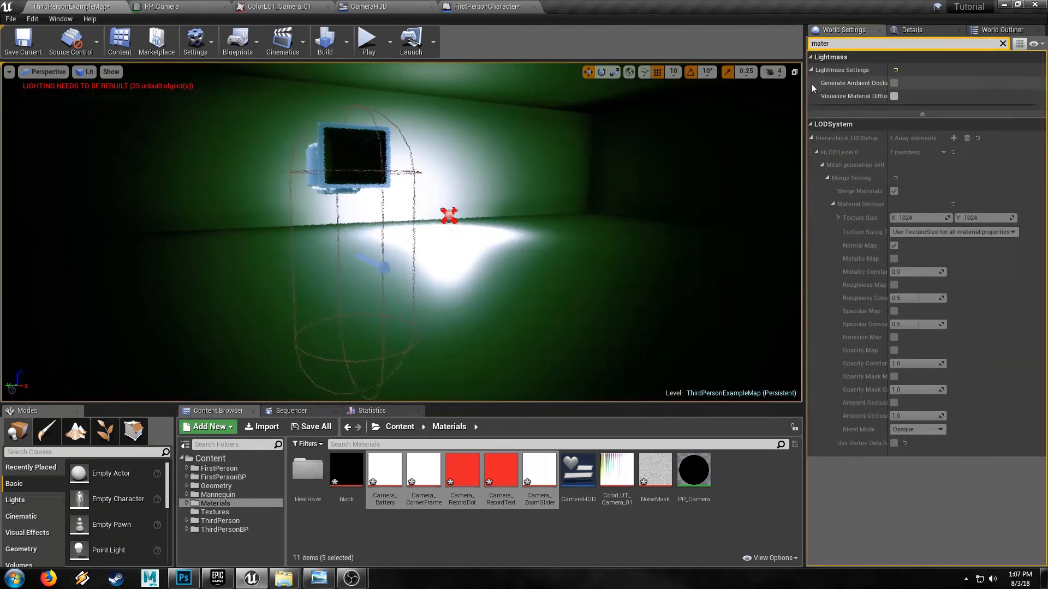
pyautogui.click(1003, 44)
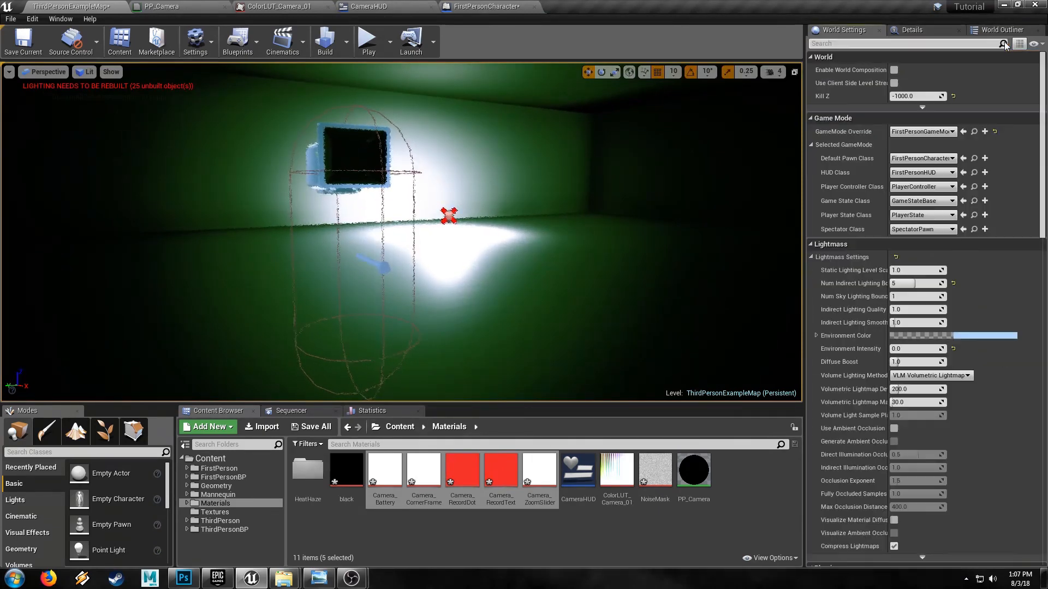
pyautogui.click(910, 172)
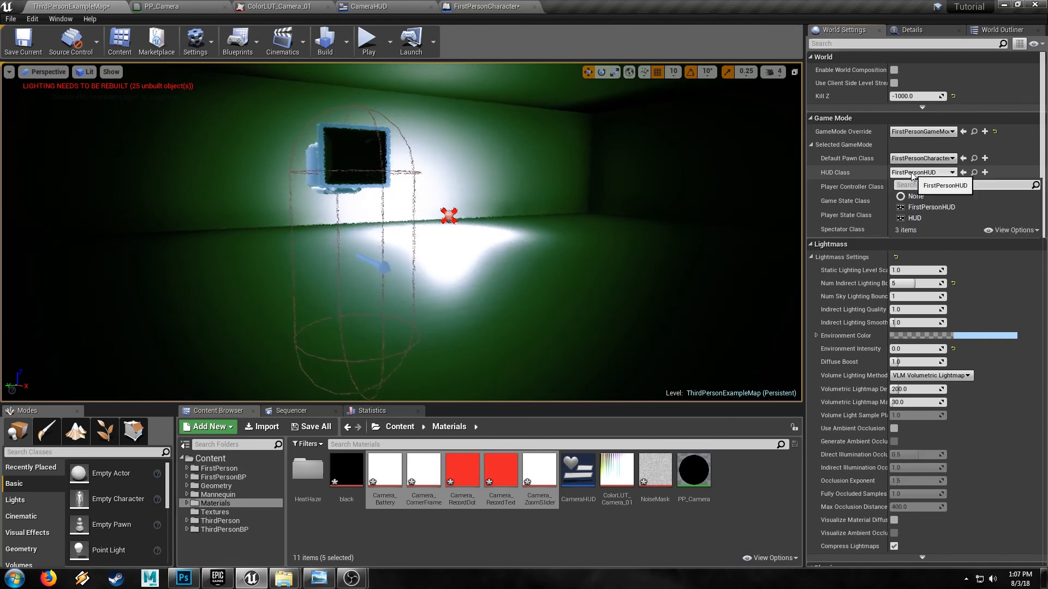
pyautogui.click(928, 197)
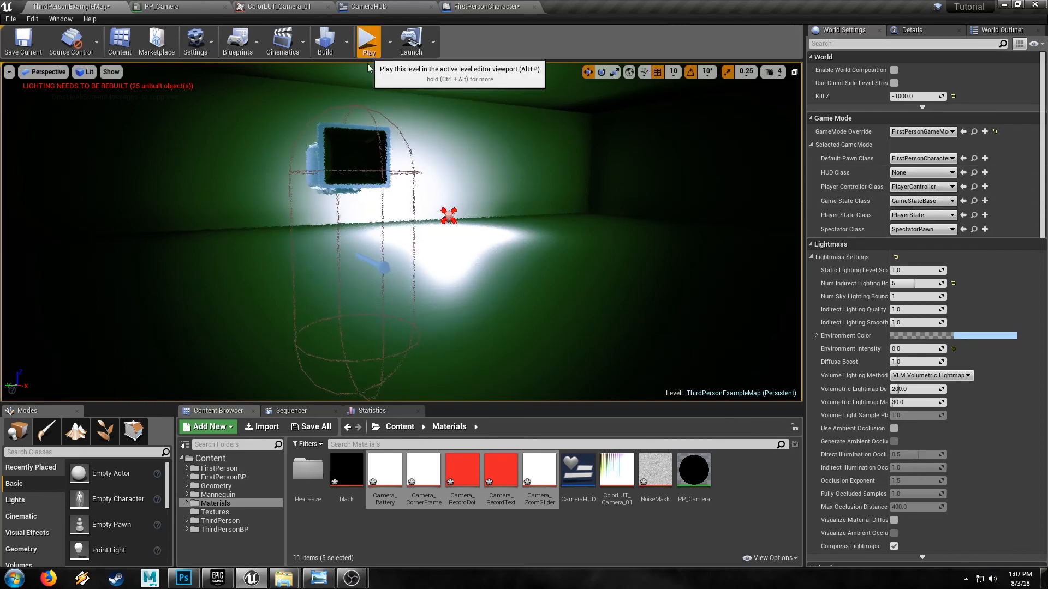
# Step: Play-test the level and walk around to check the view without the default HUD crosshair
pyautogui.click(367, 39)
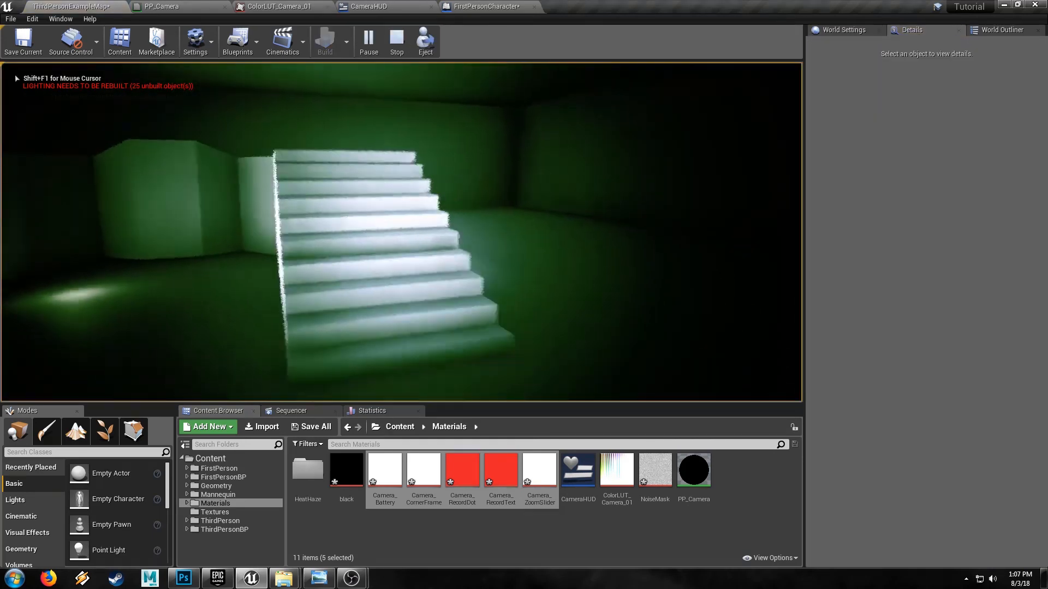
pyautogui.press('w')
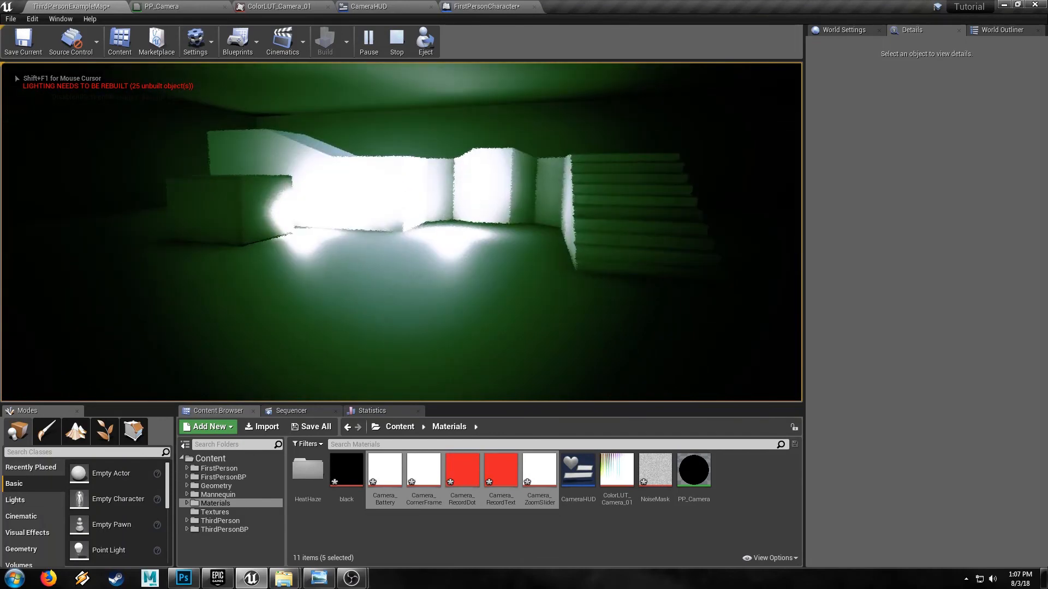
pyautogui.press('Escape')
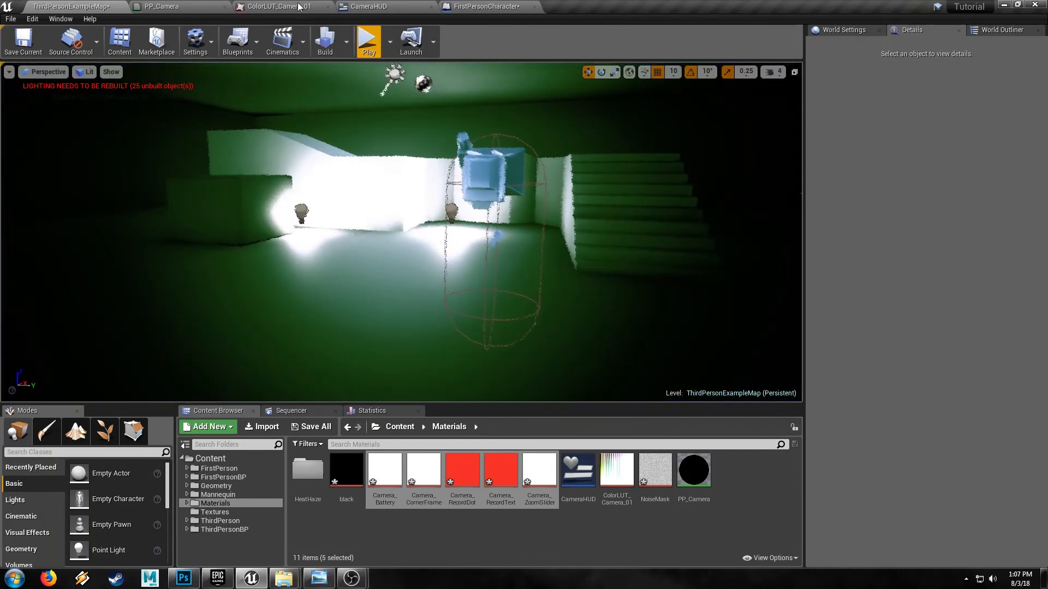
# Step: Add an Event BeginPlay node in an empty area of the FirstPersonCharacter blueprint's Event Graph
pyautogui.click(484, 6)
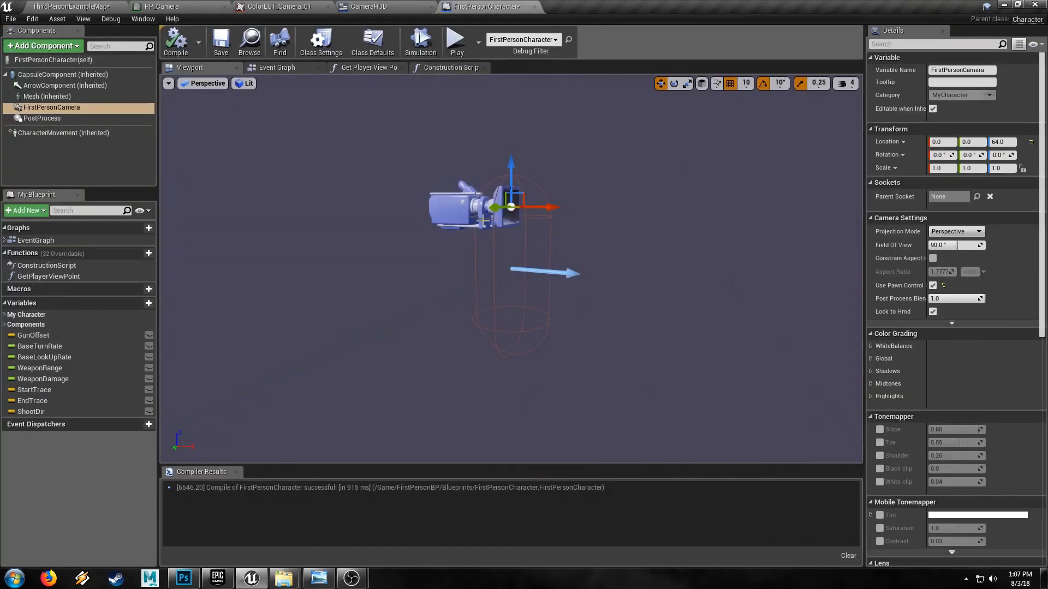
pyautogui.click(299, 68)
pyautogui.moveTo(553, 163); pyautogui.dragTo(284, 185, button='right')
pyautogui.moveTo(753, 437); pyautogui.dragTo(736, 174, button='right')
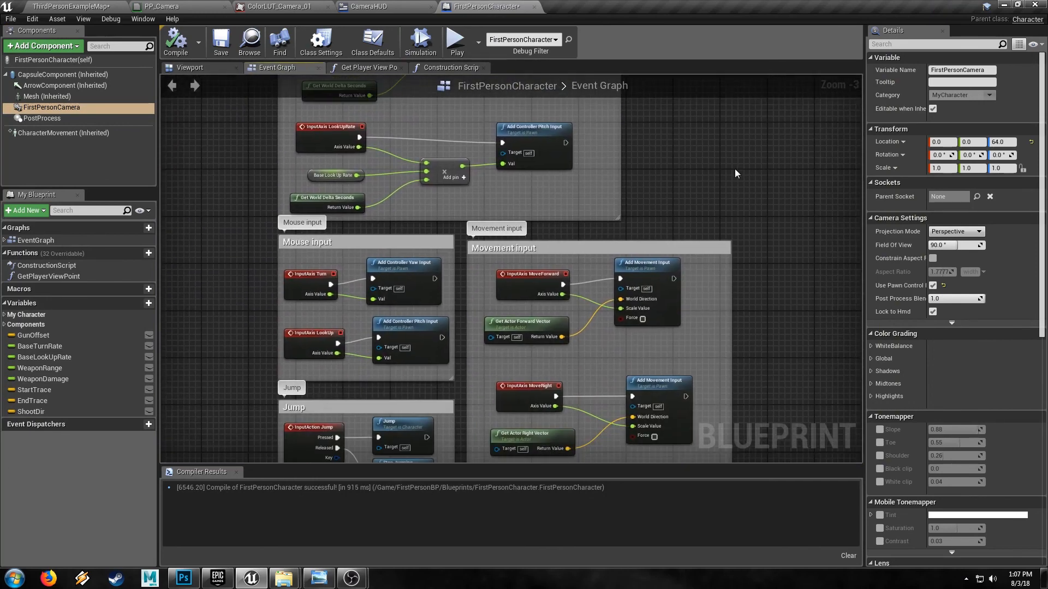
pyautogui.moveTo(811, 318); pyautogui.dragTo(431, 227, button='right')
pyautogui.rightClick(431, 227)
pyautogui.write('be')
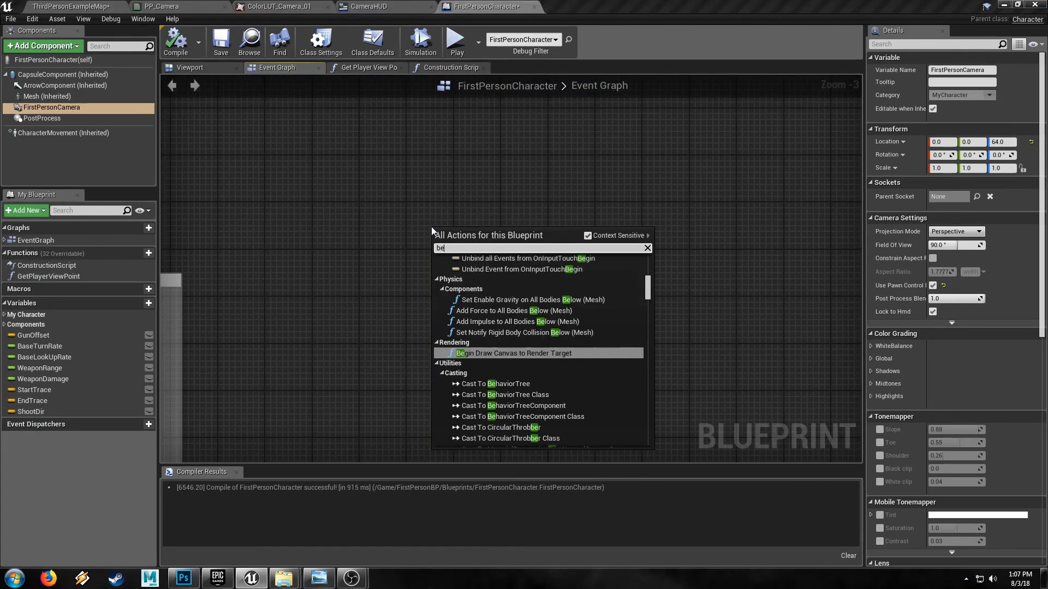
pyautogui.write('gin')
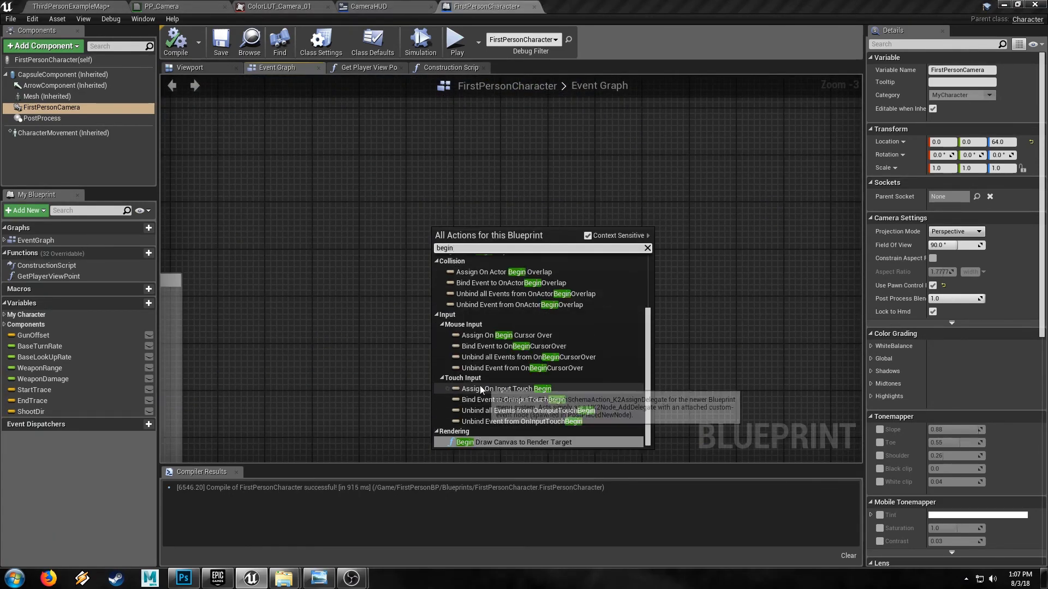
pyautogui.write(' play')
pyautogui.click(469, 267)
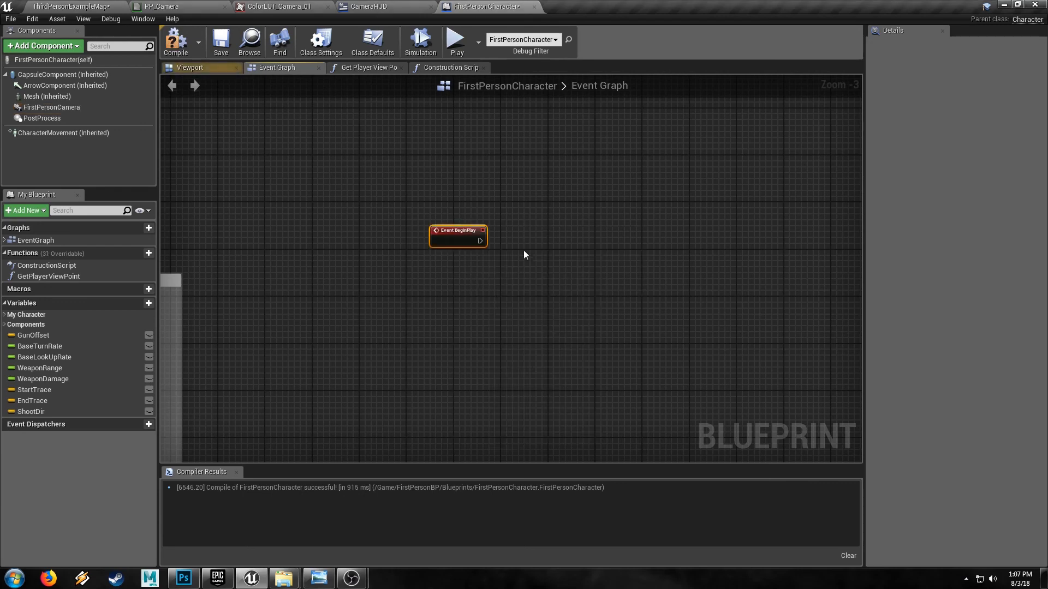
pyautogui.click(556, 234)
pyautogui.moveTo(557, 234); pyautogui.dragTo(509, 272, button='right')
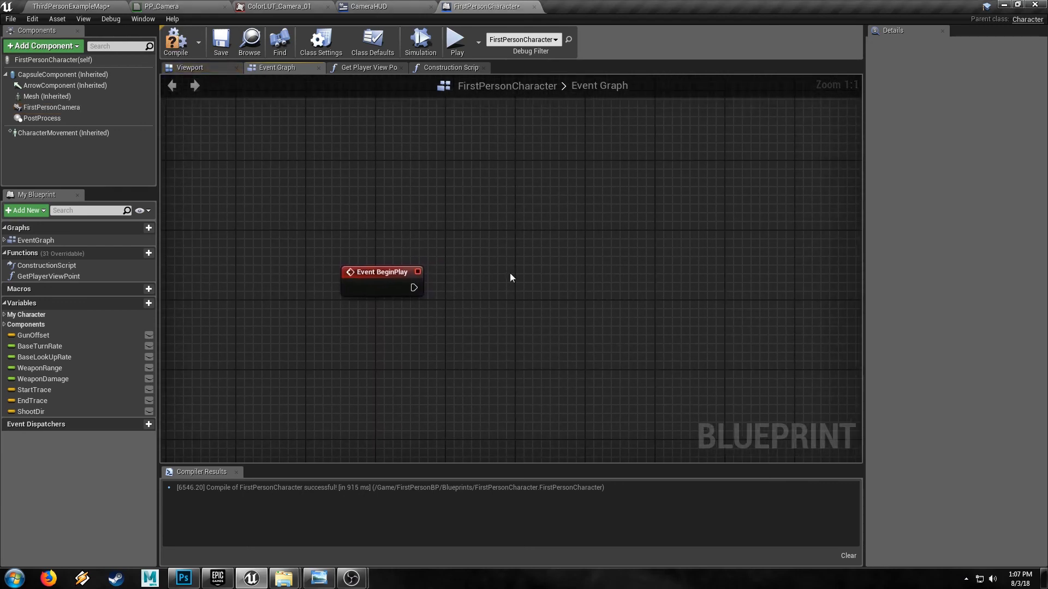
# Step: Connect a Create Widget node to Event BeginPlay, set its class to CameraHUD, and place it beside the event
pyautogui.moveTo(513, 287); pyautogui.dragTo(504, 286)
pyautogui.write('create widget')
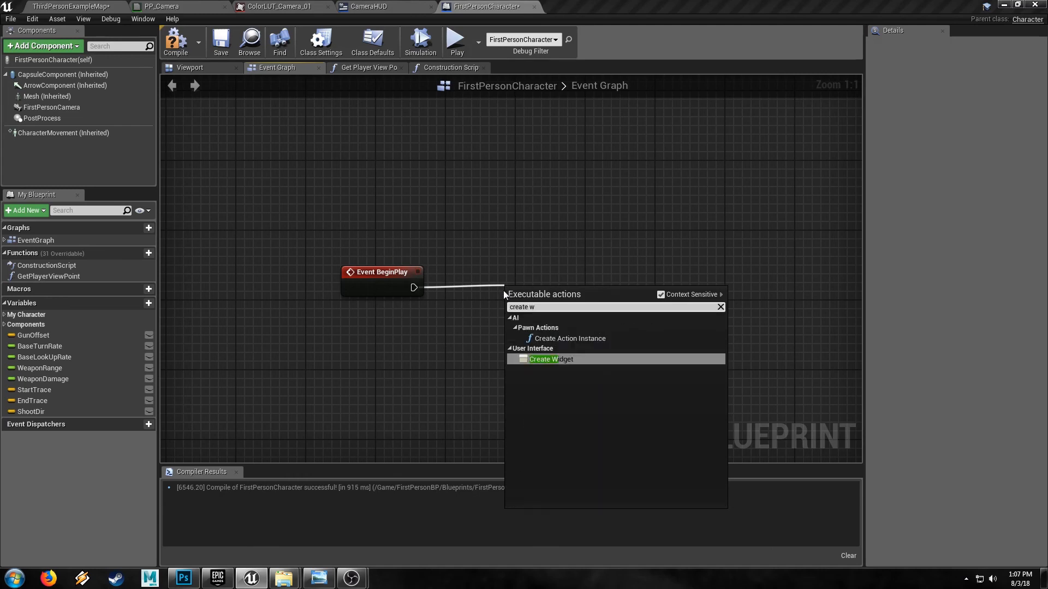
pyautogui.click(562, 355)
pyautogui.click(568, 321)
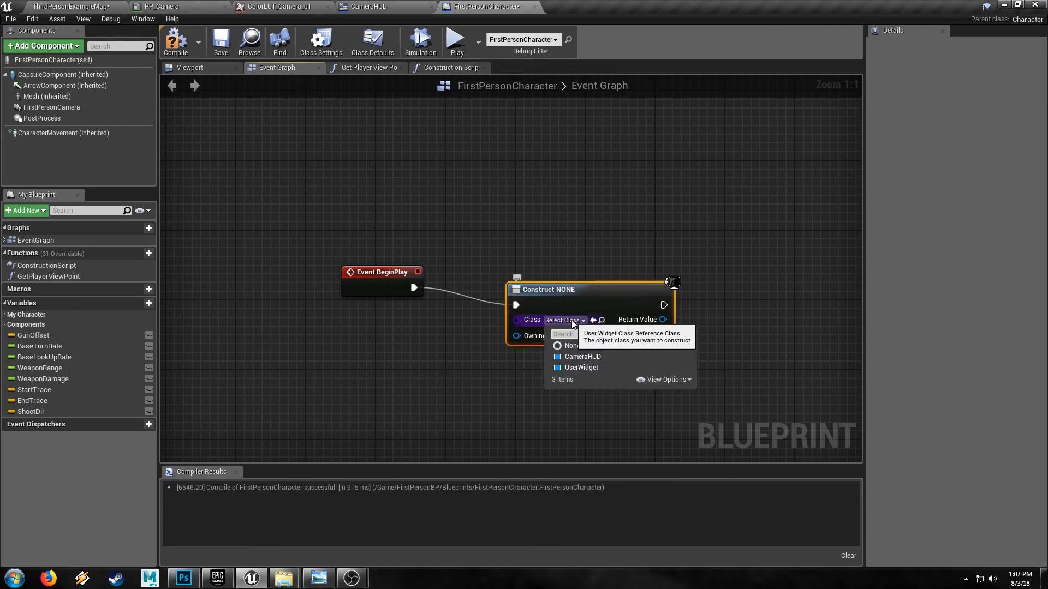
pyautogui.click(575, 355)
pyautogui.moveTo(572, 289); pyautogui.dragTo(529, 263)
pyautogui.moveTo(645, 278); pyautogui.dragTo(512, 269, button='right')
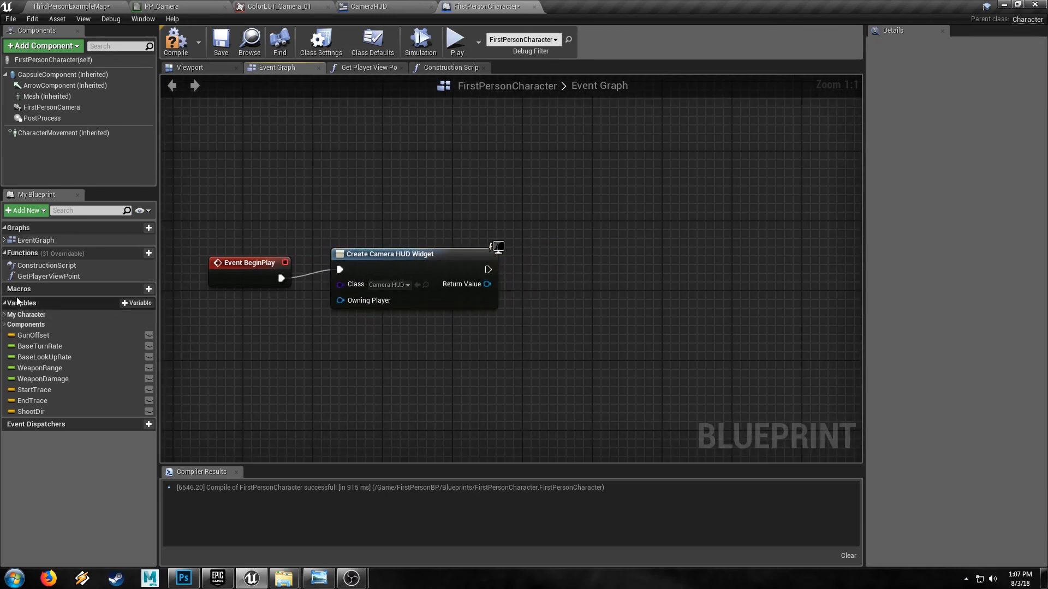
# Step: Add a new variable named Camera HUD to the FirstPersonCharacter blueprint
pyautogui.click(137, 303)
pyautogui.write('Ca')
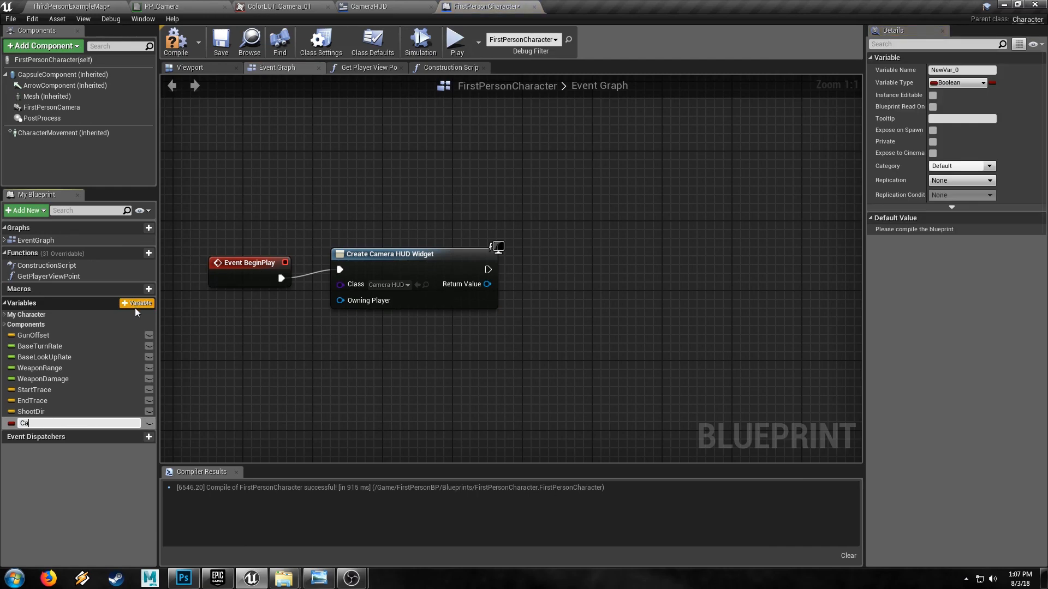
pyautogui.write('mera HUD')
pyautogui.press('Return')
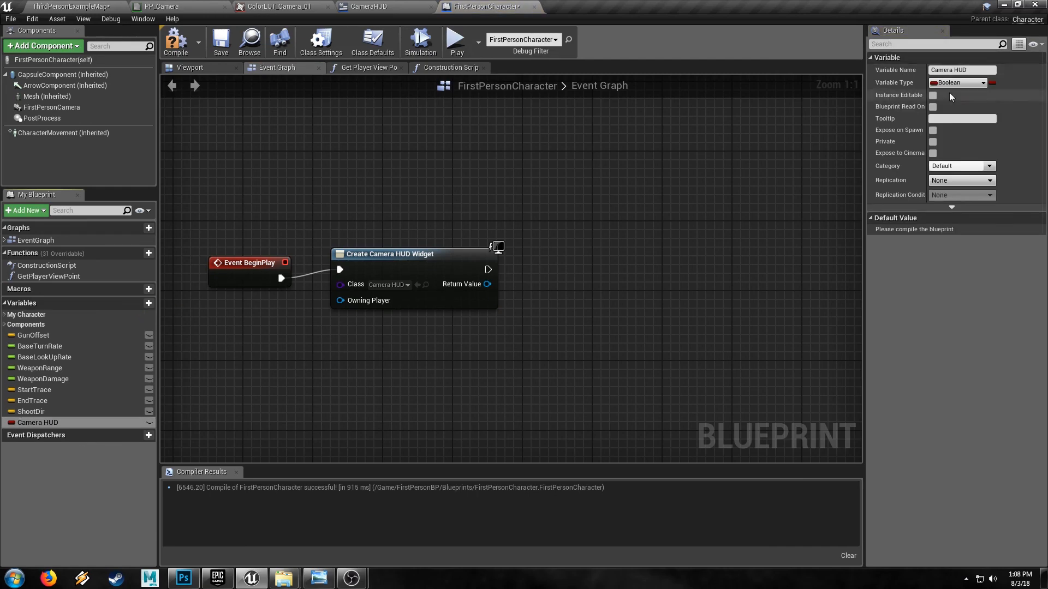
# Step: Set the Camera HUD variable's type to Widget and compile the blueprint
pyautogui.click(959, 82)
pyautogui.write('wi')
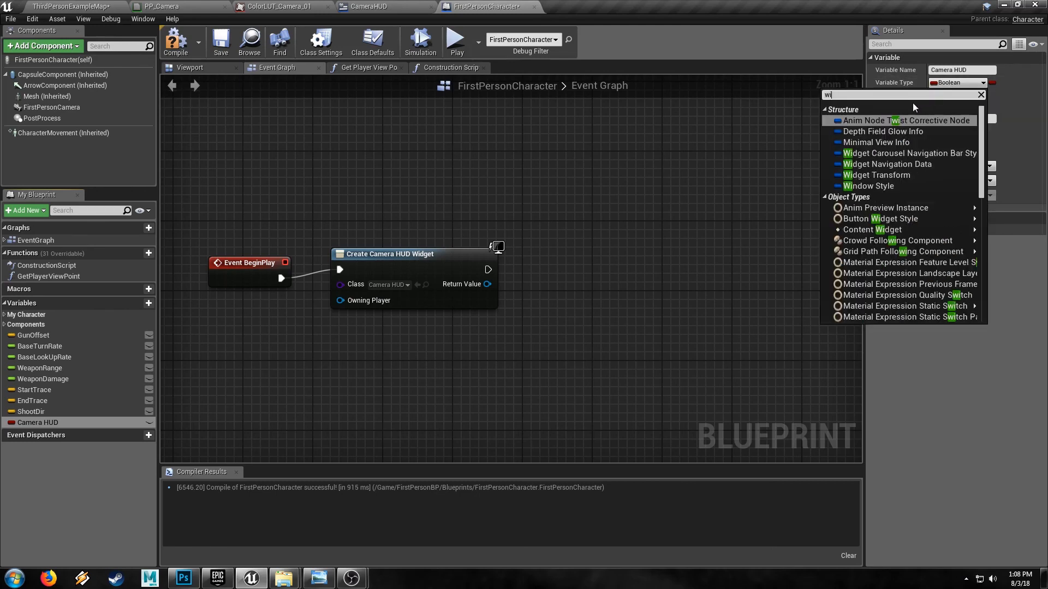
pyautogui.write('dget')
pyautogui.click(853, 260)
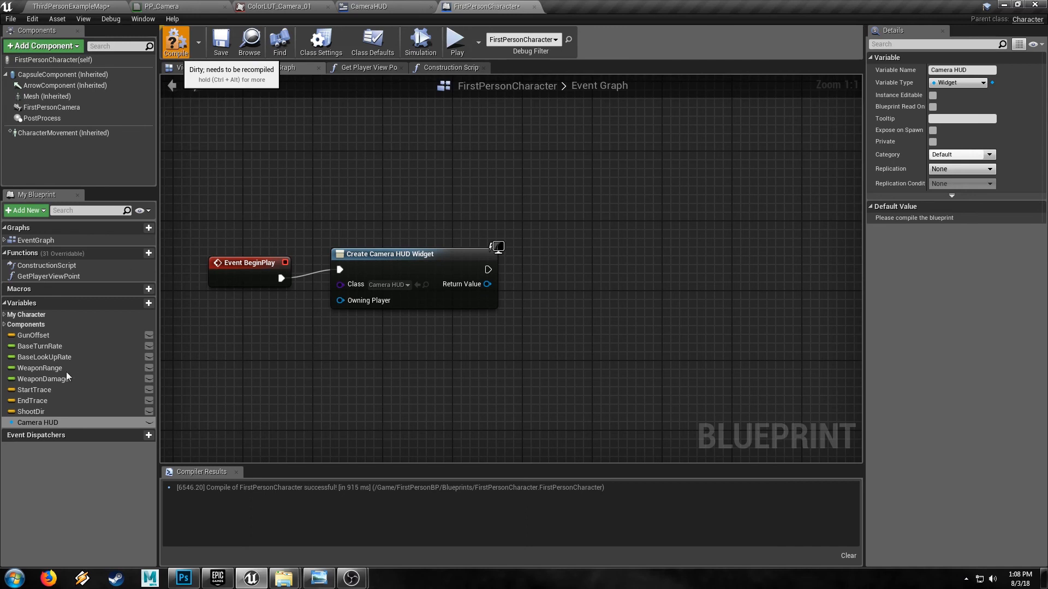
# Step: Add a SET node for the Camera HUD variable and connect it to Create Camera HUD Widget's execution output and Return Value
pyautogui.moveTo(37, 422); pyautogui.dragTo(579, 262)
pyautogui.click(605, 281)
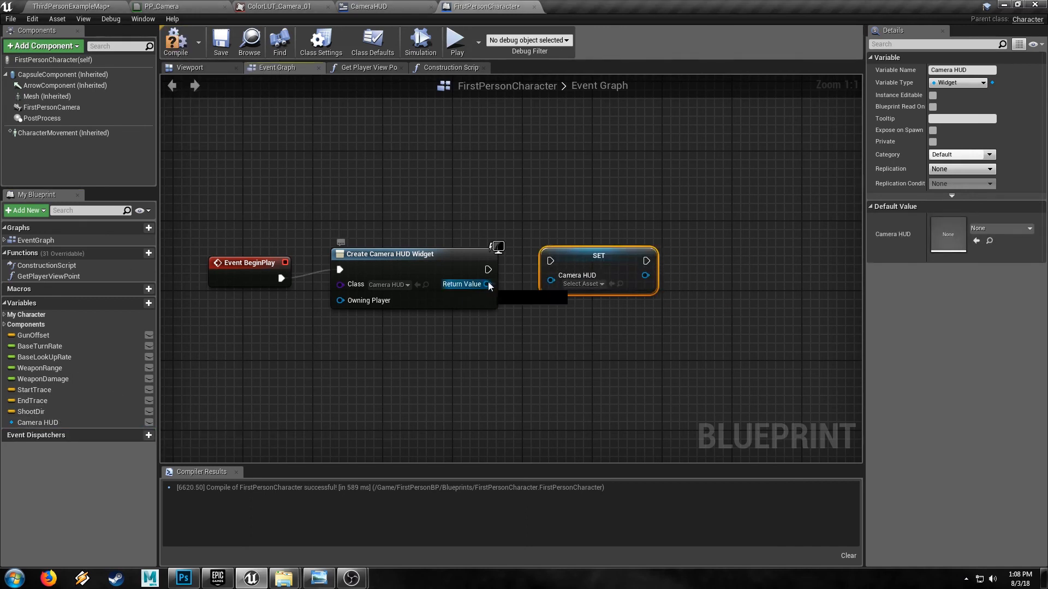
pyautogui.moveTo(487, 284); pyautogui.dragTo(548, 269)
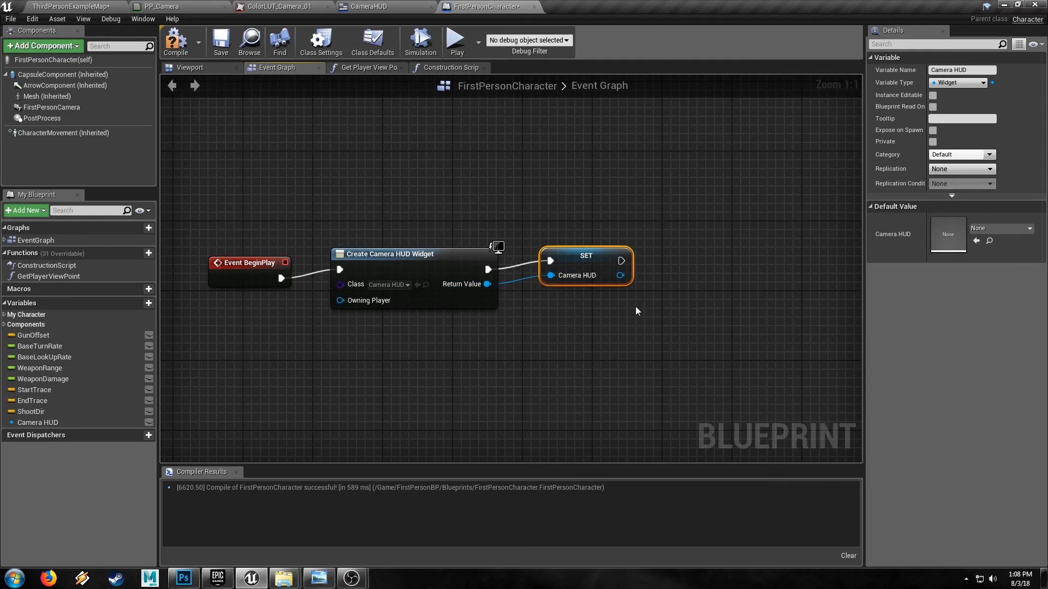
pyautogui.moveTo(636, 310); pyautogui.dragTo(421, 315, button='right')
pyautogui.moveTo(433, 277); pyautogui.dragTo(433, 277)
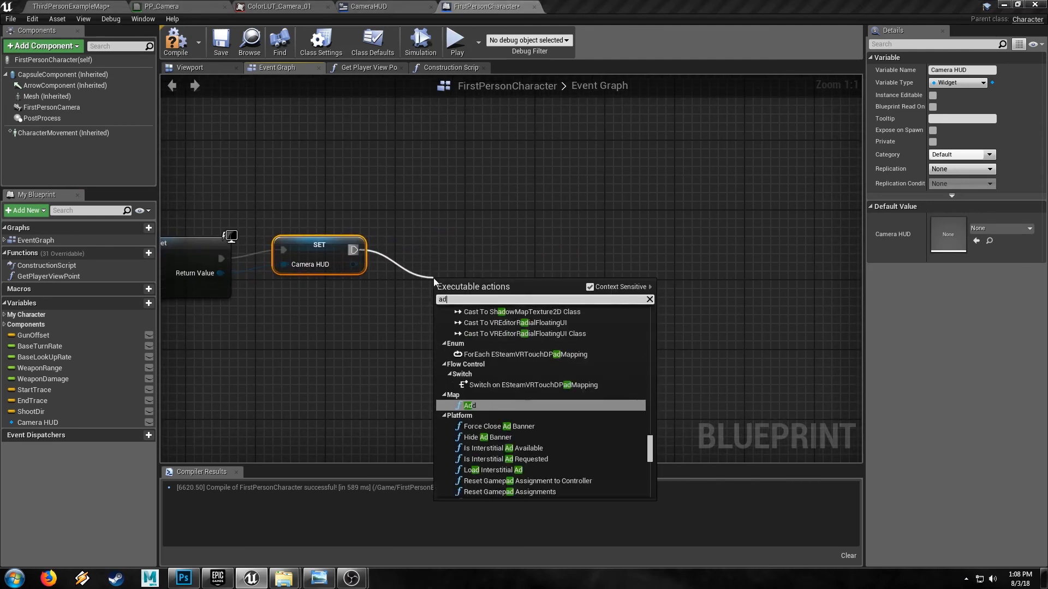
pyautogui.write('add to v')
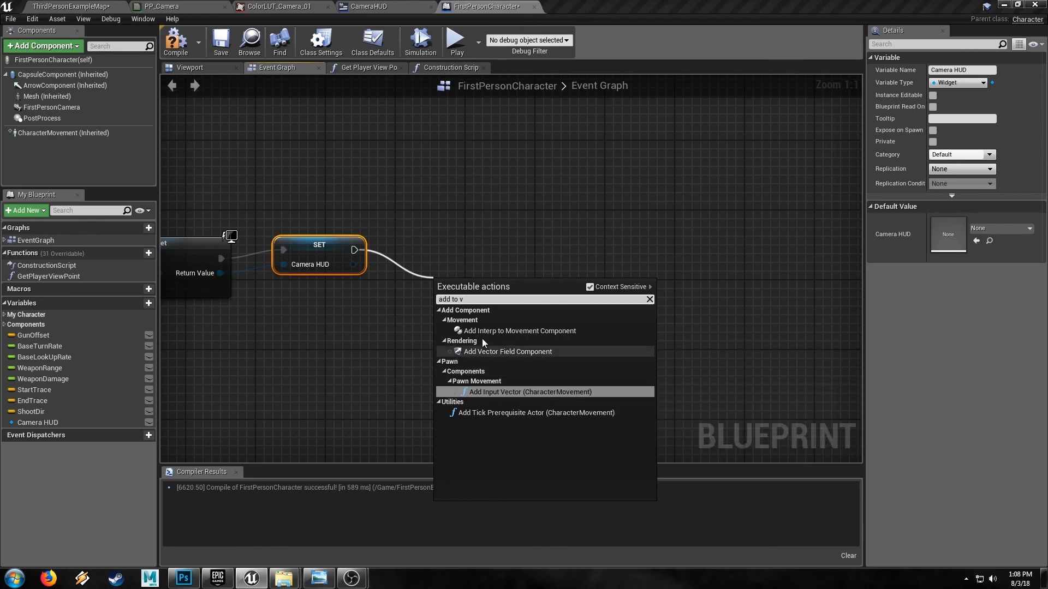
pyautogui.click(326, 363)
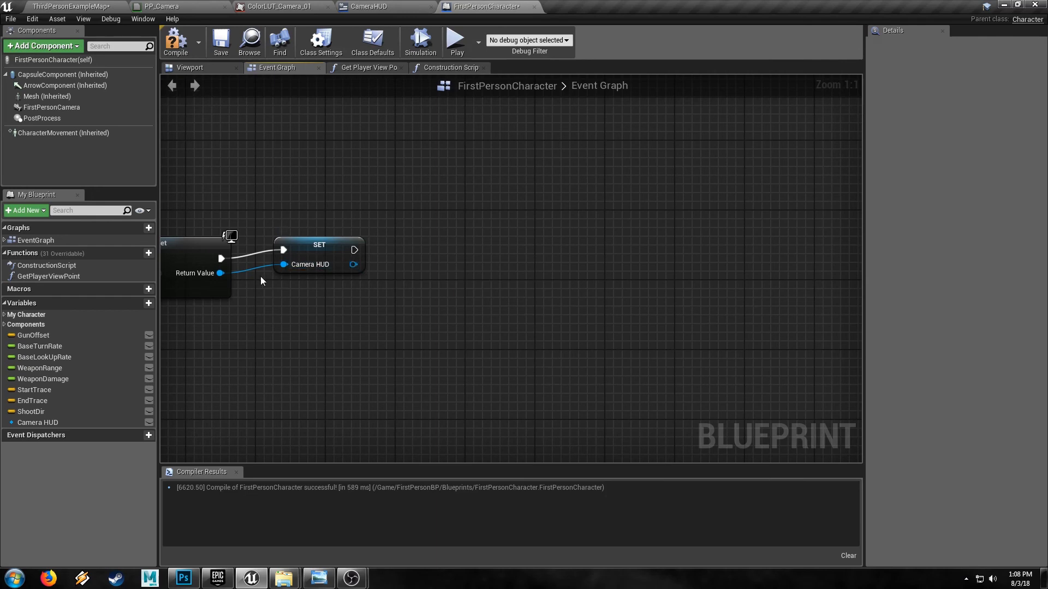
# Step: Add an Add to Viewport node targeting the created widget's Return Value and connect it after the SET node
pyautogui.moveTo(220, 274); pyautogui.dragTo(370, 308)
pyautogui.write('add t')
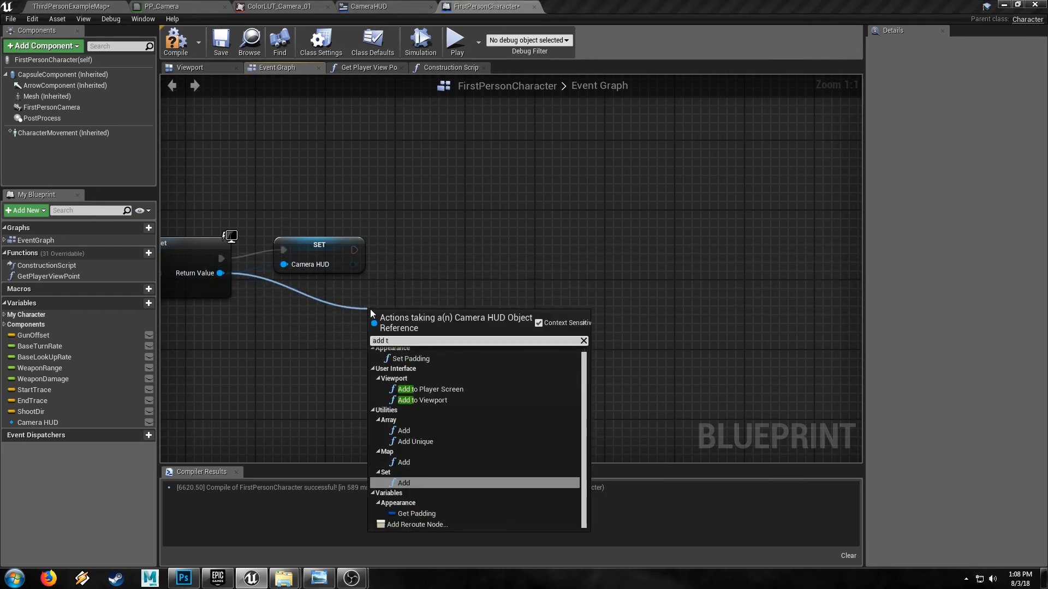
pyautogui.write('o vi')
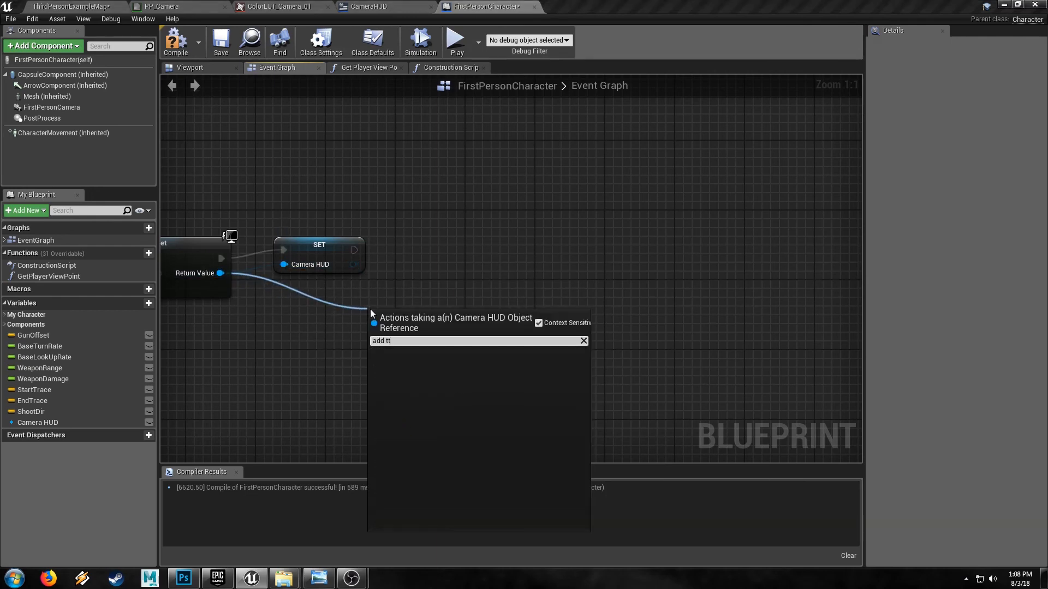
pyautogui.write('e')
pyautogui.press('Return')
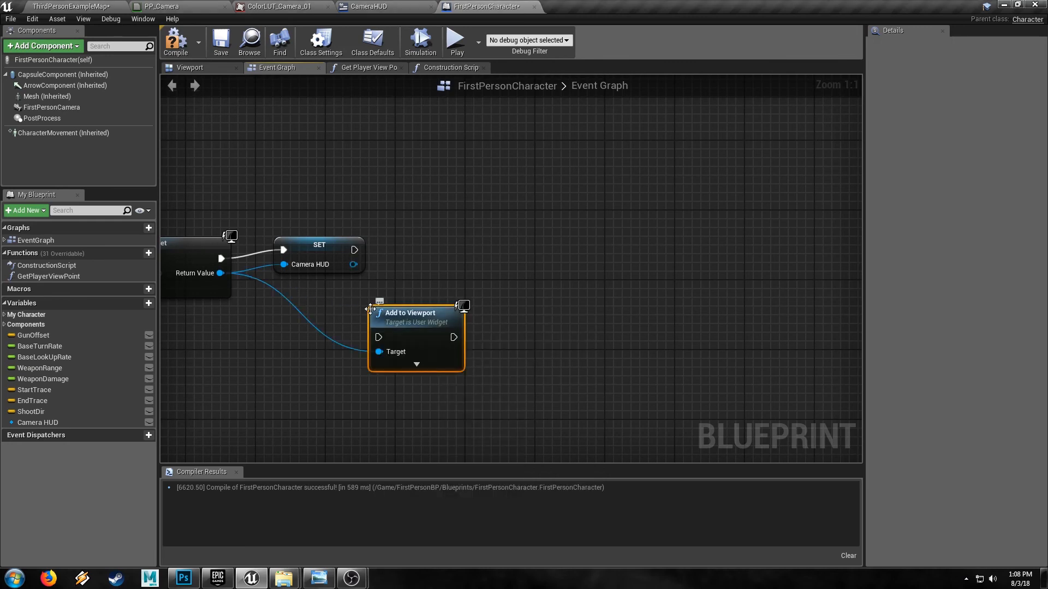
pyautogui.moveTo(384, 308); pyautogui.dragTo(419, 282)
pyautogui.moveTo(353, 250); pyautogui.dragTo(413, 311)
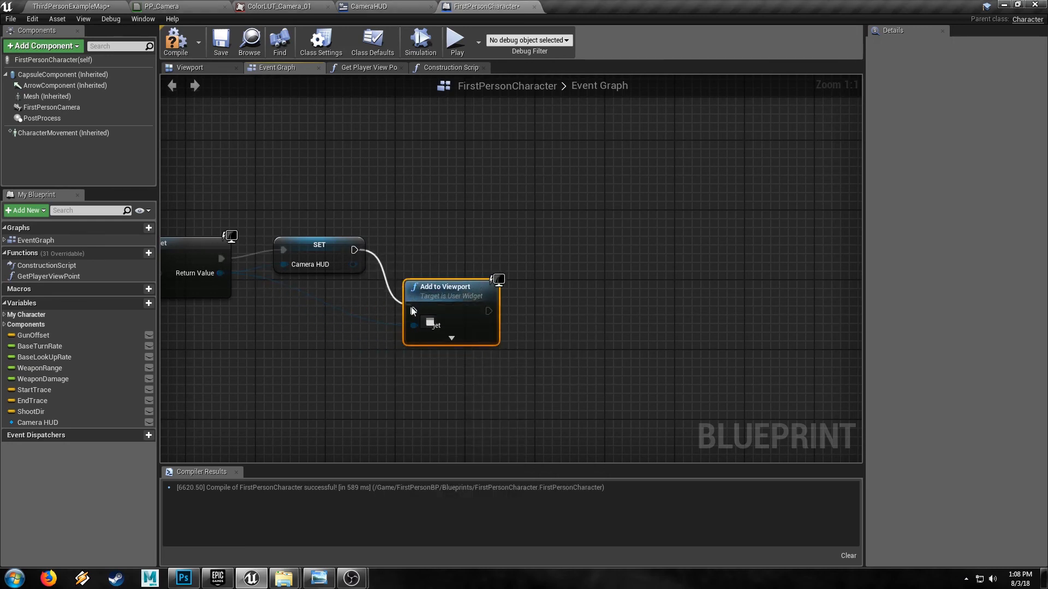
# Step: Add a widget Set Visibility node connected after Add to Viewport
pyautogui.moveTo(466, 315); pyautogui.dragTo(387, 306, button='right')
pyautogui.moveTo(409, 303); pyautogui.dragTo(493, 328)
pyautogui.write('set visi')
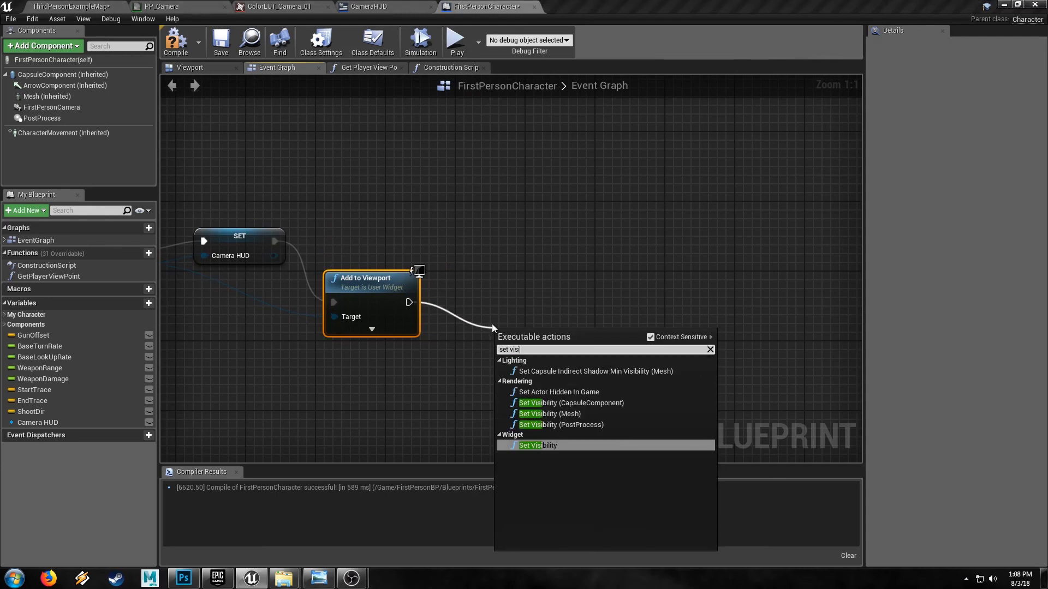
pyautogui.click(559, 445)
# Step: Connect the created widget's Return Value to Set Visibility's Target and choose Visible for In Visibility
pyautogui.moveTo(168, 286); pyautogui.dragTo(286, 257, button='right')
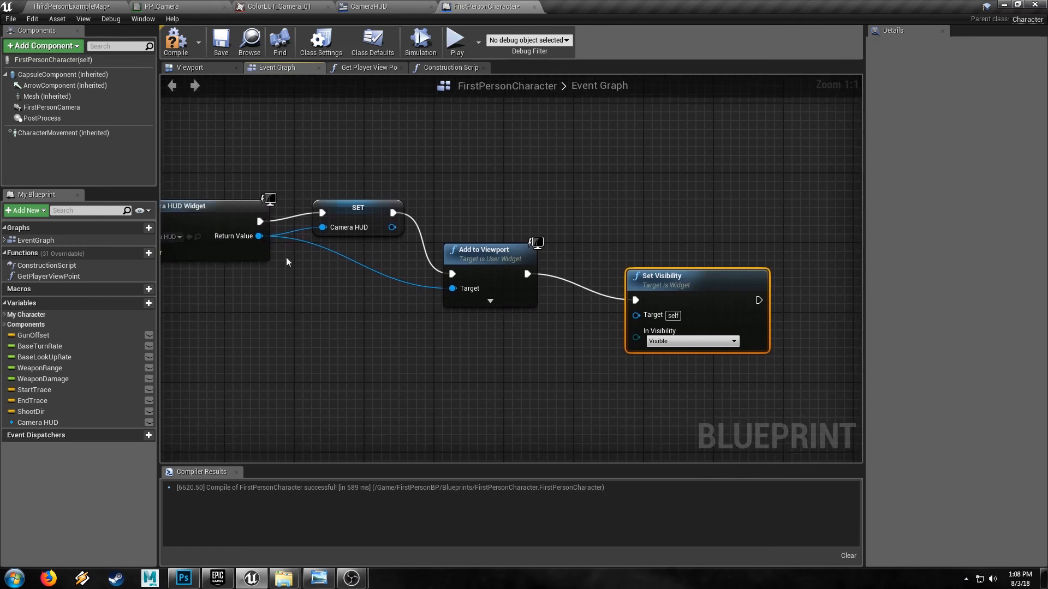
pyautogui.moveTo(259, 236); pyautogui.dragTo(636, 315)
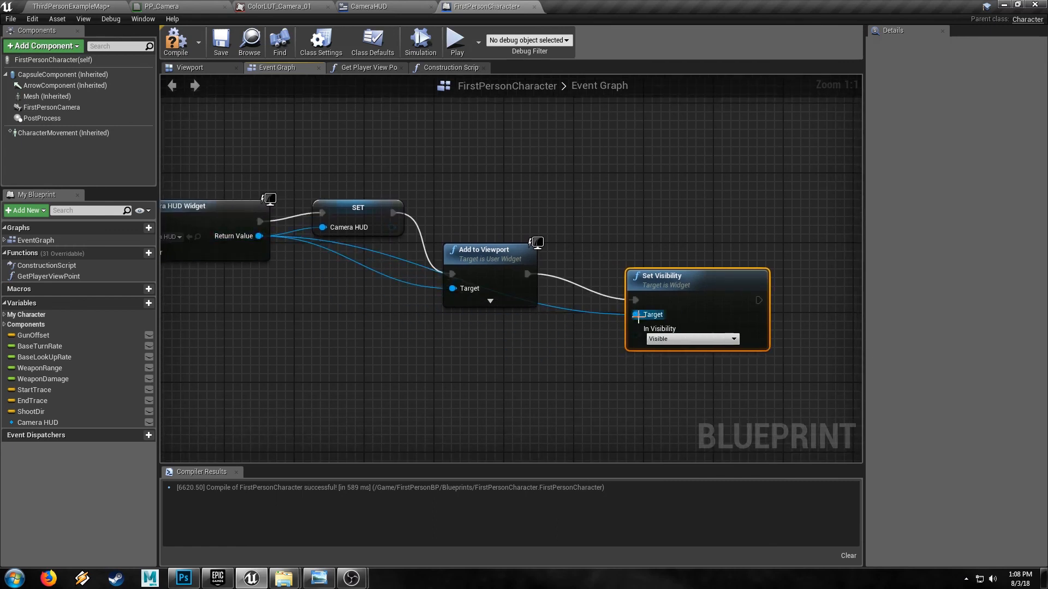
pyautogui.click(676, 339)
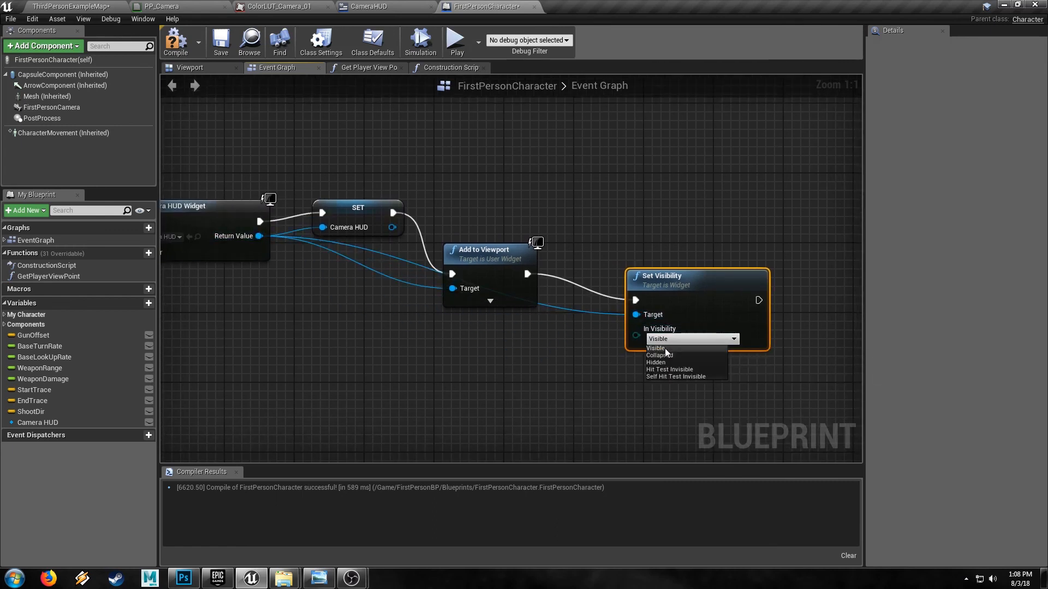
pyautogui.click(665, 348)
# Step: Compile the FirstPersonCharacter blueprint and run a short play preview of the camera overlay
pyautogui.moveTo(529, 320); pyautogui.dragTo(419, 354, button='right')
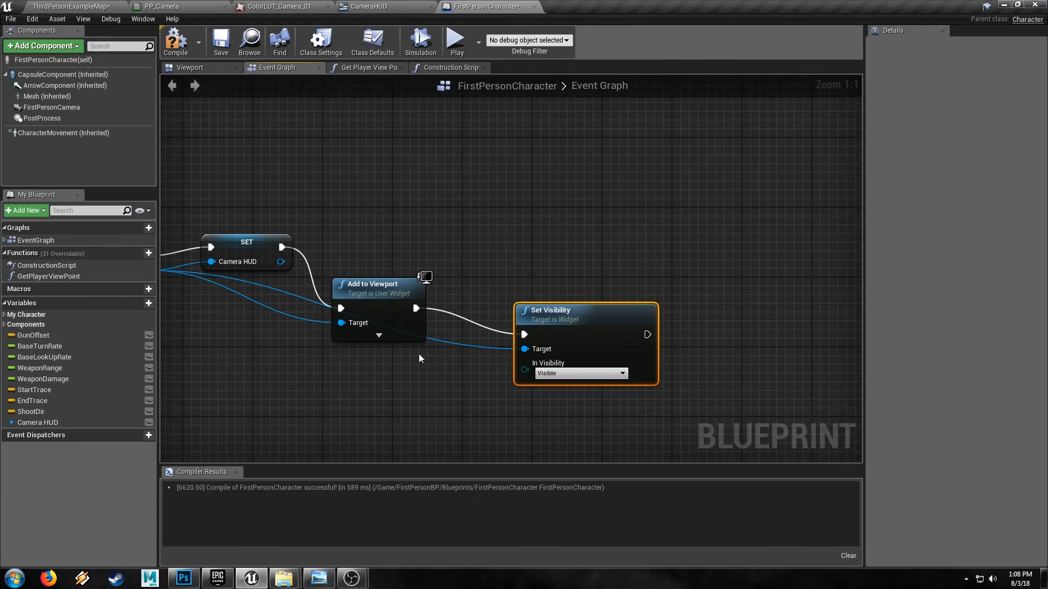
pyautogui.click(176, 44)
pyautogui.click(456, 42)
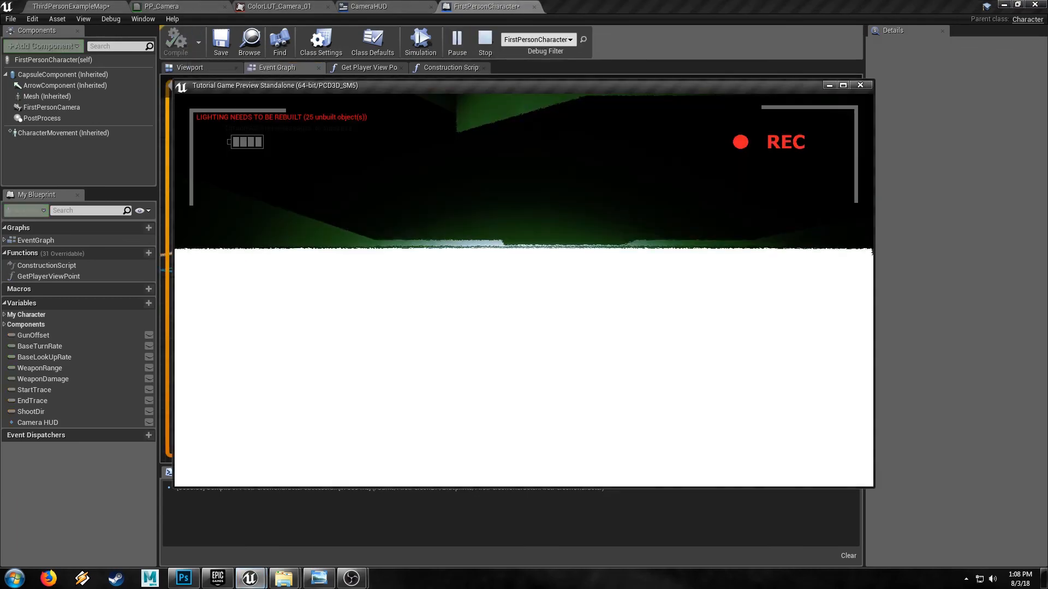
pyautogui.press('Escape')
# Step: Delete the point light marked with a red cross from the ThirdPersonExampleMap level
pyautogui.click(102, 6)
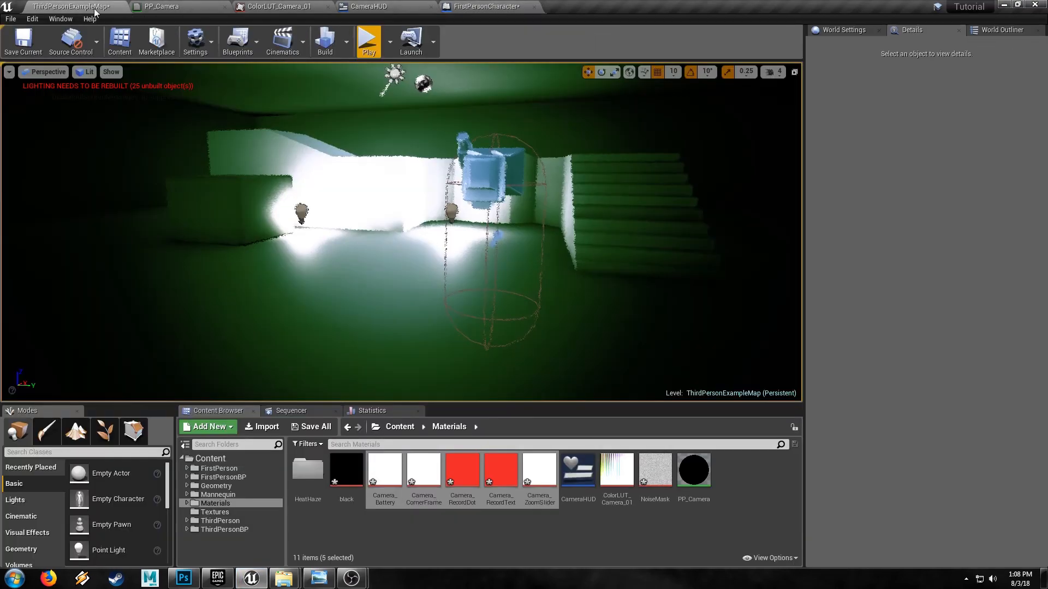
pyautogui.moveTo(349, 218); pyautogui.dragTo(243, 253, button='right')
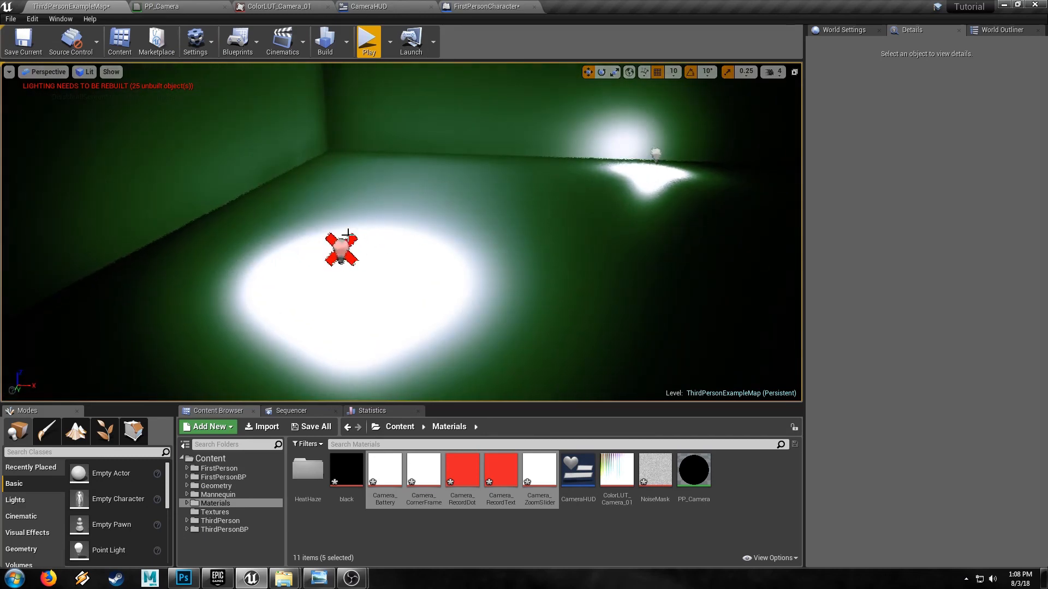
pyautogui.click(343, 247)
pyautogui.press('Delete')
# Step: Play-test the level and look around to check the camera HUD overlay over the green-tinted view
pyautogui.moveTo(344, 247); pyautogui.dragTo(540, 243, button='right')
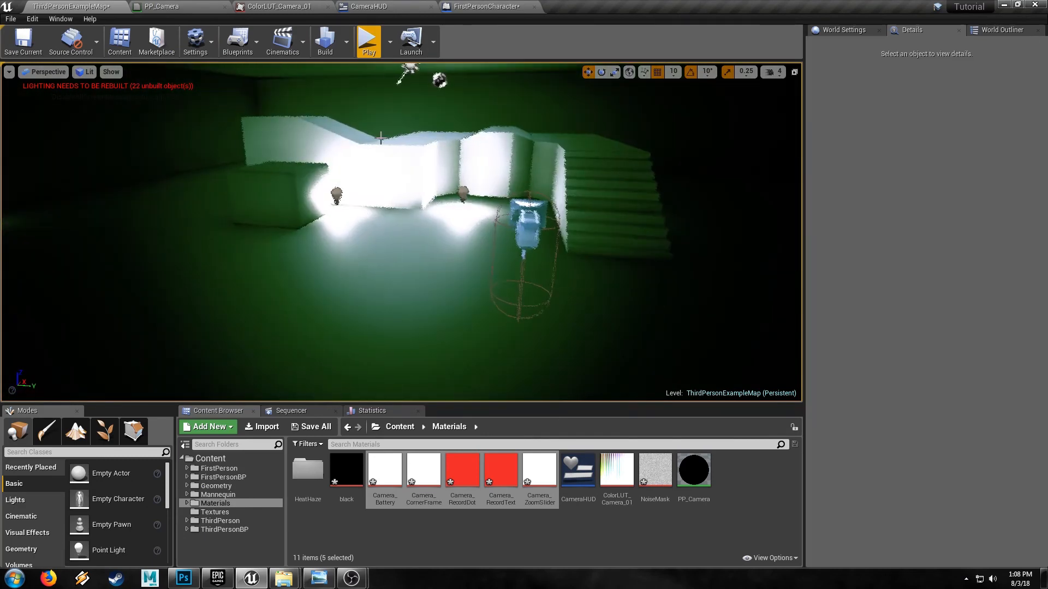
pyautogui.click(369, 48)
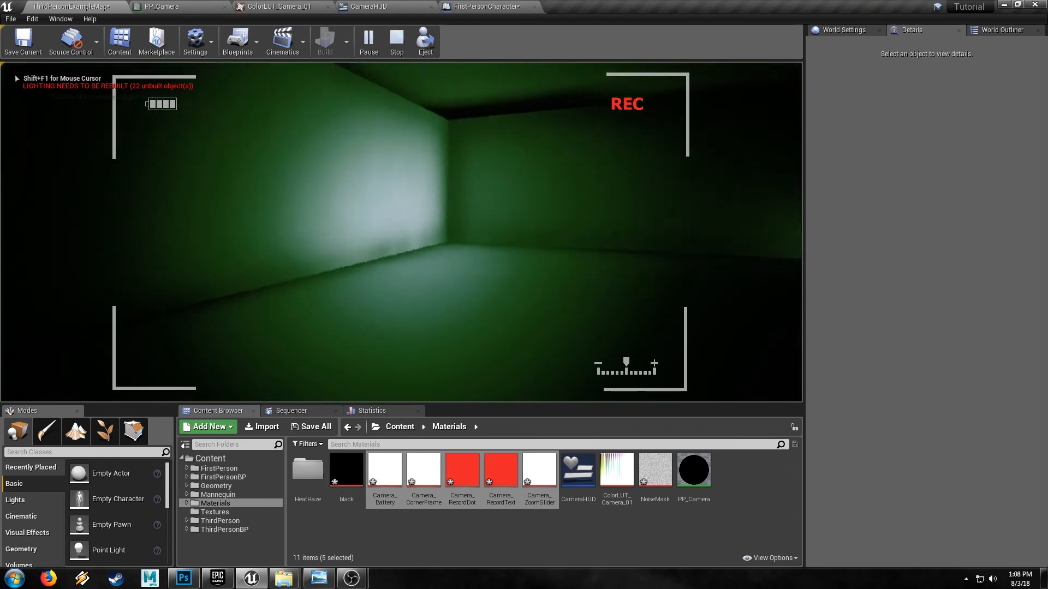
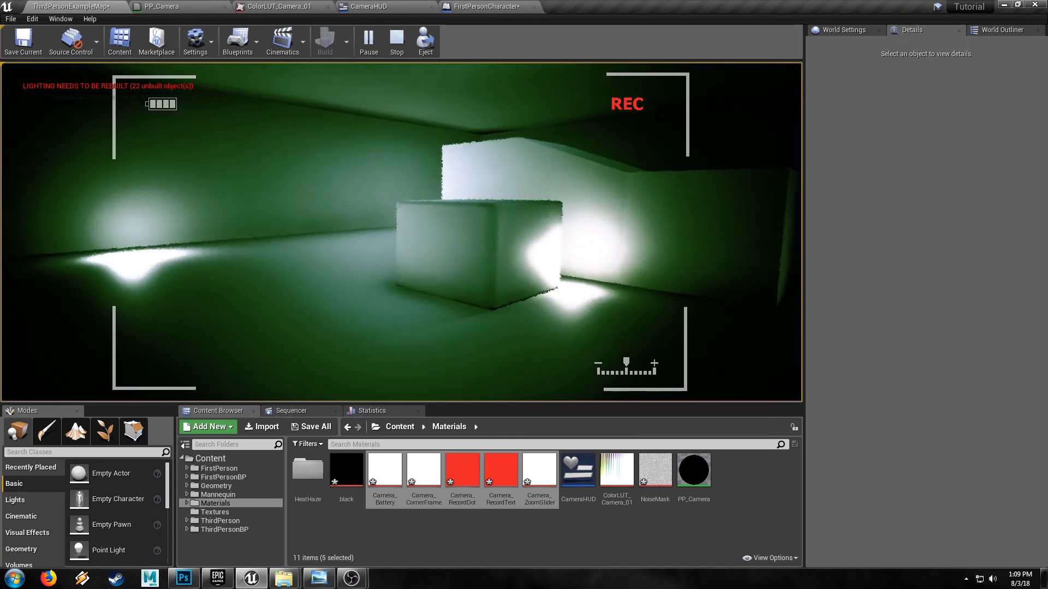
pyautogui.press('Escape')
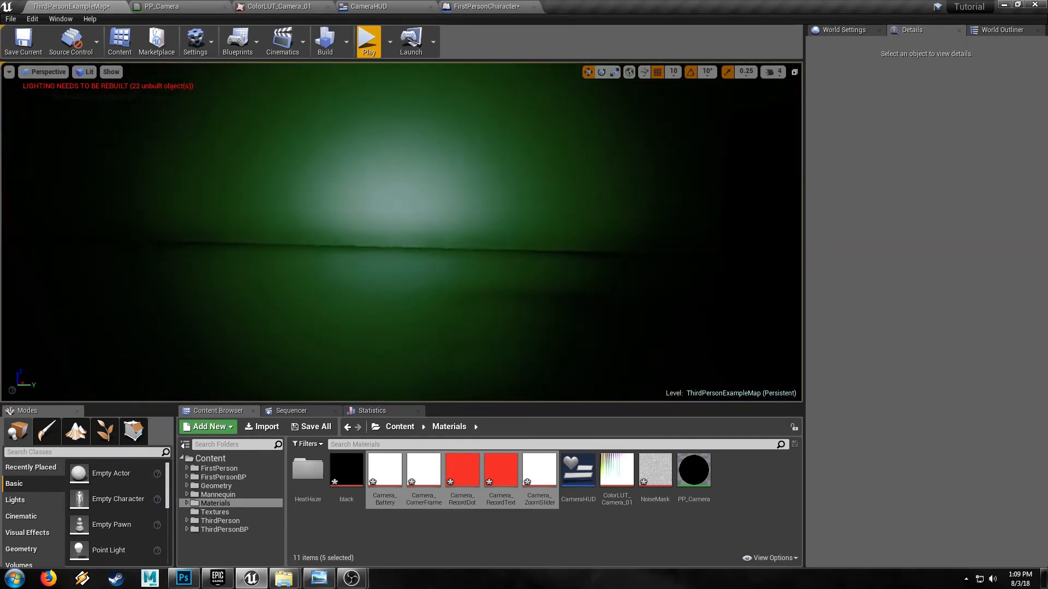
# Step: Place a Player Start on the floor between the staircase and the FirstPersonCharacter
pyautogui.moveTo(287, 154); pyautogui.dragTo(453, 158, button='right')
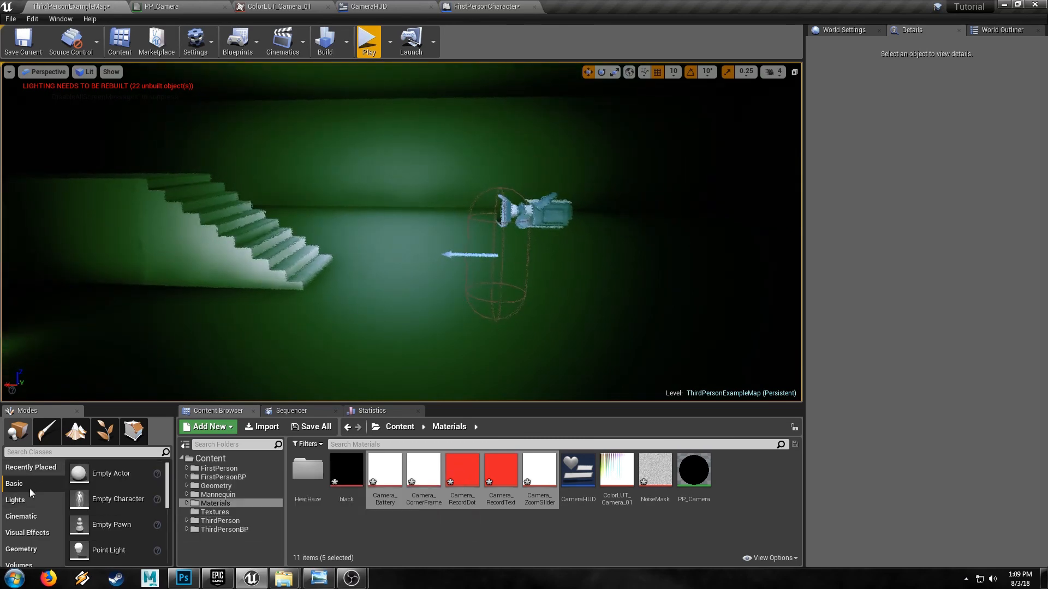
pyautogui.click(37, 452)
pyautogui.write('pl')
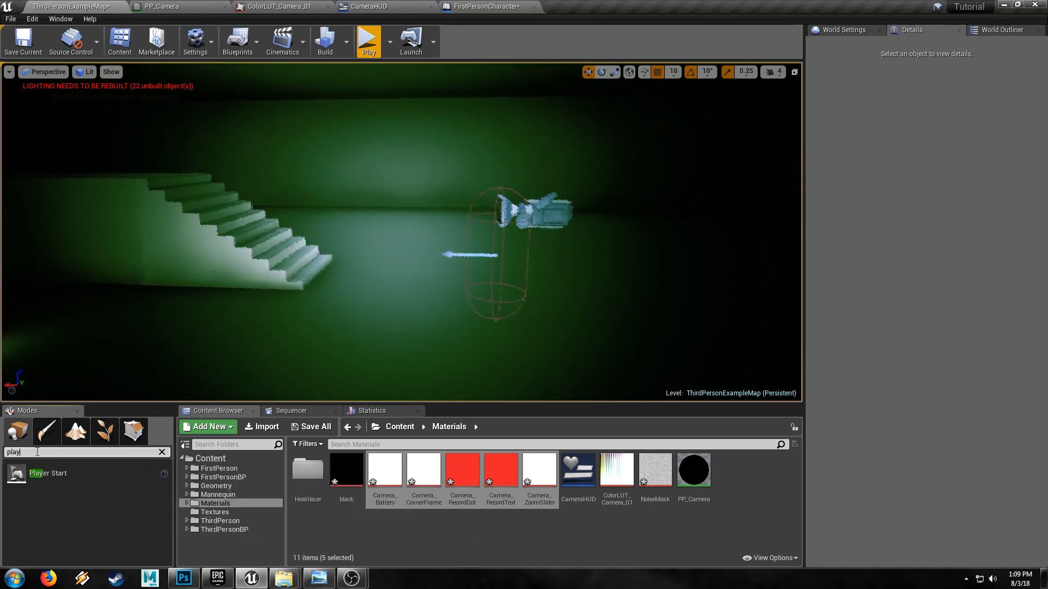
pyautogui.write('ay')
pyautogui.moveTo(33, 473); pyautogui.dragTo(398, 325)
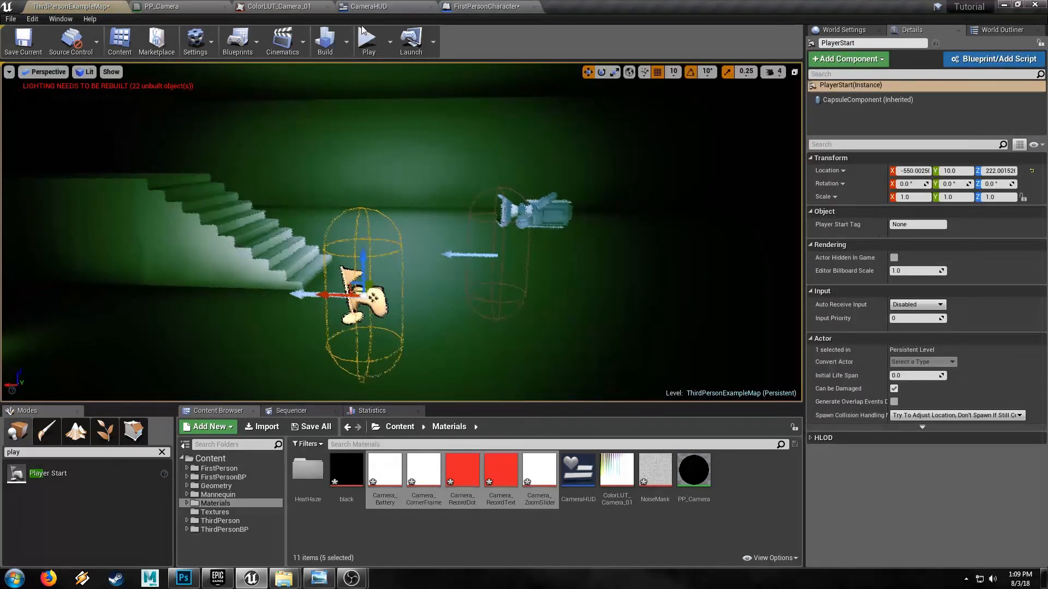
# Step: Play-test the level with the new Player Start in place and return to the level view
pyautogui.click(369, 41)
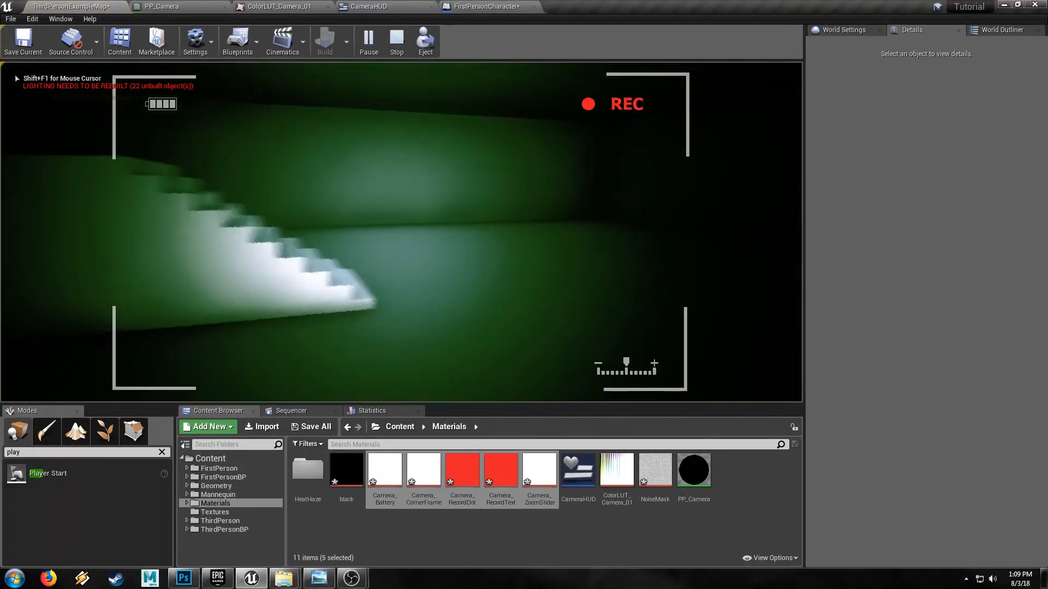
pyautogui.press('Escape')
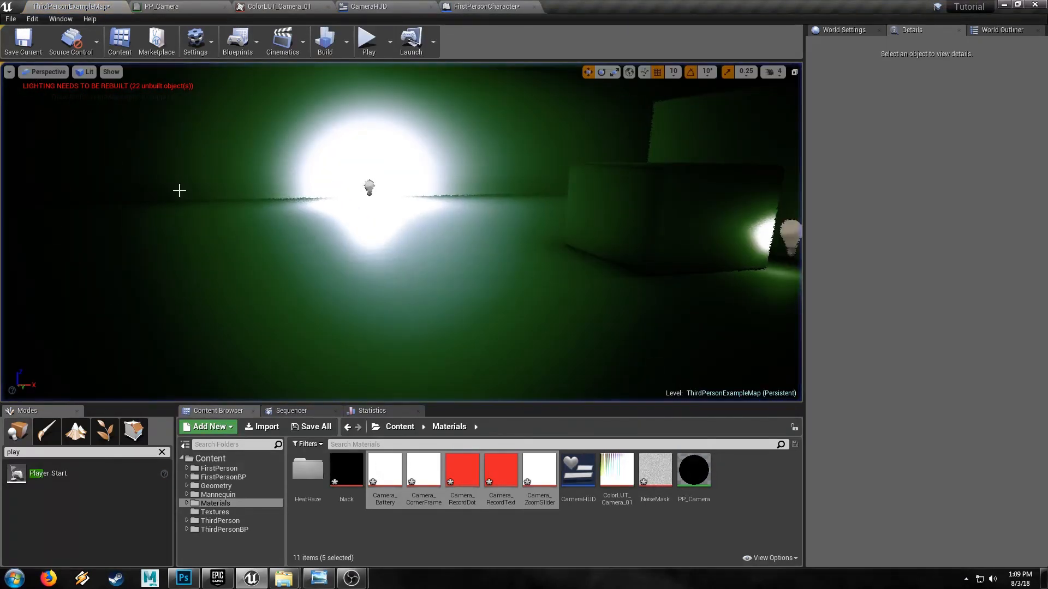
pyautogui.press('s')
pyautogui.moveTo(178, 190); pyautogui.dragTo(180, 176, button='right')
# Step: Run a brief play preview from the FirstPersonCharacter blueprint and stop it
pyautogui.click(470, 7)
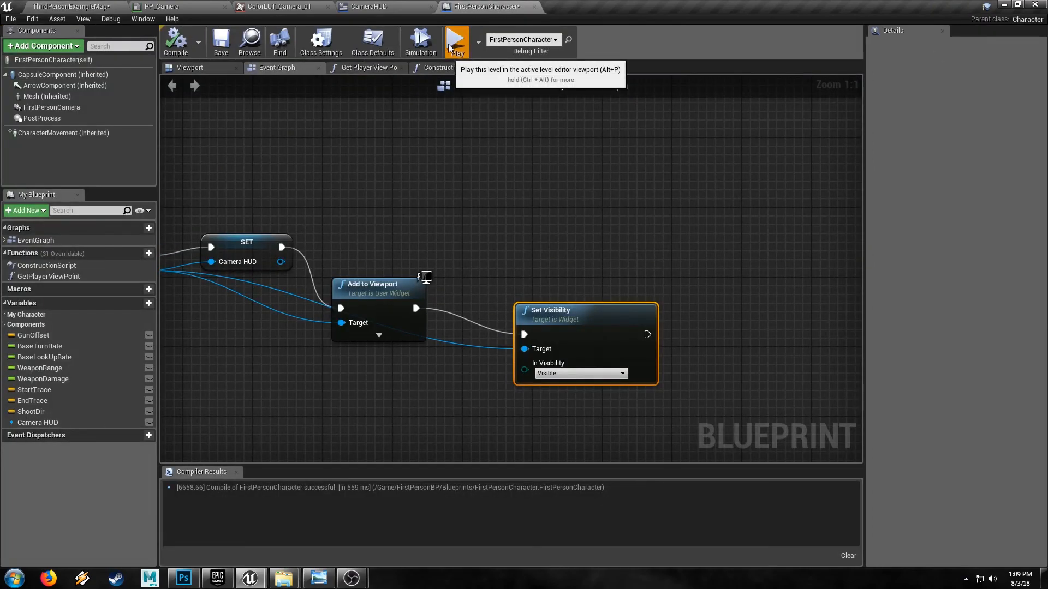
pyautogui.click(464, 50)
pyautogui.press('Escape')
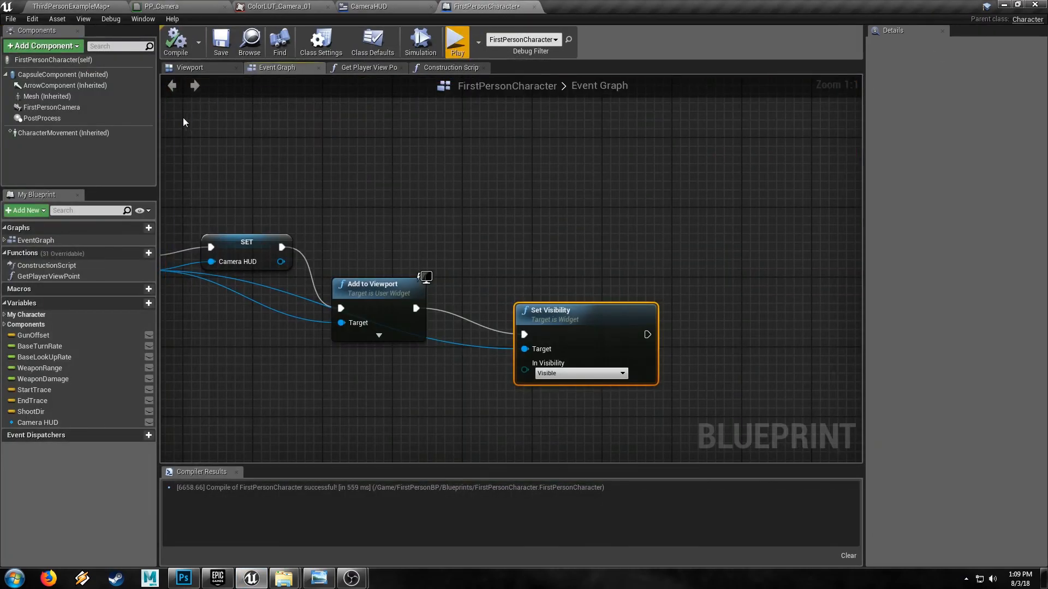
# Step: Raise the Grain Intensity of the level's FirstPersonCharacter PostProcess component to a little over 0.2
pyautogui.click(76, 6)
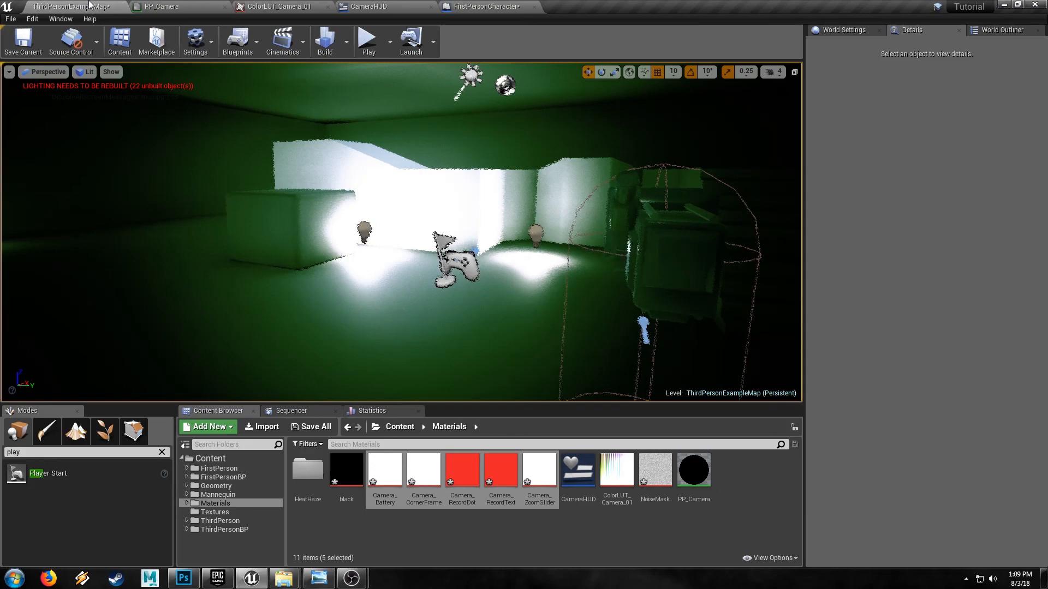
pyautogui.click(659, 232)
pyautogui.scroll(-1, 882, 109)
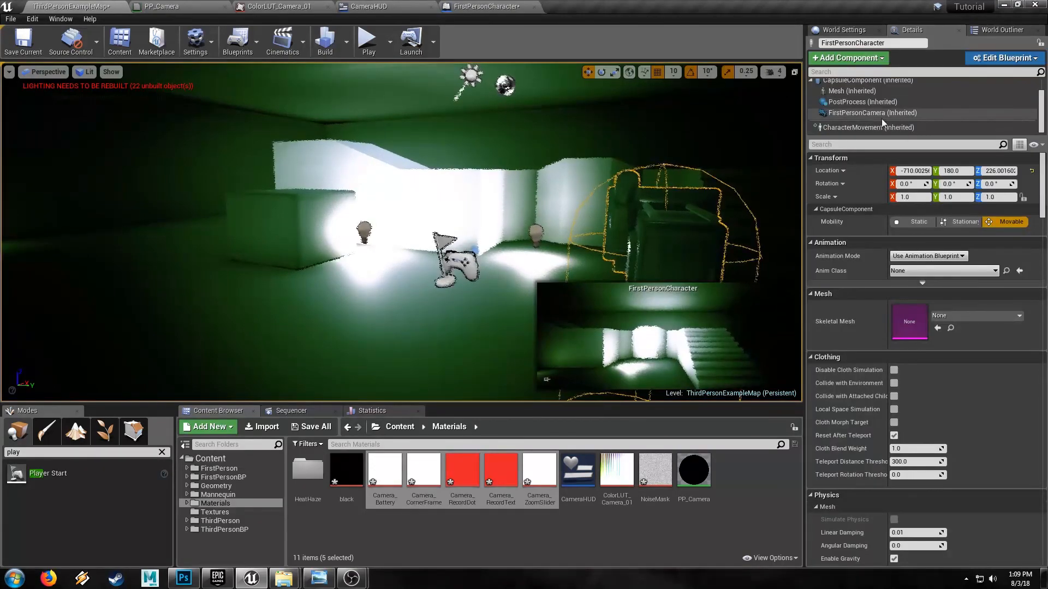
pyautogui.click(854, 103)
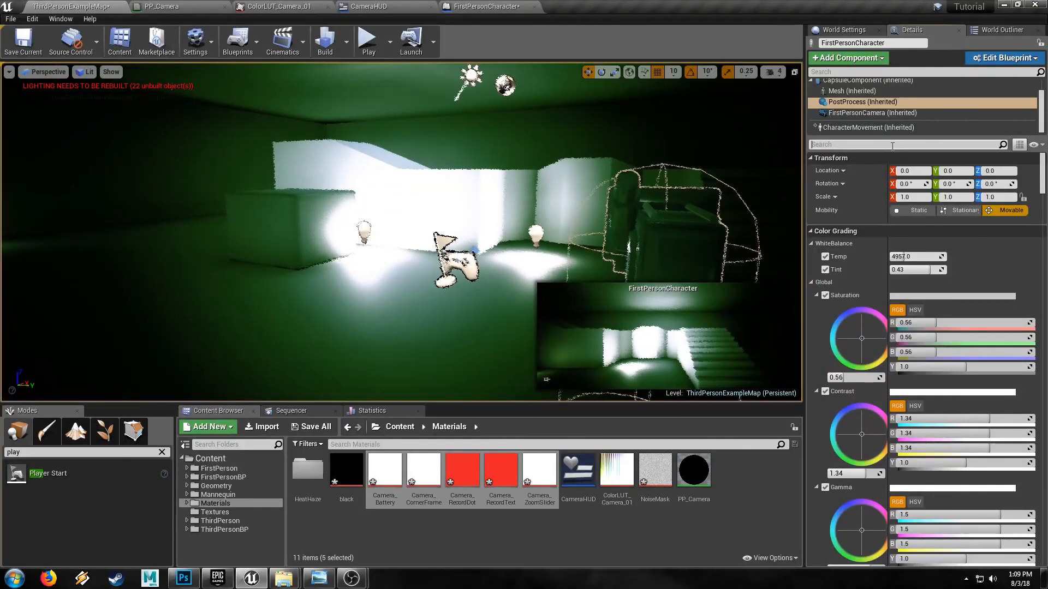
pyautogui.write('grain')
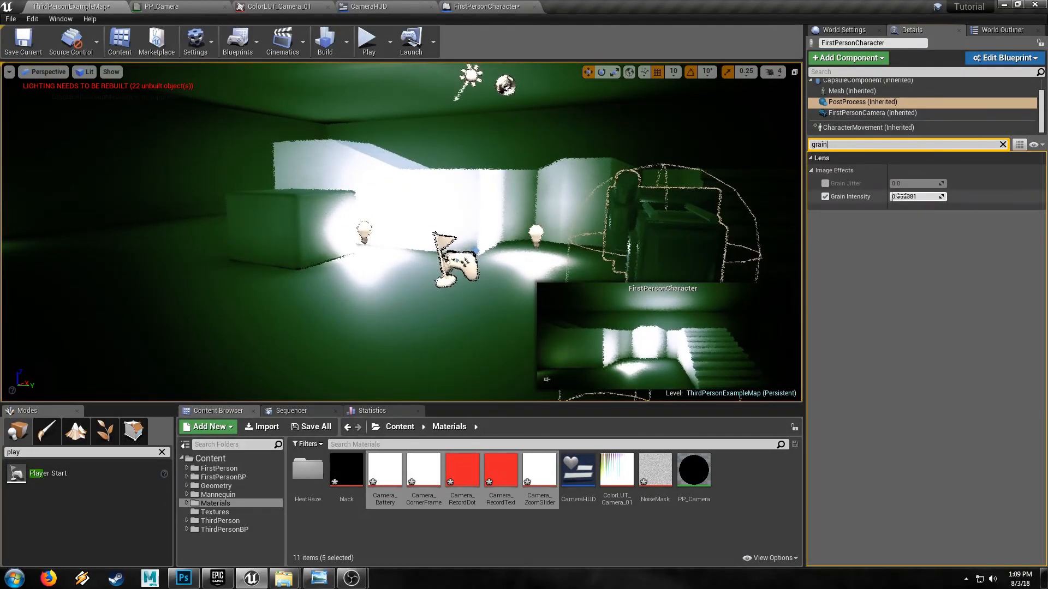
pyautogui.moveTo(904, 196); pyautogui.dragTo(905, 198)
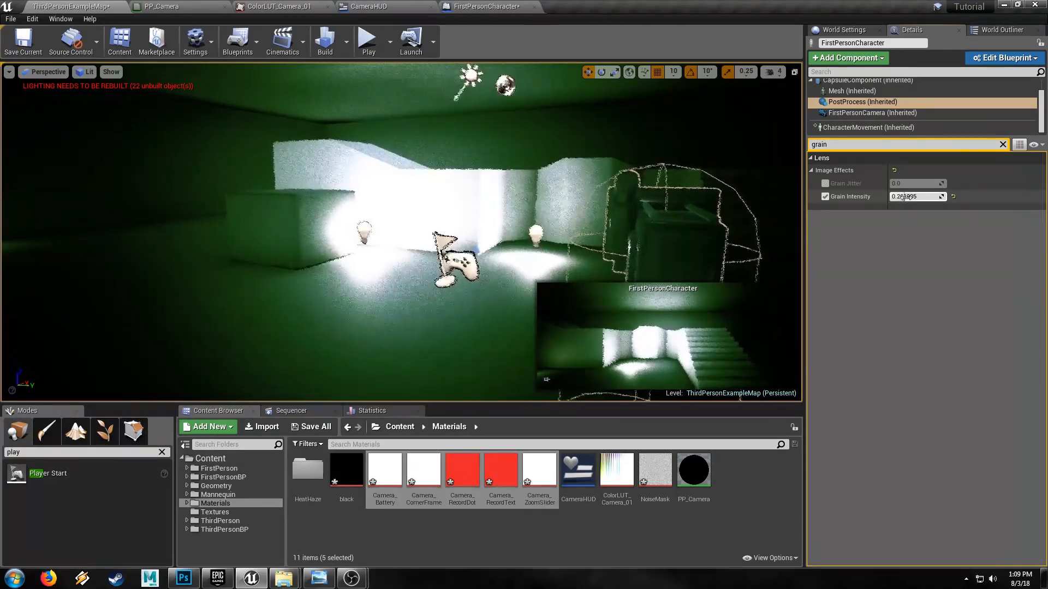
# Step: Clear the grain filter from the PostProcess details and pull the level view back to frame the room and the character
pyautogui.click(1002, 144)
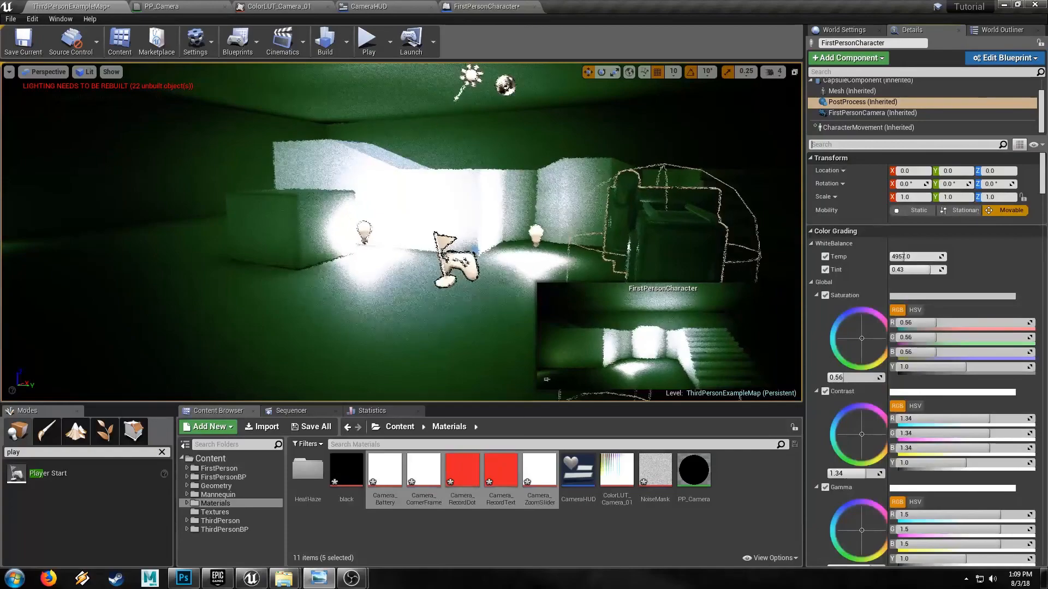
pyautogui.moveTo(382, 261); pyautogui.dragTo(444, 290, button='right')
pyautogui.press('s')
pyautogui.press('a')
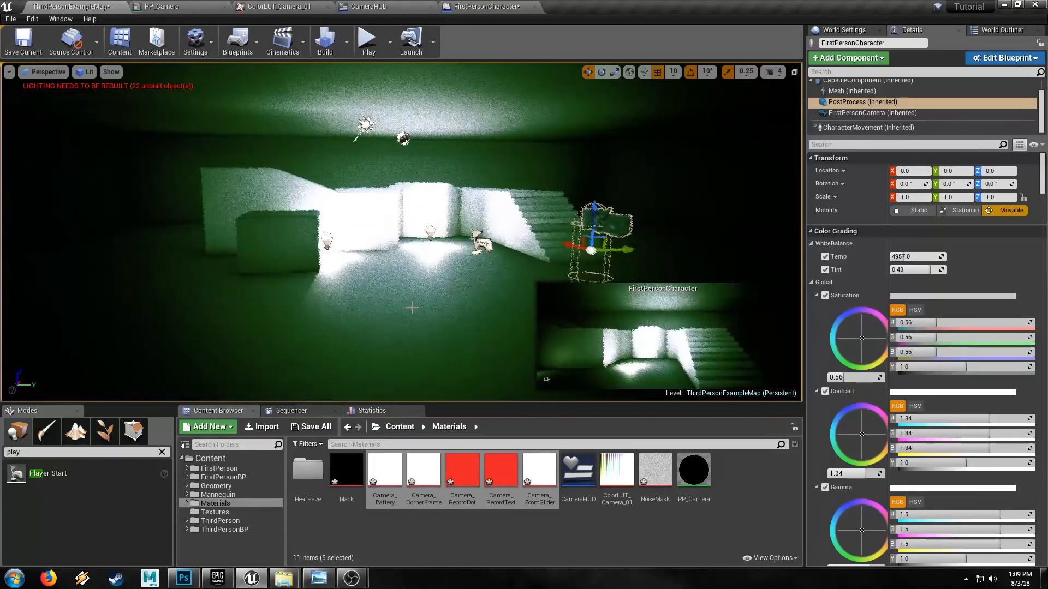
pyautogui.click(485, 6)
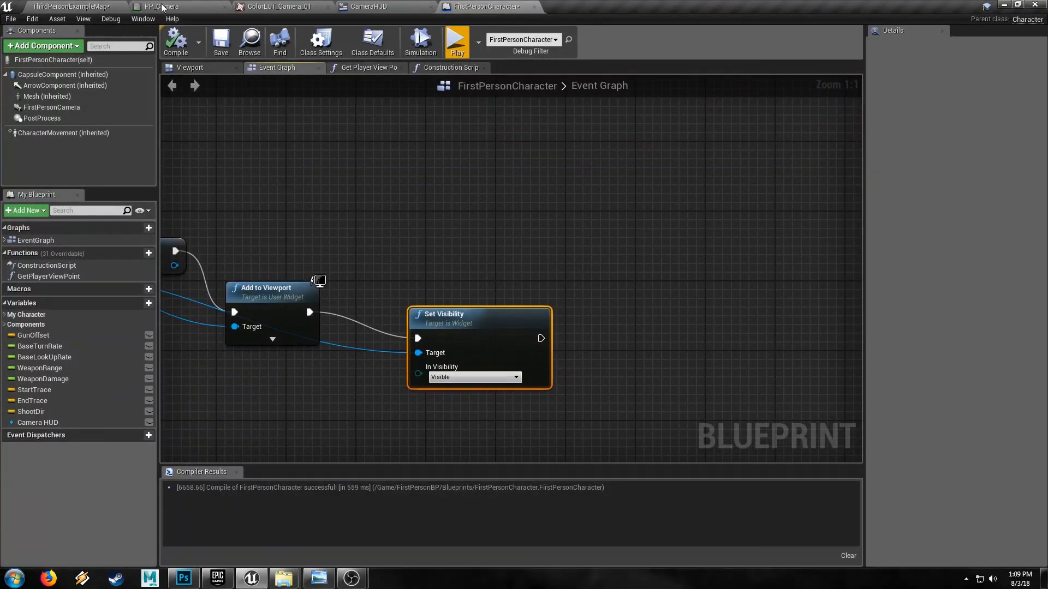
pyautogui.click(162, 7)
pyautogui.click(71, 6)
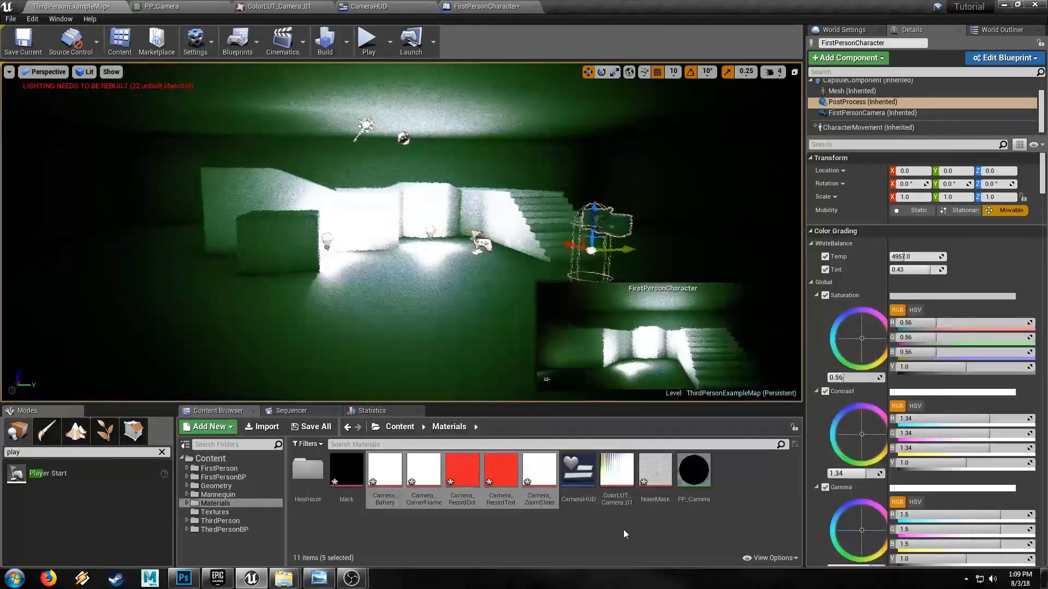
# Step: Create a Widget Blueprint named QuickfadeHUD in the Materials folder
pyautogui.rightClick(589, 529)
pyautogui.moveTo(618, 522)
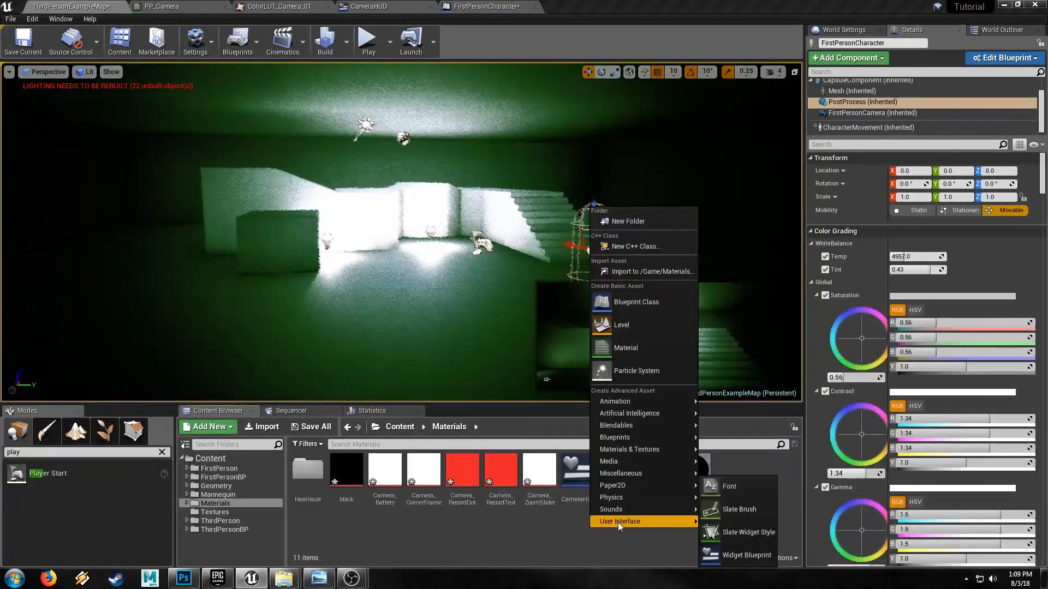
pyautogui.click(746, 555)
pyautogui.write('C')
pyautogui.write('ui')
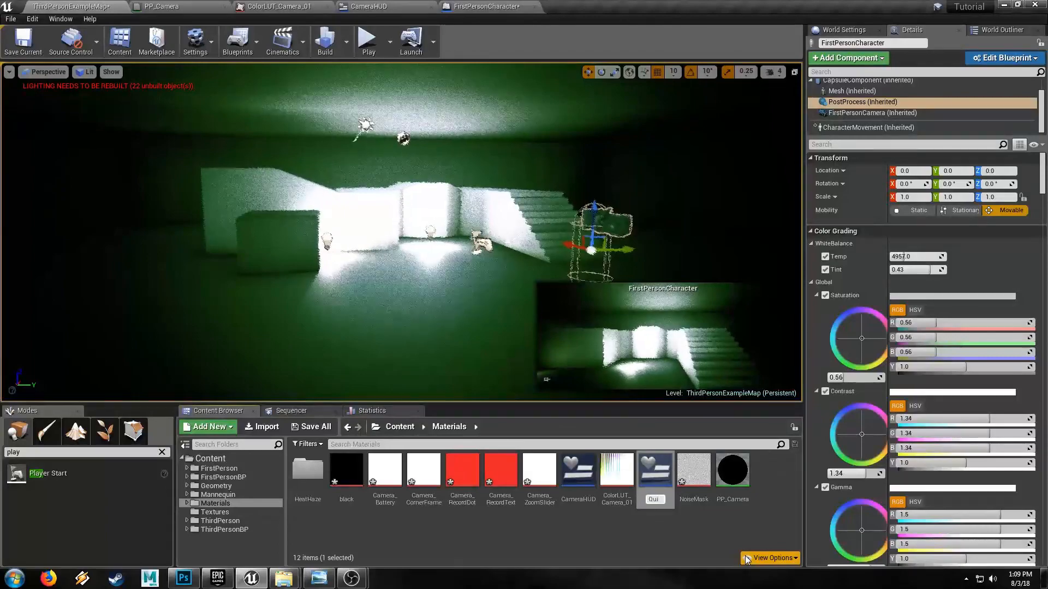
pyautogui.write('ckfade')
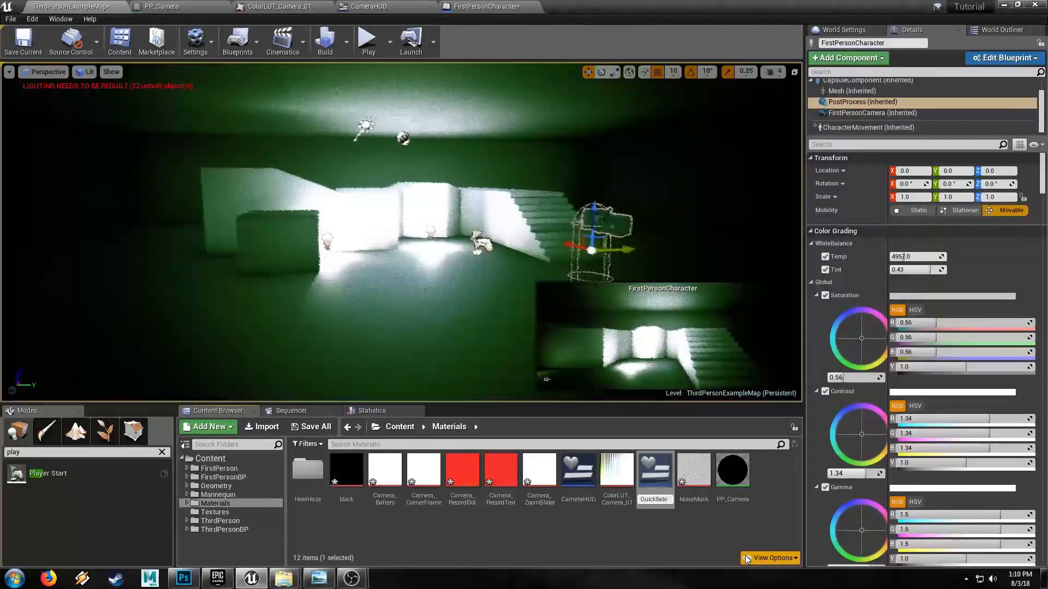
pyautogui.write(' HUD')
pyautogui.press('Return')
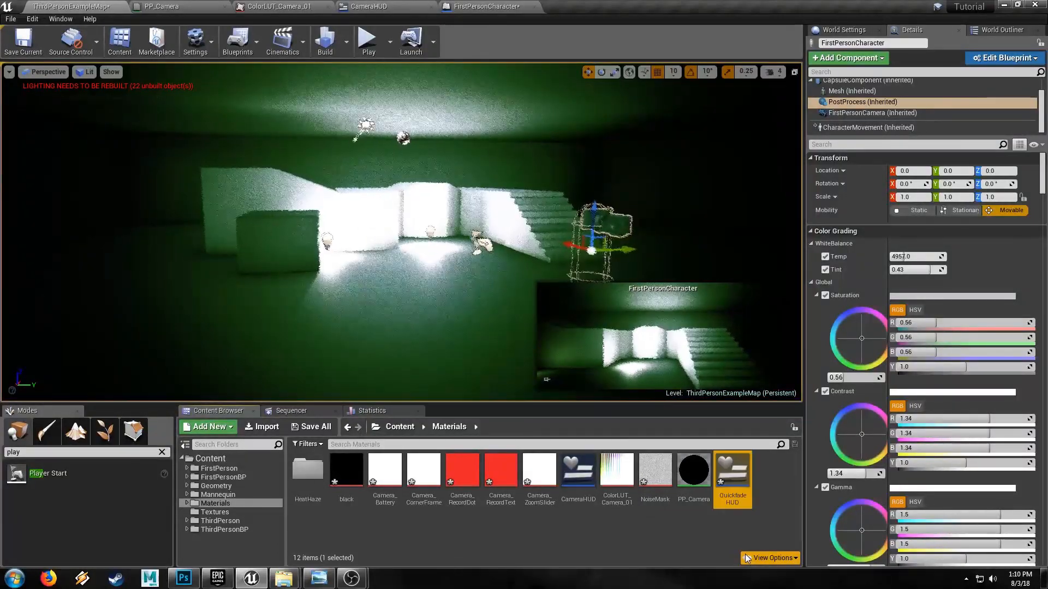
# Step: Open the QuickfadeHUD widget and add the black texture from the Materials folder to its canvas as an image
pyautogui.doubleClick(732, 473)
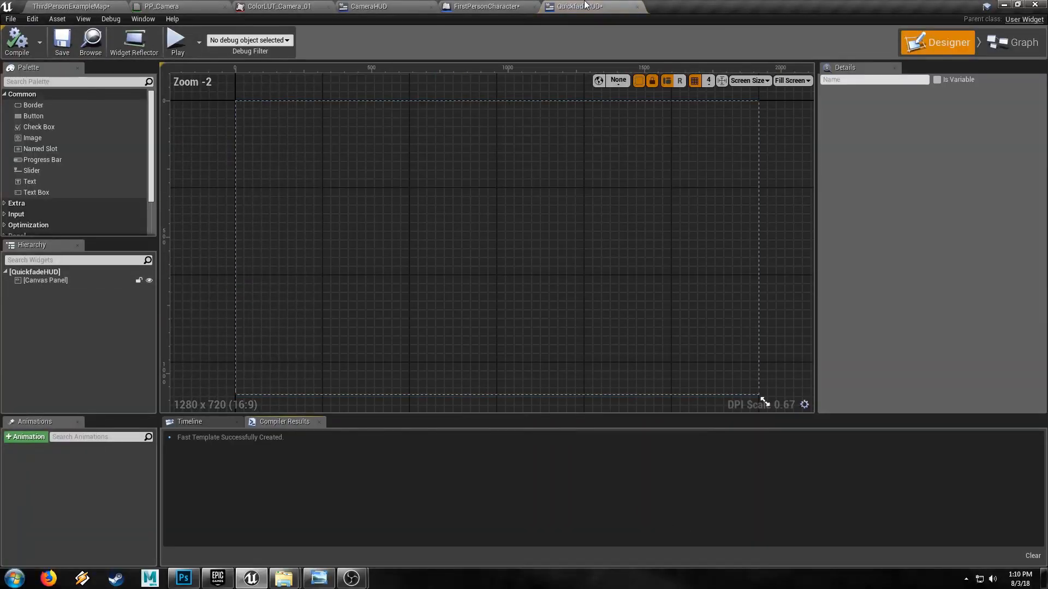
pyautogui.moveTo(614, 7); pyautogui.dragTo(601, 79)
pyautogui.moveTo(346, 470); pyautogui.dragTo(753, 209)
pyautogui.moveTo(669, 81); pyautogui.dragTo(612, 5)
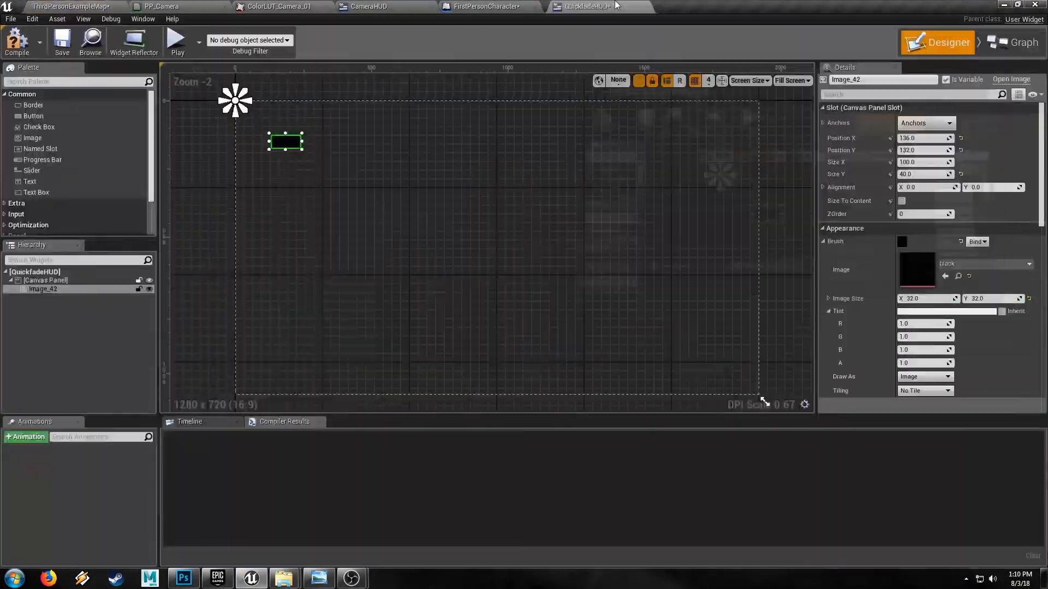
# Step: Anchor the black image to the canvas centre and enlarge it to about 2502 by 1439, positioned to cover the whole screen area
pyautogui.moveTo(285, 141); pyautogui.dragTo(213, 98)
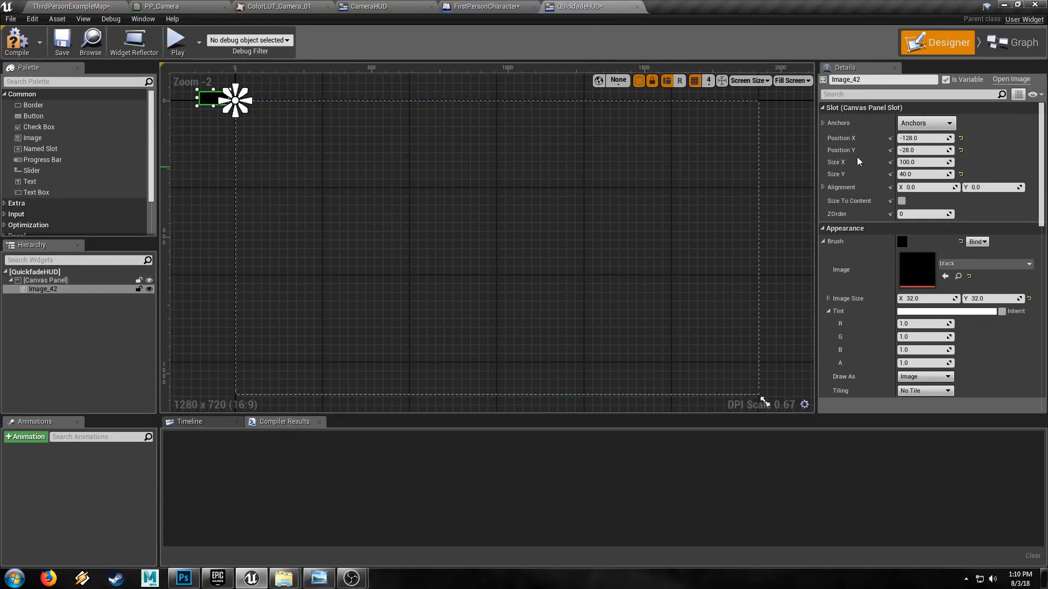
pyautogui.click(908, 124)
pyautogui.click(951, 194)
pyautogui.scroll(-4, 452, 189)
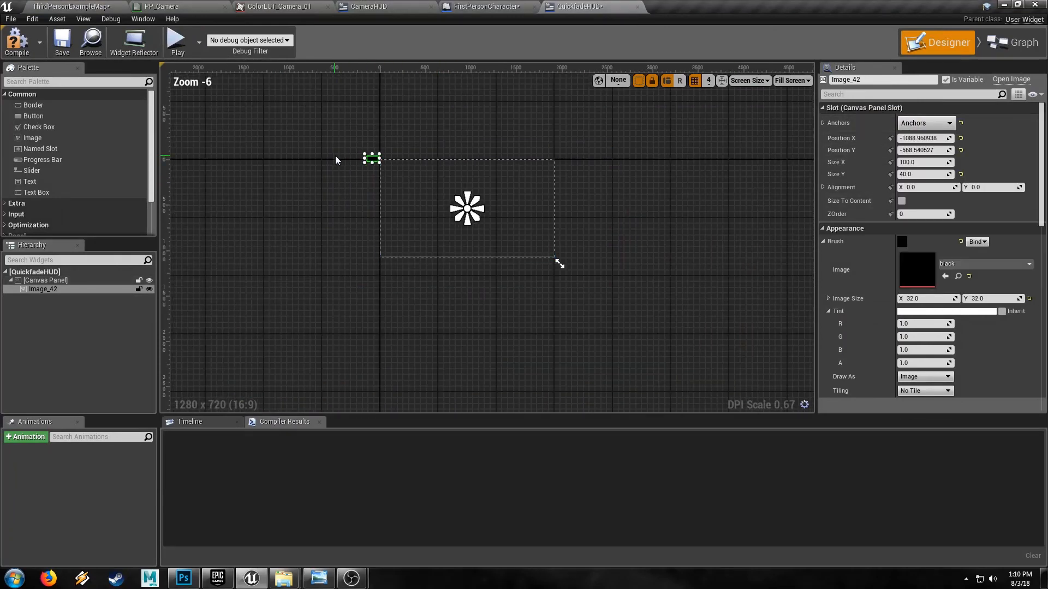
pyautogui.moveTo(382, 163); pyautogui.dragTo(597, 290)
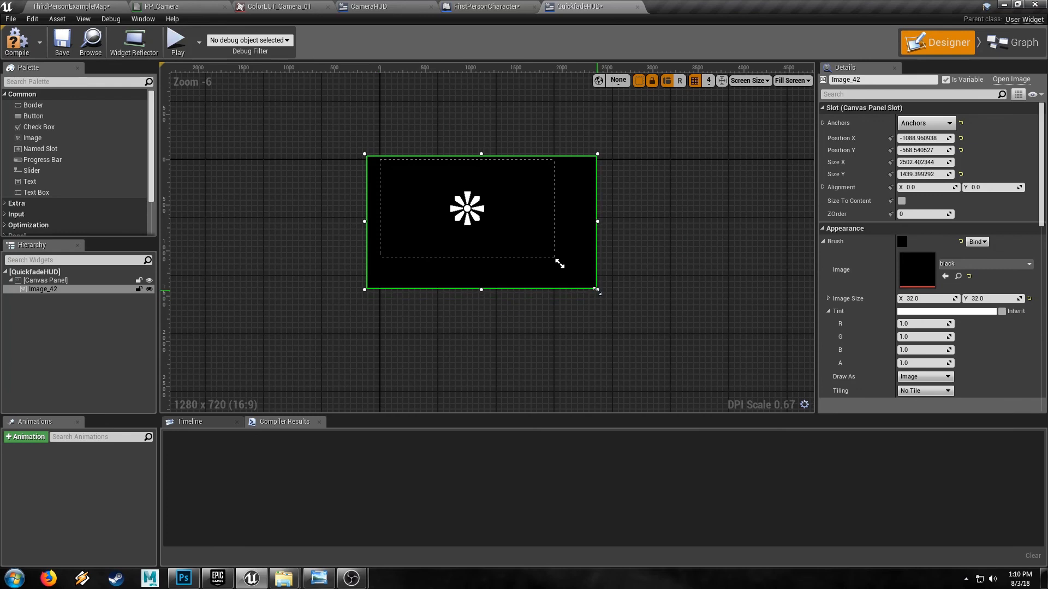
pyautogui.moveTo(581, 245); pyautogui.dragTo(569, 234)
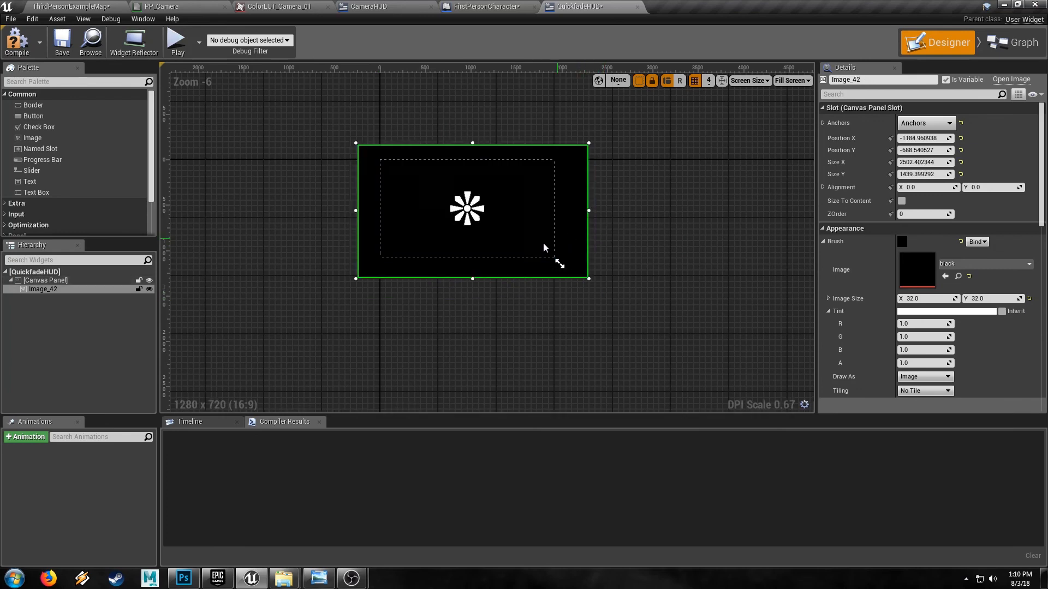
pyautogui.scroll(3, 524, 243)
pyautogui.moveTo(443, 218); pyautogui.dragTo(553, 296, button='right')
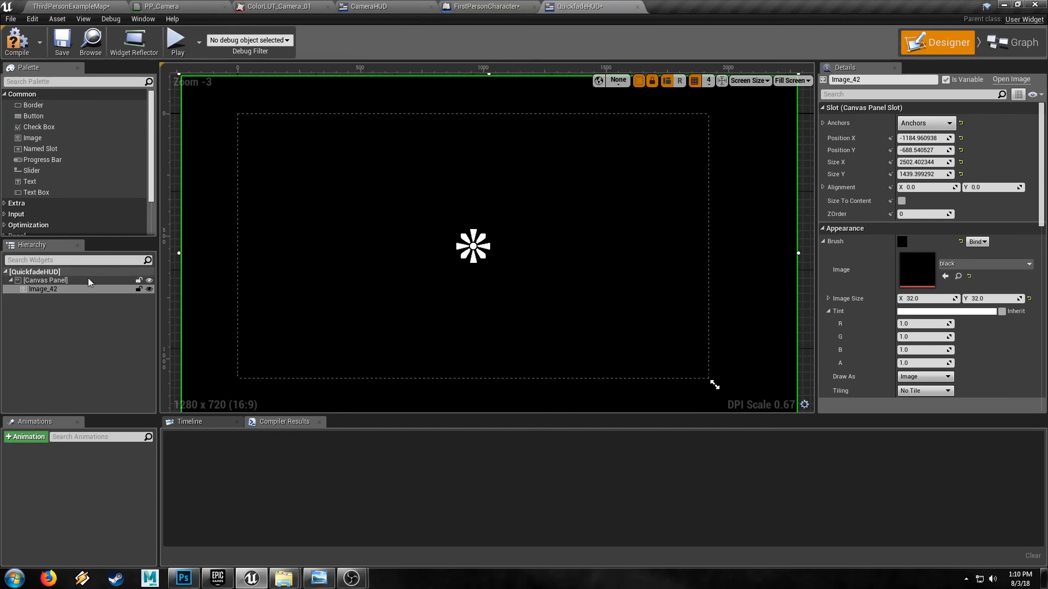
# Step: Create a widget animation named Fade and open its timeline with the black image selected
pyautogui.click(31, 436)
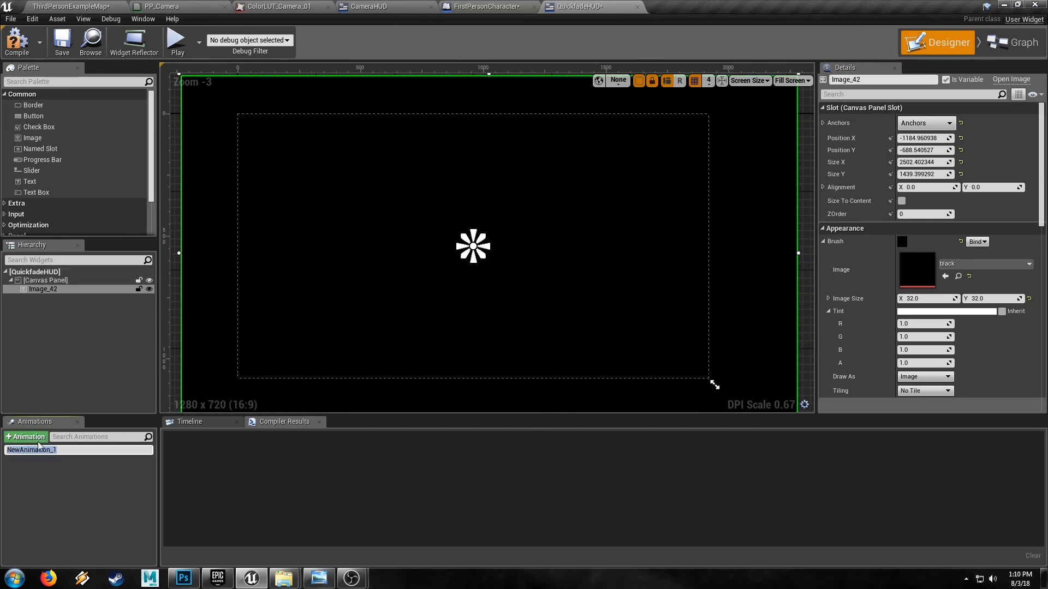
pyautogui.write('Fade')
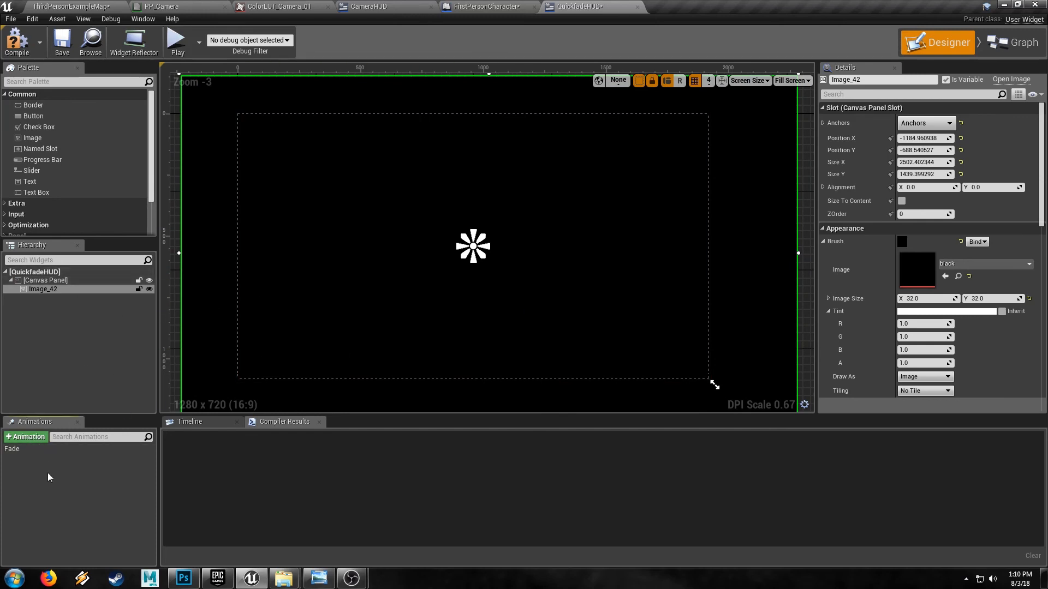
pyautogui.click(27, 450)
pyautogui.click(52, 290)
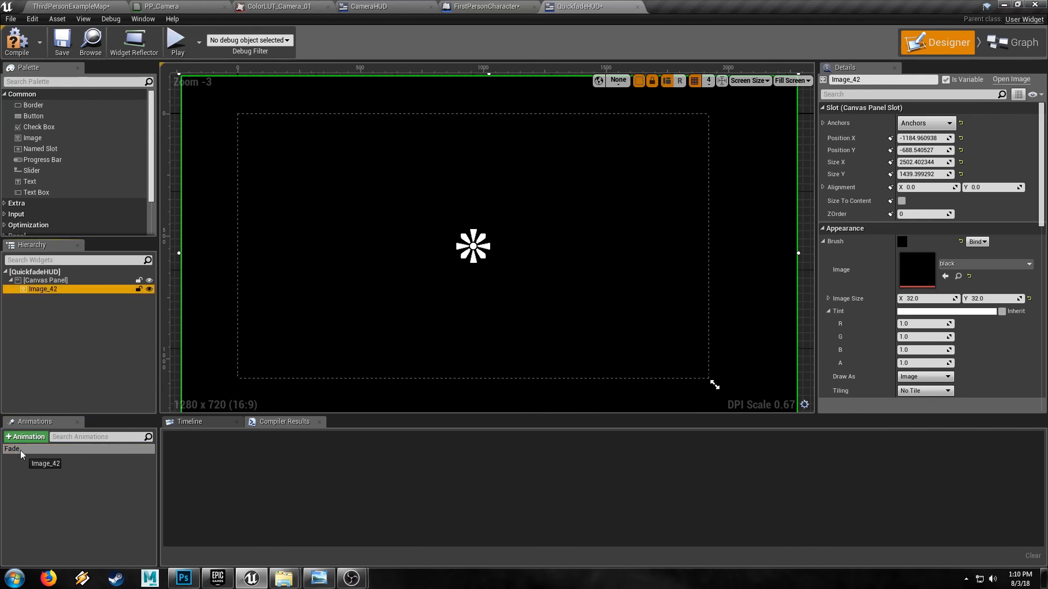
pyautogui.click(40, 449)
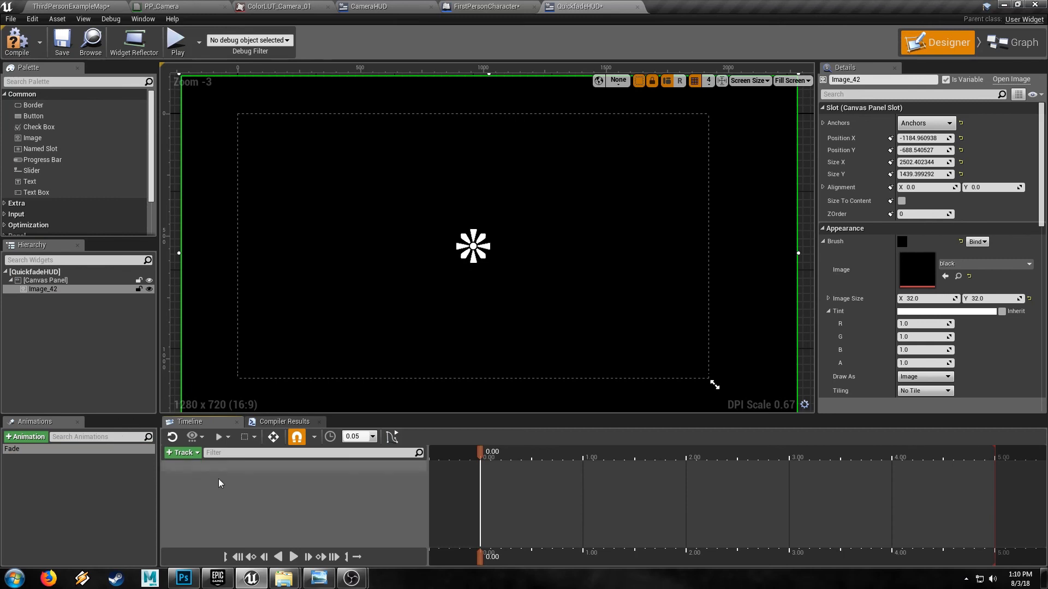
# Step: Add the black image to the Fade timeline with a Color and Opacity track and expand its channels
pyautogui.click(187, 453)
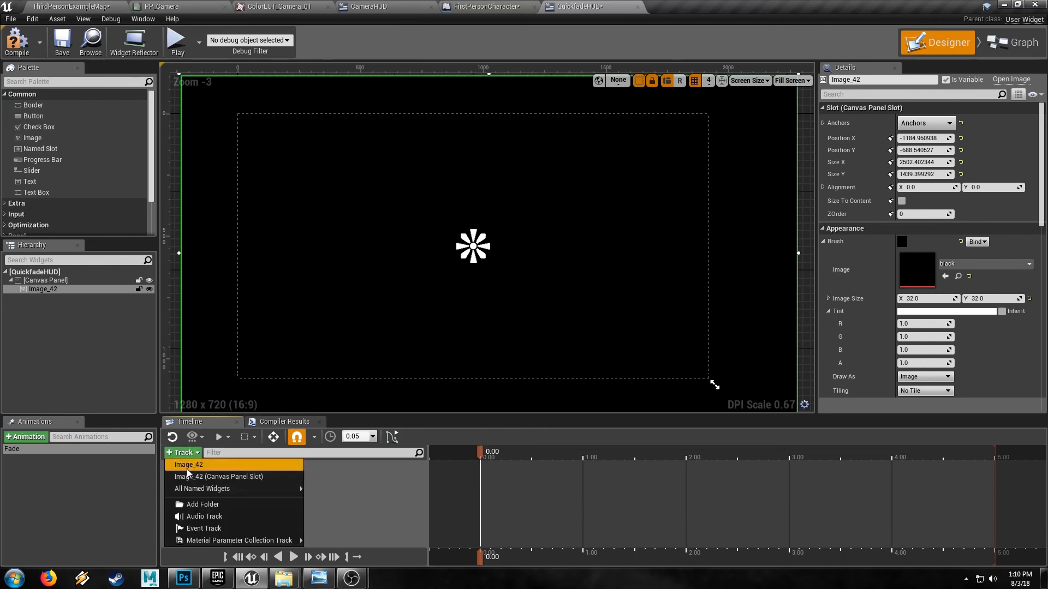
pyautogui.click(187, 466)
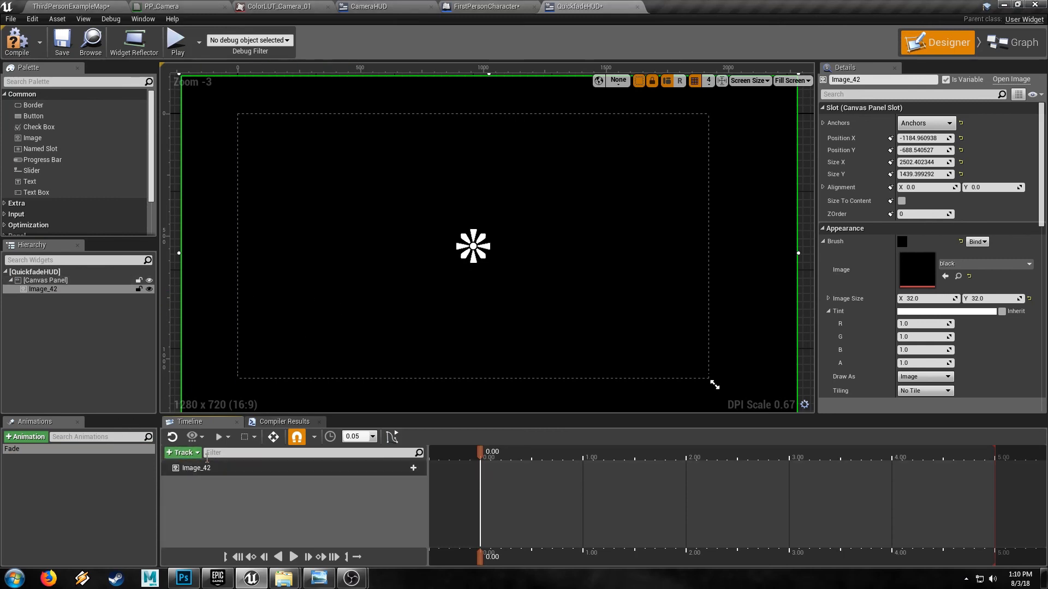
pyautogui.click(406, 468)
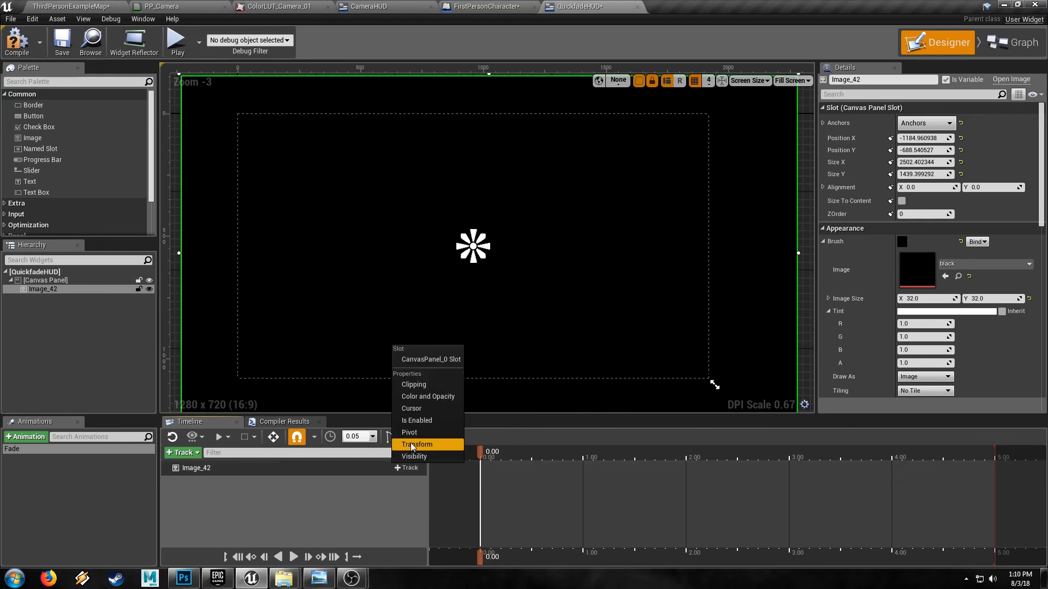
pyautogui.click(413, 395)
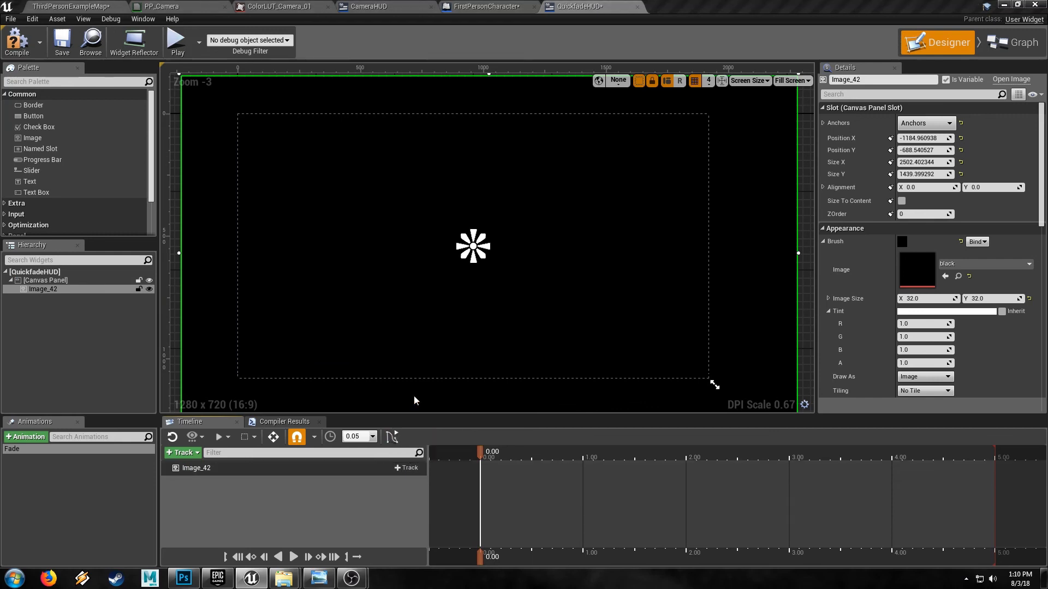
pyautogui.click(173, 483)
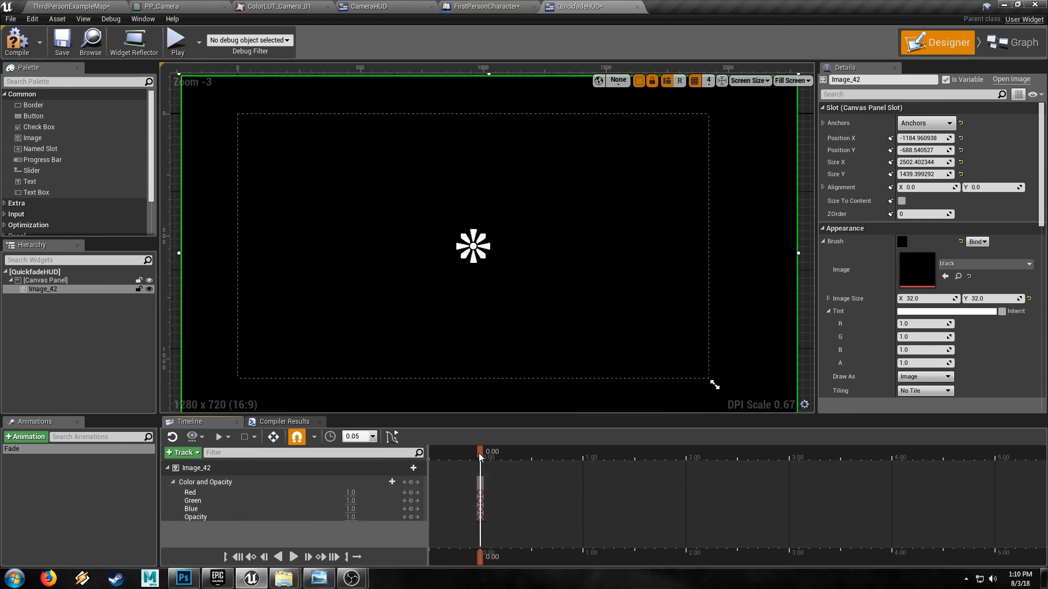
# Step: Keyframe the image's opacity at 0 at time 0.00, 1 at time 0.50 and 0 at time 1.00
pyautogui.moveTo(479, 453)
pyautogui.mouseDown()
pyautogui.moveTo(498, 457)
pyautogui.moveTo(482, 463)
pyautogui.mouseUp()
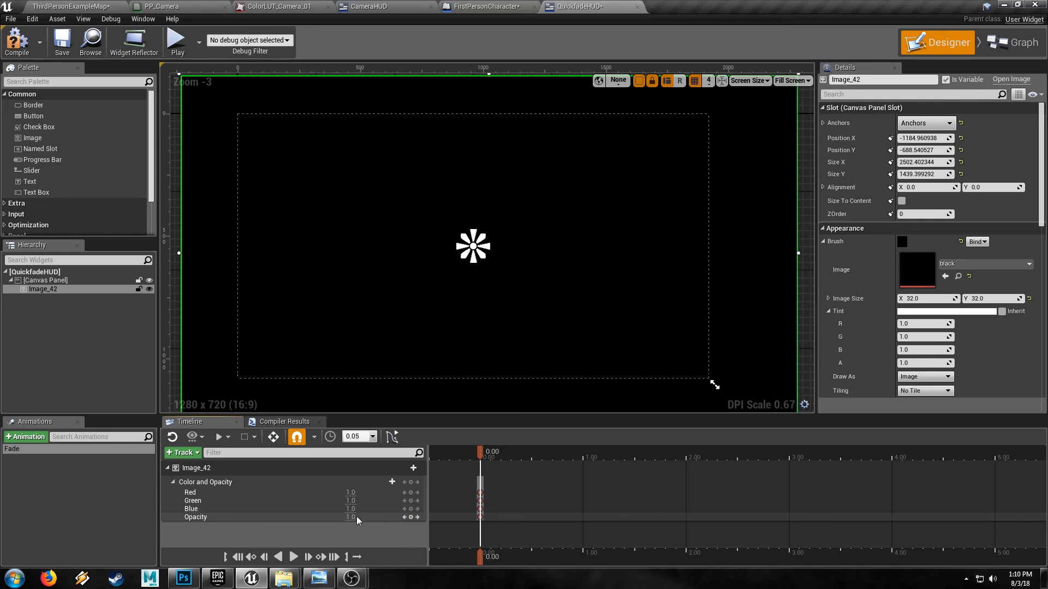
pyautogui.moveTo(351, 515); pyautogui.dragTo(327, 516)
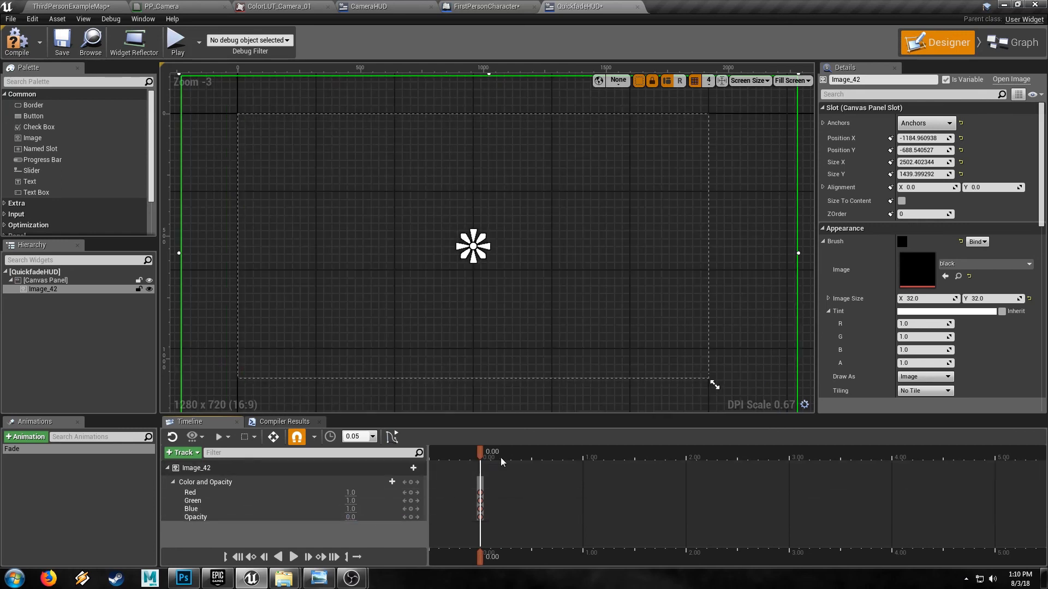
pyautogui.moveTo(483, 453); pyautogui.dragTo(532, 453)
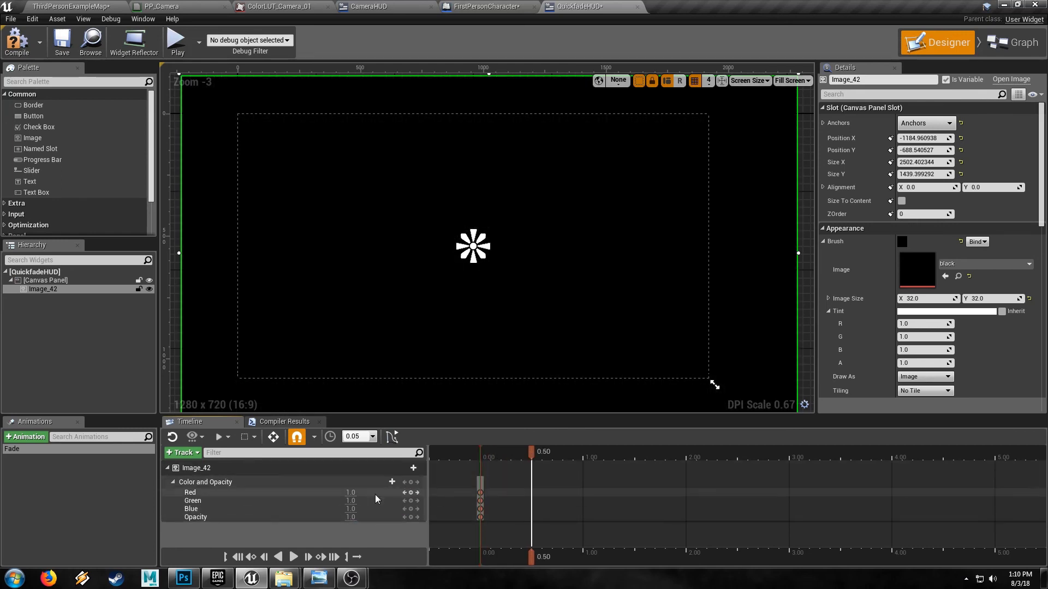
pyautogui.click(411, 518)
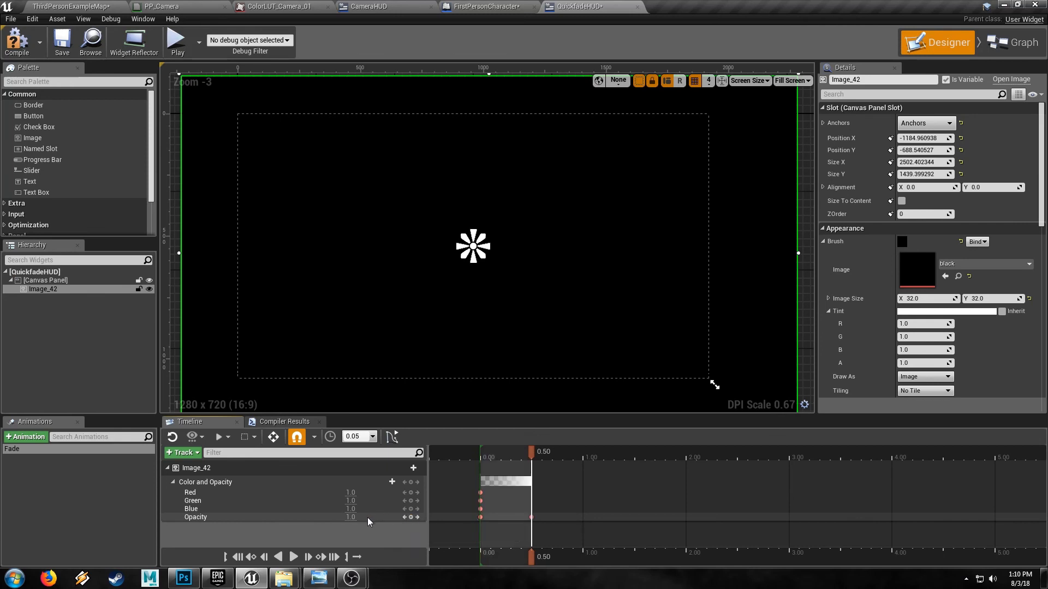
pyautogui.moveTo(531, 450); pyautogui.dragTo(583, 451)
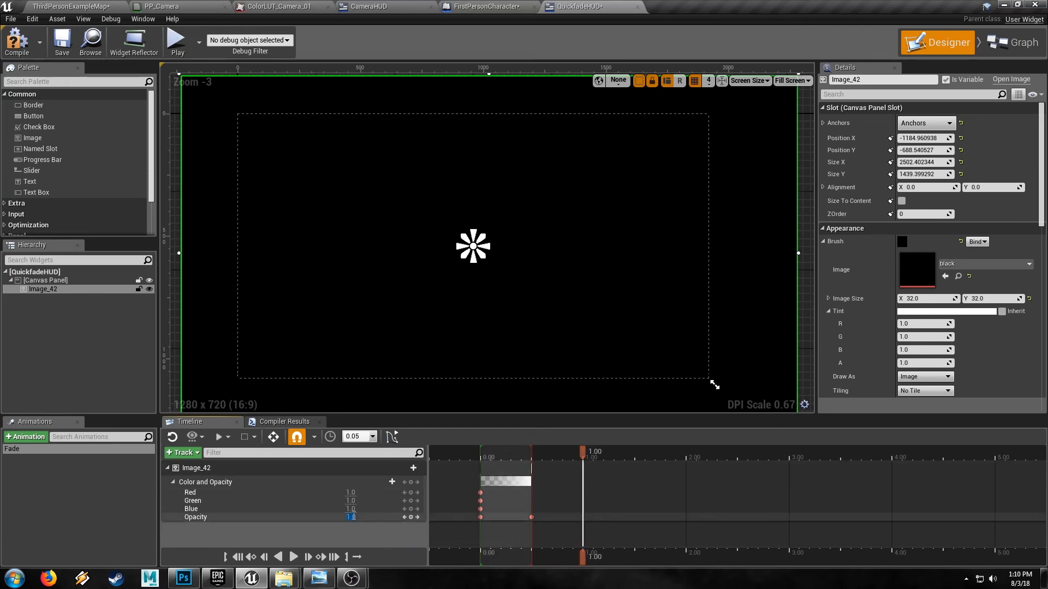
pyautogui.write('0')
pyautogui.press('Return')
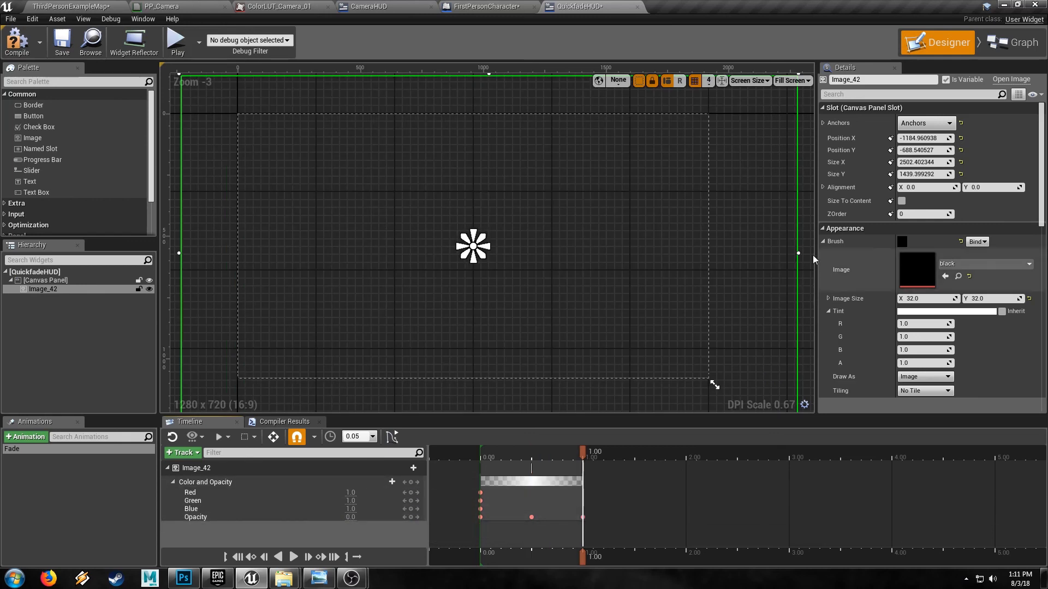
# Step: Delete the Event Pre Construct and Event Tick nodes from the QuickfadeHUD event graph
pyautogui.moveTo(246, 135)
pyautogui.mouseDown(button='right')
pyautogui.moveTo(257, 154)
pyautogui.moveTo(236, 145)
pyautogui.mouseUp(button='right')
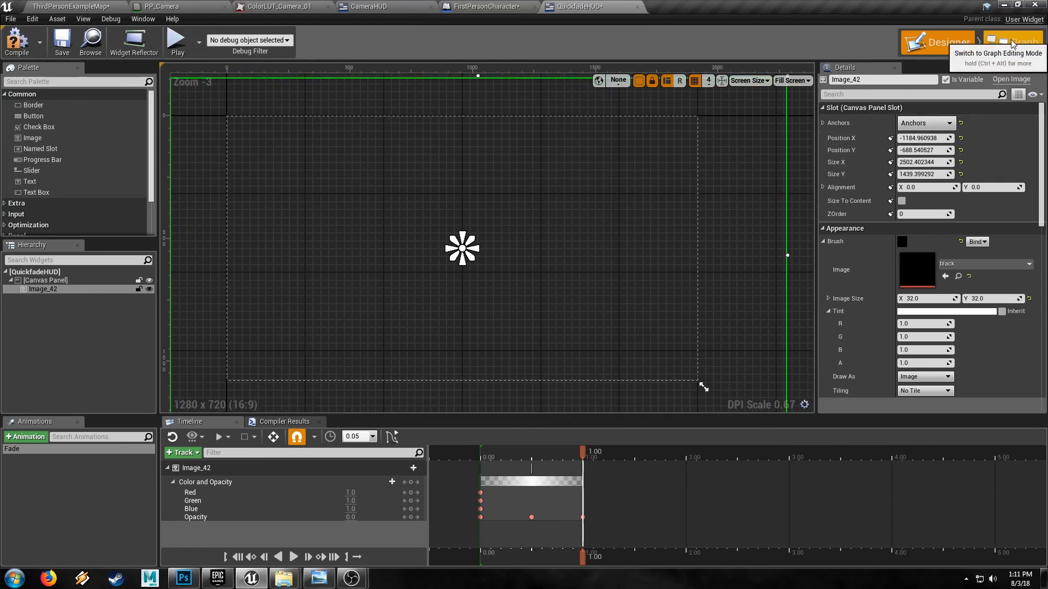
pyautogui.click(1010, 46)
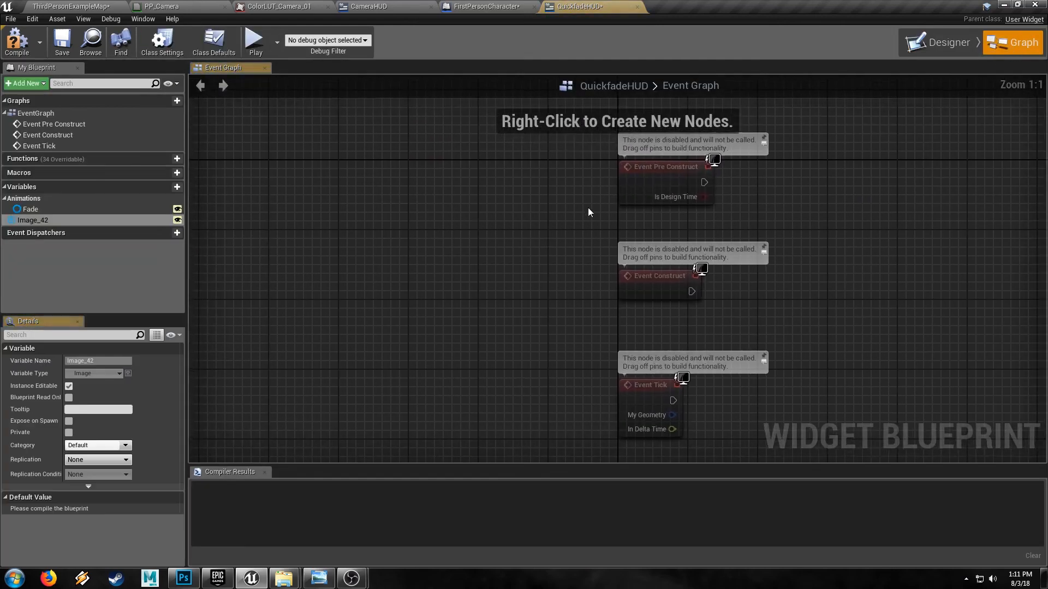
pyautogui.moveTo(588, 212); pyautogui.dragTo(320, 236, button='right')
pyautogui.click(430, 192)
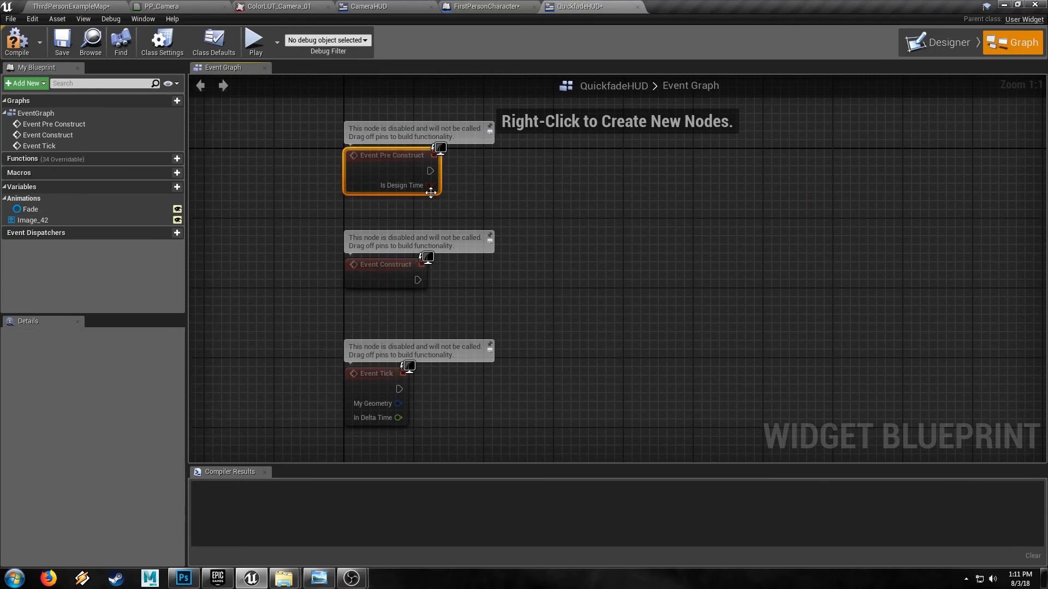
pyautogui.press('Delete')
pyautogui.click(377, 382)
pyautogui.press('Delete')
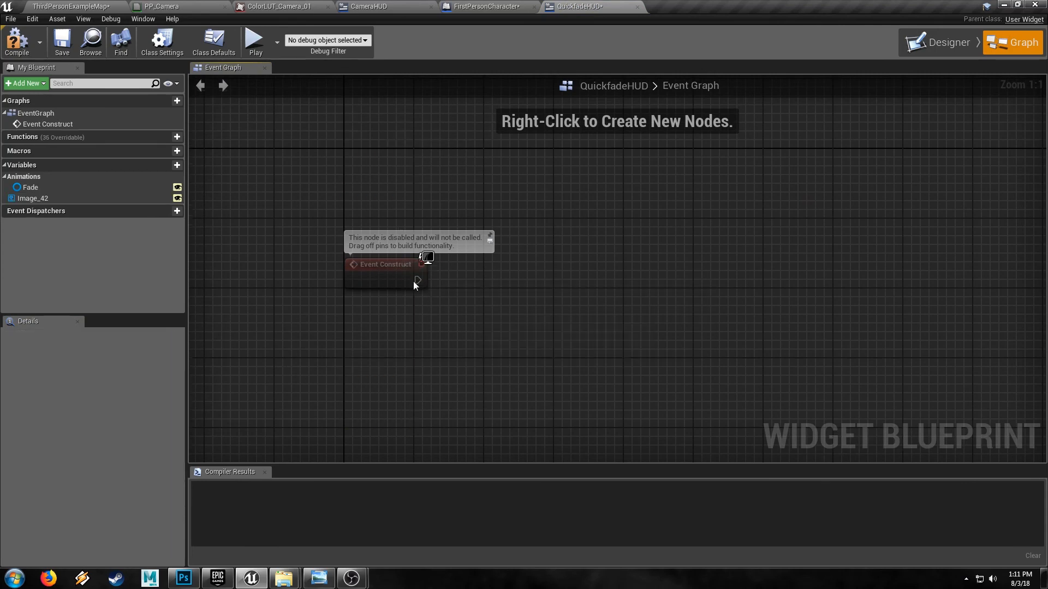
# Step: Add a Play Animation node driven by Event Construct and place it beside the event
pyautogui.moveTo(418, 280); pyautogui.dragTo(541, 285)
pyautogui.write('play')
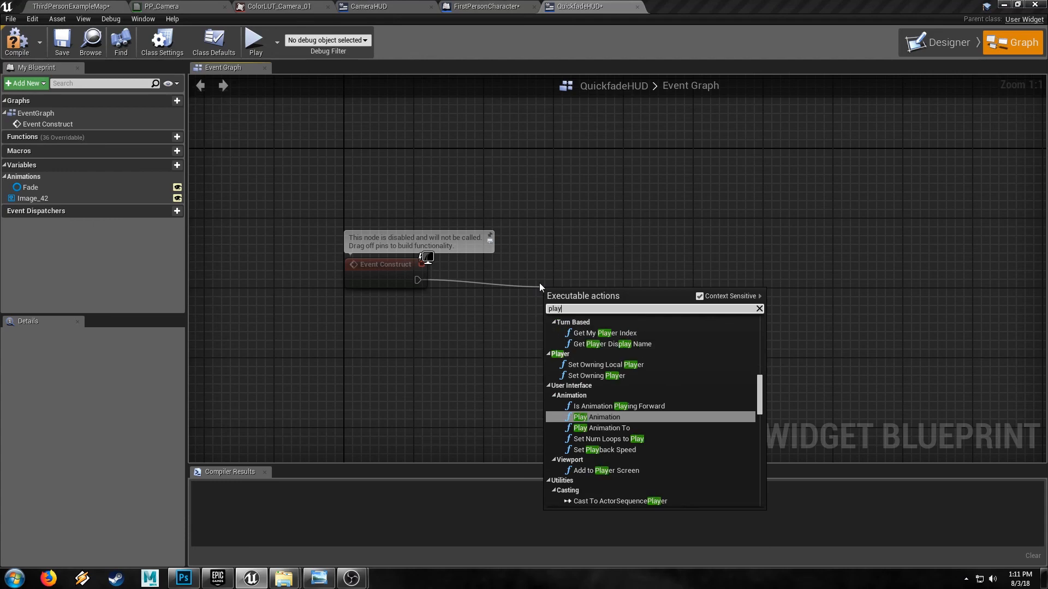
pyautogui.click(601, 417)
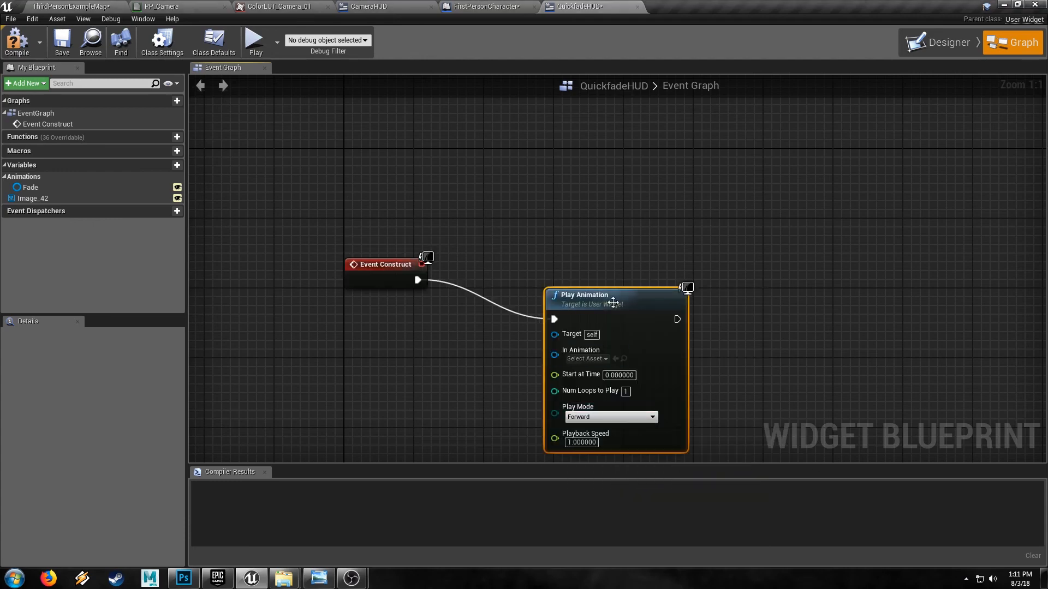
pyautogui.moveTo(611, 299); pyautogui.dragTo(594, 257)
# Step: Feed the Fade animation variable into the In Animation input of the Play Animation node and tidy its placement
pyautogui.click(575, 317)
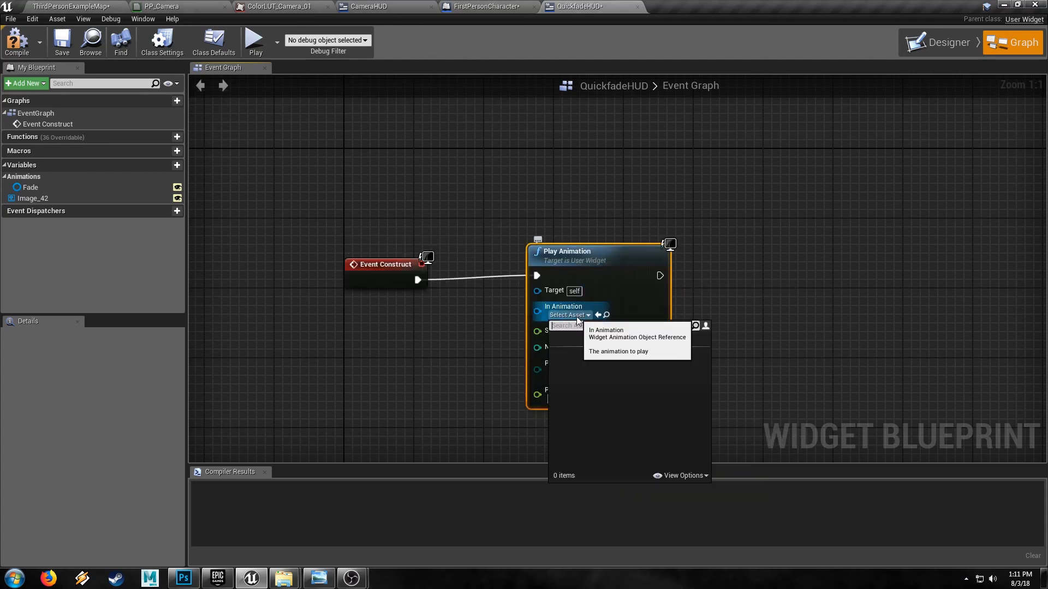
pyautogui.click(388, 349)
pyautogui.moveTo(31, 187); pyautogui.dragTo(537, 311)
pyautogui.click(461, 354)
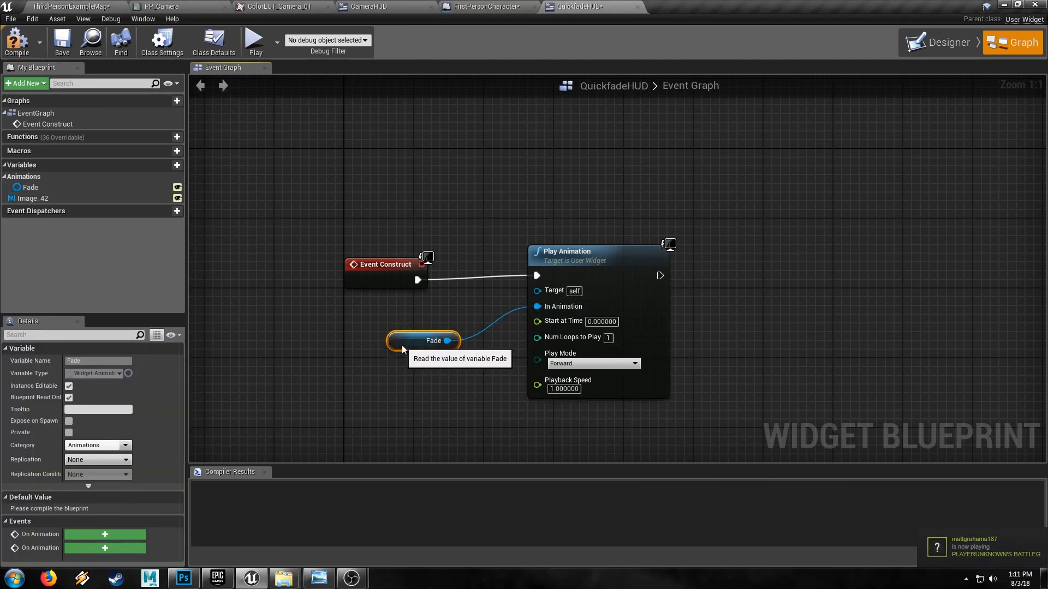
pyautogui.moveTo(404, 343); pyautogui.dragTo(429, 325)
pyautogui.moveTo(32, 198); pyautogui.dragTo(121, 232)
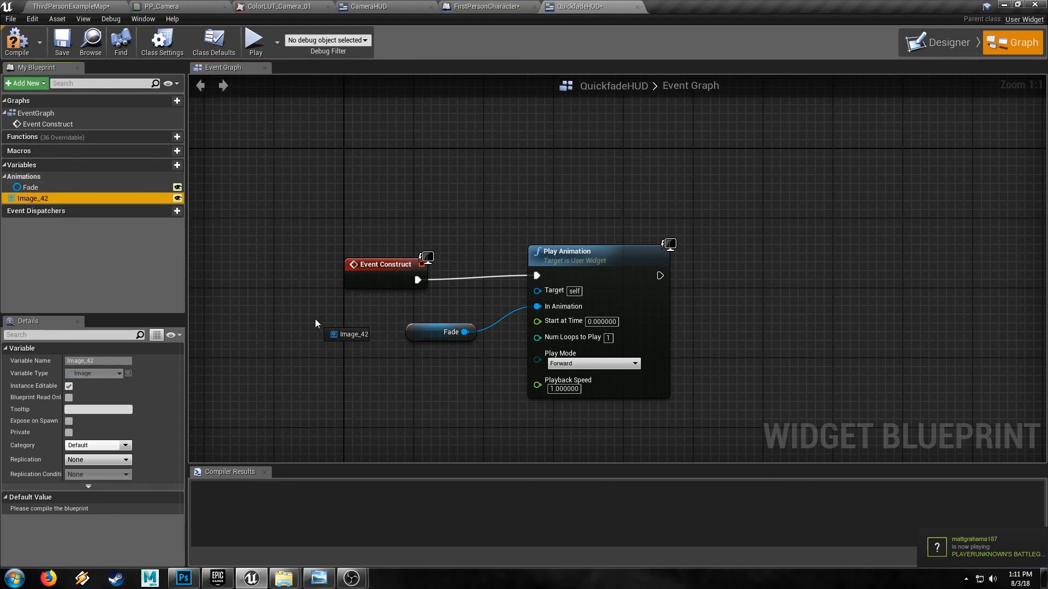
pyautogui.moveTo(316, 323); pyautogui.dragTo(349, 332)
pyautogui.click(407, 342)
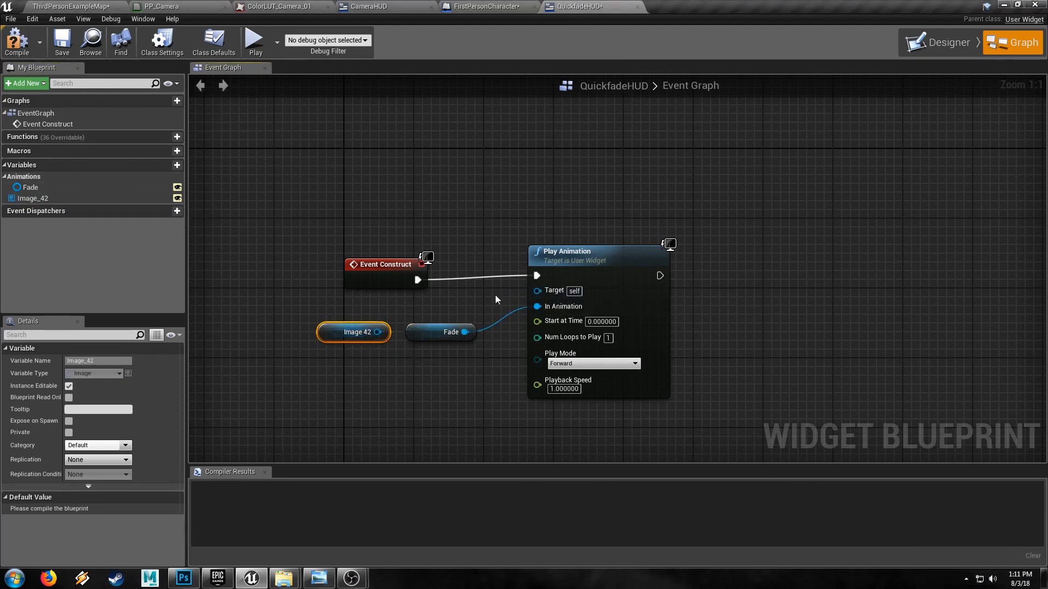
pyautogui.press('Delete')
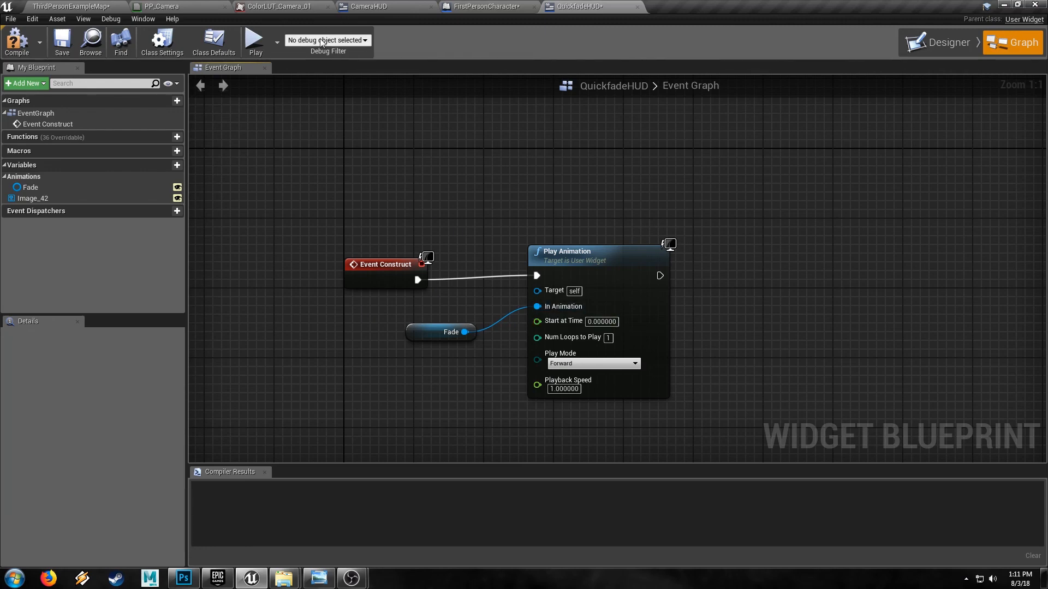
# Step: Review the Fade timeline in the designer, return to the event graph, and compile and save QuickfadeHUD
pyautogui.click(930, 42)
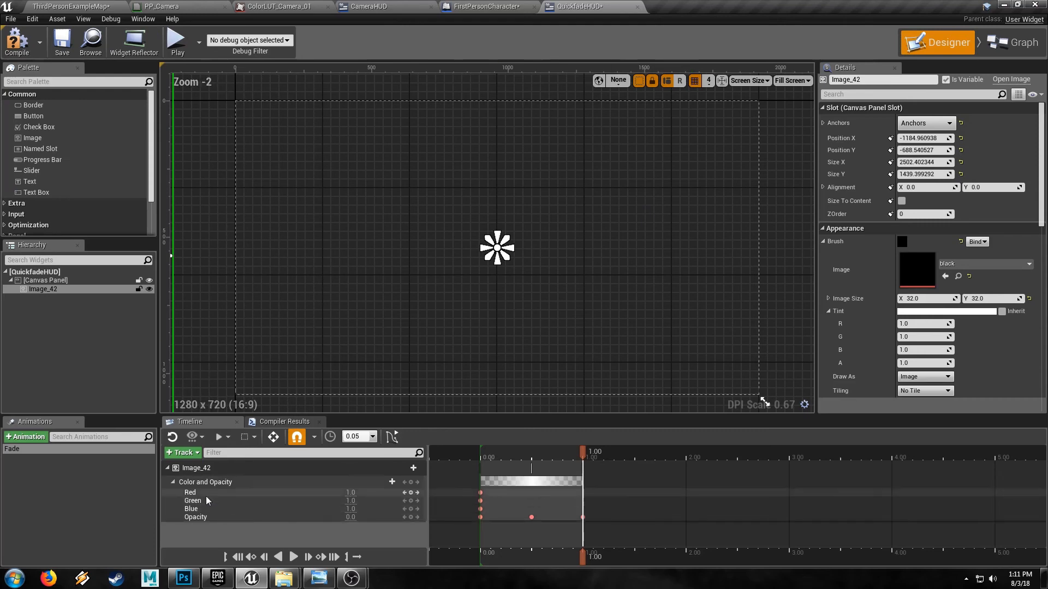
pyautogui.click(1018, 42)
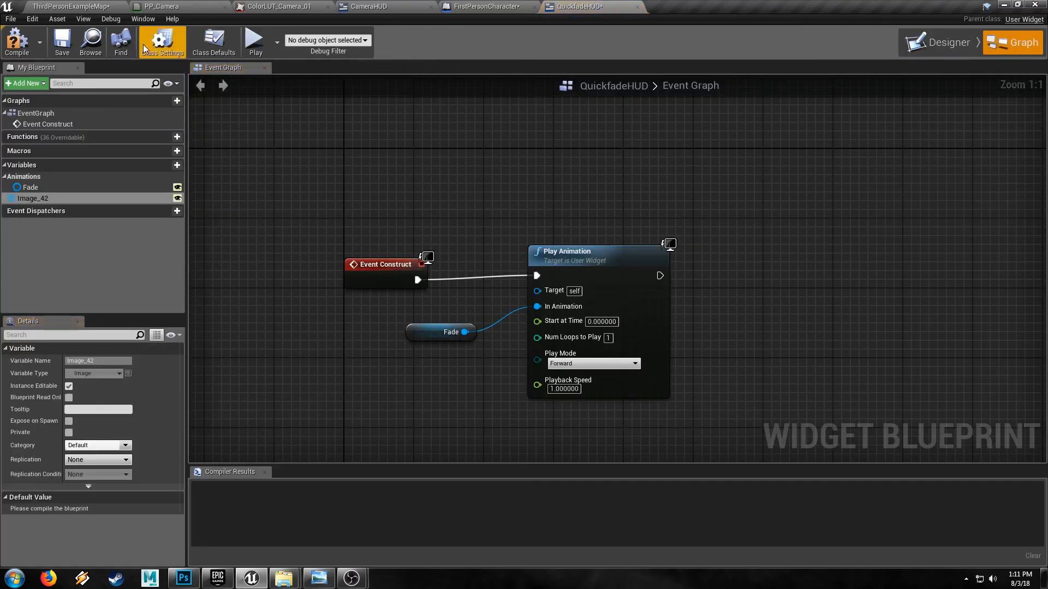
pyautogui.click(18, 46)
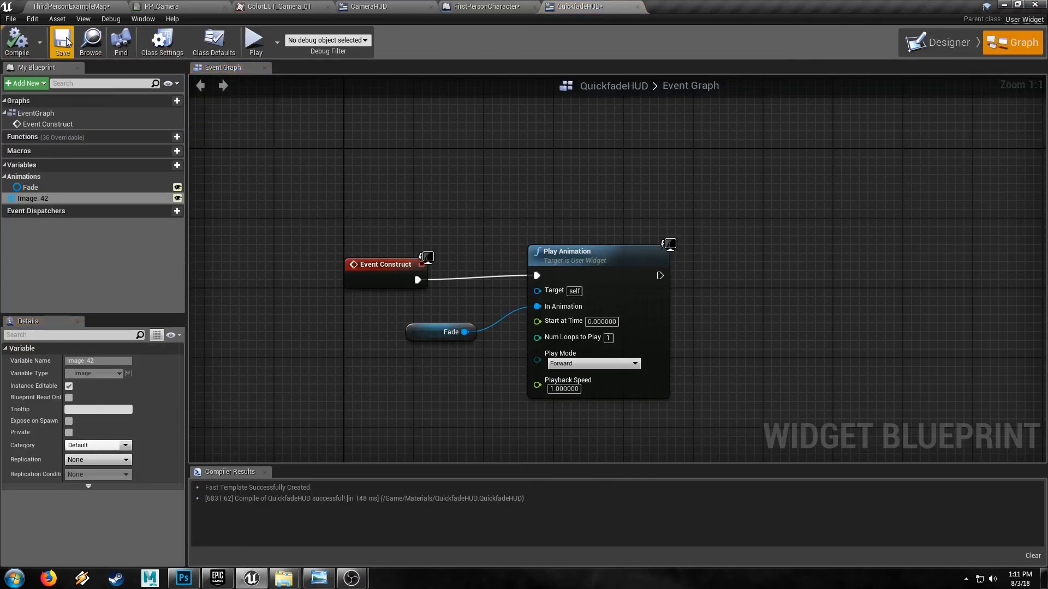
# Step: Add a C keyboard event in an empty area above Event BeginPlay in the FirstPersonCharacter event graph
pyautogui.click(479, 5)
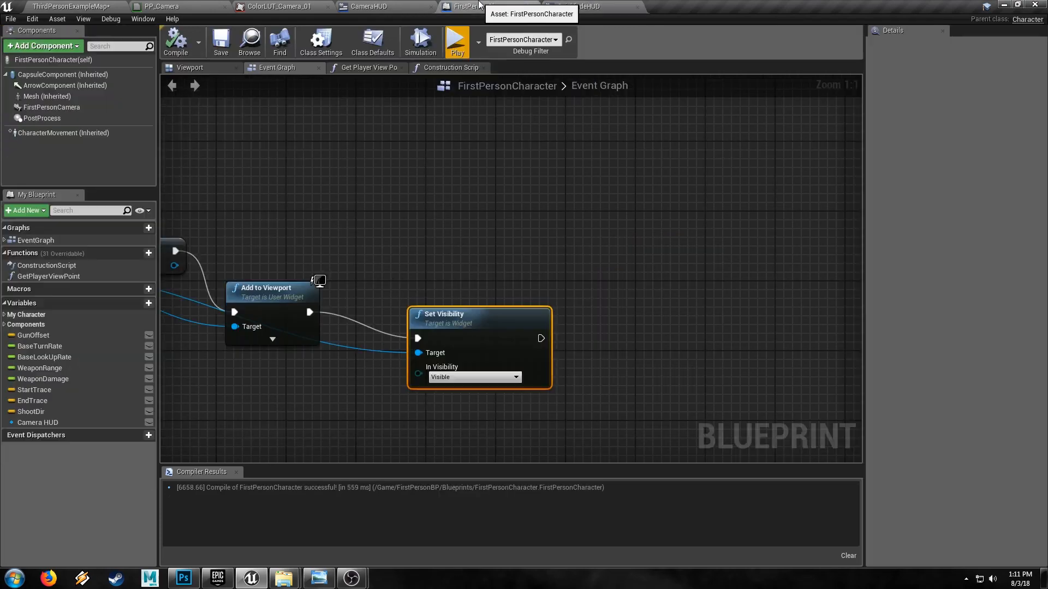
pyautogui.moveTo(391, 206); pyautogui.dragTo(640, 250, button='right')
pyautogui.scroll(-3, 633, 245)
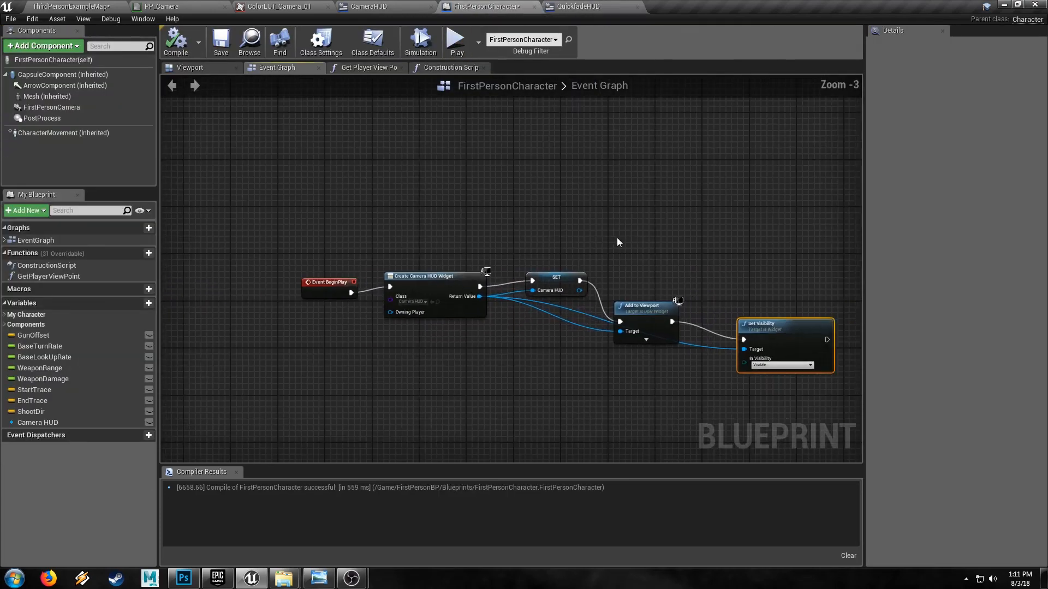
pyautogui.moveTo(555, 173); pyautogui.dragTo(588, 291, button='right')
pyautogui.click(391, 228)
pyautogui.rightClick(391, 236)
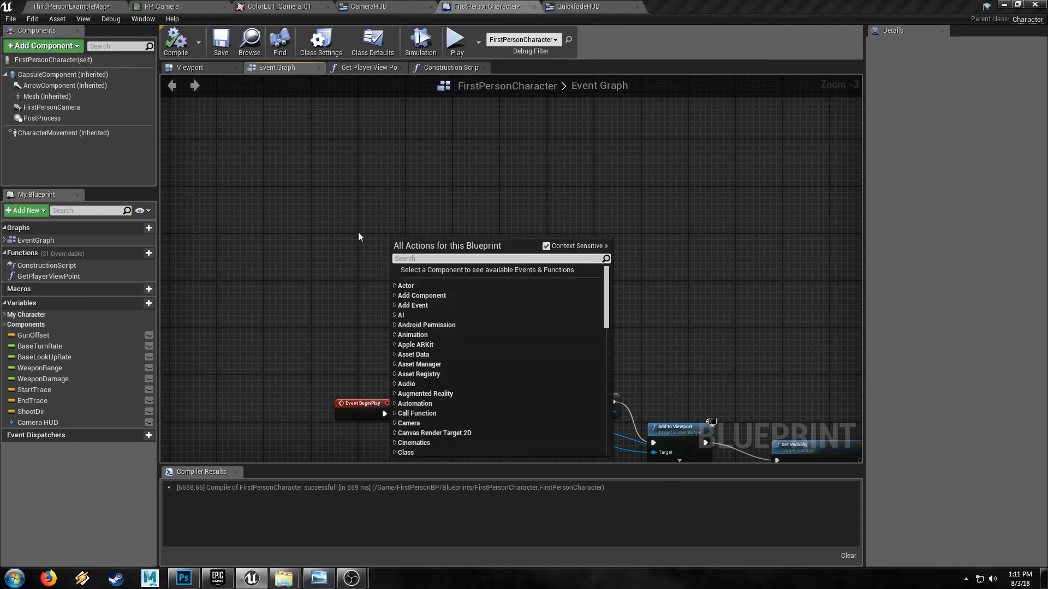
pyautogui.write('c key')
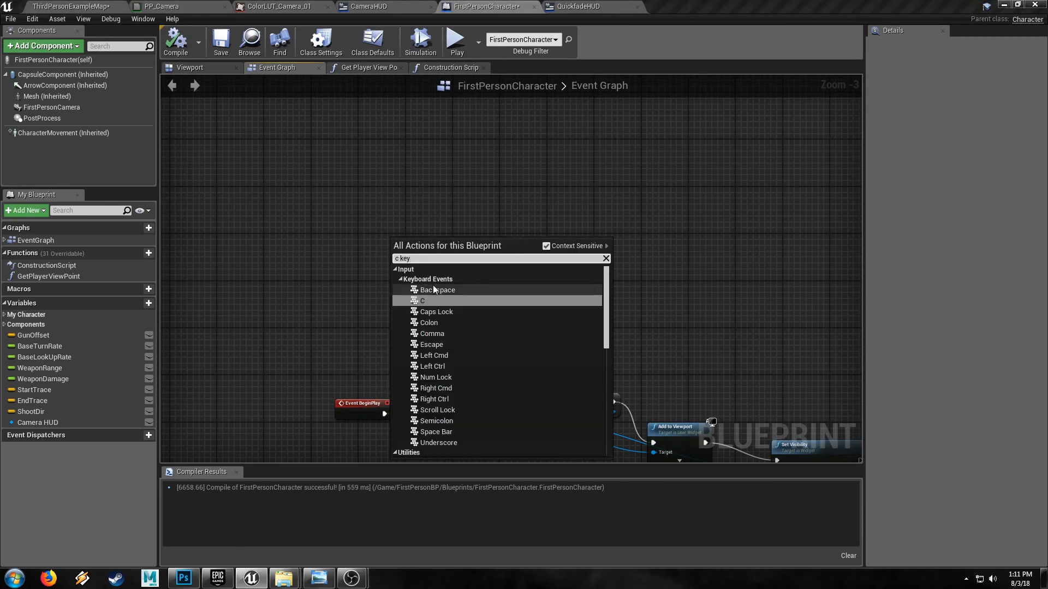
pyautogui.press('Return')
pyautogui.moveTo(396, 238); pyautogui.dragTo(336, 213)
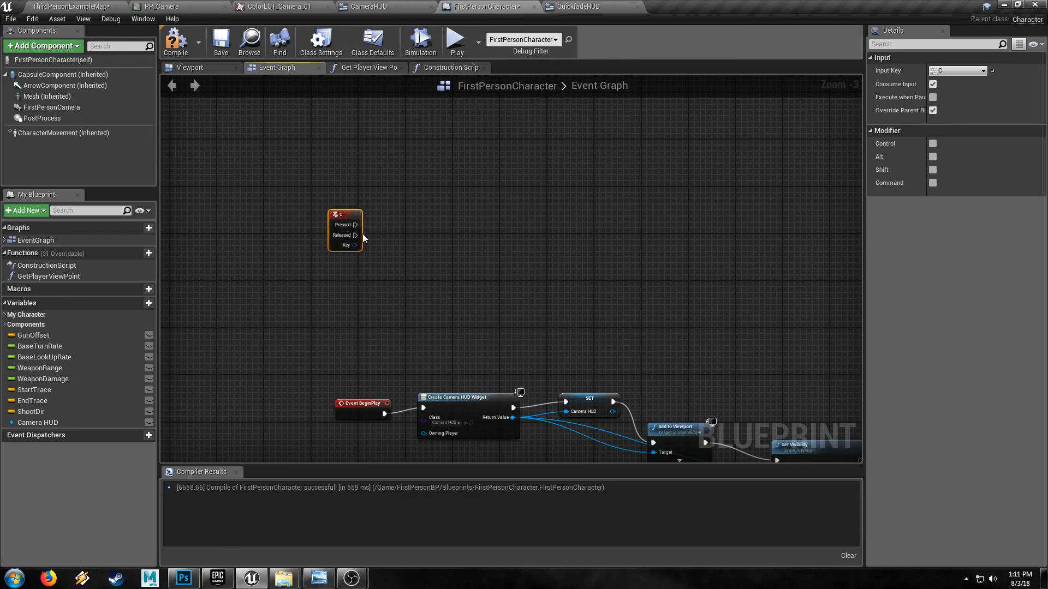
pyautogui.scroll(3, 358, 224)
pyautogui.click(452, 247)
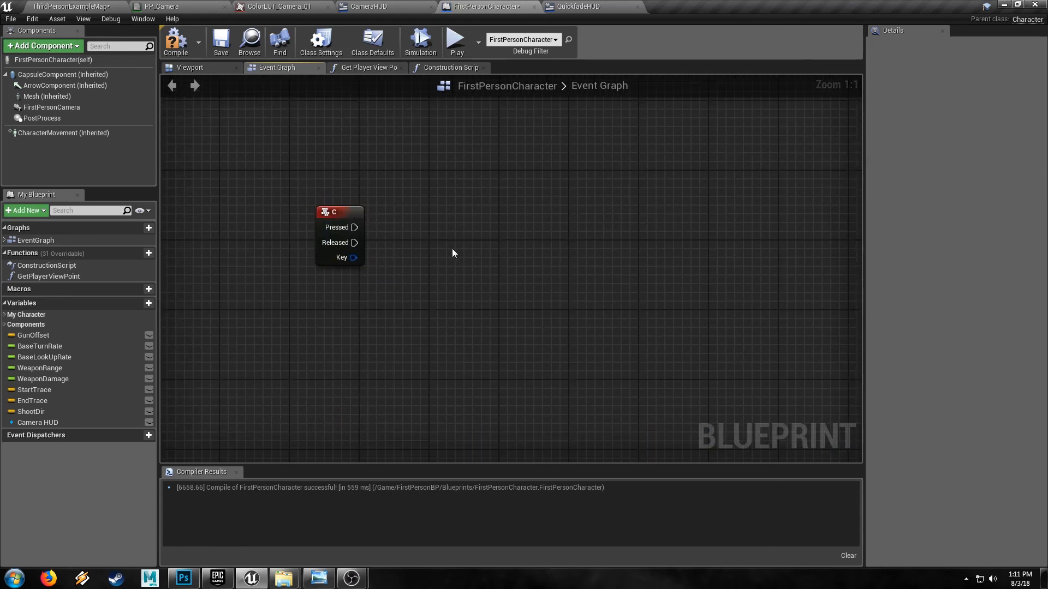
pyautogui.moveTo(439, 279); pyautogui.dragTo(457, 255, button='right')
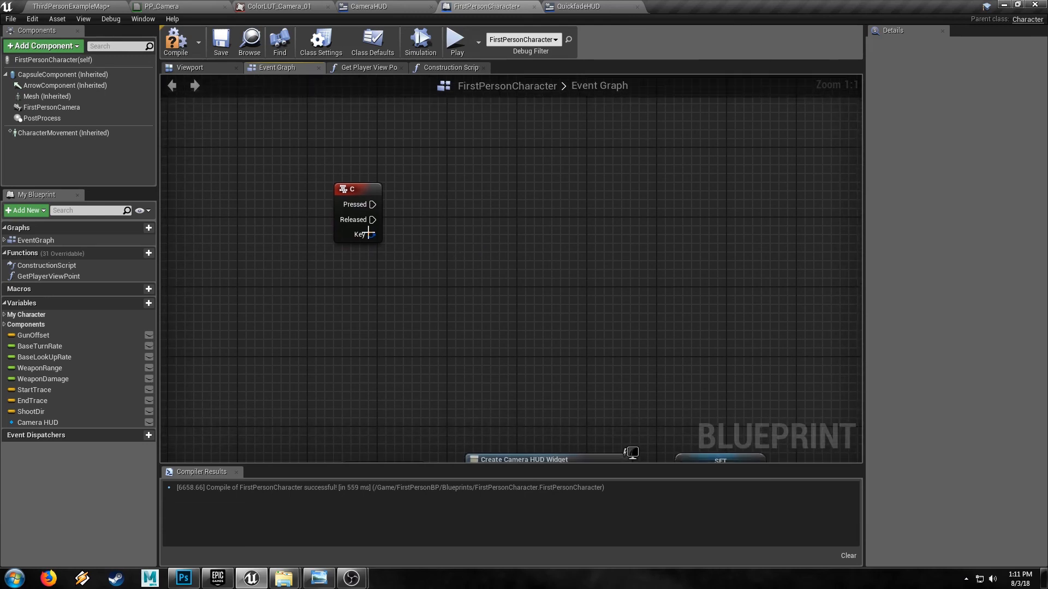
pyautogui.moveTo(353, 193); pyautogui.dragTo(305, 187)
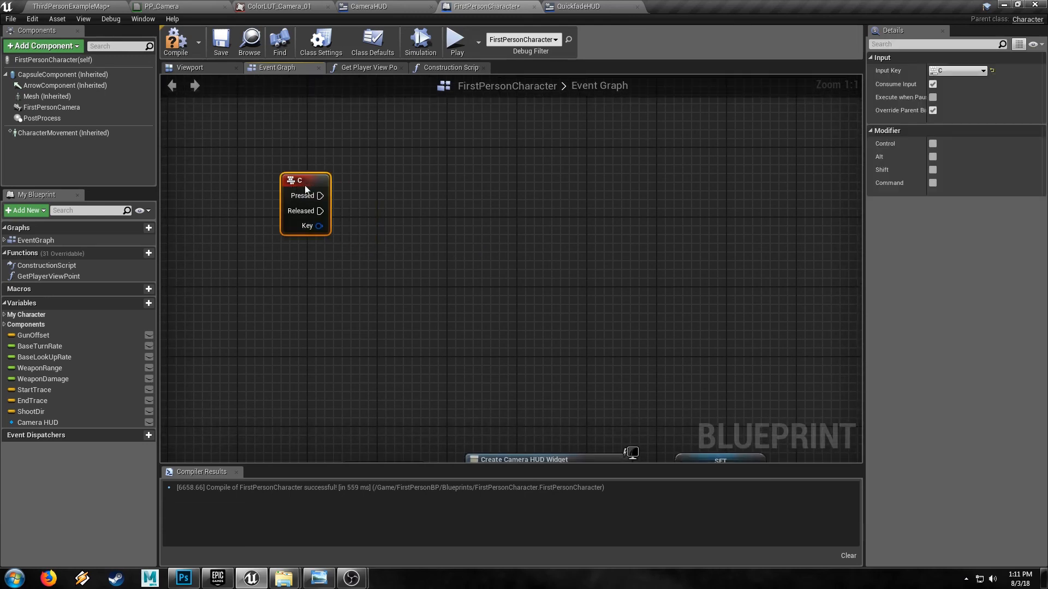
pyautogui.click(397, 232)
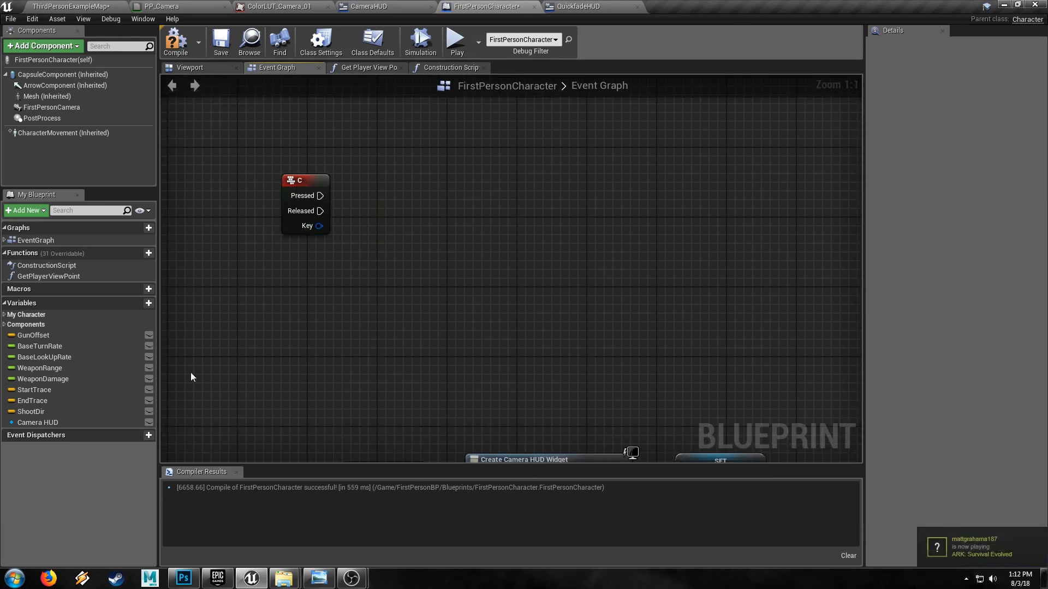
pyautogui.click(139, 303)
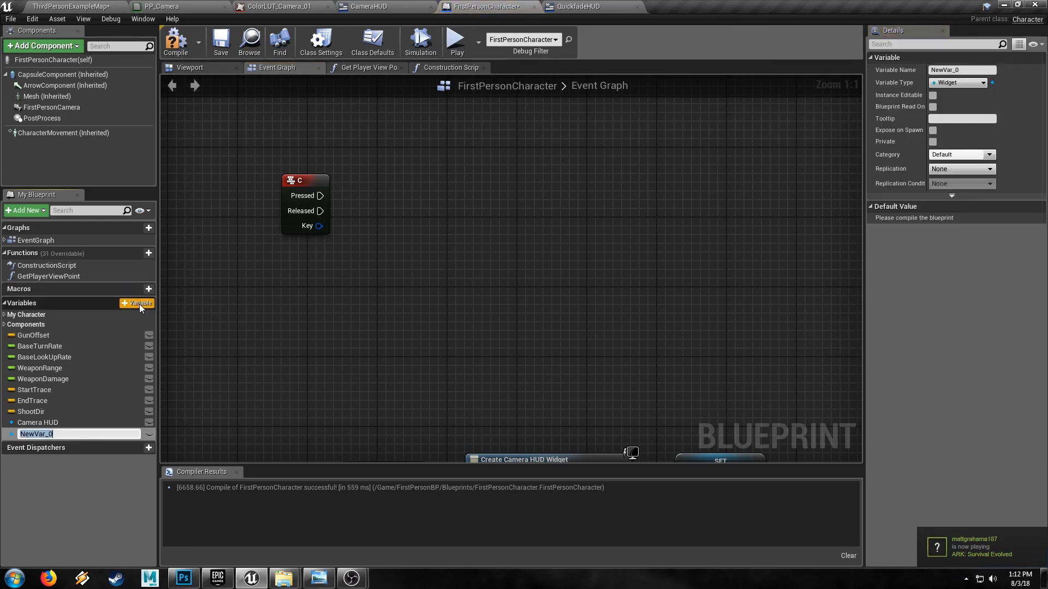
pyautogui.click(67, 434)
pyautogui.click(51, 424)
pyautogui.click(44, 430)
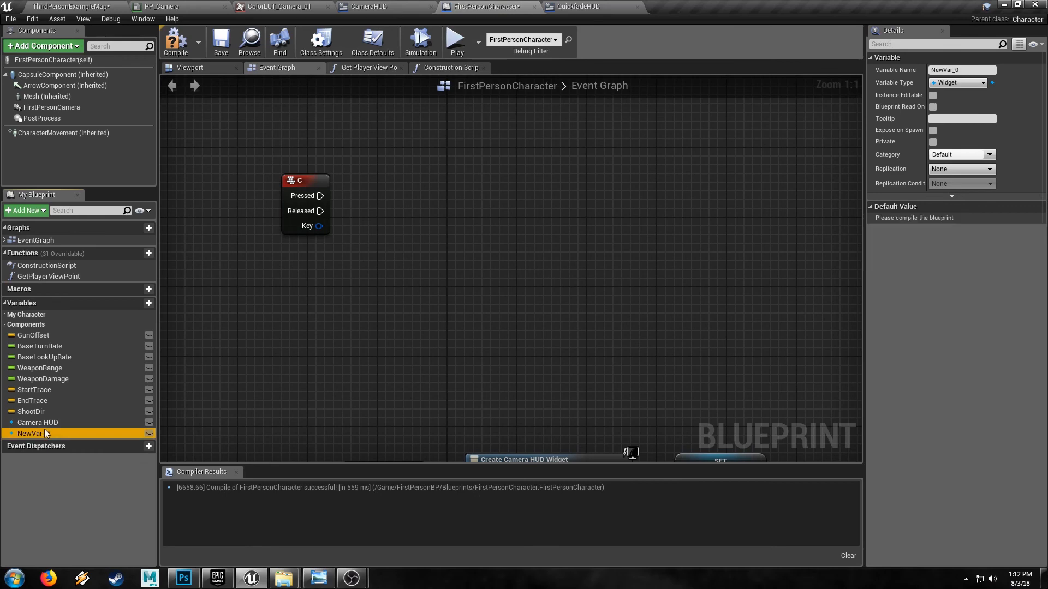
pyautogui.press('Delete')
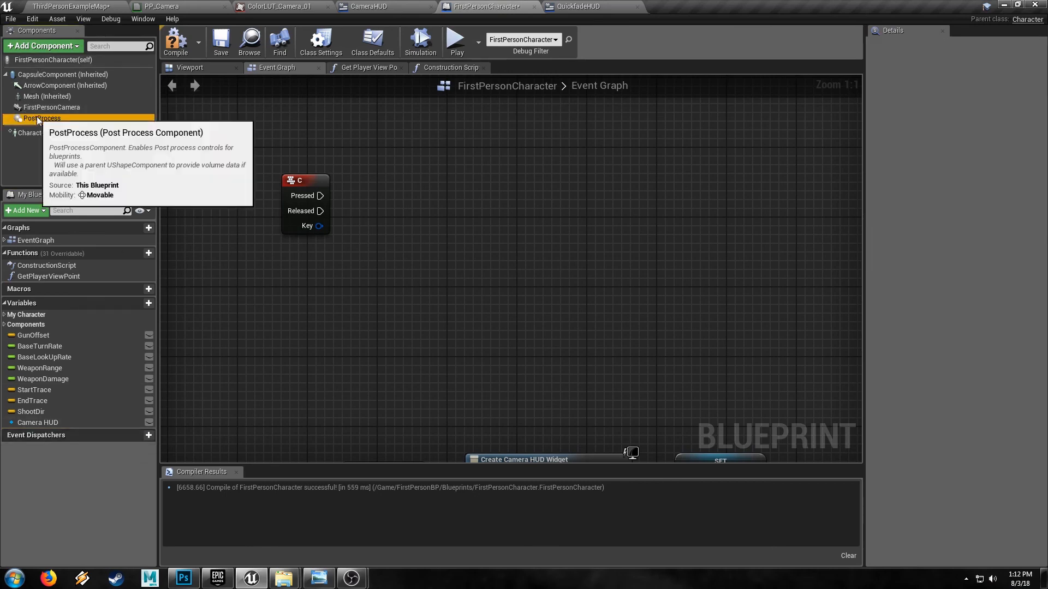
# Step: Add a PostProcess component reference with a Set Enabled node targeting it, placed below the C key event
pyautogui.moveTo(37, 118); pyautogui.dragTo(410, 285)
pyautogui.write('set enab')
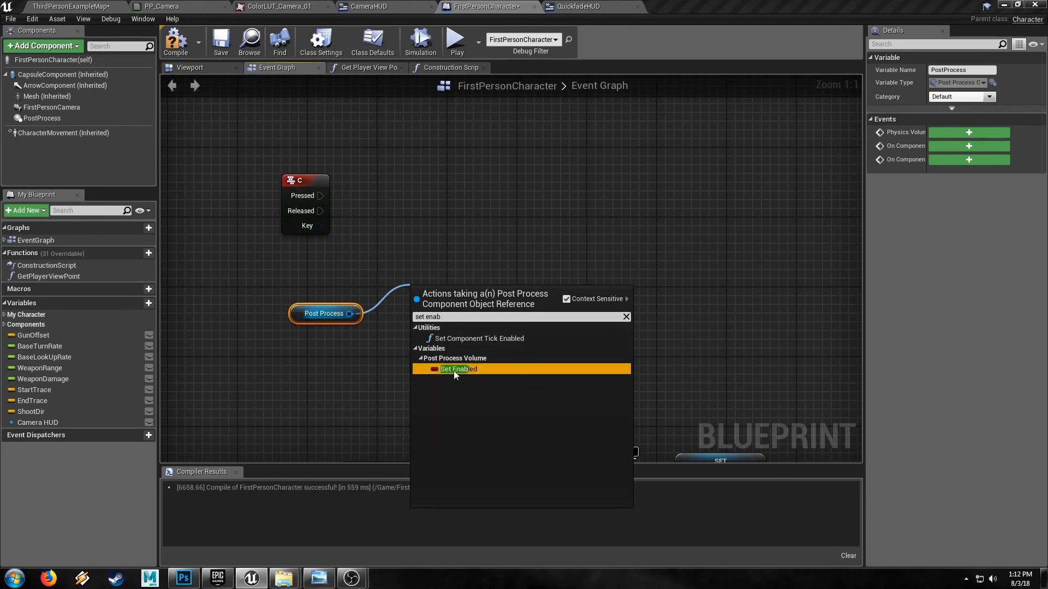
pyautogui.click(454, 369)
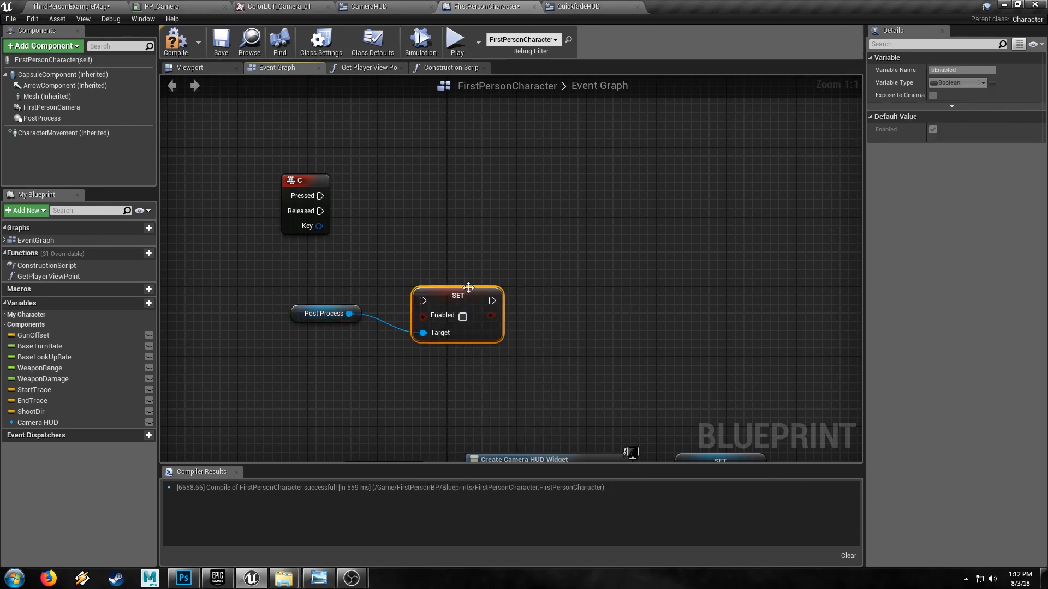
pyautogui.moveTo(202, 272); pyautogui.dragTo(358, 395)
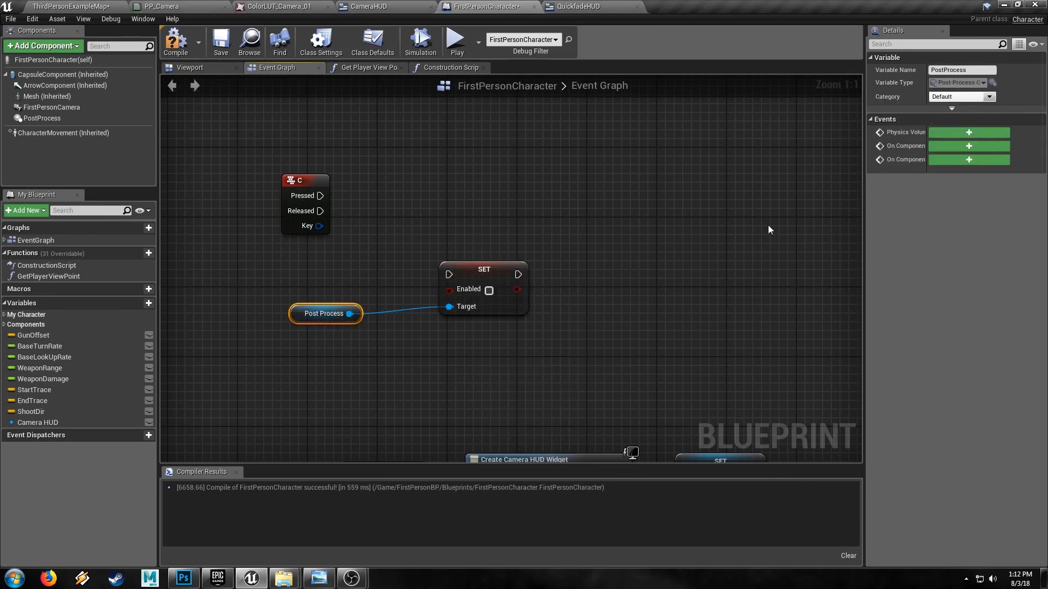
# Step: Look up the PostProcess component's Enabled property and check the camera effect and overlay in a game preview
pyautogui.click(42, 118)
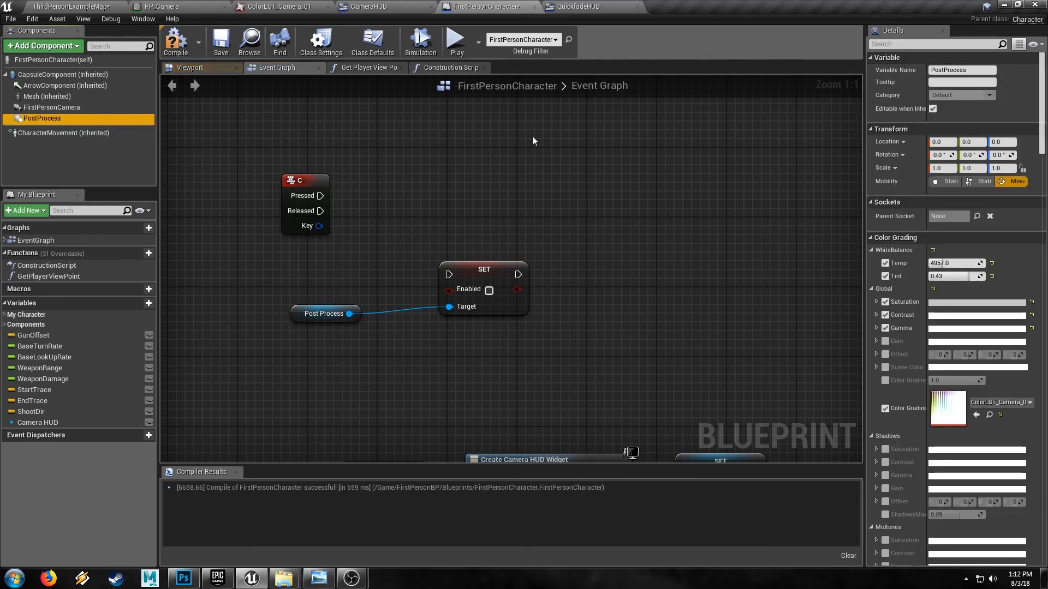
pyautogui.click(904, 44)
pyautogui.write('enab')
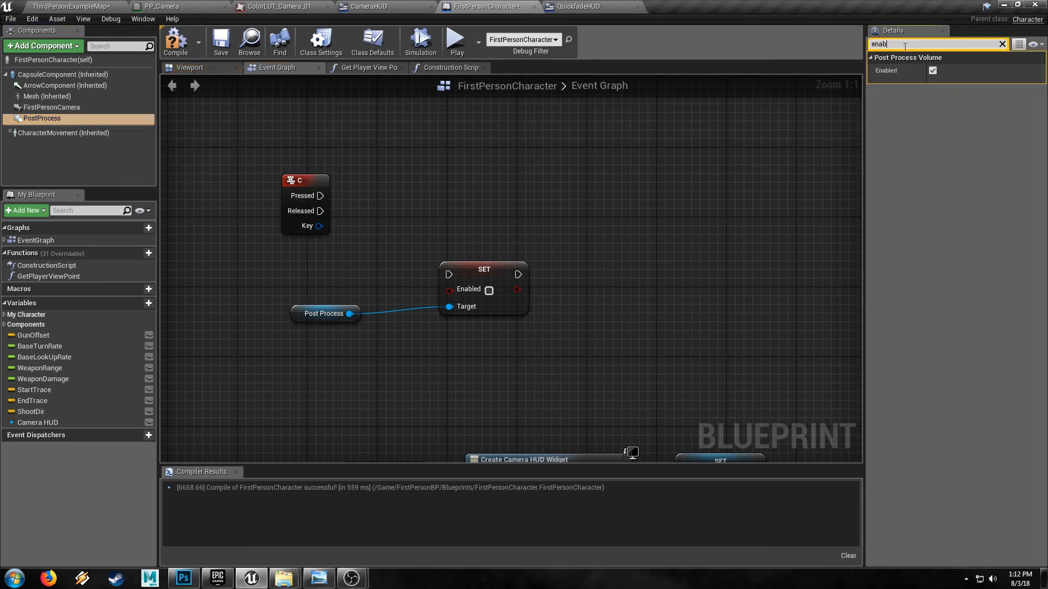
pyautogui.click(1001, 44)
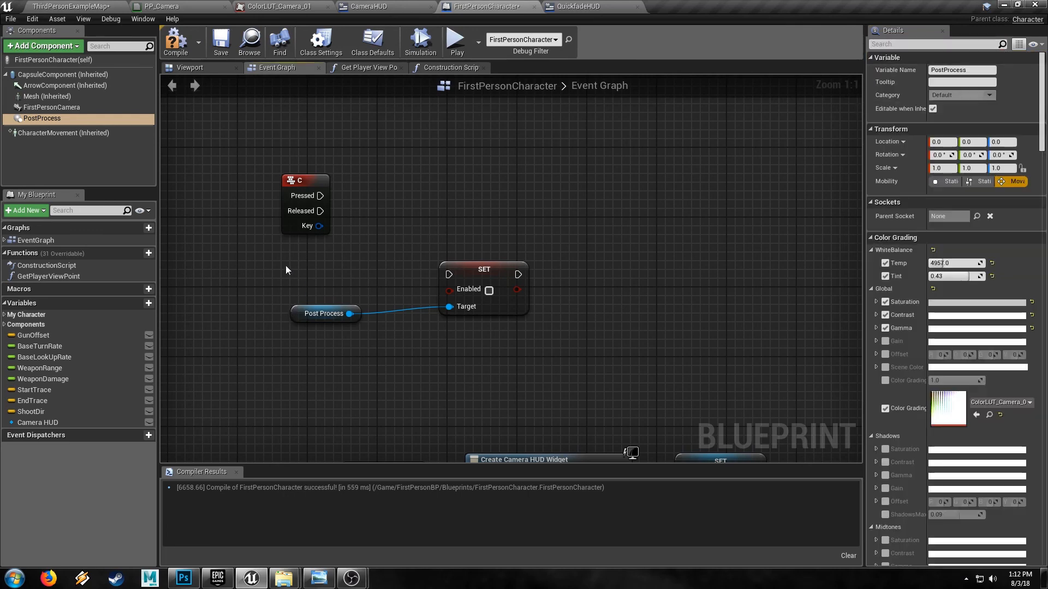
pyautogui.click(452, 38)
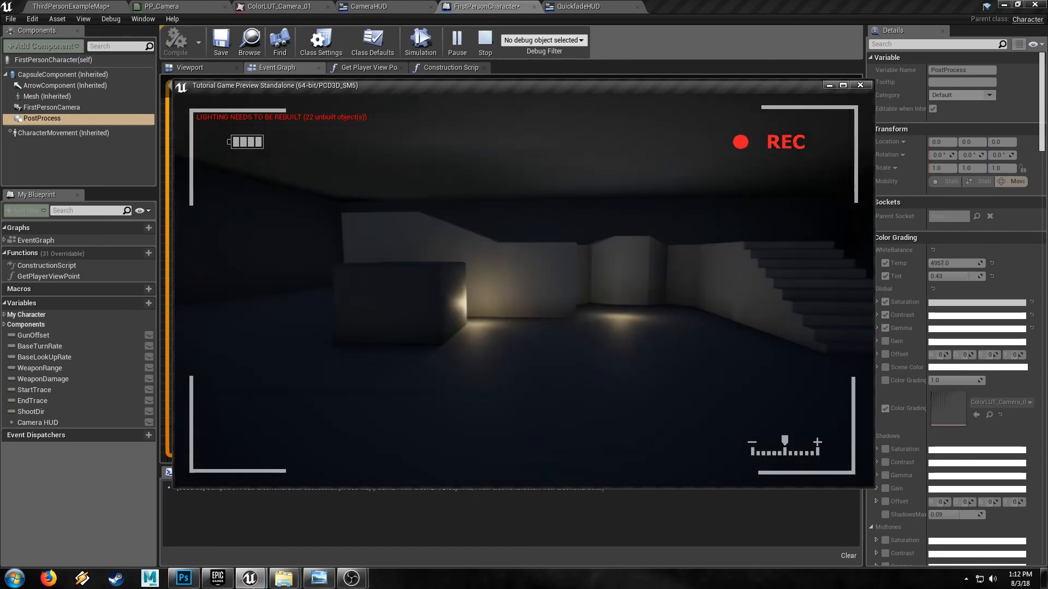
pyautogui.press('Escape')
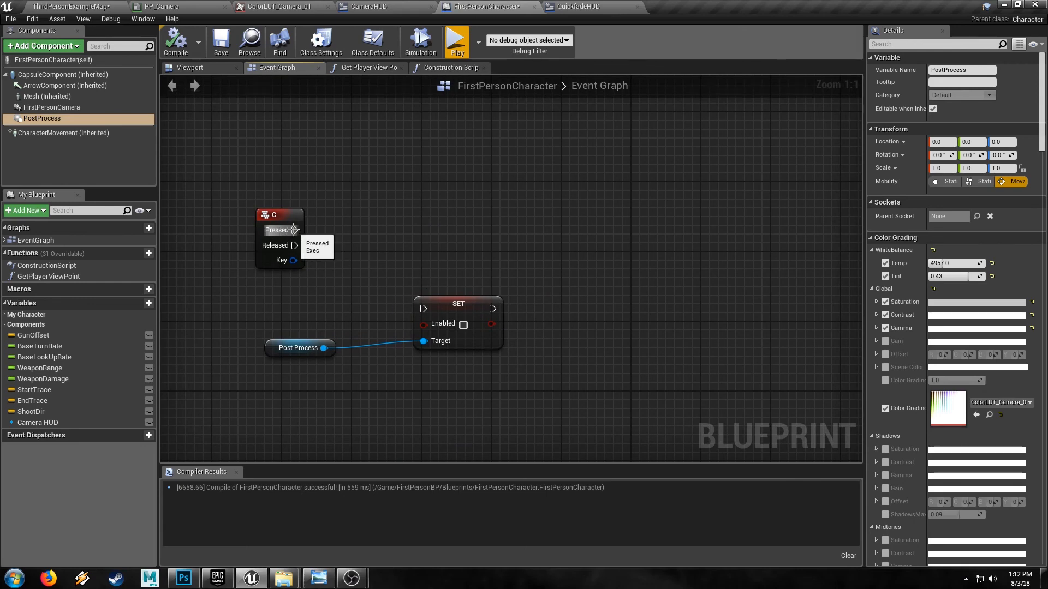
# Step: Add a FlipFlop node to the C event's Pressed output and shift the Post Process and Set Enabled nodes aside
pyautogui.moveTo(381, 228); pyautogui.dragTo(384, 227)
pyautogui.write('flip')
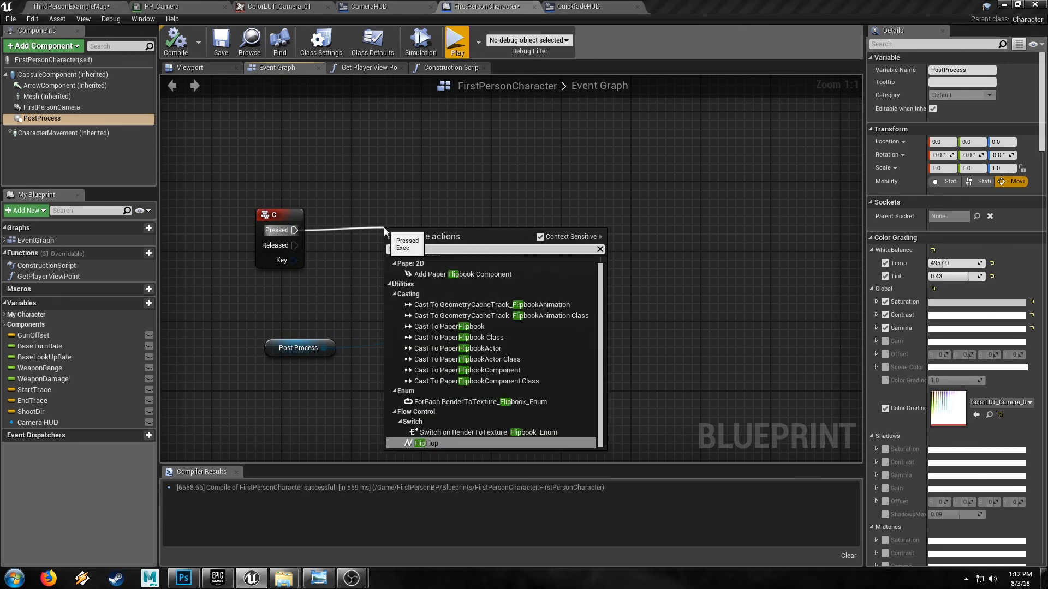
pyautogui.press('Return')
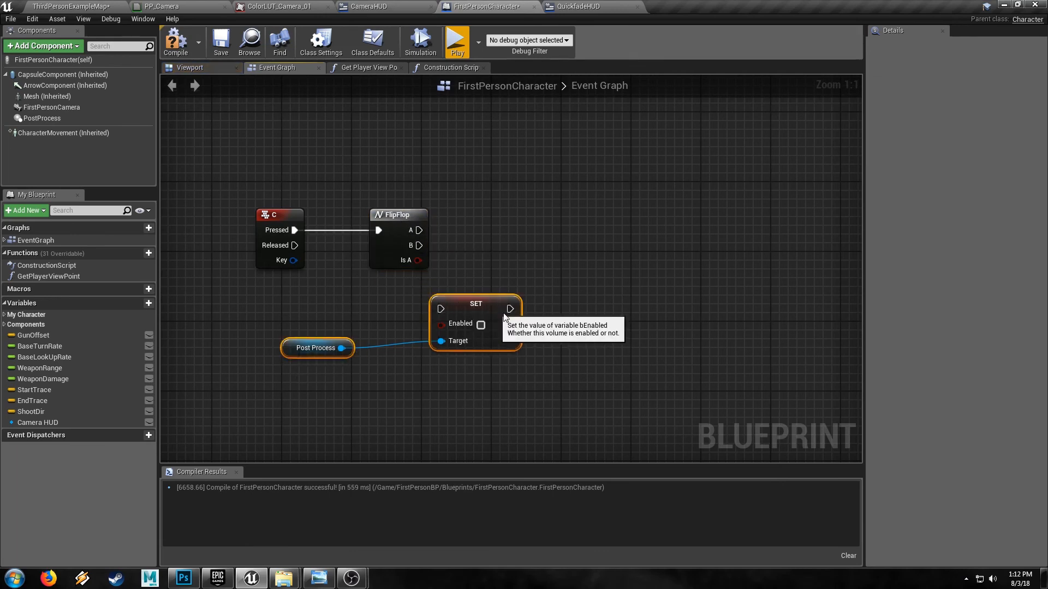
pyautogui.moveTo(460, 342); pyautogui.dragTo(705, 369)
# Step: Add a Create Widget node on the FlipFlop's A output with its class set to QuickfadeHUD
pyautogui.moveTo(503, 228); pyautogui.dragTo(503, 219)
pyautogui.write('create w')
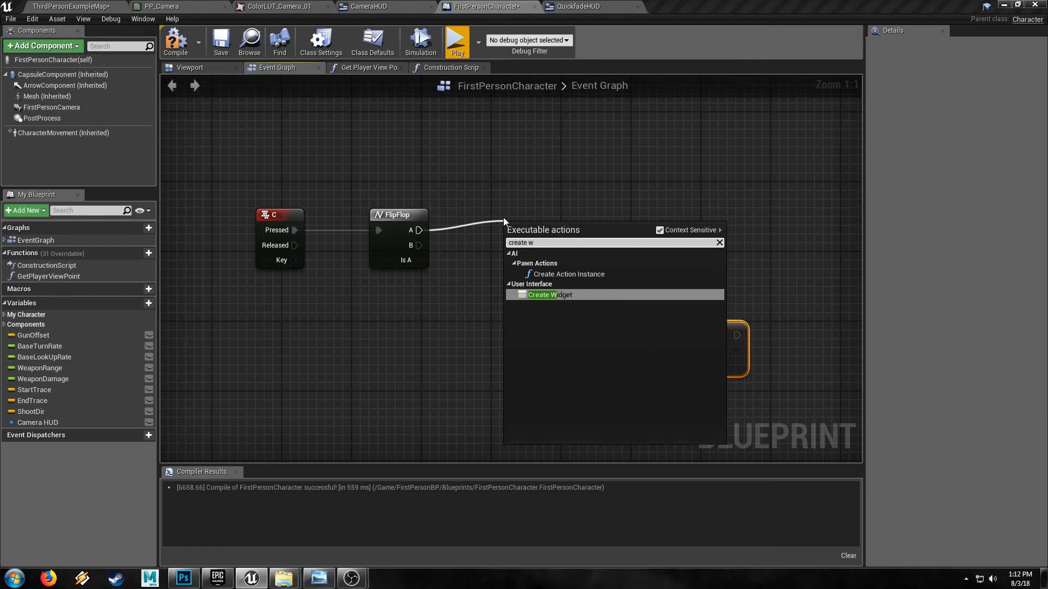
pyautogui.click(565, 296)
pyautogui.click(565, 238)
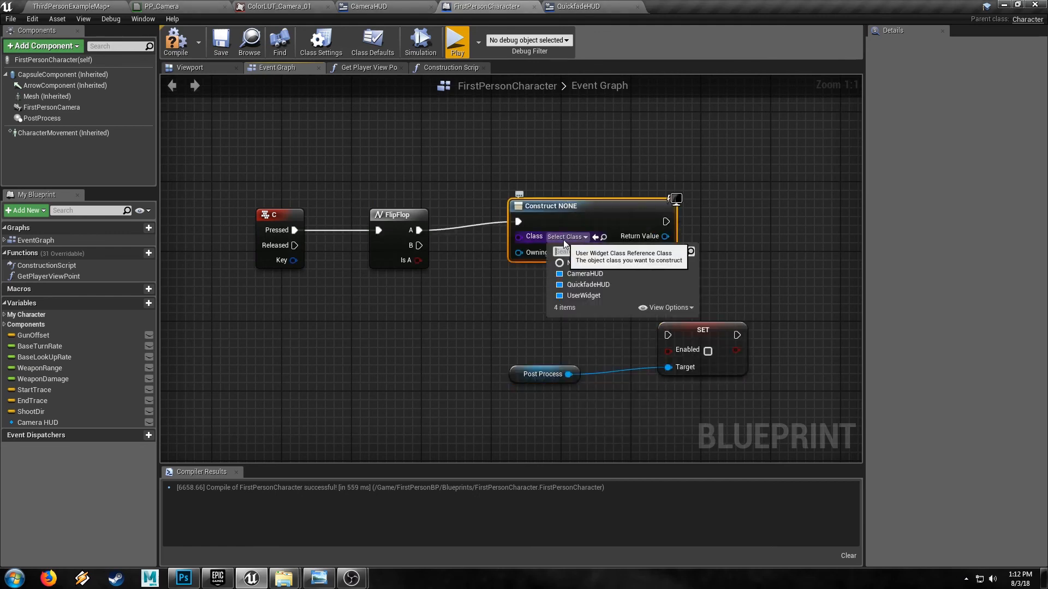
pyautogui.click(566, 286)
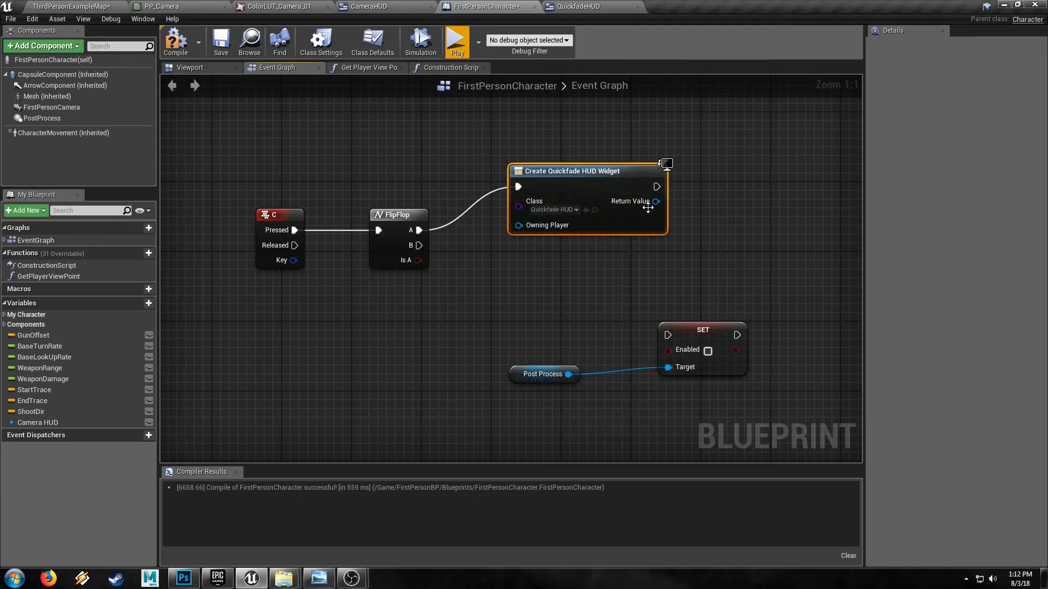
# Step: Add an Add to Viewport node after Create Quickfade HUD Widget, with the widget's Return Value wired to its Target
pyautogui.moveTo(657, 210); pyautogui.dragTo(503, 192, button='right')
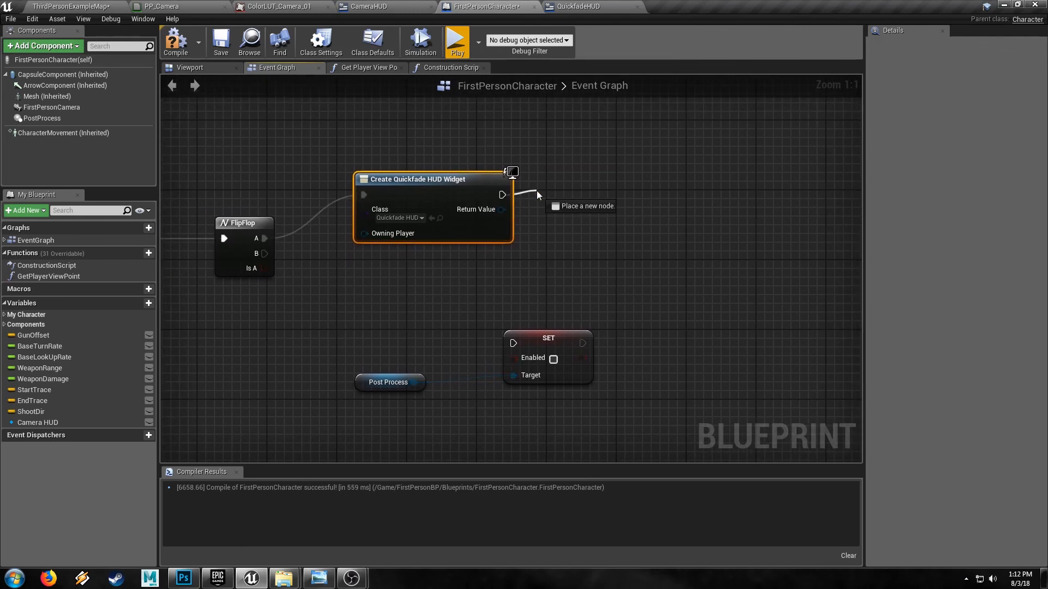
pyautogui.moveTo(536, 191); pyautogui.dragTo(536, 191)
pyautogui.write('add to v')
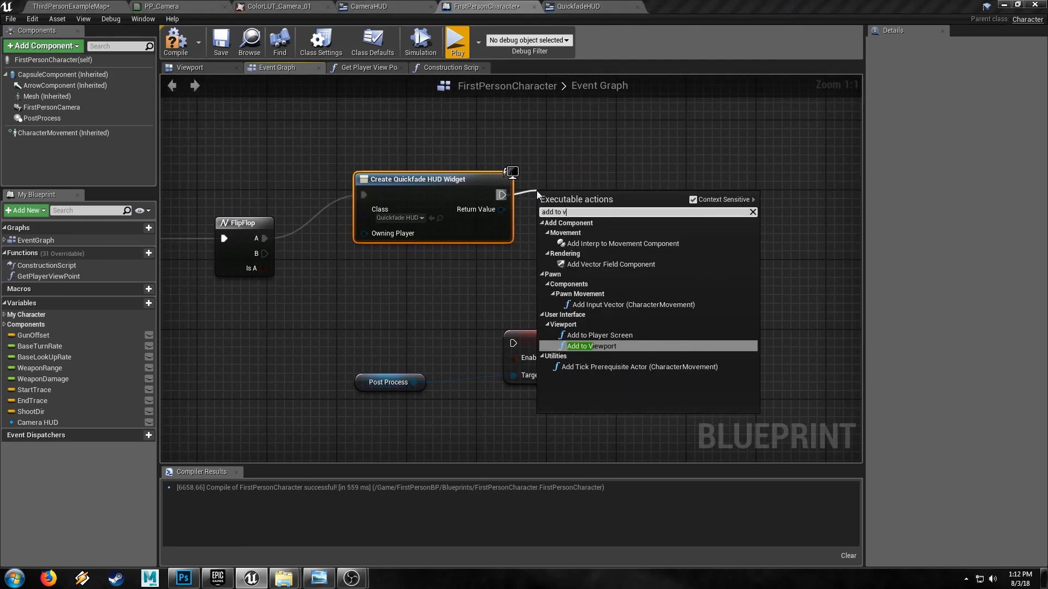
pyautogui.press('Return')
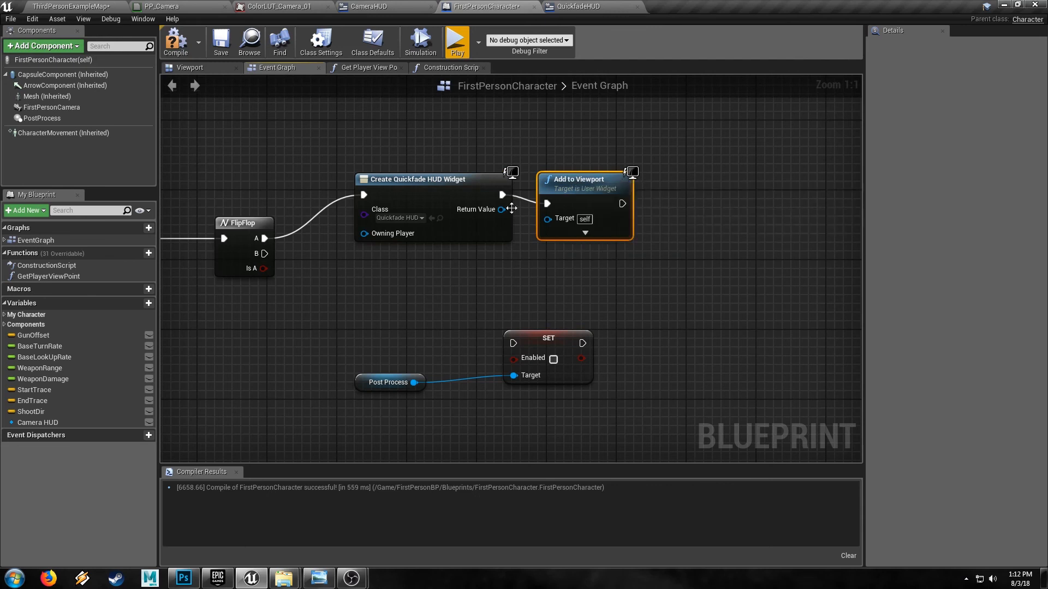
pyautogui.moveTo(511, 209); pyautogui.dragTo(564, 179)
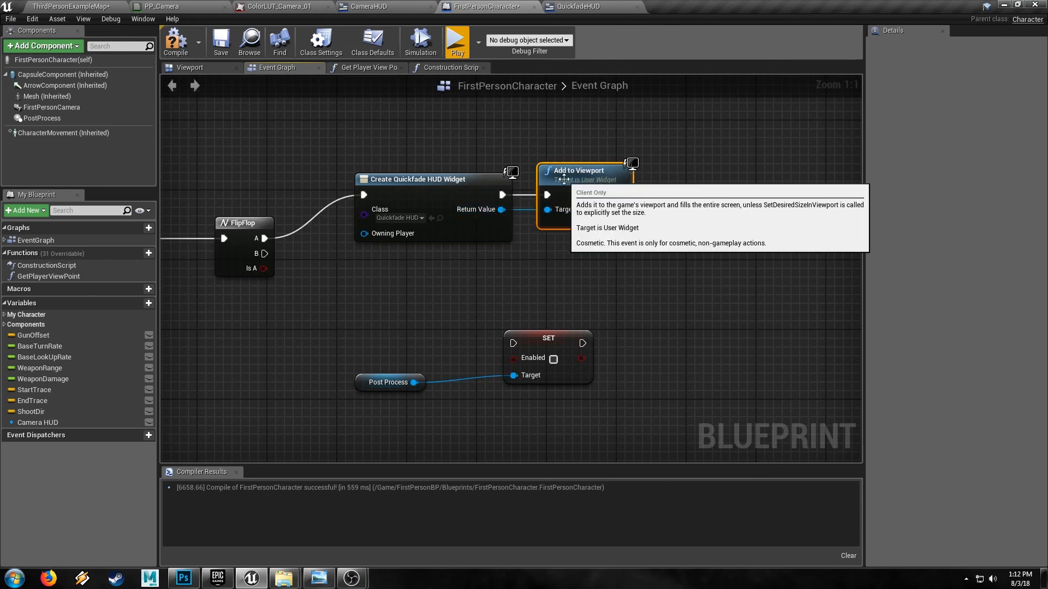
# Step: Add a Delay node after the Quickfade HUD's Add to Viewport node
pyautogui.moveTo(654, 195); pyautogui.dragTo(504, 195, button='right')
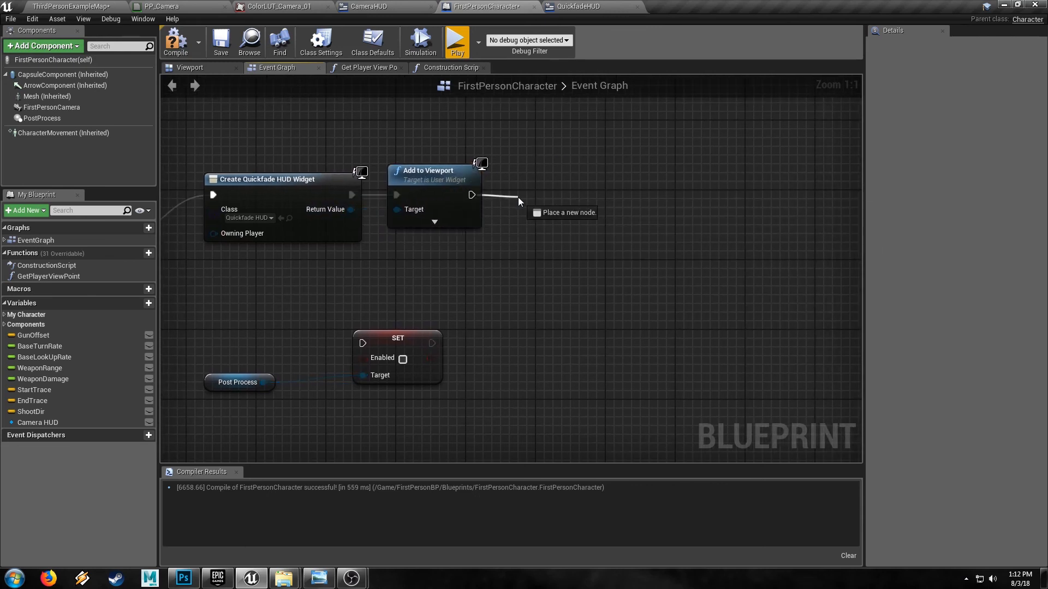
pyautogui.moveTo(519, 198); pyautogui.dragTo(518, 196)
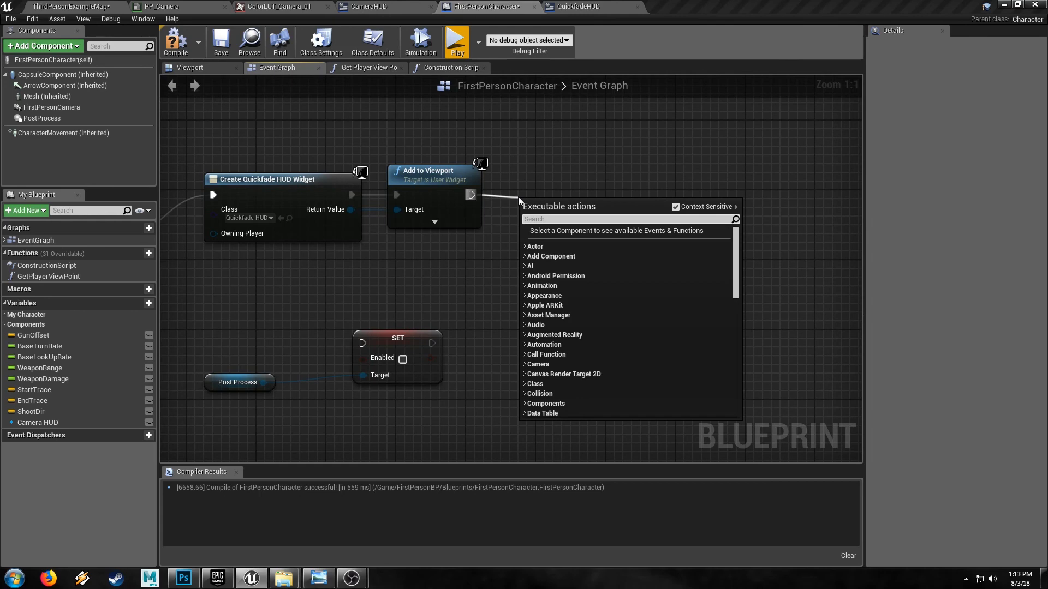
pyautogui.write('delay')
pyautogui.press('Return')
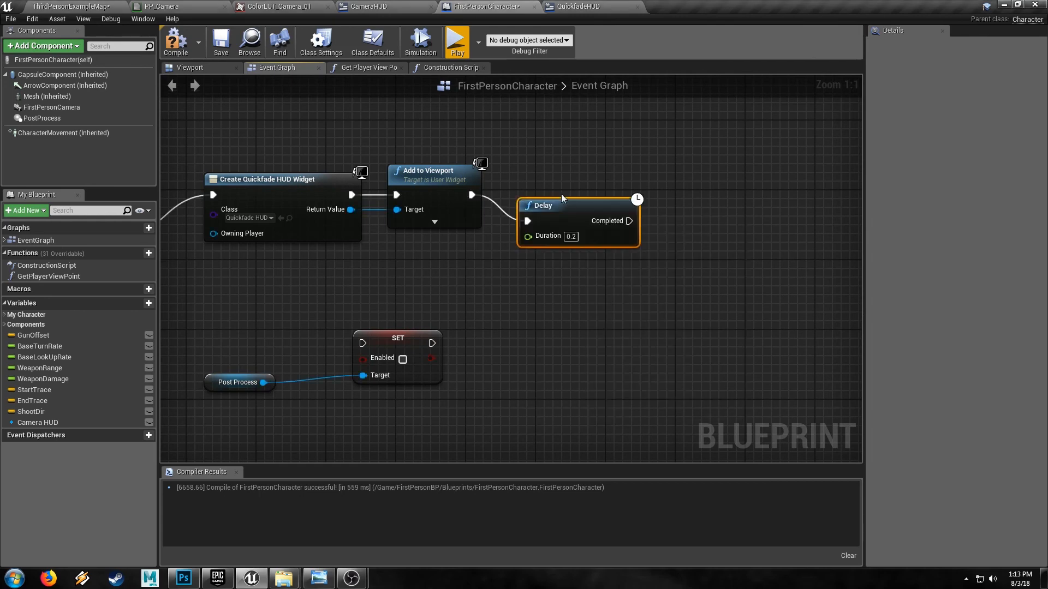
# Step: Check the Fade animation's timeline in the QuickfadeHUD widget, then set the Delay node's duration to 0.5
pyautogui.click(577, 7)
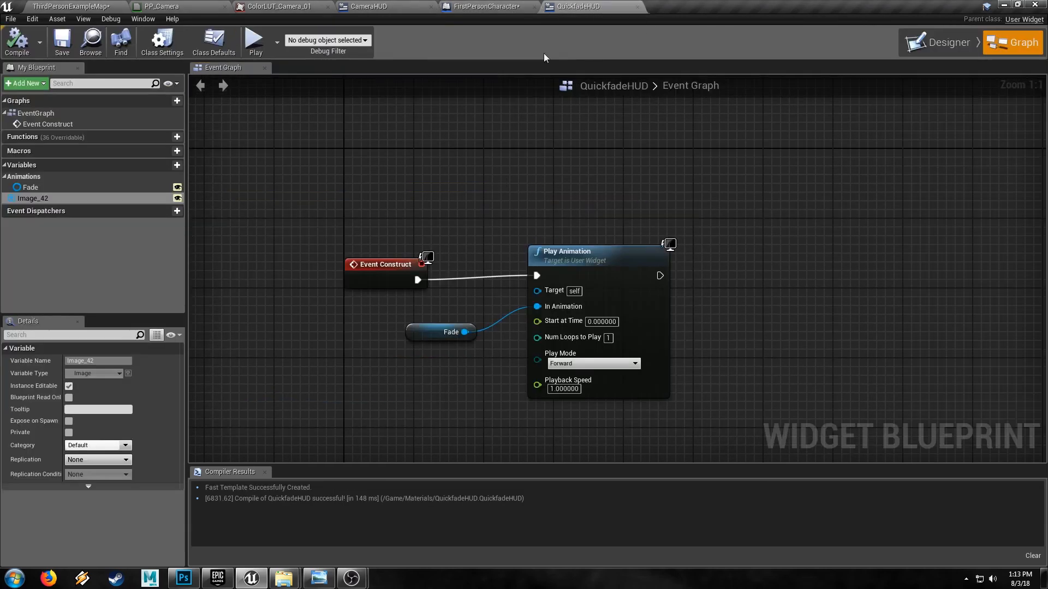
pyautogui.click(936, 43)
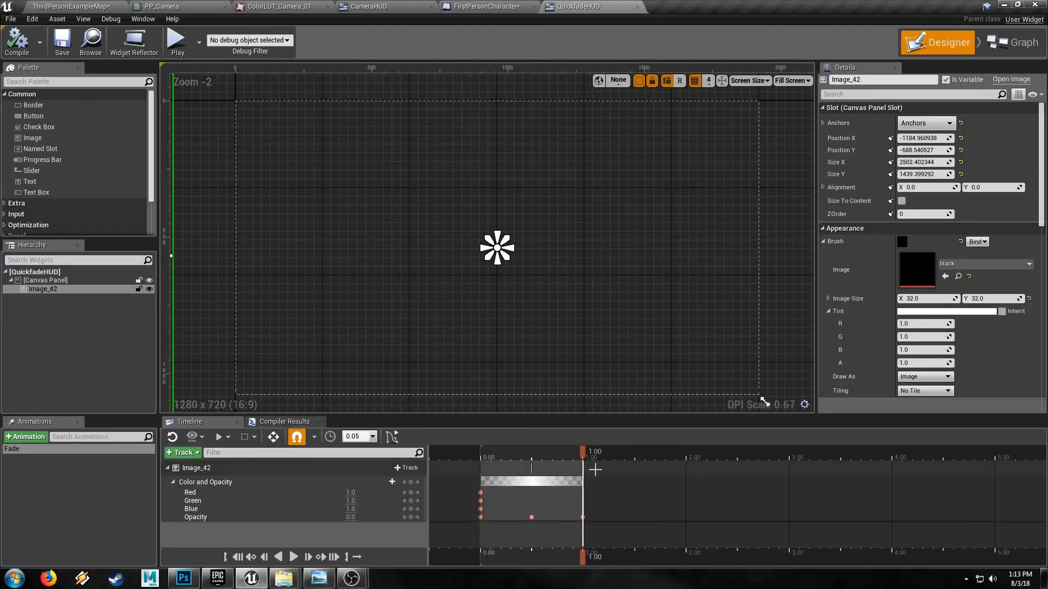
pyautogui.click(481, 6)
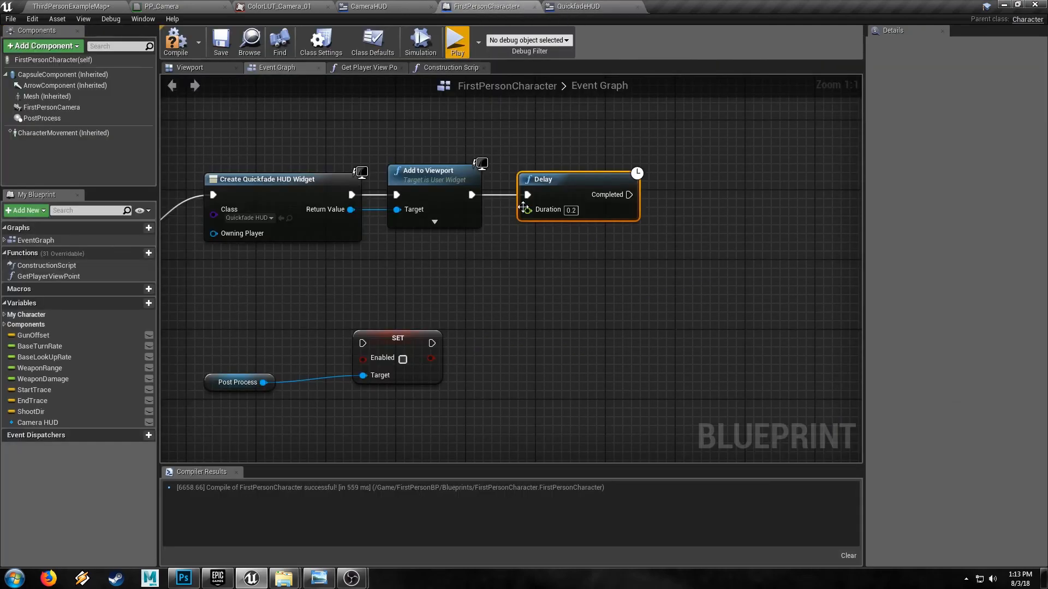
pyautogui.click(571, 210)
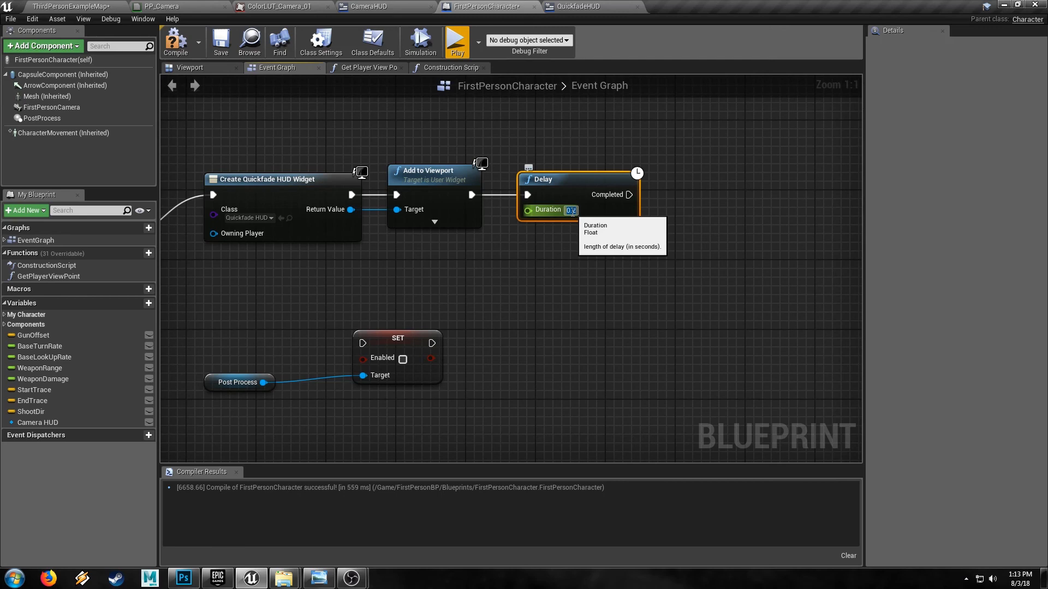
pyautogui.write('0.5')
pyautogui.press('Return')
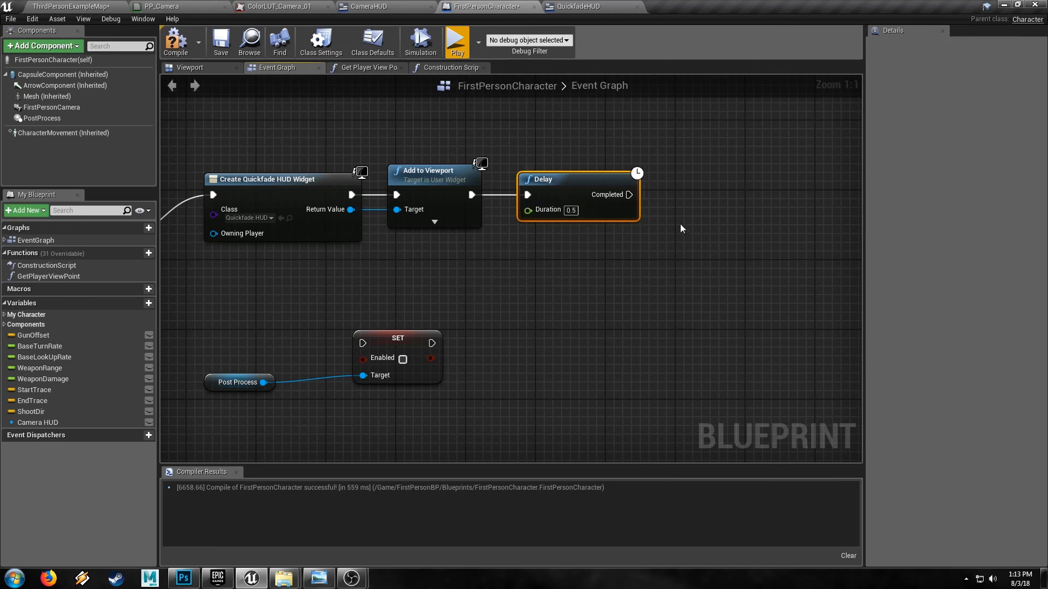
pyautogui.moveTo(680, 228); pyautogui.dragTo(563, 206, button='right')
pyautogui.moveTo(285, 284)
pyautogui.mouseDown(button='right')
pyautogui.moveTo(528, 260)
pyautogui.moveTo(290, 272)
pyautogui.mouseUp(button='right')
pyautogui.moveTo(547, 174); pyautogui.dragTo(473, 235, button='right')
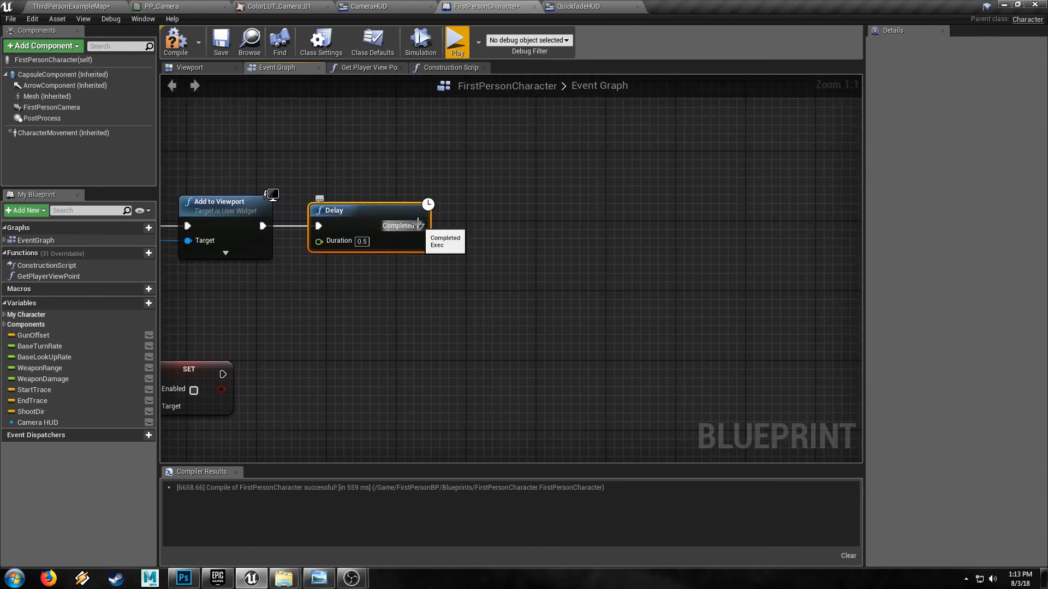
pyautogui.moveTo(509, 213); pyautogui.dragTo(505, 211)
pyautogui.write('set v')
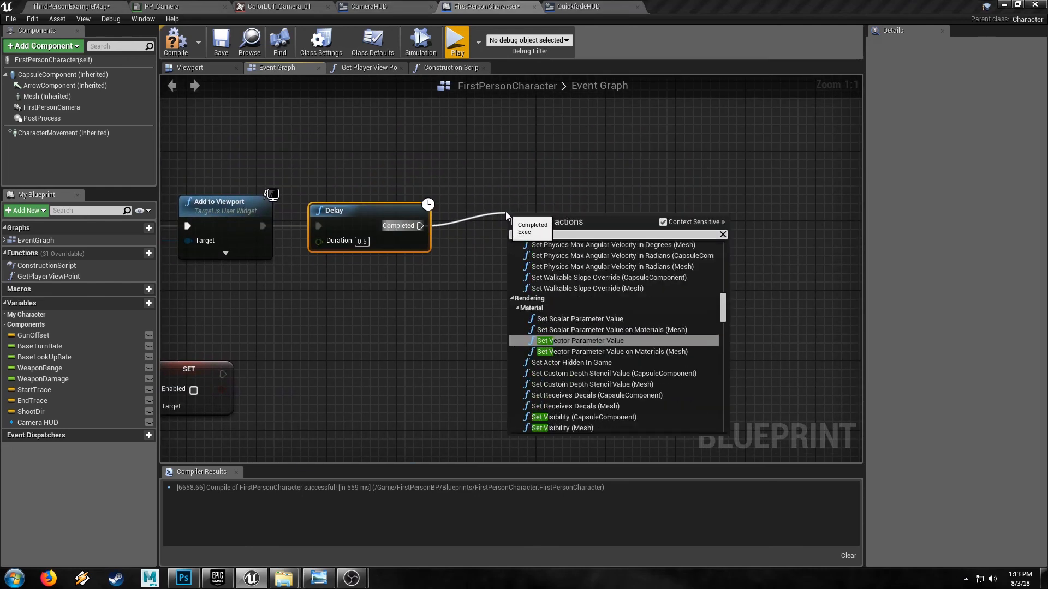
pyautogui.write('isi')
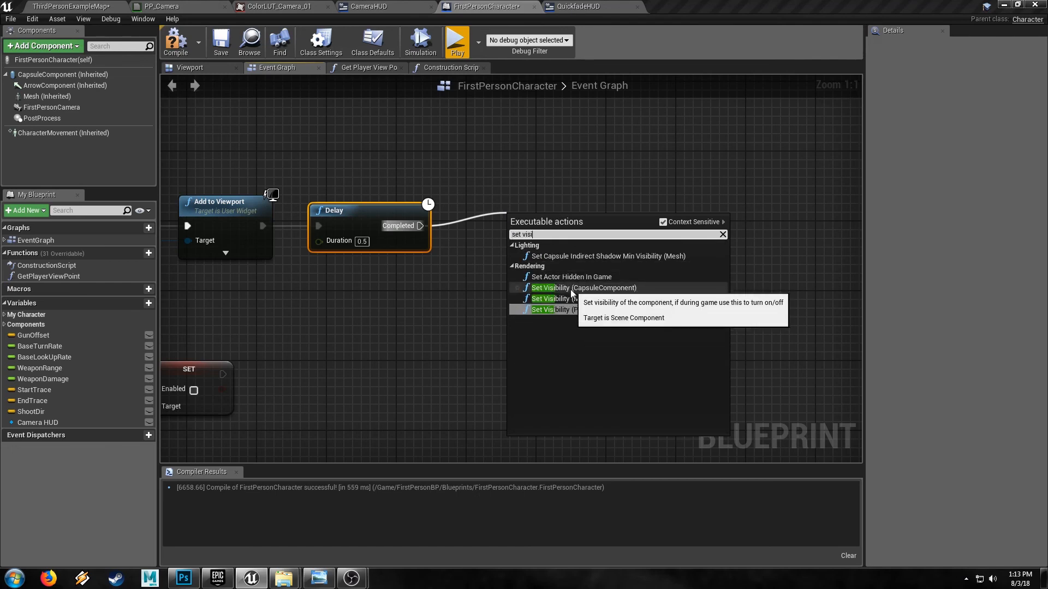
pyautogui.press('Escape')
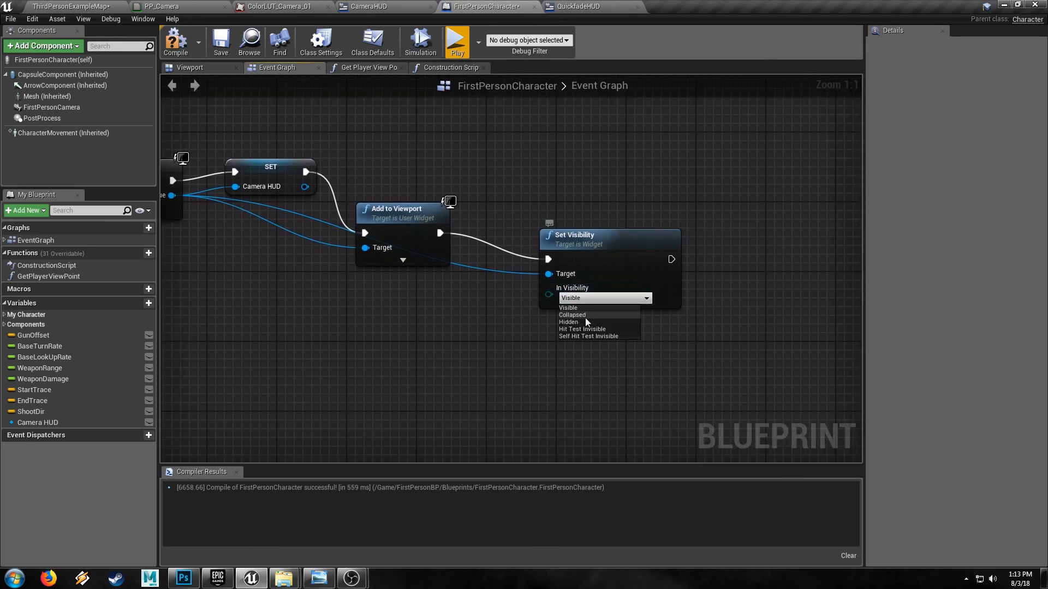
# Step: Set In Visibility to Hidden on the Set Visibility node in the BeginPlay chain
pyautogui.click(585, 322)
pyautogui.moveTo(586, 322); pyautogui.dragTo(384, 385, button='right')
pyautogui.moveTo(578, 189); pyautogui.dragTo(540, 405, button='right')
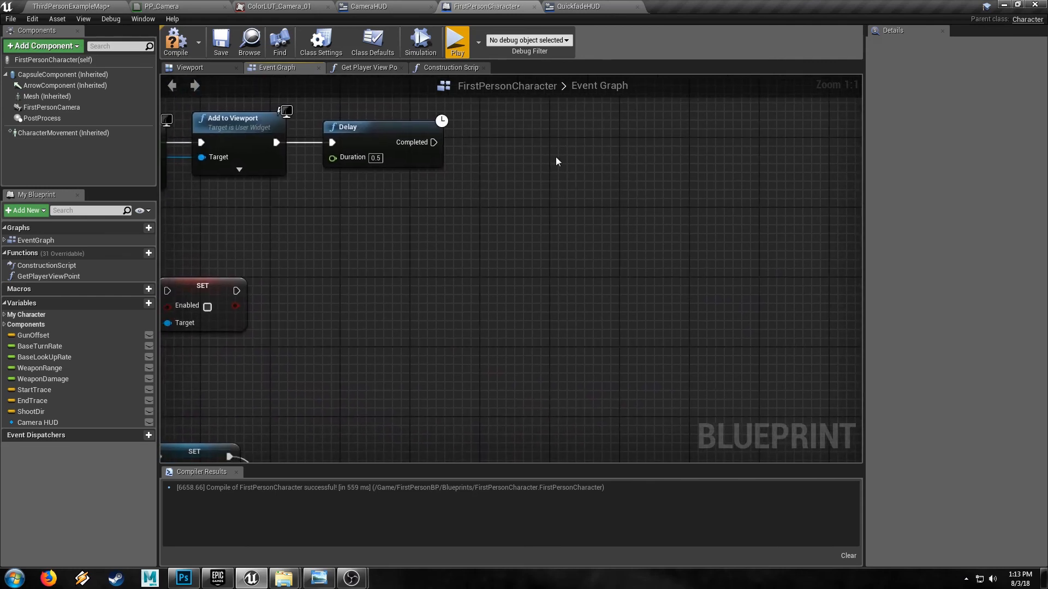
# Step: Duplicate the BeginPlay Set Visibility node beside the C event's Delay, set it to Visible and connect it to the Delay's Completed output
pyautogui.click(555, 155)
pyautogui.moveTo(542, 264); pyautogui.dragTo(561, 115, button='right')
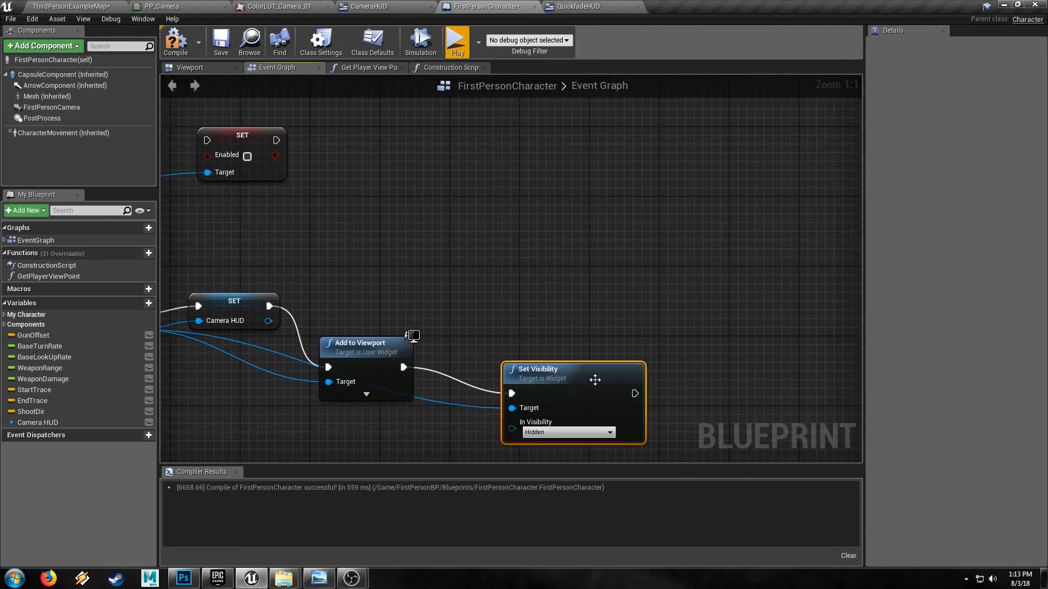
pyautogui.hotkey('ctrl', 'c')
pyautogui.moveTo(594, 160); pyautogui.dragTo(495, 460, button='right')
pyautogui.hotkey('ctrl', 'v')
pyautogui.moveTo(539, 294); pyautogui.dragTo(550, 278, button='right')
pyautogui.moveTo(578, 320); pyautogui.dragTo(509, 258)
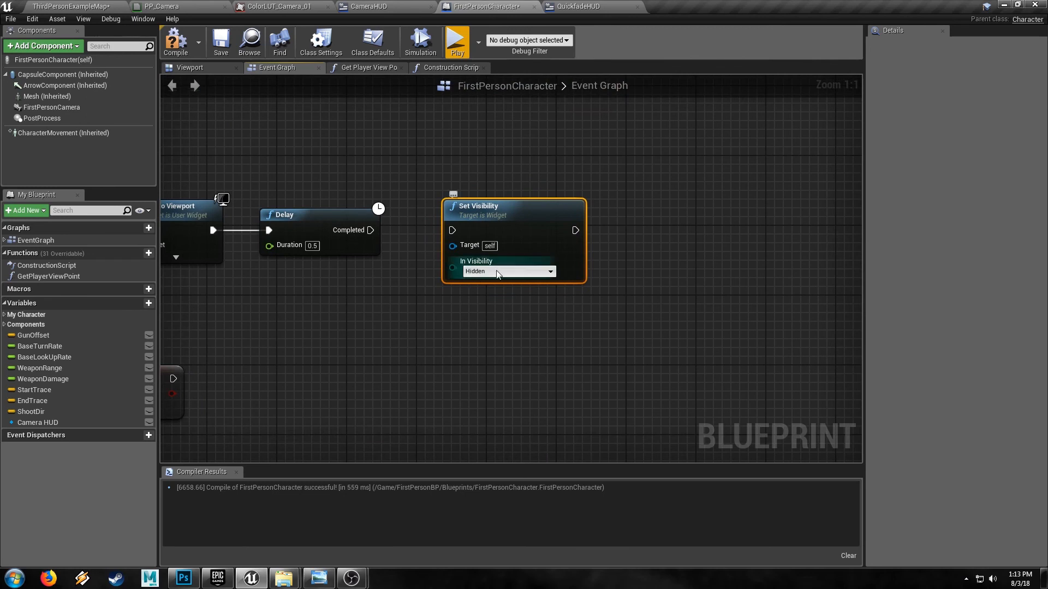
pyautogui.click(479, 281)
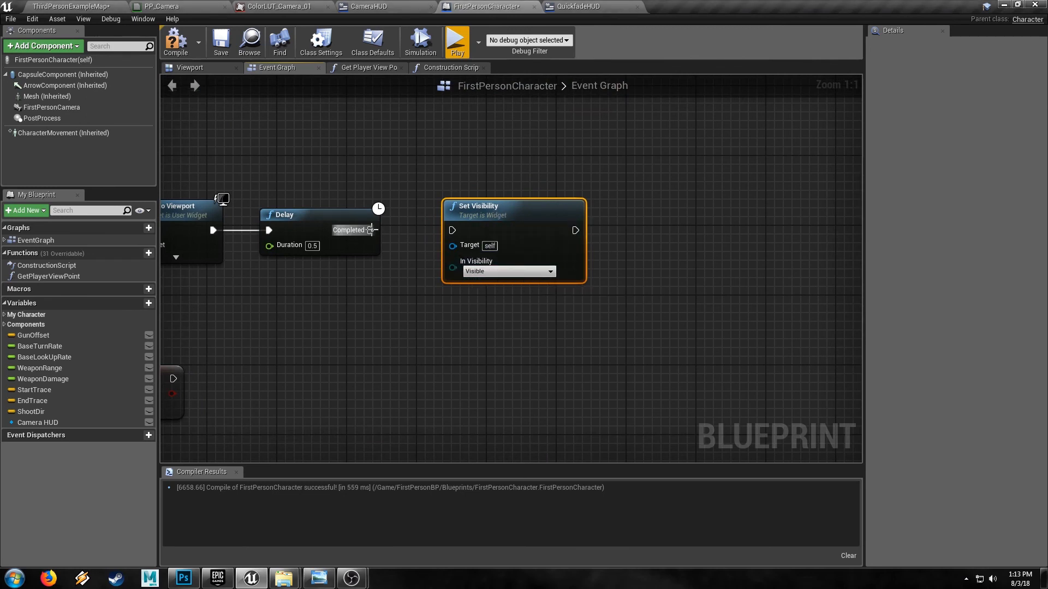
pyautogui.moveTo(465, 238); pyautogui.dragTo(454, 235)
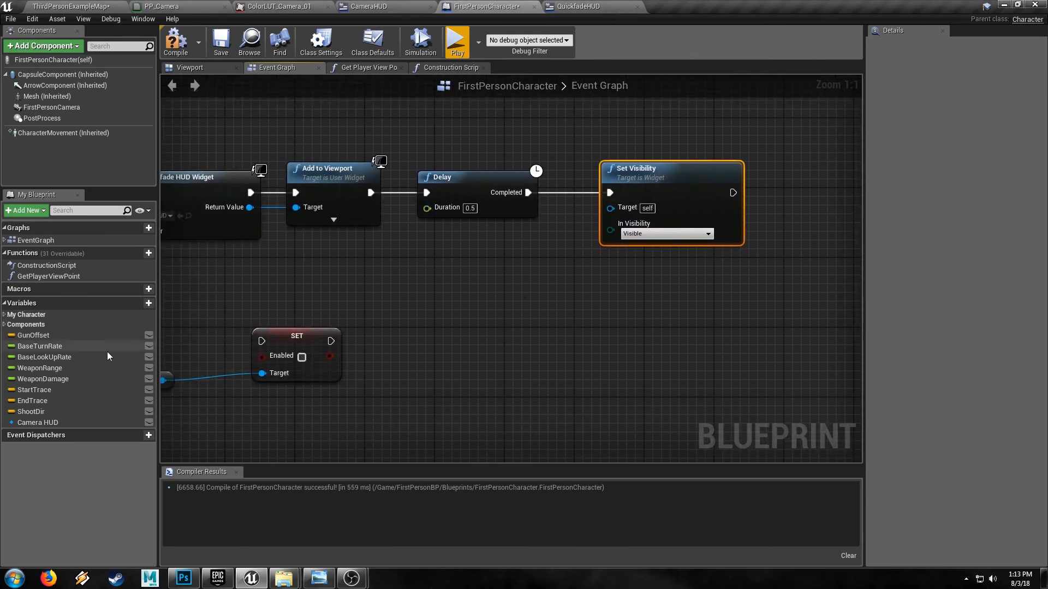
# Step: Add a Camera HUD variable getter and wire it to the Target of the new Set Visibility node
pyautogui.moveTo(38, 422); pyautogui.dragTo(552, 269)
pyautogui.click(513, 278)
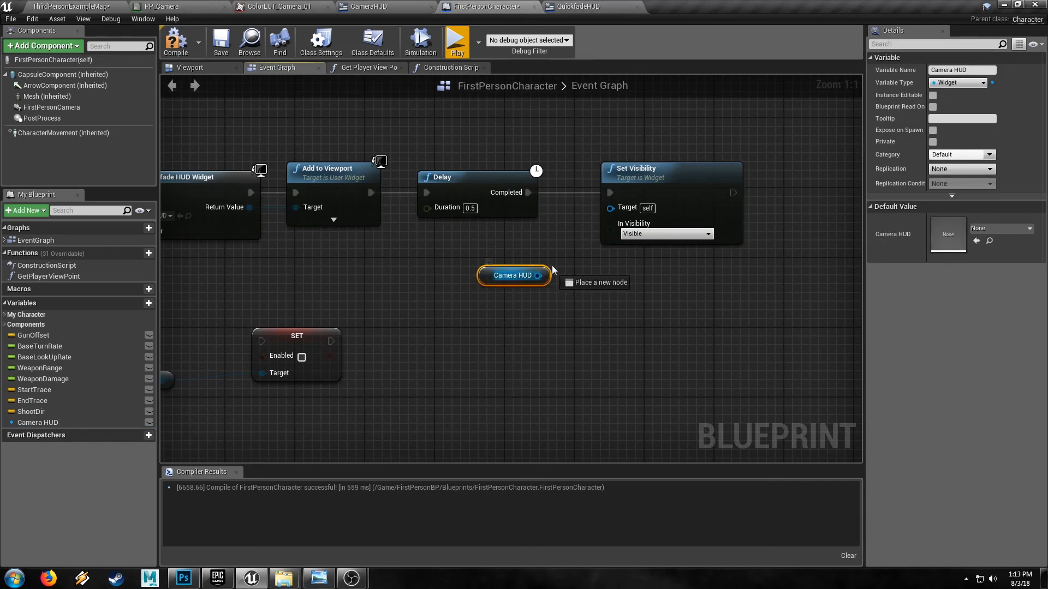
pyautogui.moveTo(613, 209); pyautogui.dragTo(611, 209)
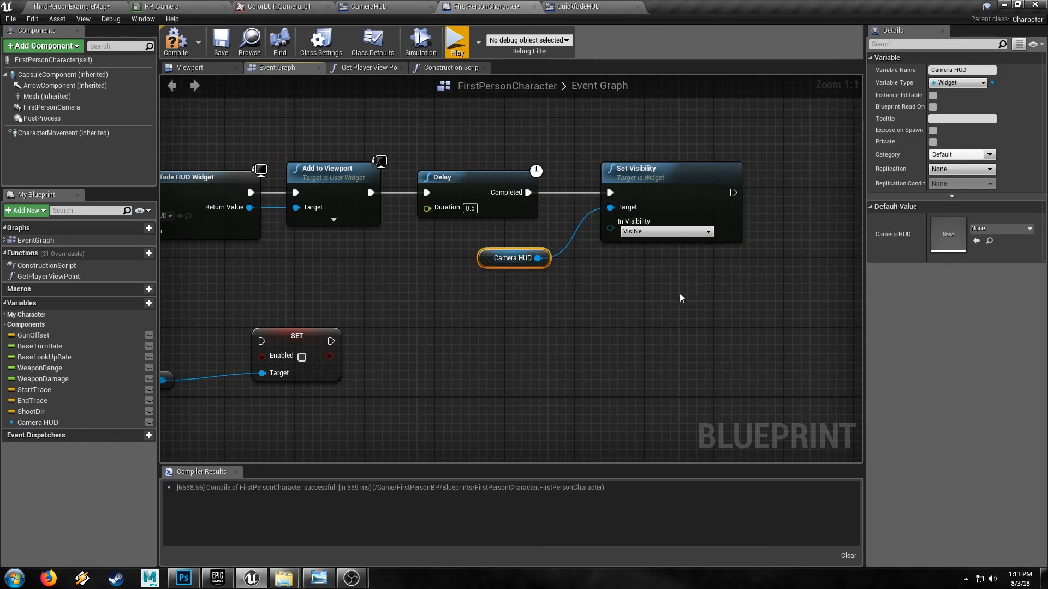
# Step: Move the Post Process and Set Enabled nodes beside the Visible Set Visibility node and connect its execution output to Set Enabled
pyautogui.moveTo(681, 298); pyautogui.dragTo(702, 225, button='right')
pyautogui.moveTo(238, 254); pyautogui.dragTo(408, 330)
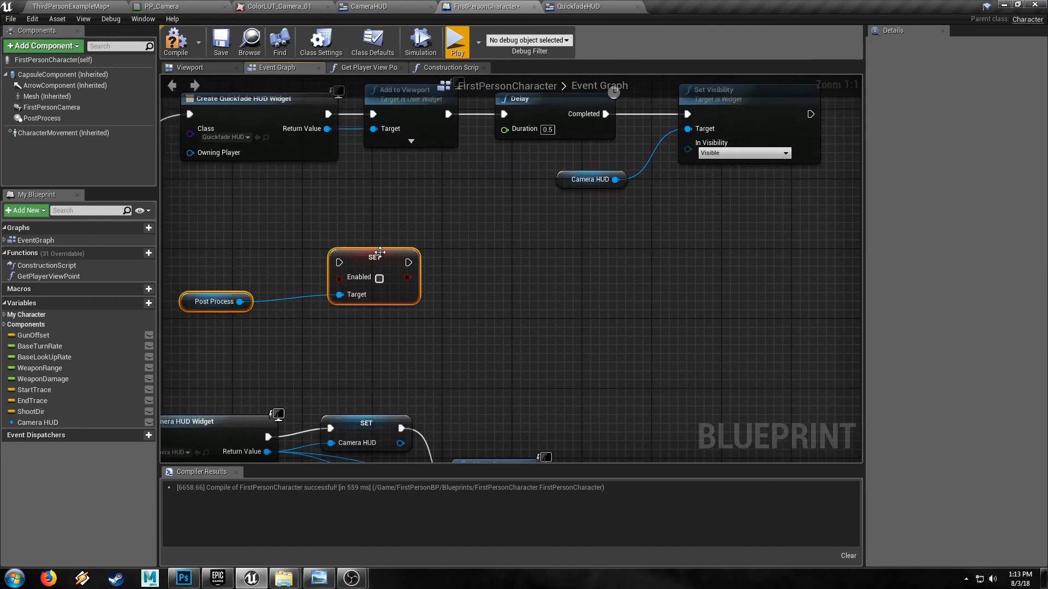
pyautogui.moveTo(387, 262); pyautogui.dragTo(789, 239)
pyautogui.moveTo(788, 238); pyautogui.dragTo(448, 335, button='right')
pyautogui.moveTo(448, 335); pyautogui.dragTo(575, 209)
pyautogui.click(656, 299)
# Step: Add a Delay node with a duration of 1 after the Set Enabled node
pyautogui.moveTo(664, 299); pyautogui.dragTo(506, 288, button='right')
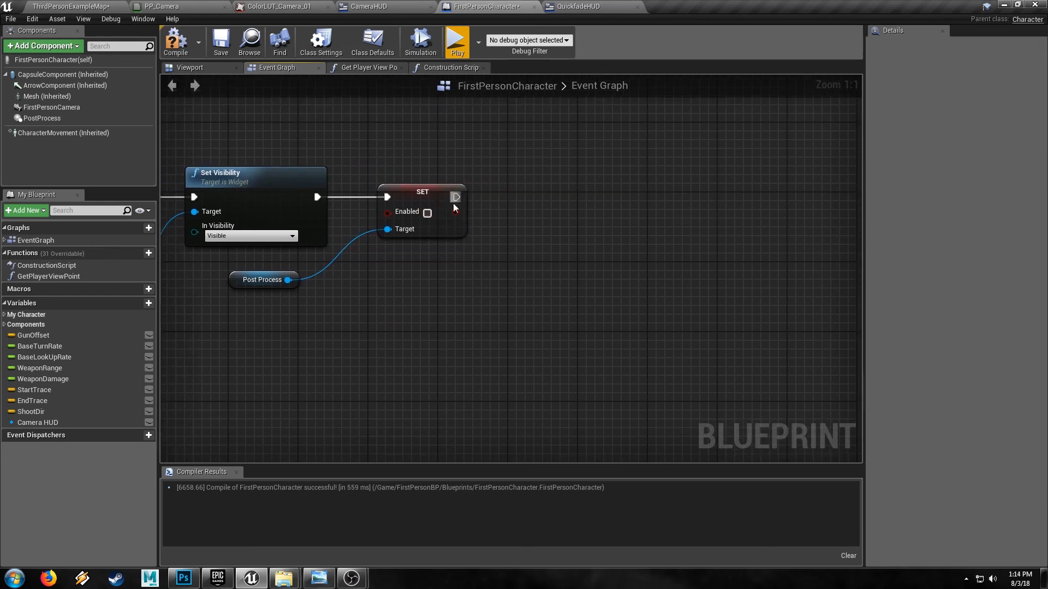
pyautogui.moveTo(499, 199); pyautogui.dragTo(496, 195)
pyautogui.write('delay\\')
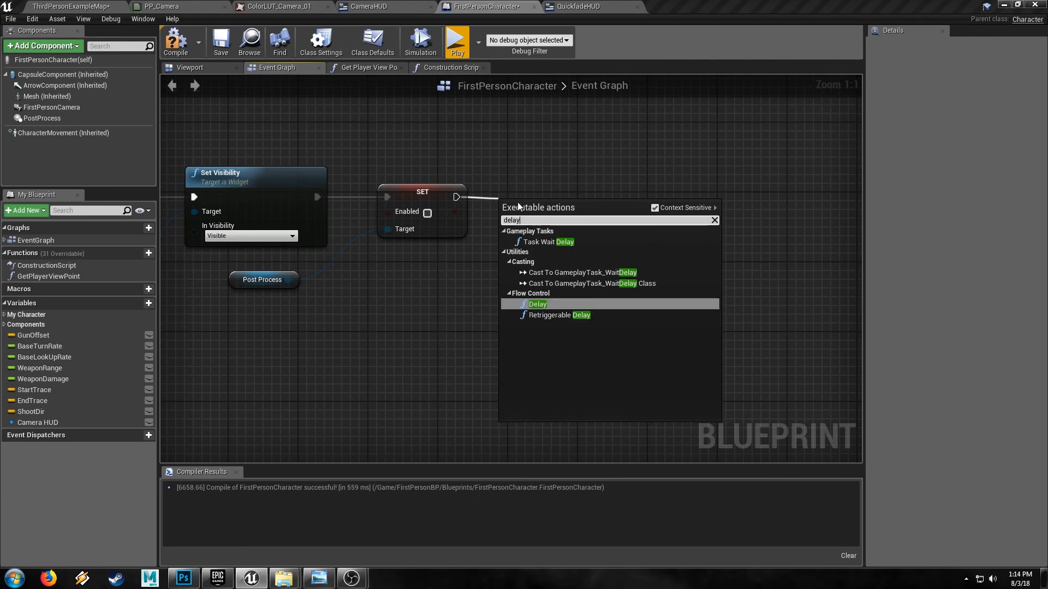
pyautogui.click(551, 302)
pyautogui.click(561, 213)
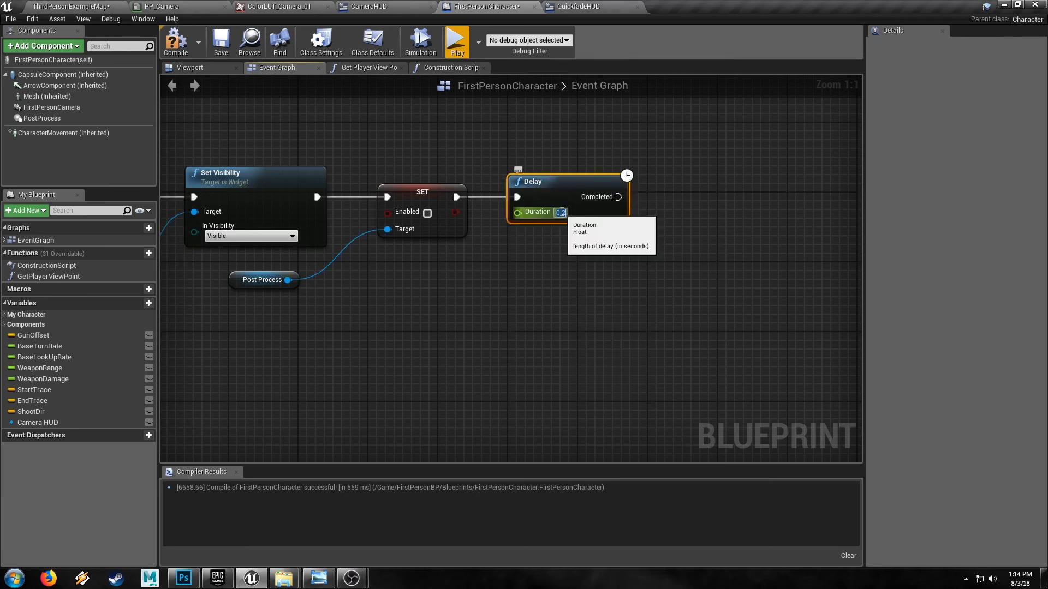
# Step: Duplicate the chain from Create Quickfade HUD Widget to the final Delay below the original and connect it to the FlipFlop's B output
pyautogui.moveTo(428, 325); pyautogui.dragTo(646, 306, button='right')
pyautogui.scroll(-5, 493, 344)
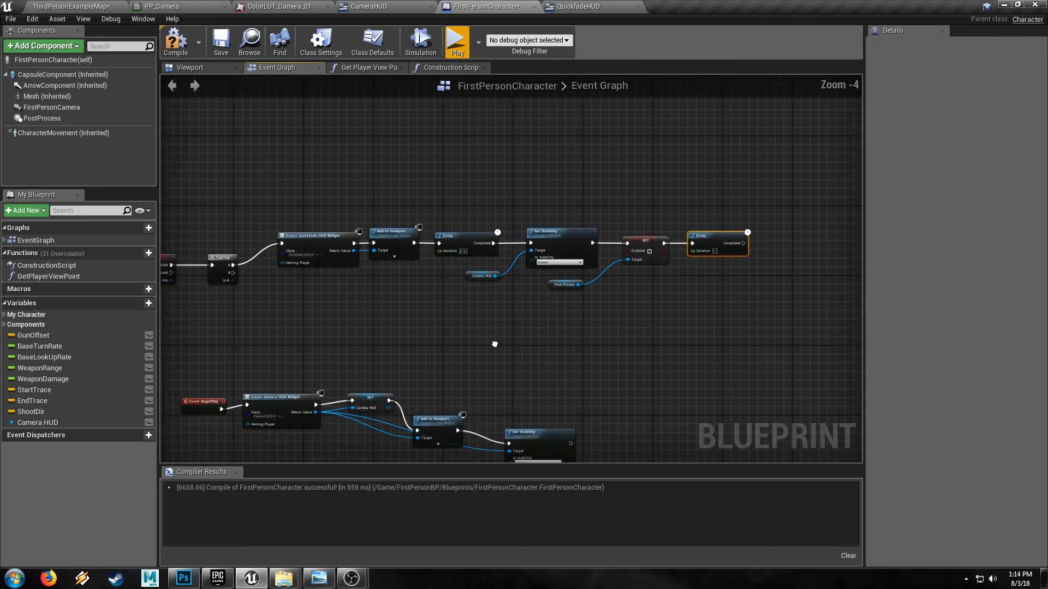
pyautogui.moveTo(494, 344); pyautogui.dragTo(549, 317, button='right')
pyautogui.moveTo(354, 159); pyautogui.dragTo(797, 233)
pyautogui.hotkey('ctrl', 'c')
pyautogui.hotkey('ctrl', 'v')
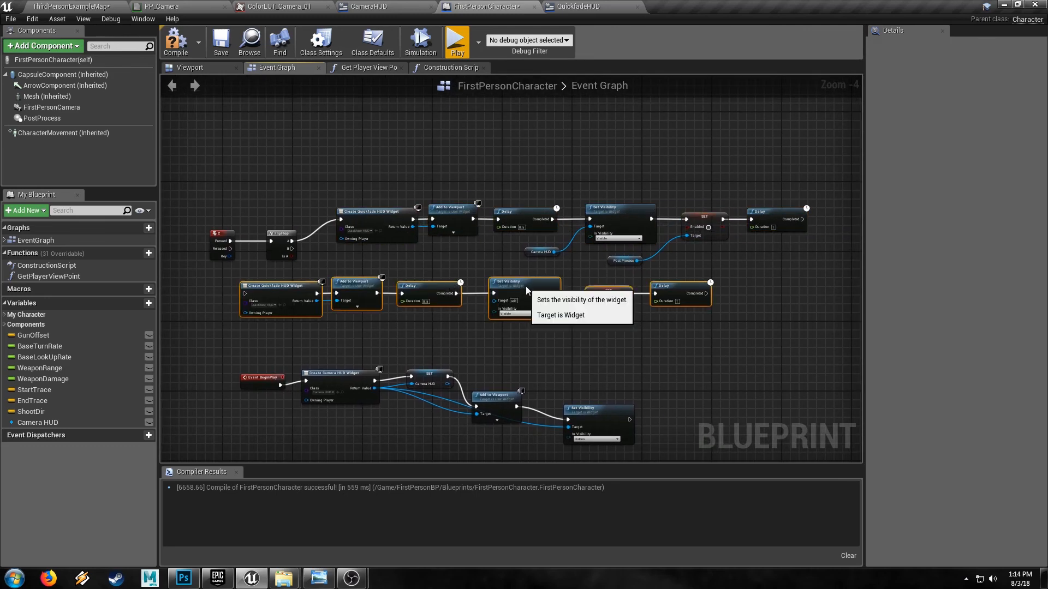
pyautogui.moveTo(530, 286); pyautogui.dragTo(617, 281)
pyautogui.click(401, 260)
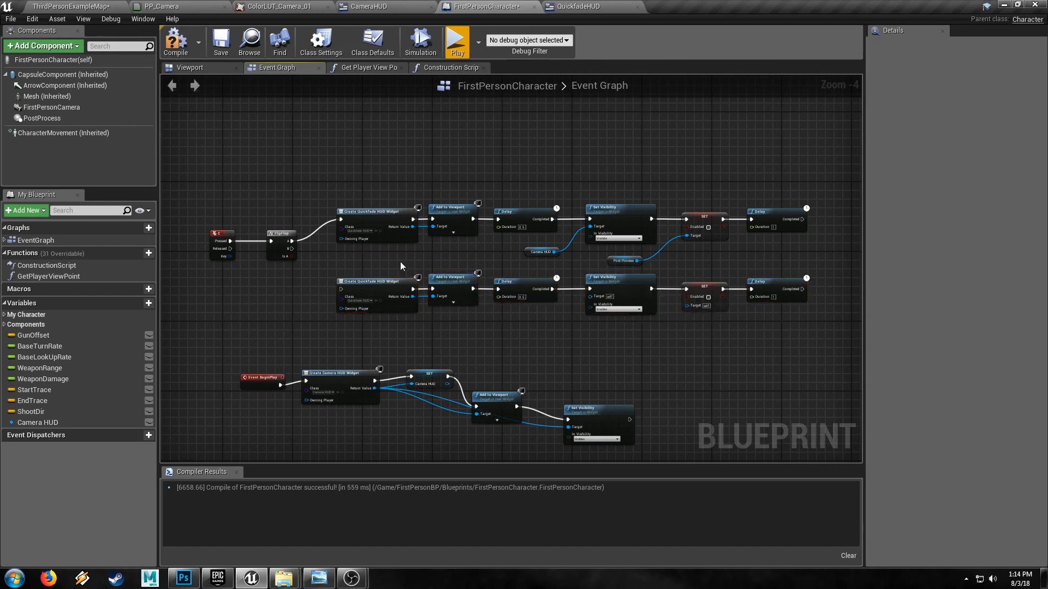
pyautogui.moveTo(293, 249); pyautogui.dragTo(342, 288)
# Step: Set In Visibility to Hidden on the Set Visibility node in the FlipFlop's B branch
pyautogui.scroll(2, 299, 296)
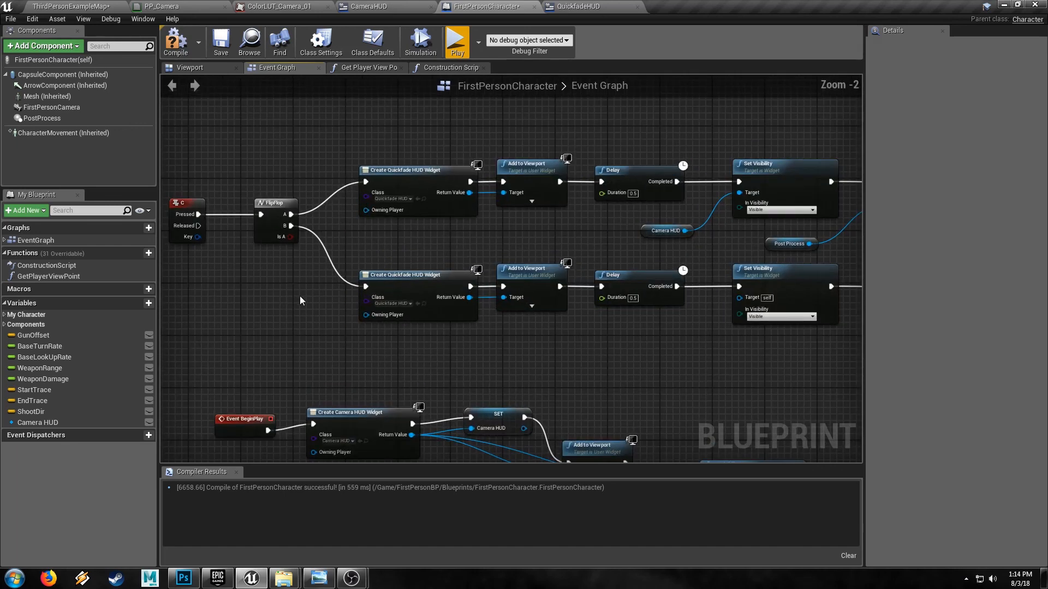
pyautogui.moveTo(605, 336); pyautogui.dragTo(343, 321, button='right')
pyautogui.click(490, 304)
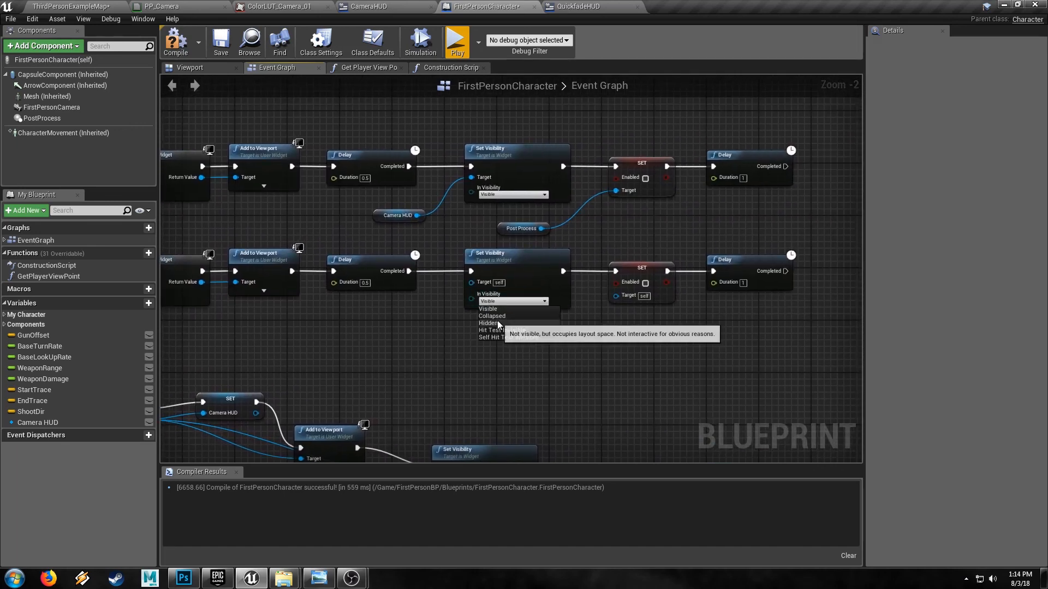
pyautogui.click(491, 323)
# Step: Wire the Post Process and Camera HUD getters to the B branch's targets and tick Enabled on the A branch's Set node
pyautogui.moveTo(643, 293); pyautogui.dragTo(461, 290, button='right')
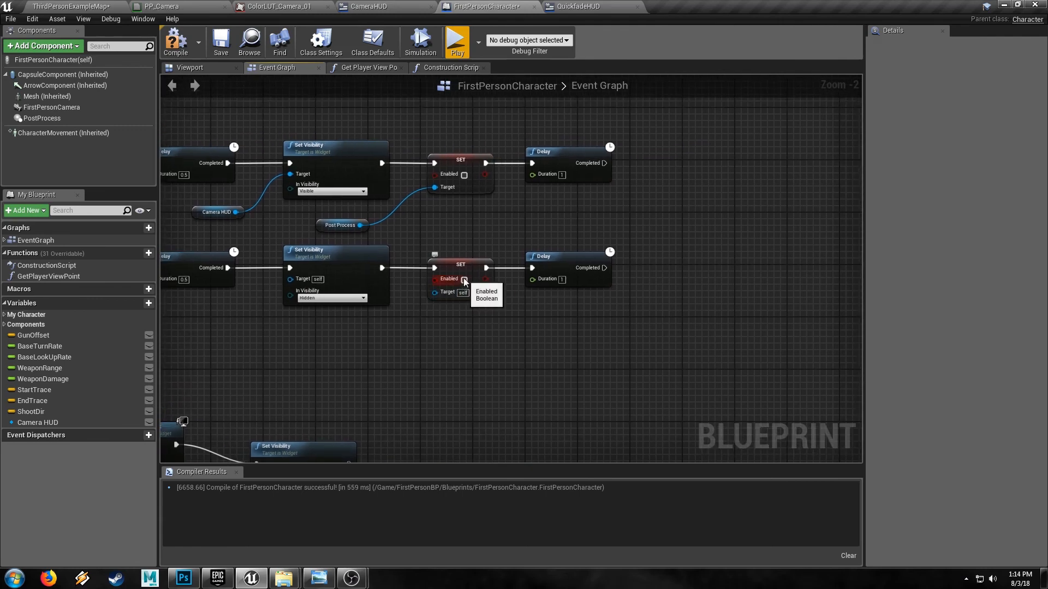
pyautogui.moveTo(359, 228); pyautogui.dragTo(435, 292)
pyautogui.click(464, 174)
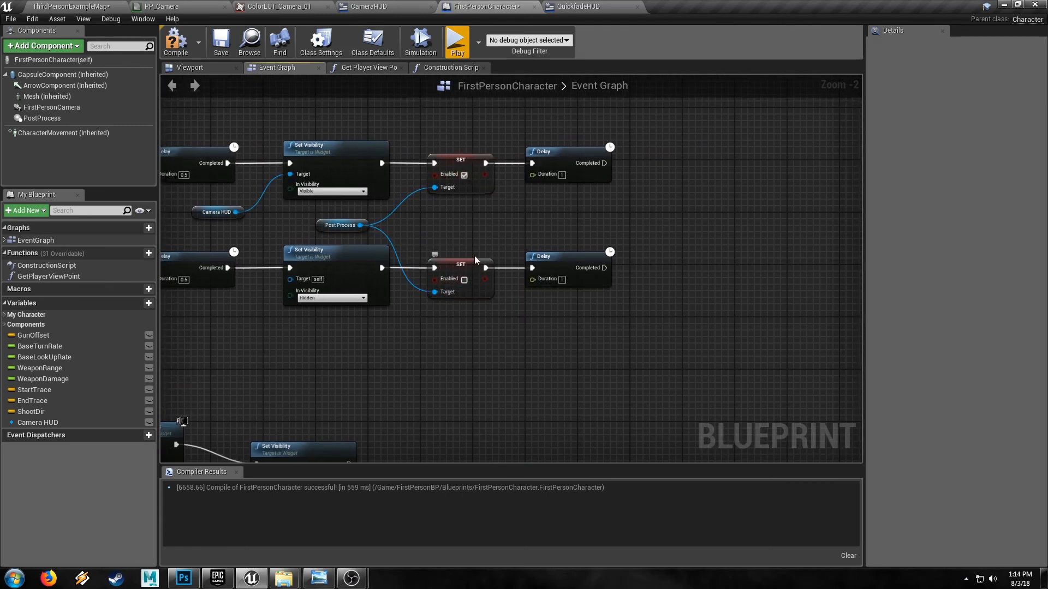
pyautogui.moveTo(240, 212); pyautogui.dragTo(291, 278)
# Step: Run a game preview and test the recording-camera effect with its overlay in the level
pyautogui.moveTo(387, 224); pyautogui.dragTo(646, 223, button='right')
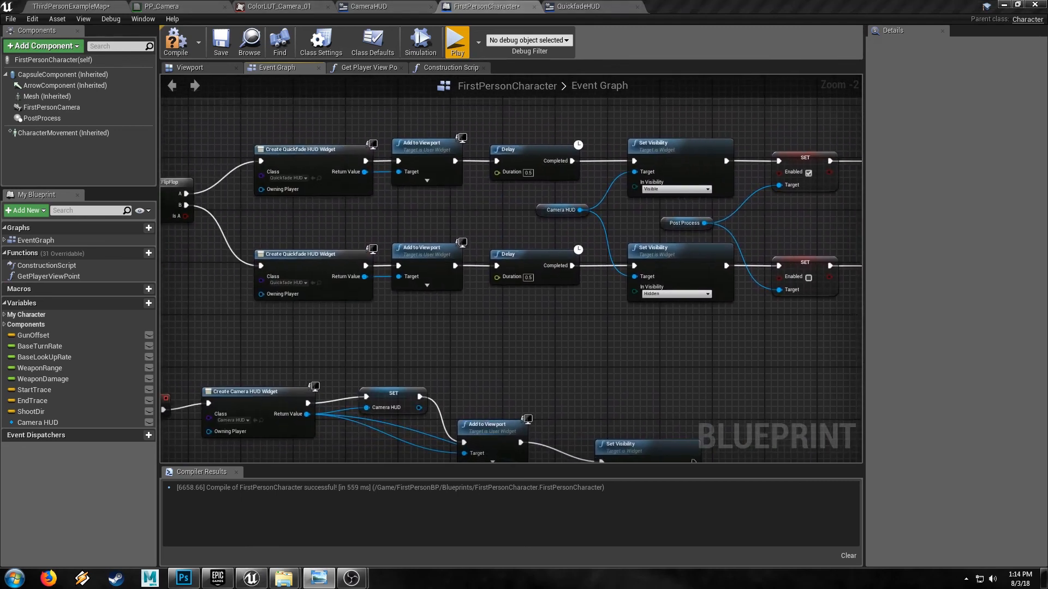
pyautogui.scroll(-3, 463, 356)
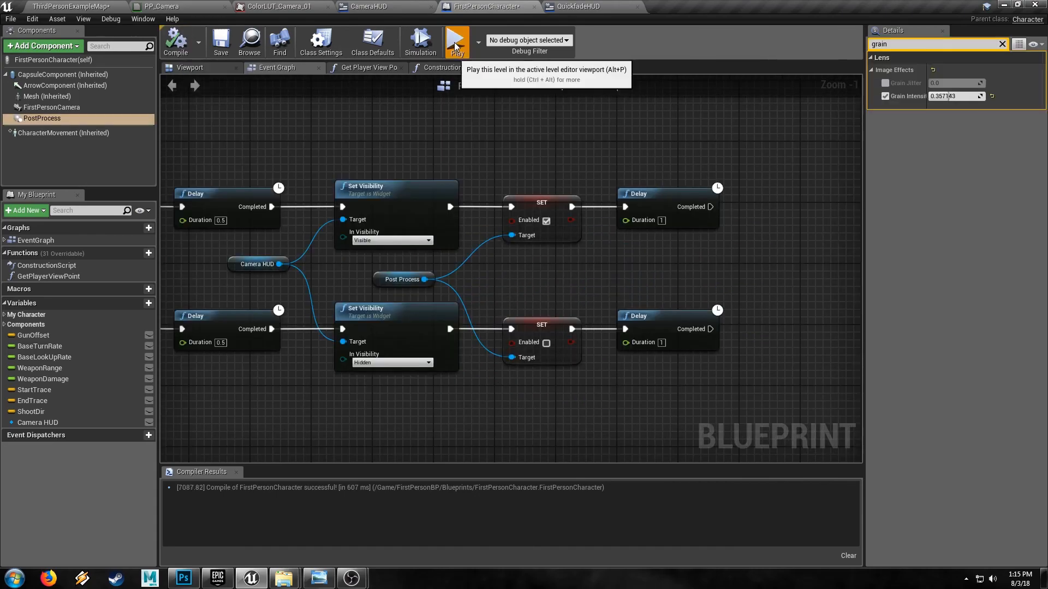
pyautogui.click(456, 41)
pyautogui.press('f')
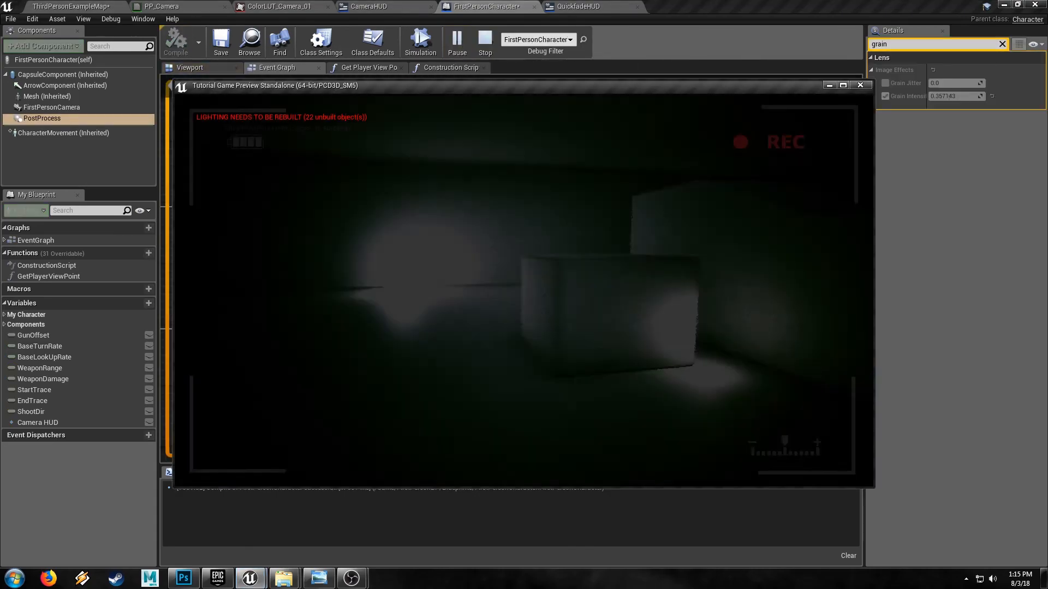